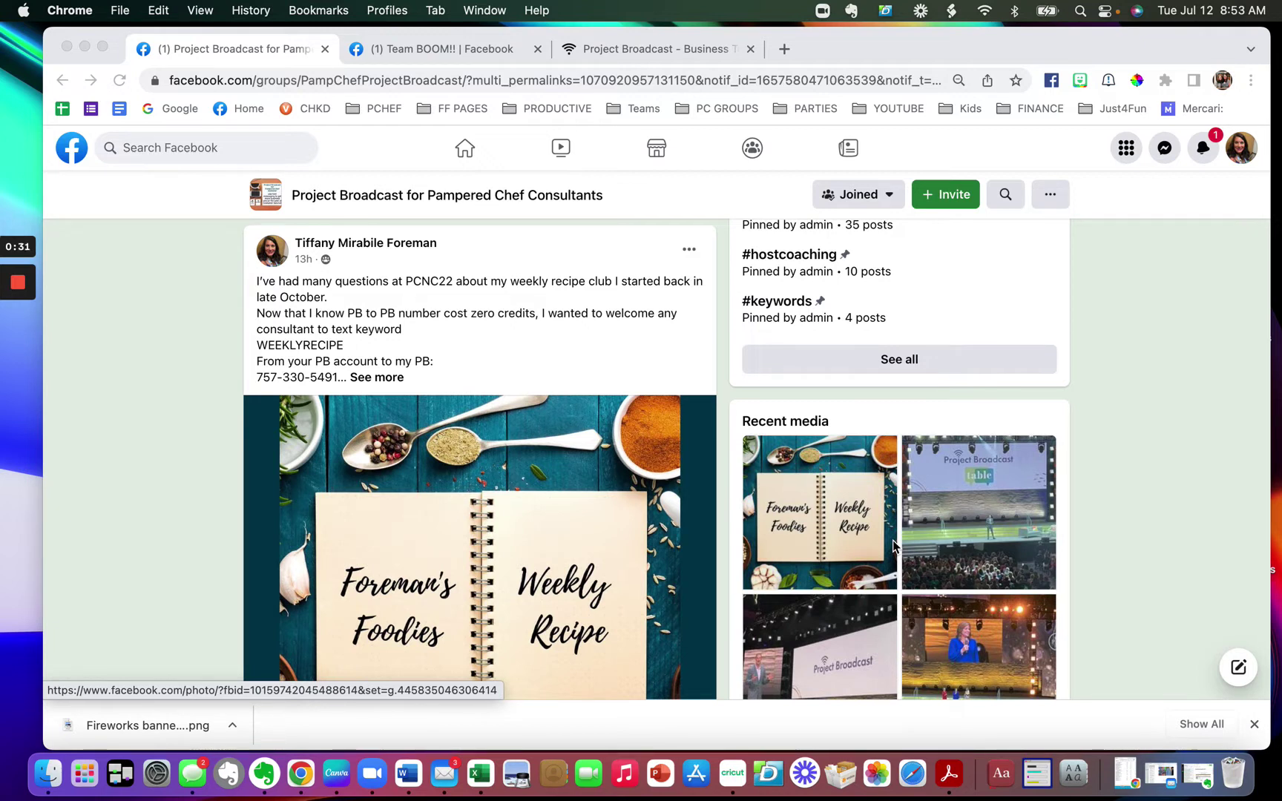
Step: Expand the weekly recipe club post and highlight its contact phone number and the keyword WEEKLYRECIPE
{"action": "scroll", "coordinate": [570, 581], "scroll_direction": "down", "scroll_amount": 2}
{"action": "scroll", "coordinate": [570, 581], "scroll_direction": "up", "scroll_amount": 2}
{"action": "scroll", "coordinate": [572, 581], "scroll_direction": "up", "scroll_amount": 1}
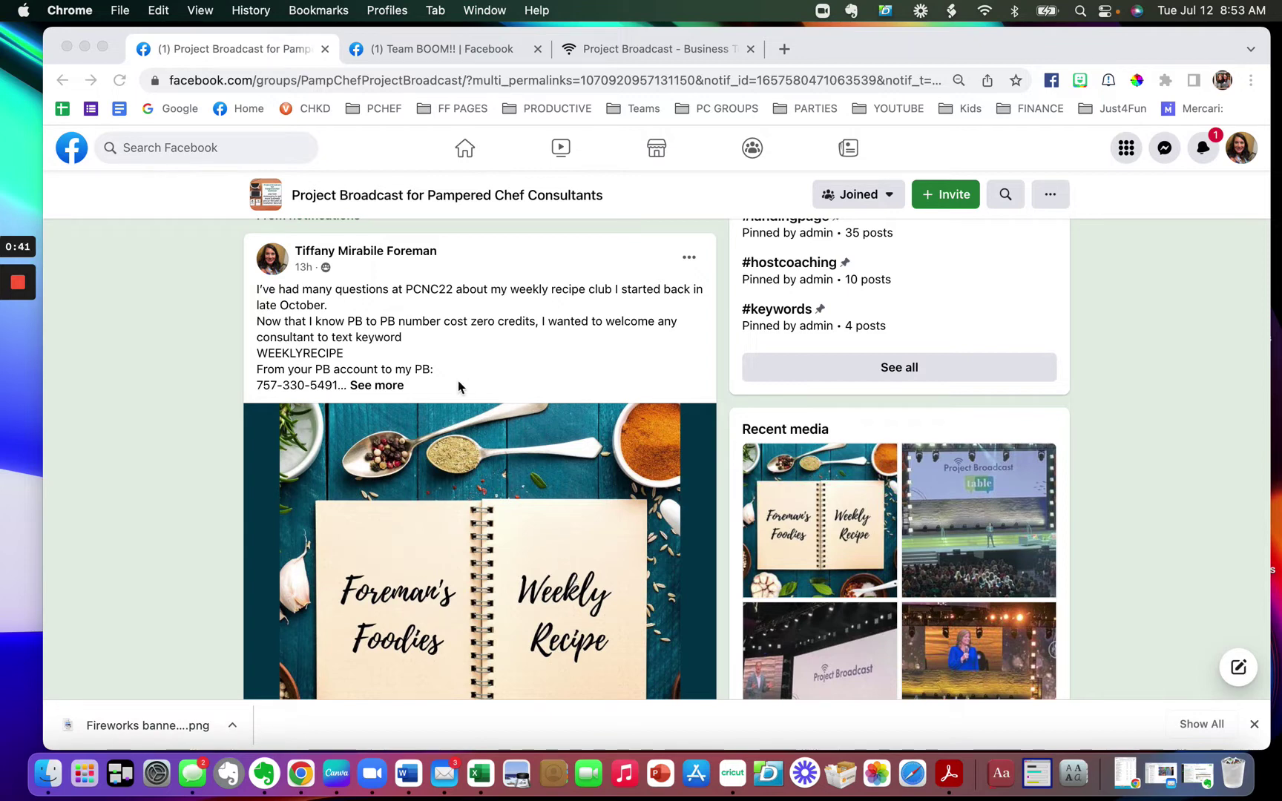
{"action": "left_click", "coordinate": [375, 390]}
{"action": "left_click", "coordinate": [371, 389]}
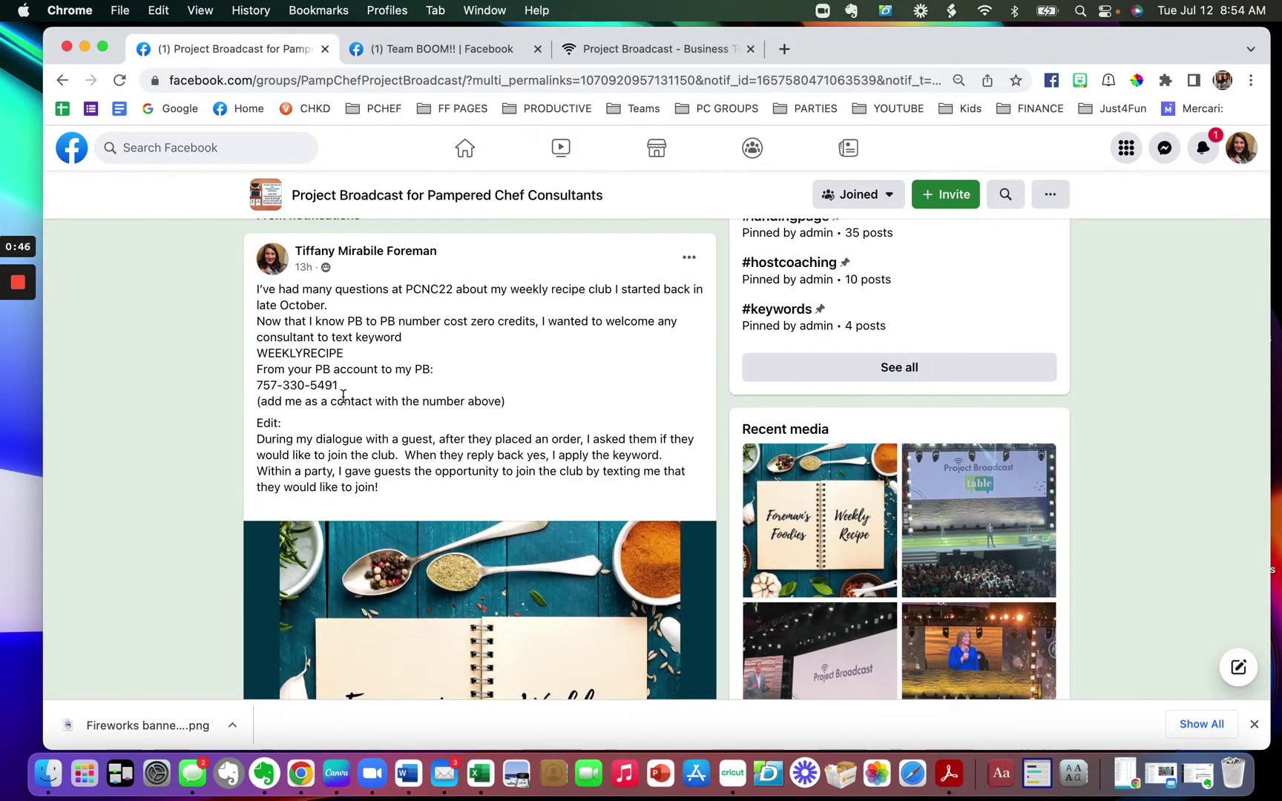
{"action": "left_click_drag", "start_coordinate": [339, 386], "coordinate": [258, 385]}
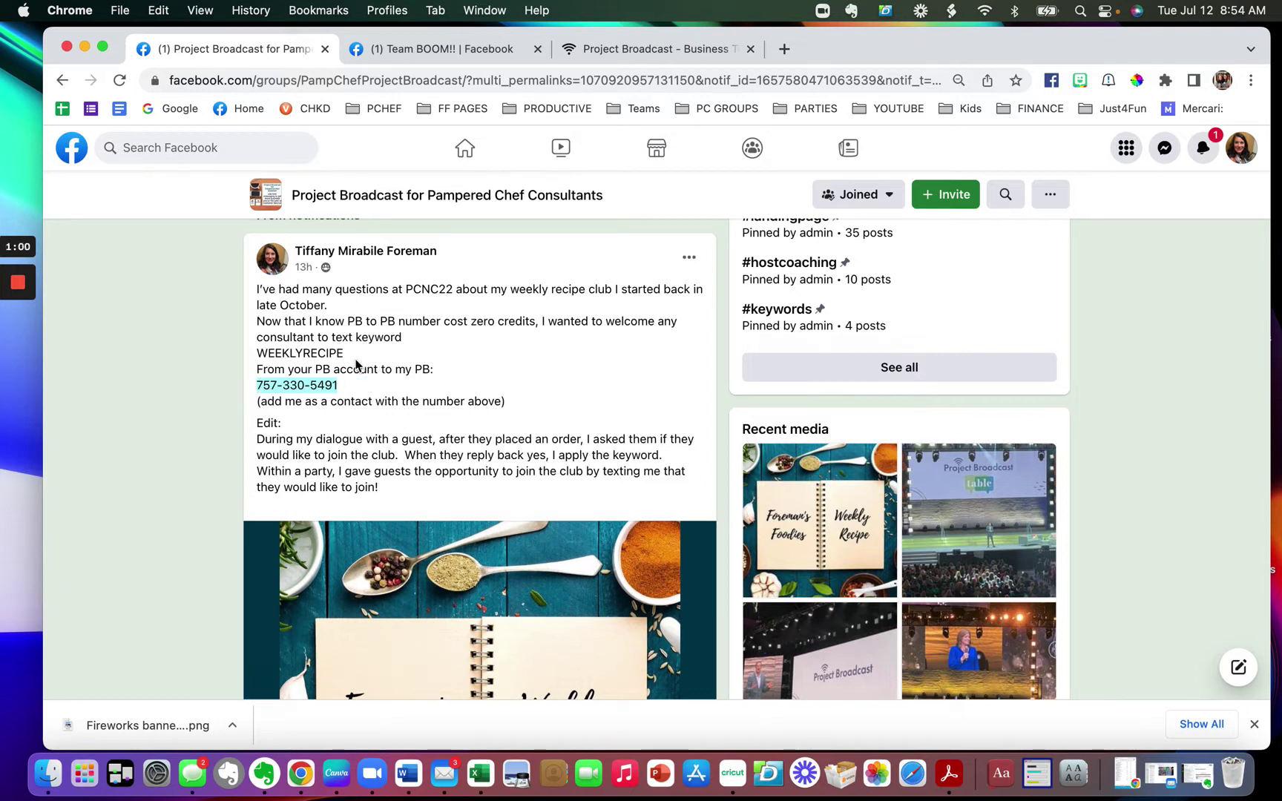
{"action": "left_click_drag", "start_coordinate": [345, 355], "coordinate": [259, 353]}
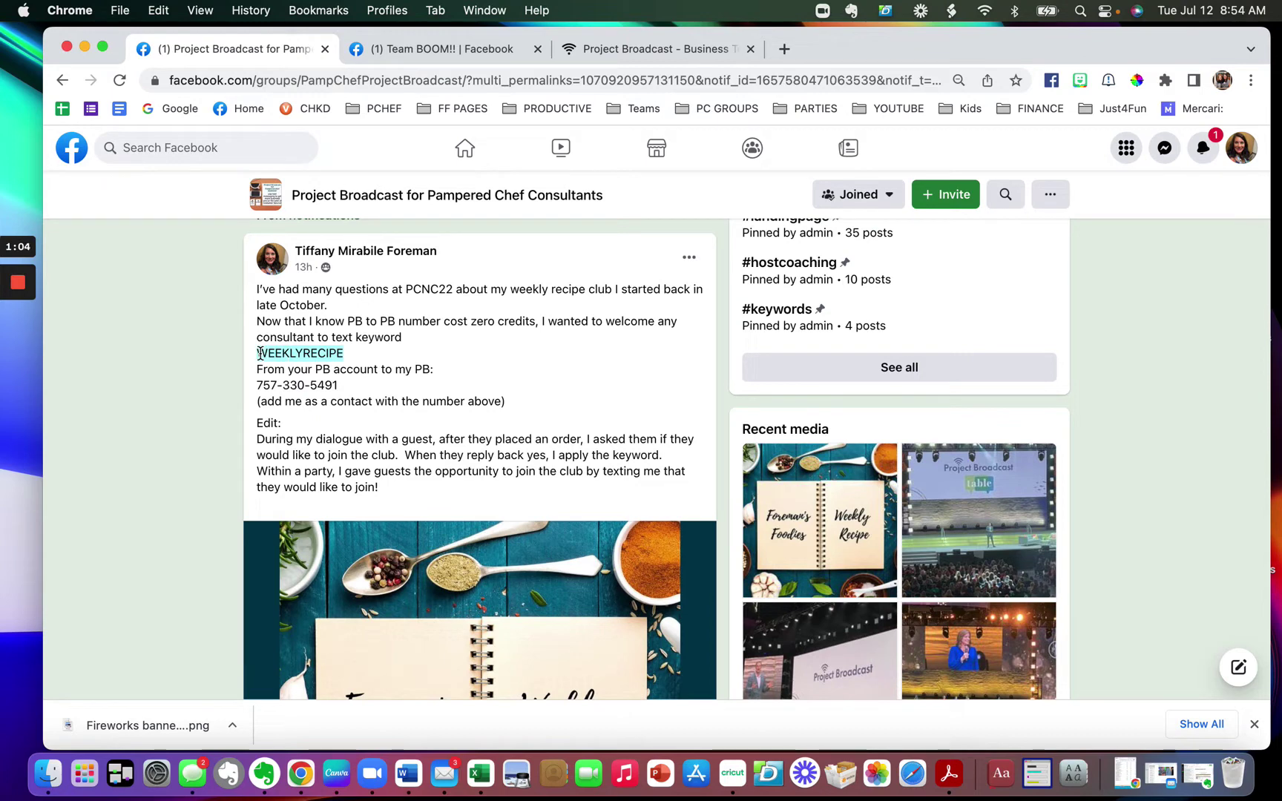
Step: Switch to Project Broadcast and highlight the automatic reply in the newest WEEKLYRECIPE chat
{"action": "left_click", "coordinate": [682, 51]}
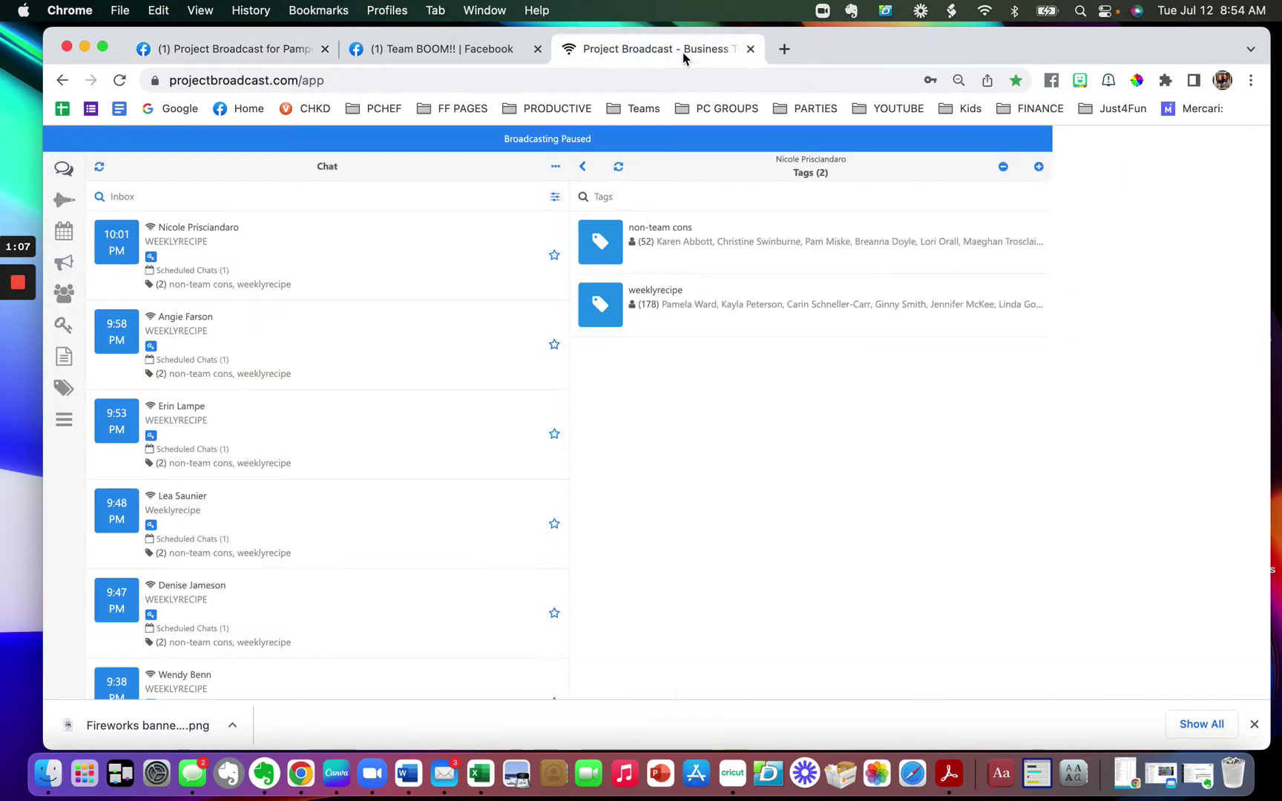
{"action": "left_click", "coordinate": [62, 145]}
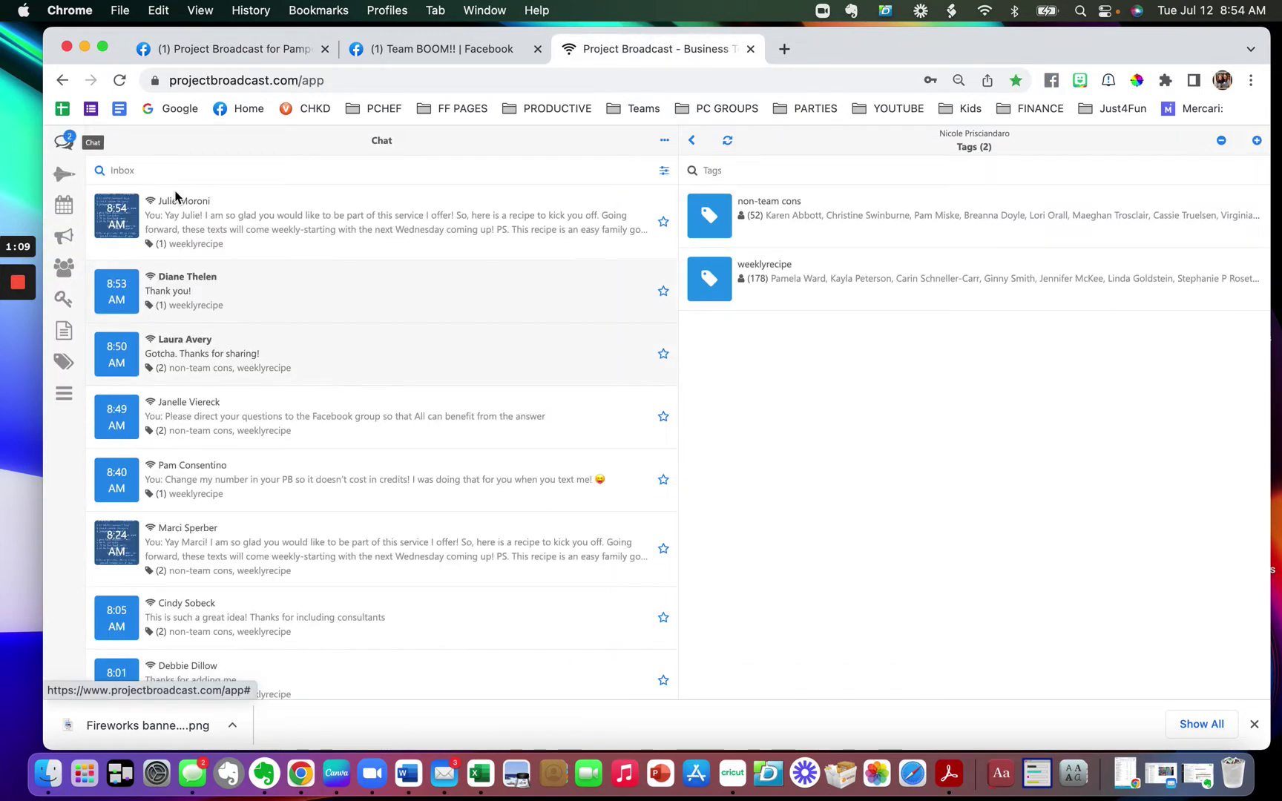
{"action": "left_click", "coordinate": [180, 217]}
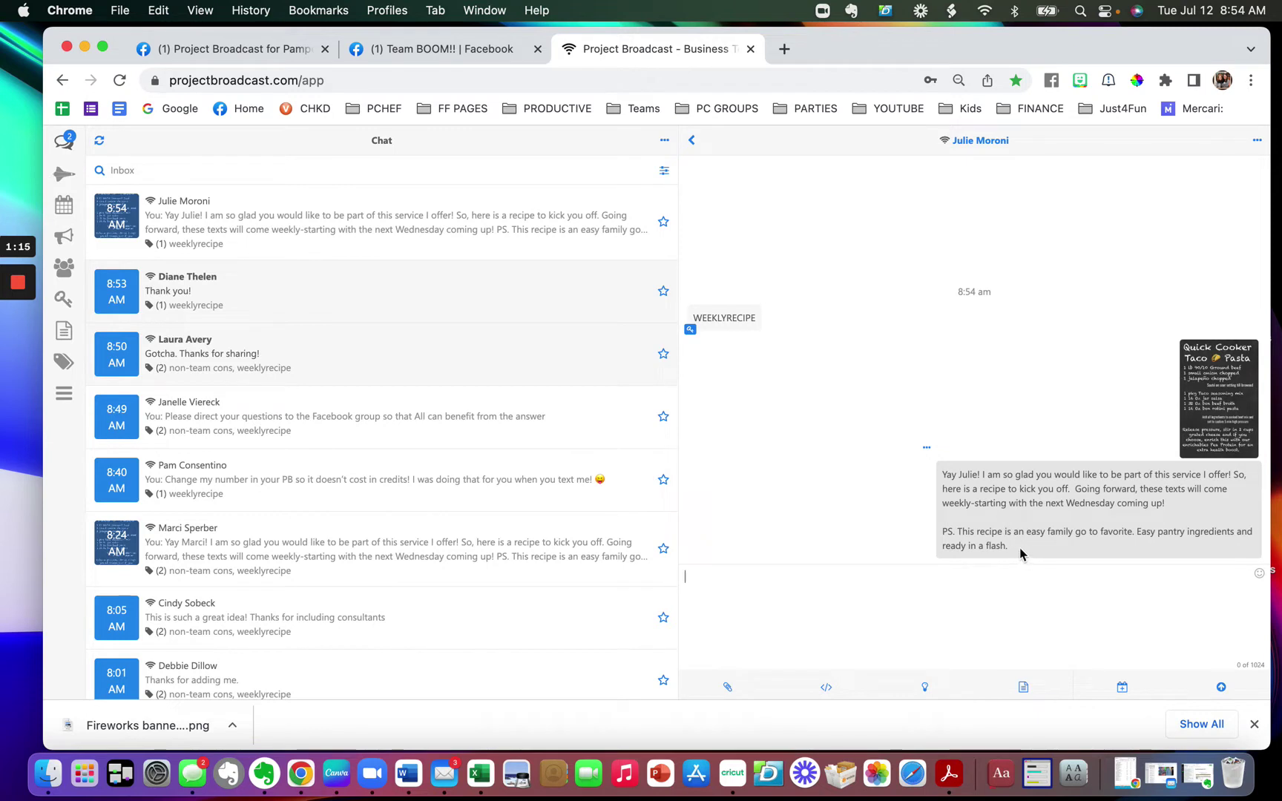
{"action": "left_click_drag", "start_coordinate": [1020, 552], "coordinate": [944, 479]}
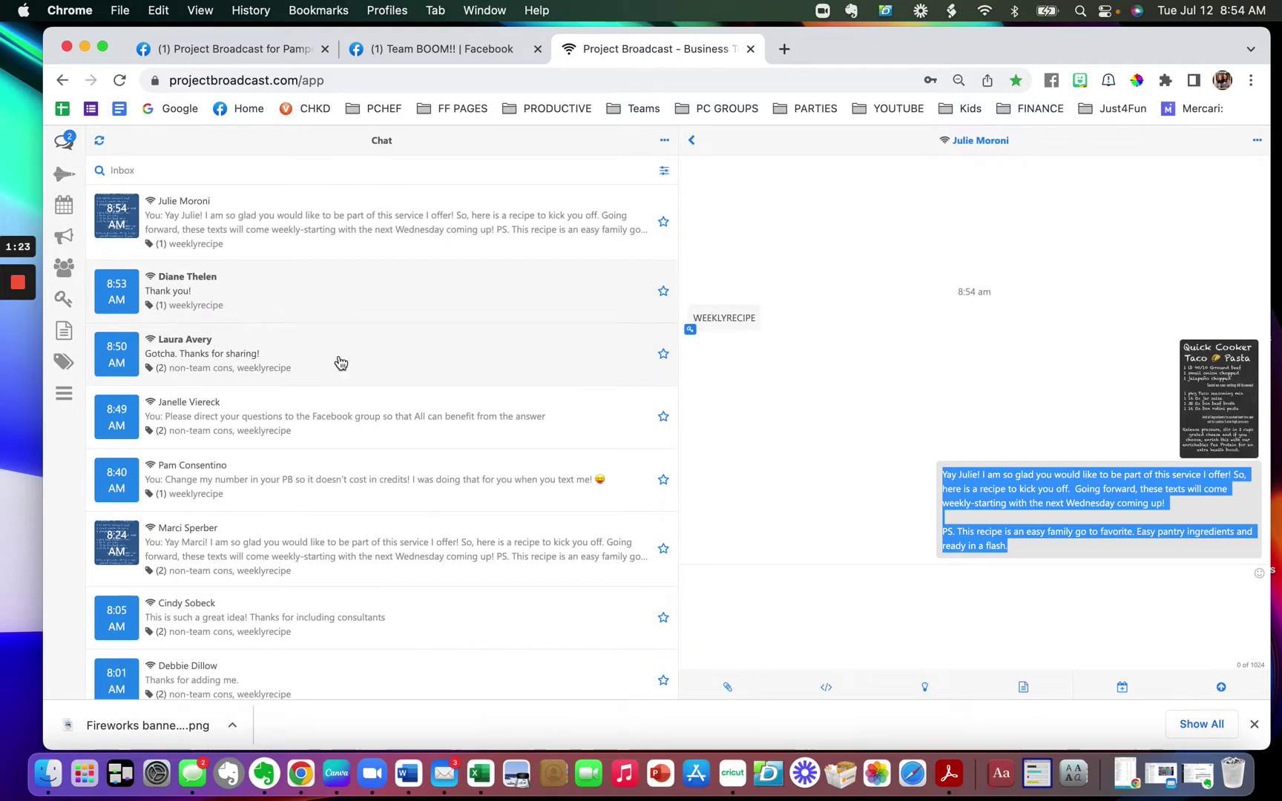
Step: Show where new keywords are created, and review the reply message of the weeklyrecipe keyword
{"action": "left_click", "coordinate": [63, 299]}
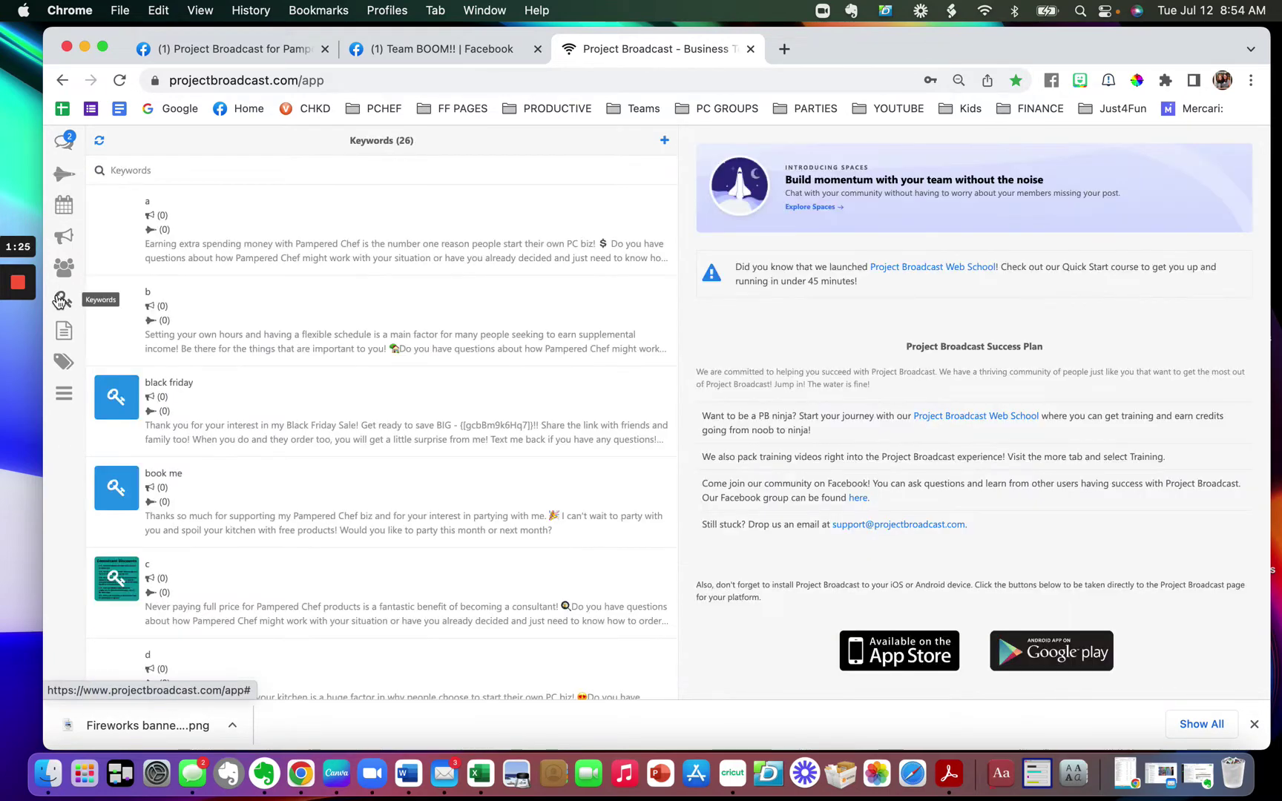
{"action": "left_click", "coordinate": [665, 141]}
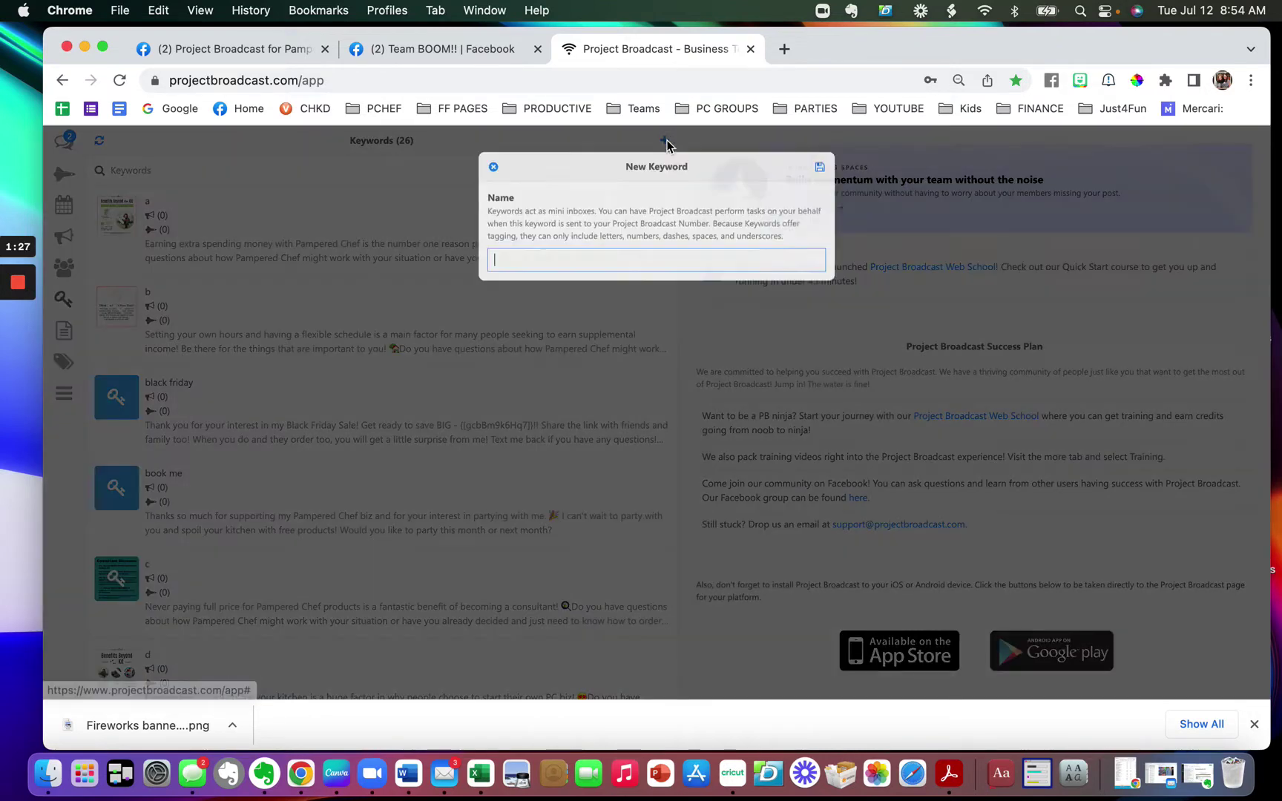
{"action": "left_click", "coordinate": [494, 172]}
{"action": "scroll", "coordinate": [434, 481], "scroll_direction": "down", "scroll_amount": 15}
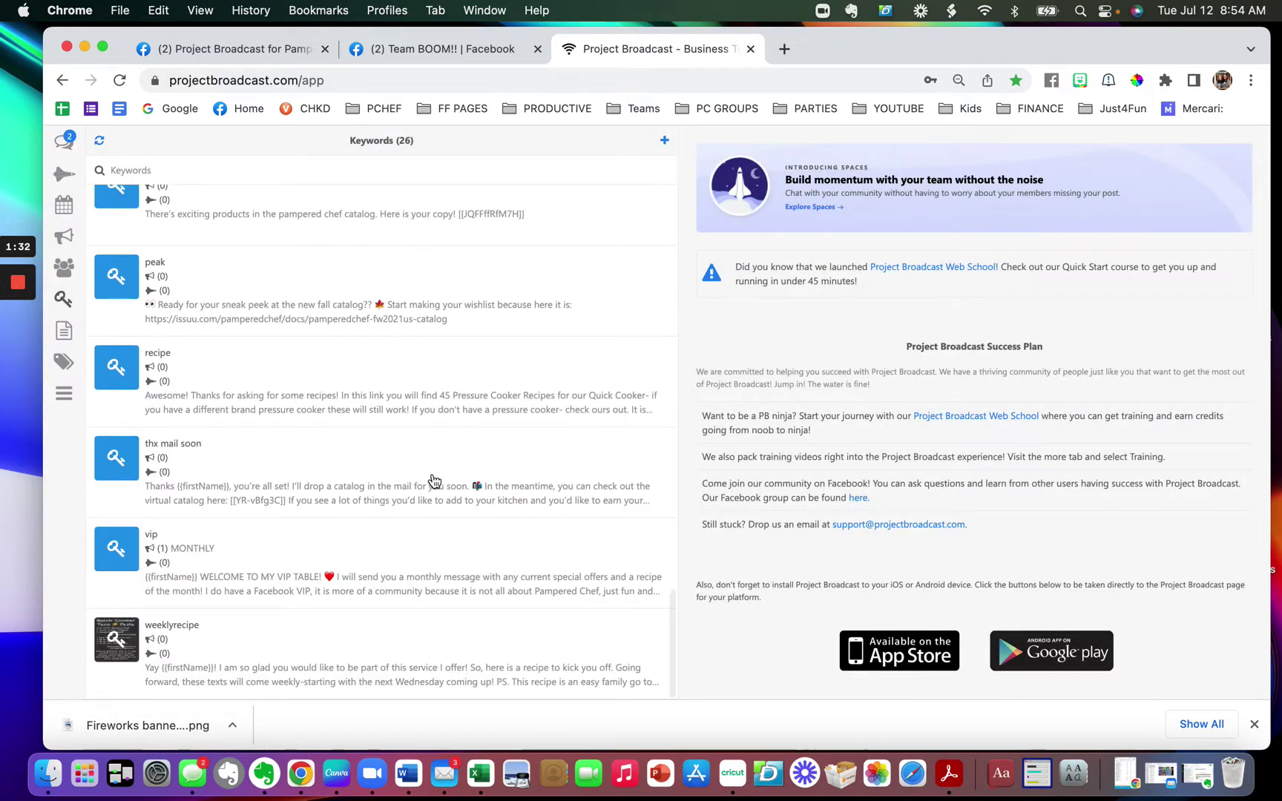
{"action": "left_click", "coordinate": [384, 665]}
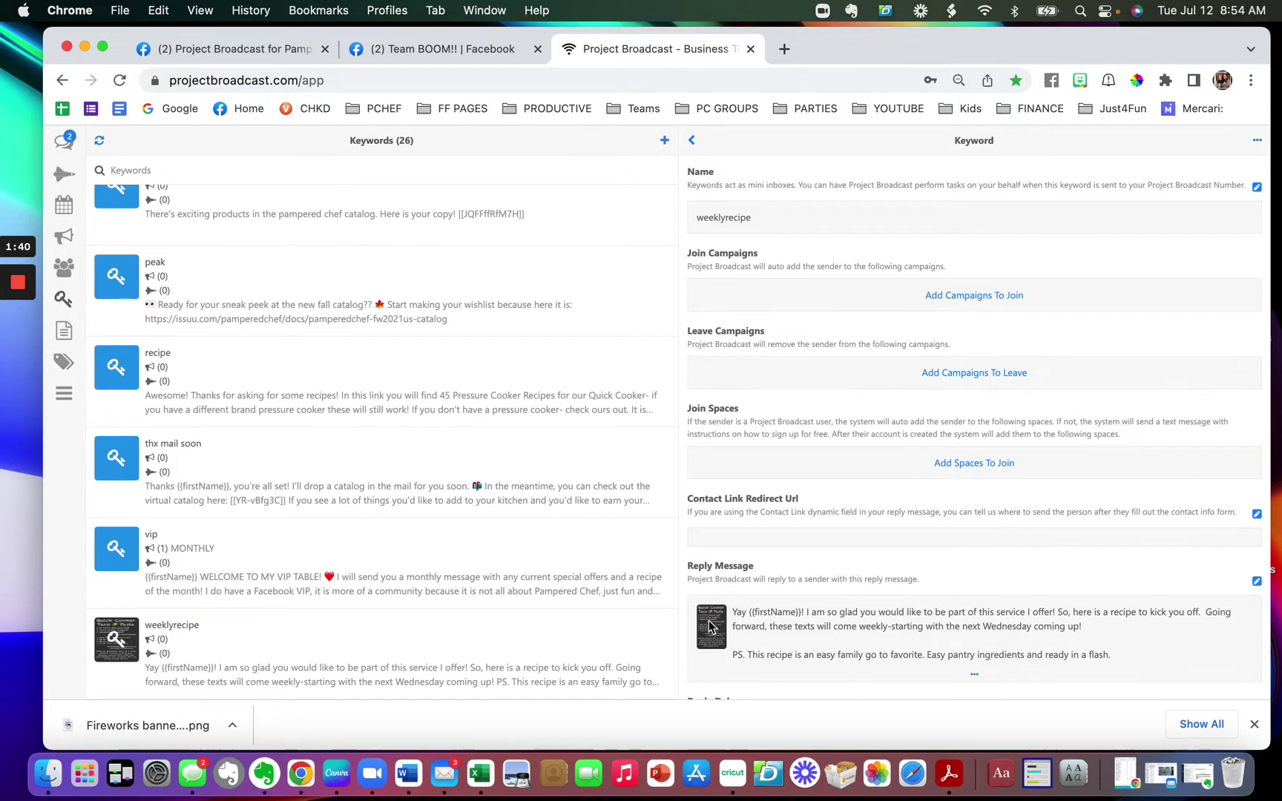
{"action": "left_click_drag", "start_coordinate": [959, 644], "coordinate": [735, 613]}
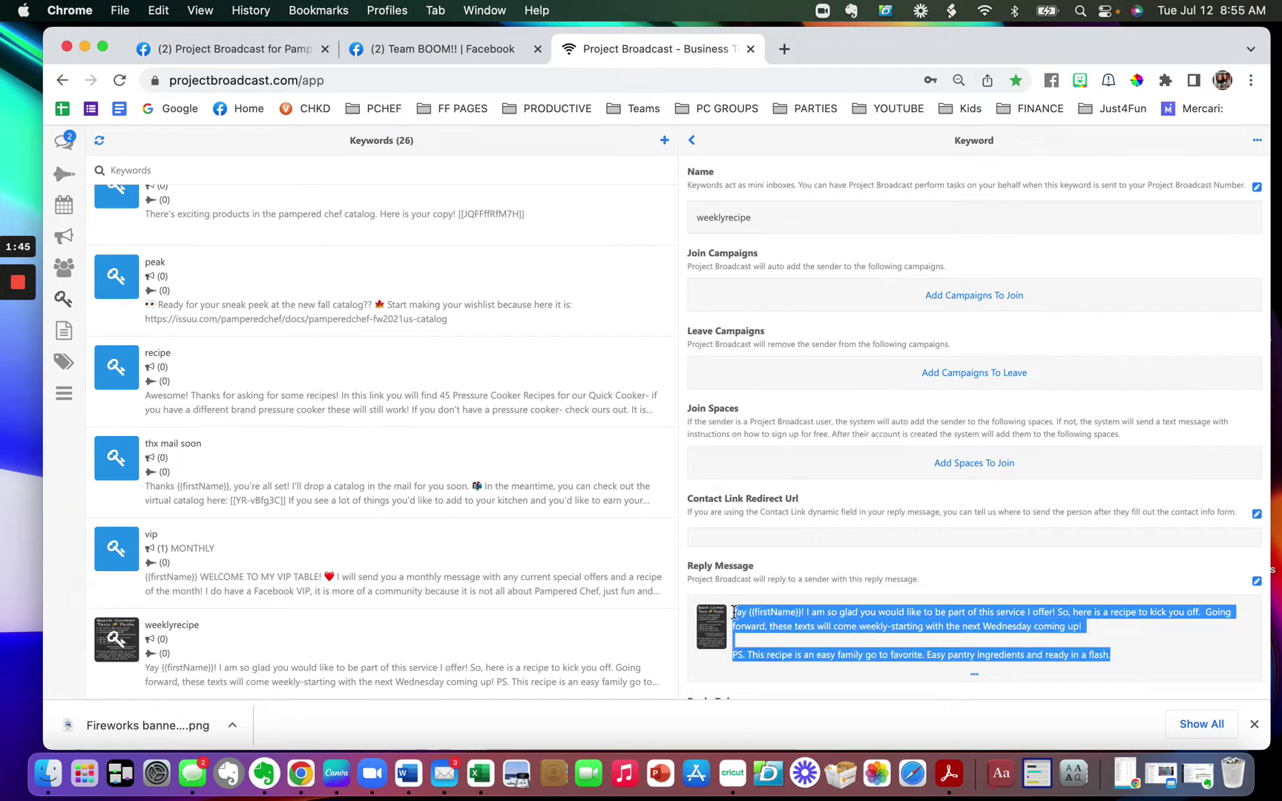
Step: Add the non-team cons tag to the contact in the newest WEEKLYRECIPE chat
{"action": "left_click", "coordinate": [65, 147]}
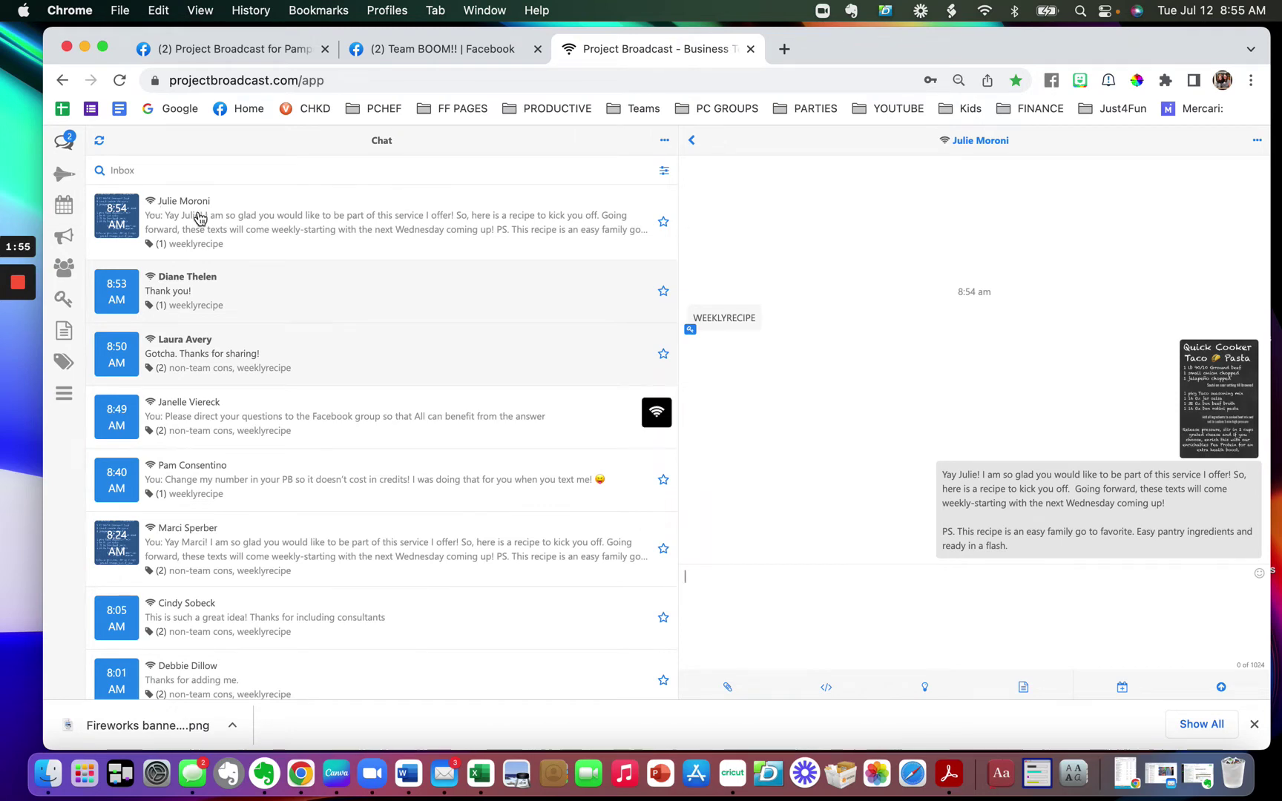
{"action": "left_click", "coordinate": [1257, 141]}
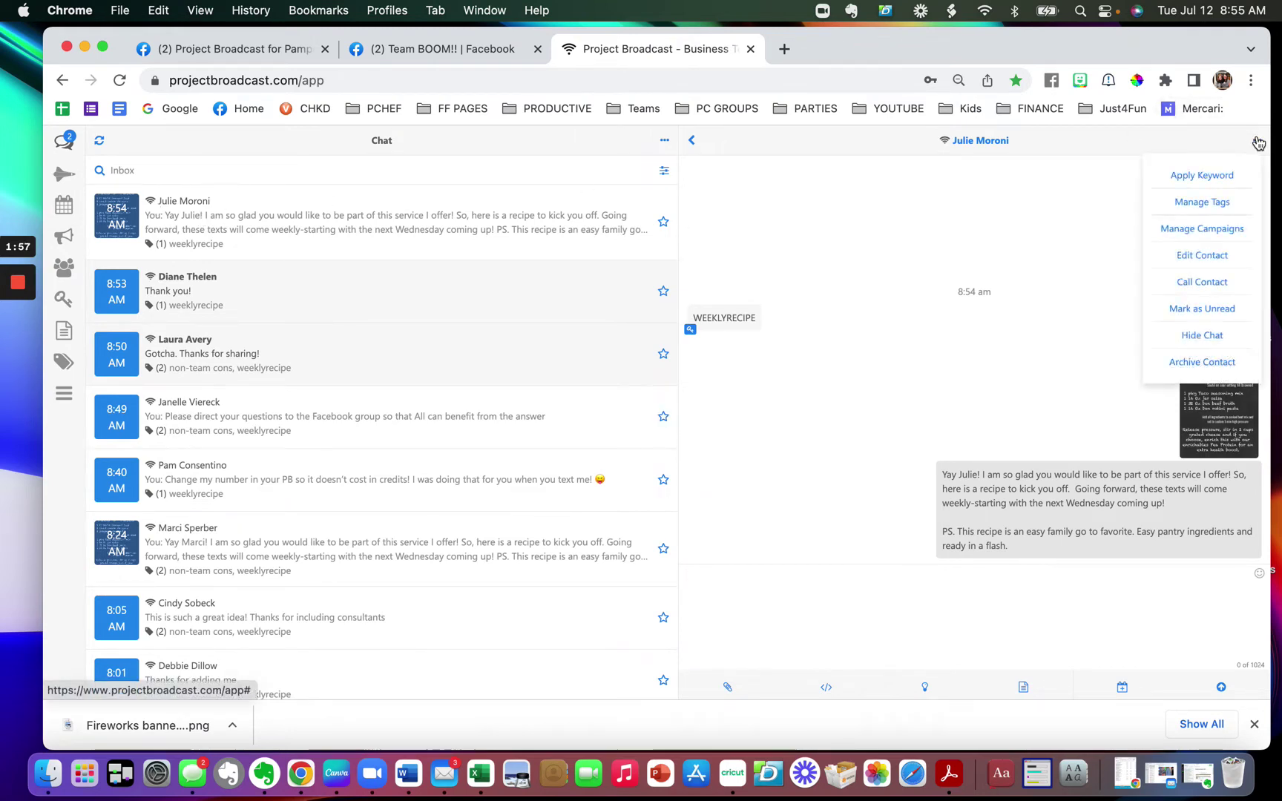
{"action": "left_click", "coordinate": [1194, 209]}
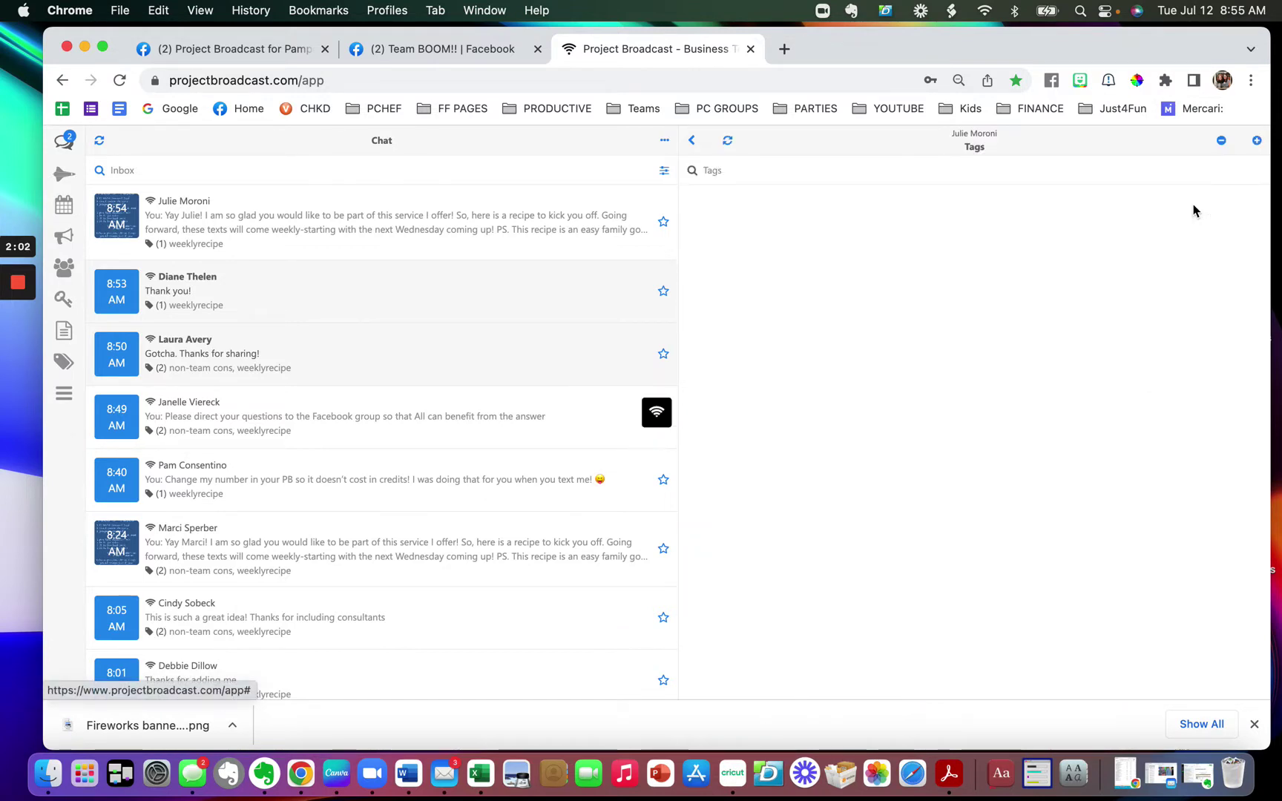
{"action": "left_click", "coordinate": [1257, 141]}
{"action": "left_click", "coordinate": [535, 197]}
{"action": "type", "text": "non"}
{"action": "left_click", "coordinate": [581, 291]}
{"action": "left_click", "coordinate": [769, 229]}
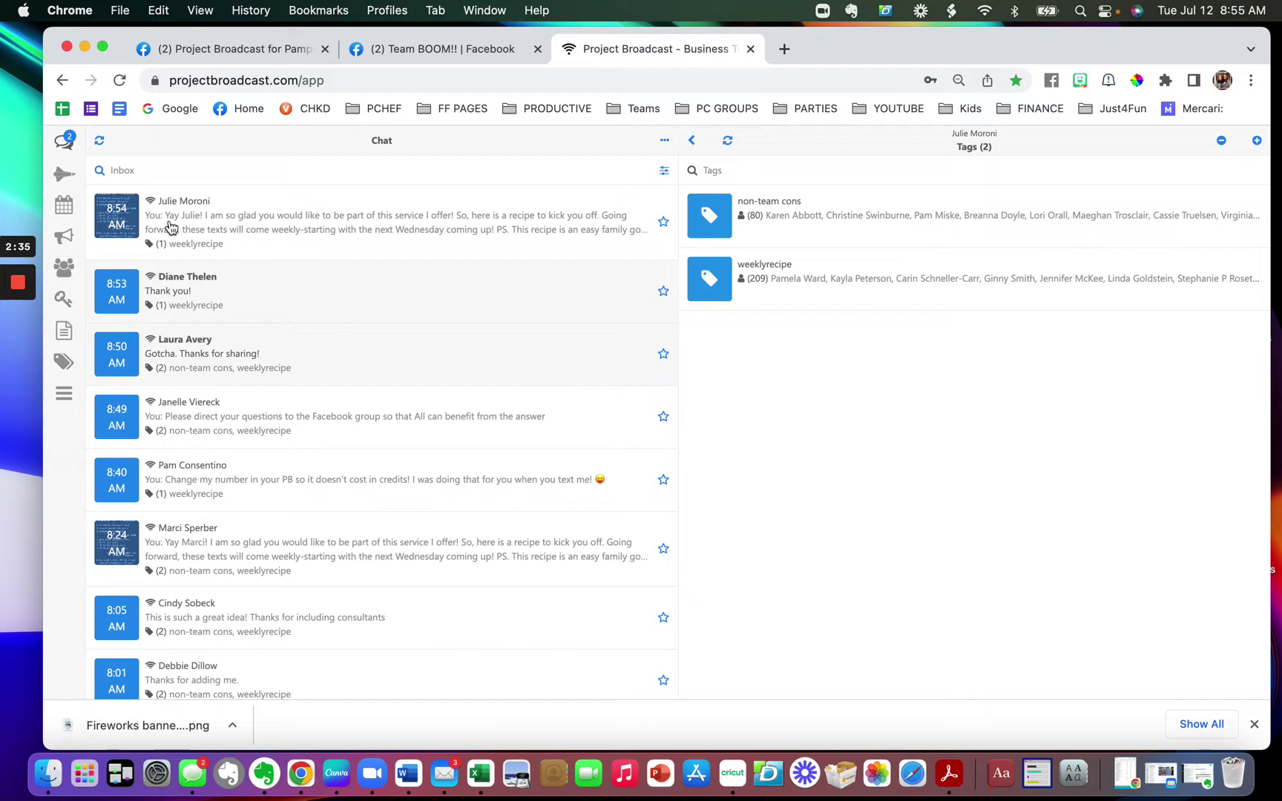
Step: Open the landing page April Week 4 - Big Enchilada and highlight its title and description
{"action": "left_click", "coordinate": [65, 394]}
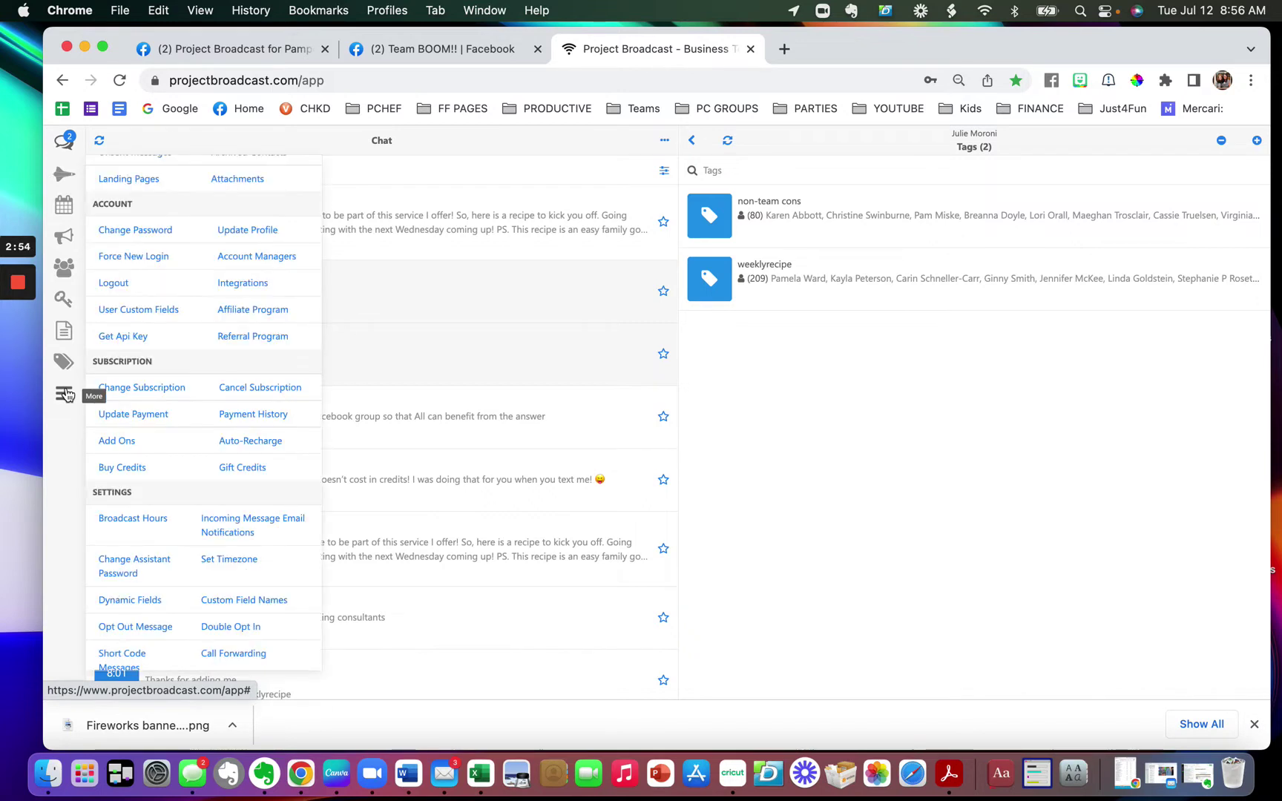
{"action": "left_click", "coordinate": [126, 179]}
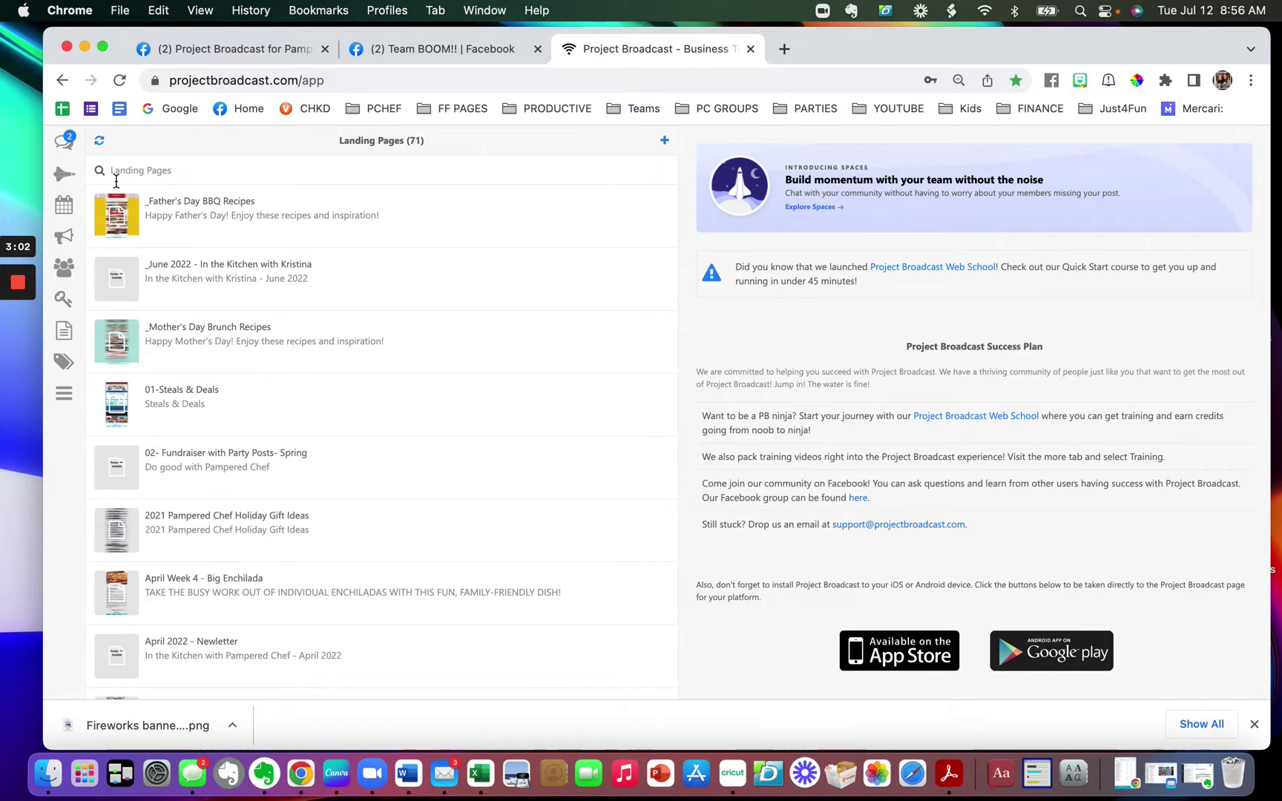
{"action": "scroll", "coordinate": [235, 490], "scroll_direction": "down", "scroll_amount": 3}
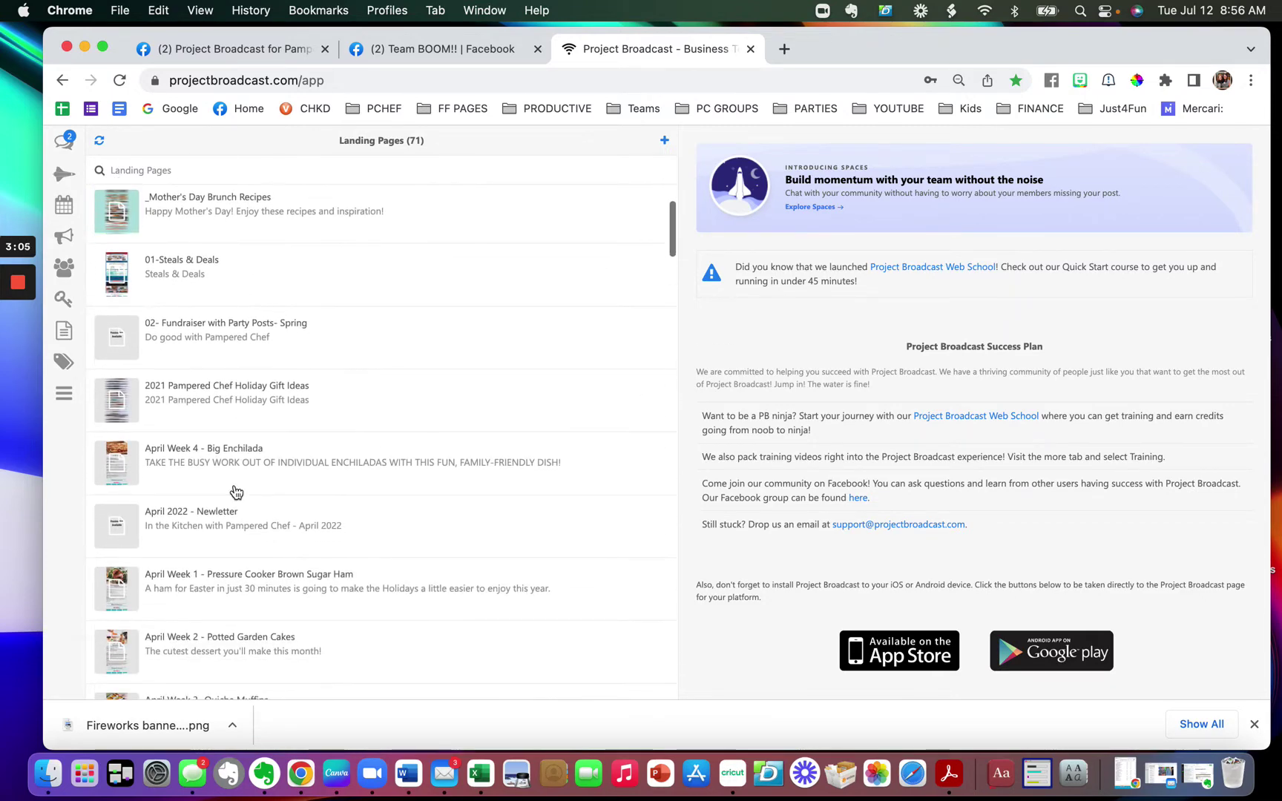
{"action": "left_click", "coordinate": [227, 466]}
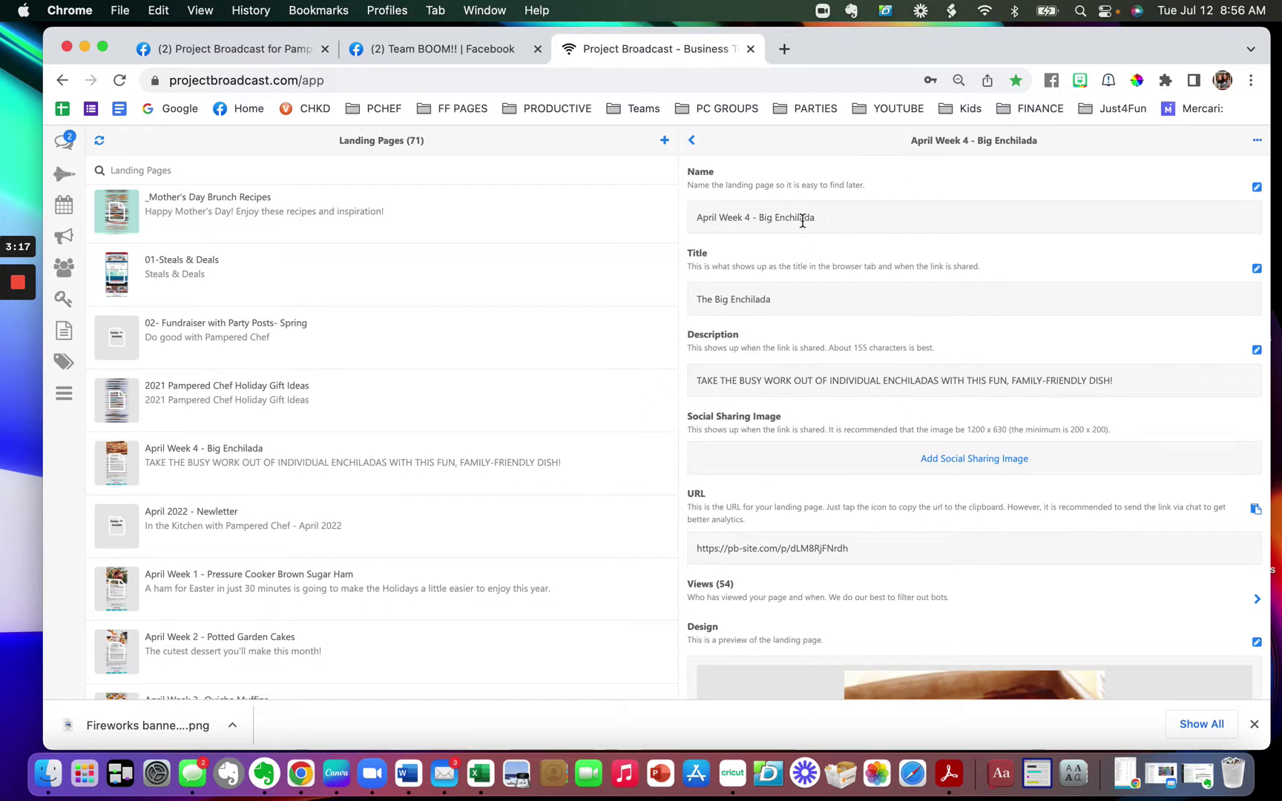
{"action": "left_click_drag", "start_coordinate": [777, 301], "coordinate": [697, 301]}
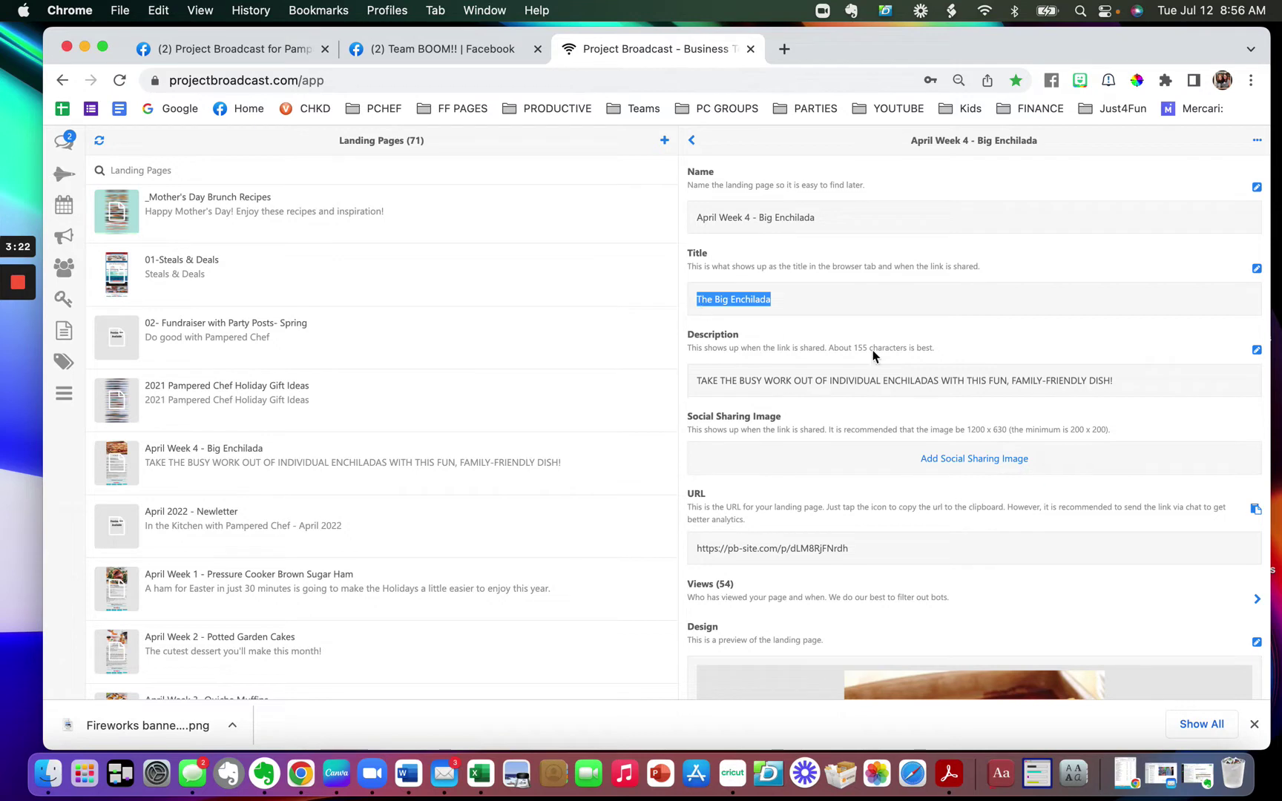
{"action": "left_click", "coordinate": [1125, 386]}
{"action": "left_click", "coordinate": [690, 386], "text": "shift"}
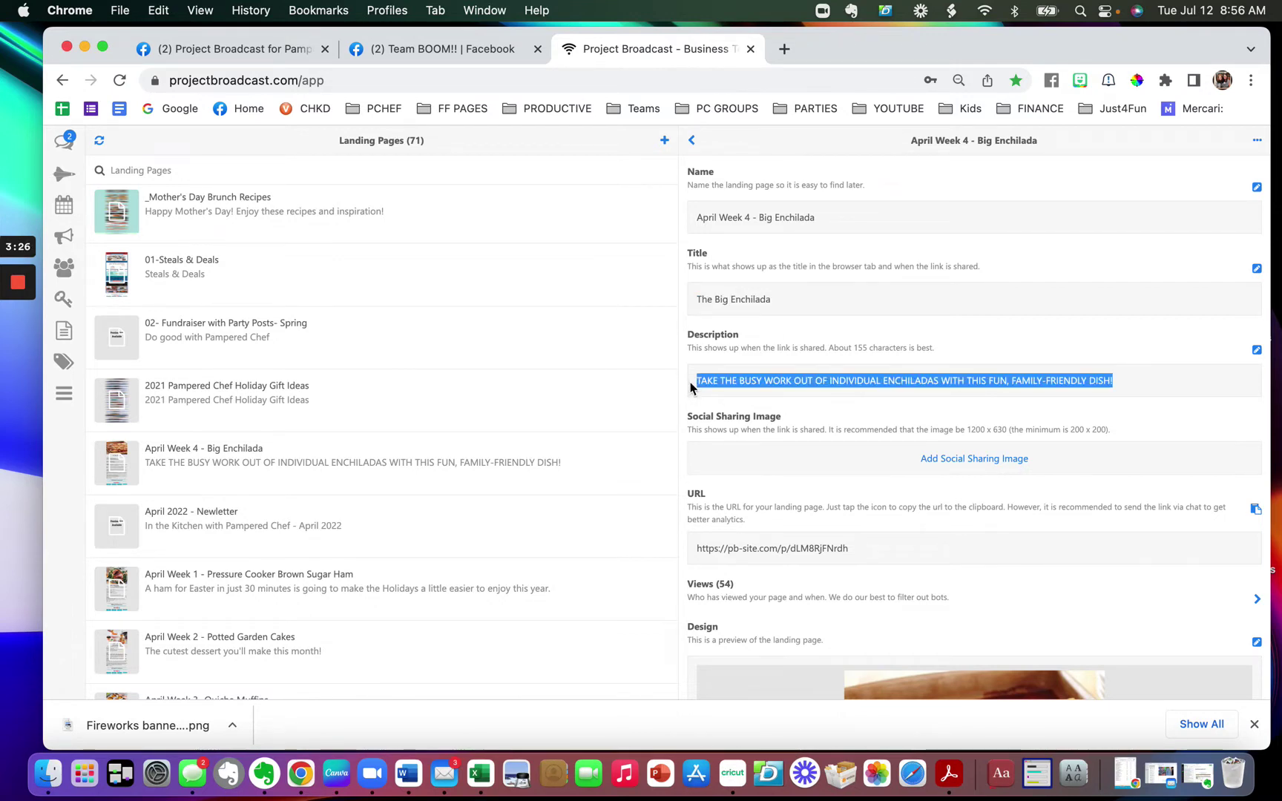
Step: Open the consultant's personal Pampered Chef website in a new browser tab from the pws bookmark
{"action": "left_click", "coordinate": [774, 51]}
{"action": "left_click", "coordinate": [379, 110]}
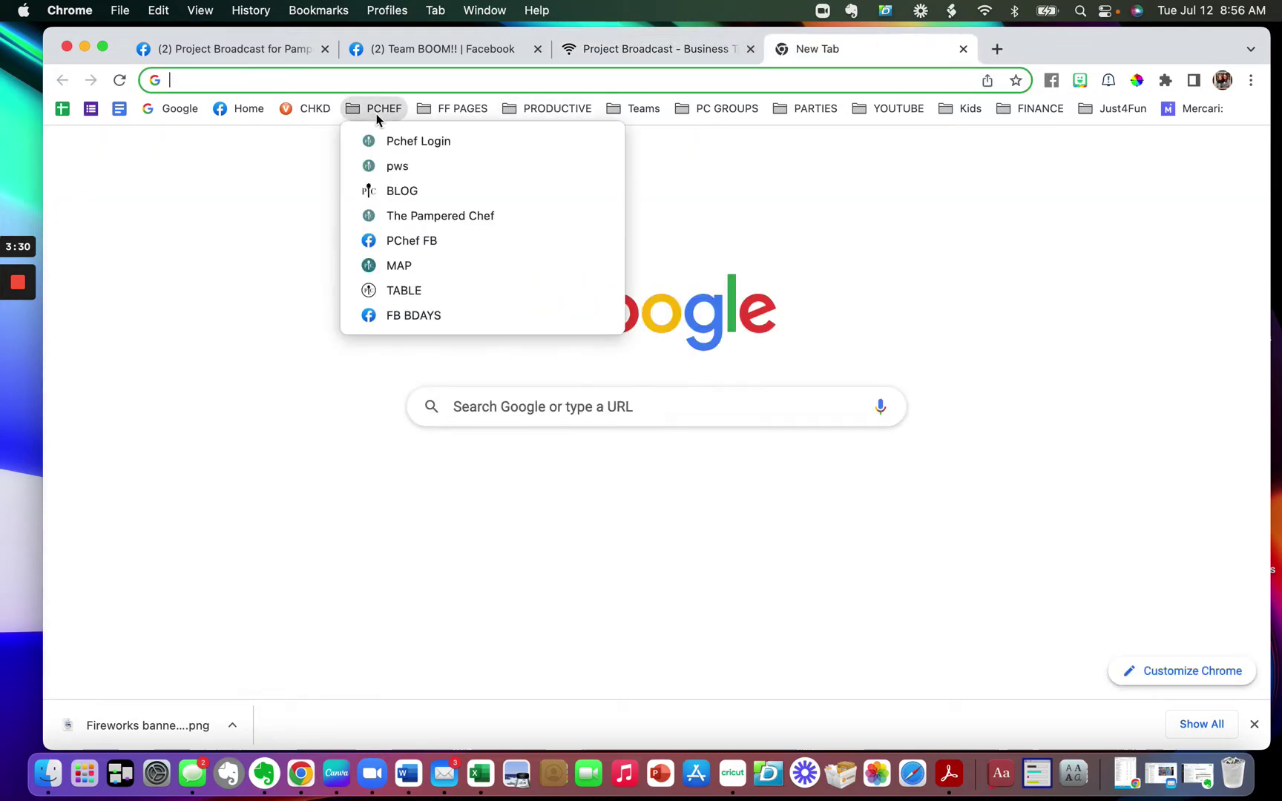
{"action": "left_click", "coordinate": [397, 166]}
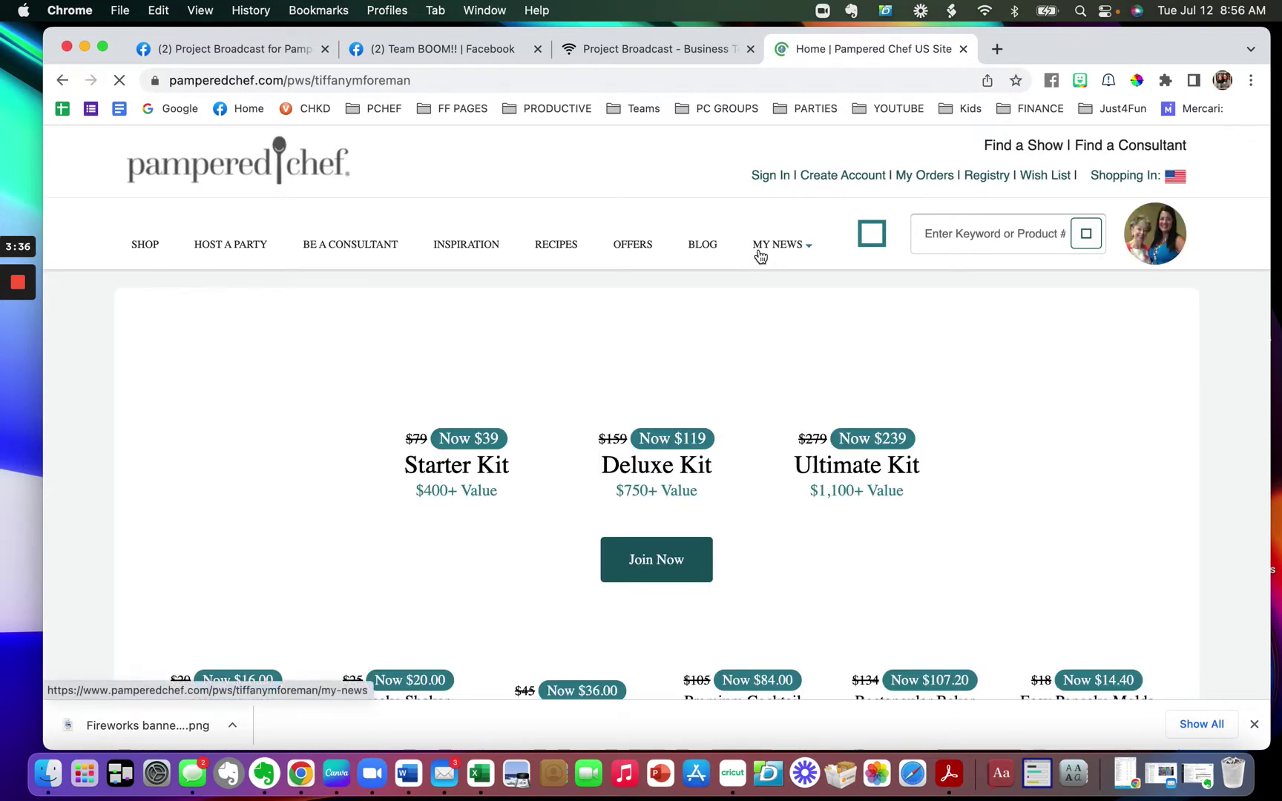
Step: Search the Pampered Chef recipes for "big en" and open The Big Enchilada recipe
{"action": "left_click", "coordinate": [961, 235]}
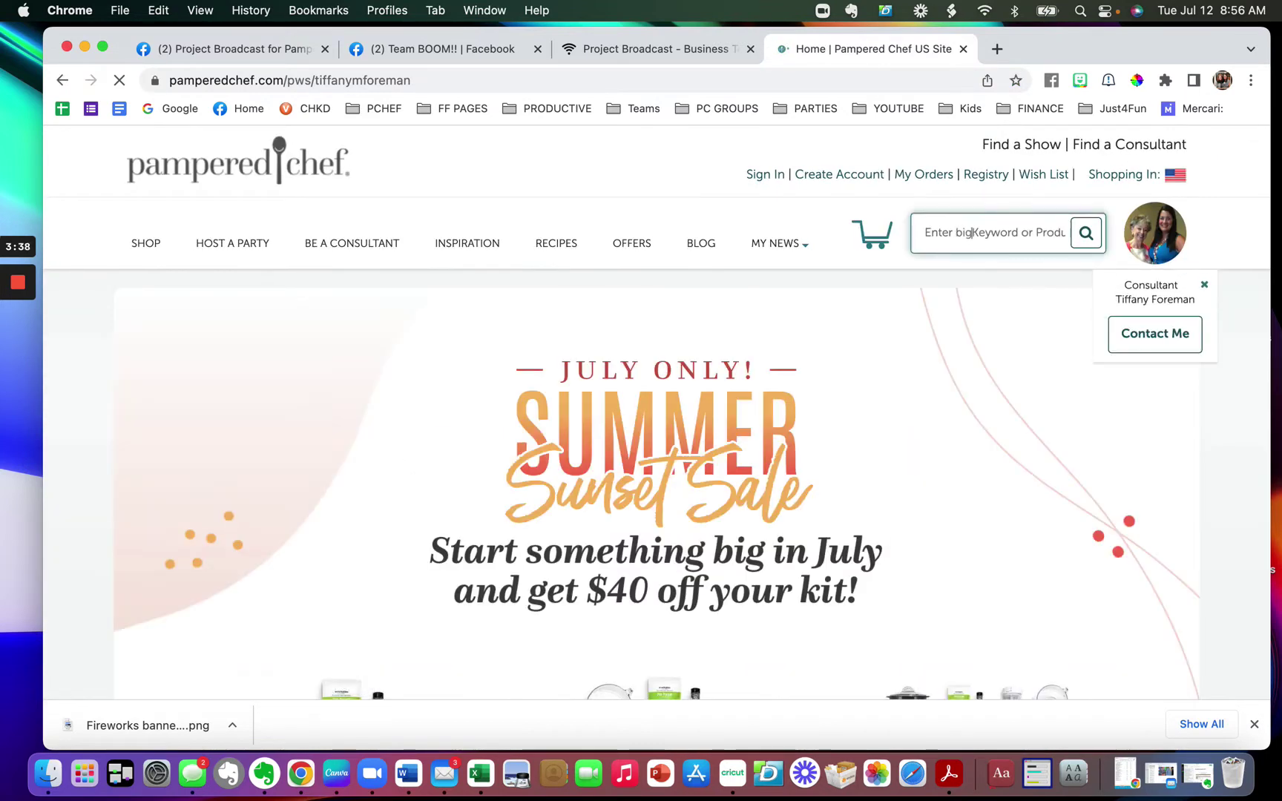
{"action": "triple_click", "coordinate": [972, 234]}
{"action": "key", "text": "BackSpace"}
{"action": "type", "text": "big en"}
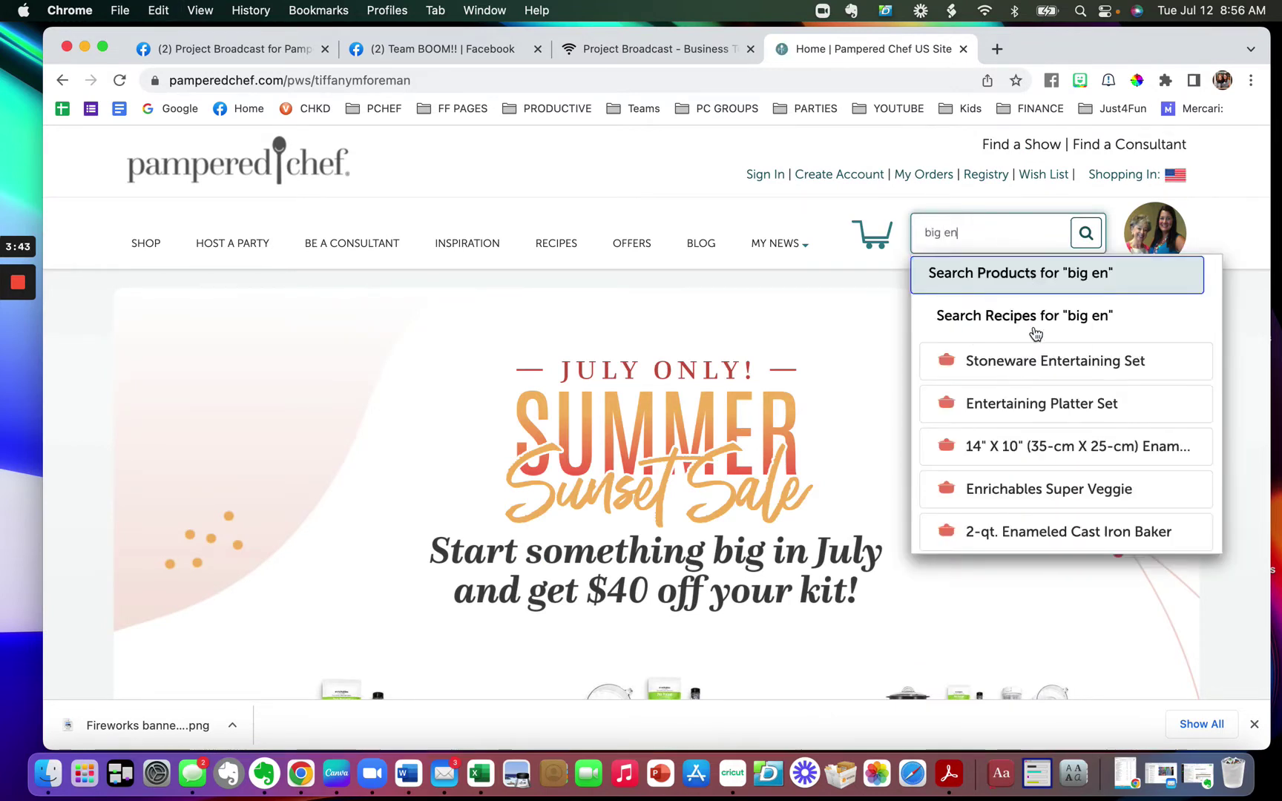
{"action": "left_click", "coordinate": [995, 318]}
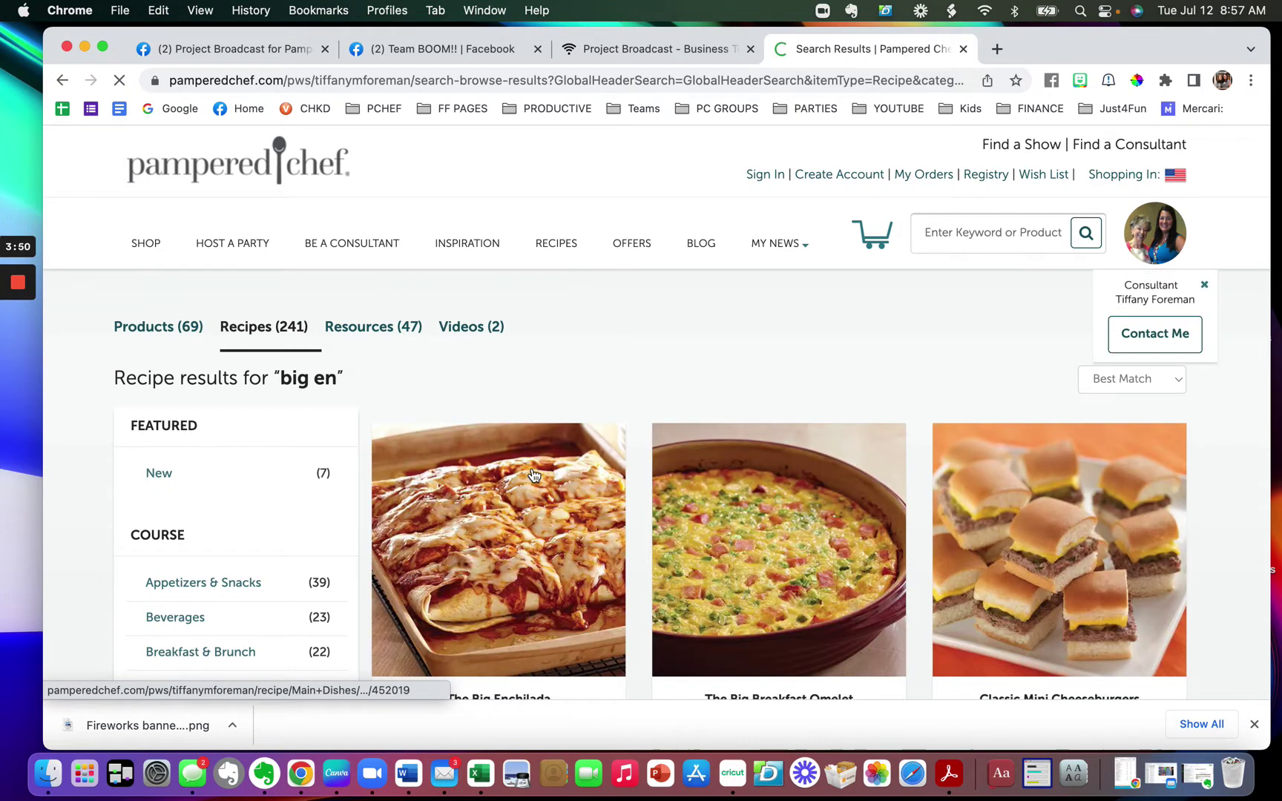
{"action": "left_click", "coordinate": [526, 576]}
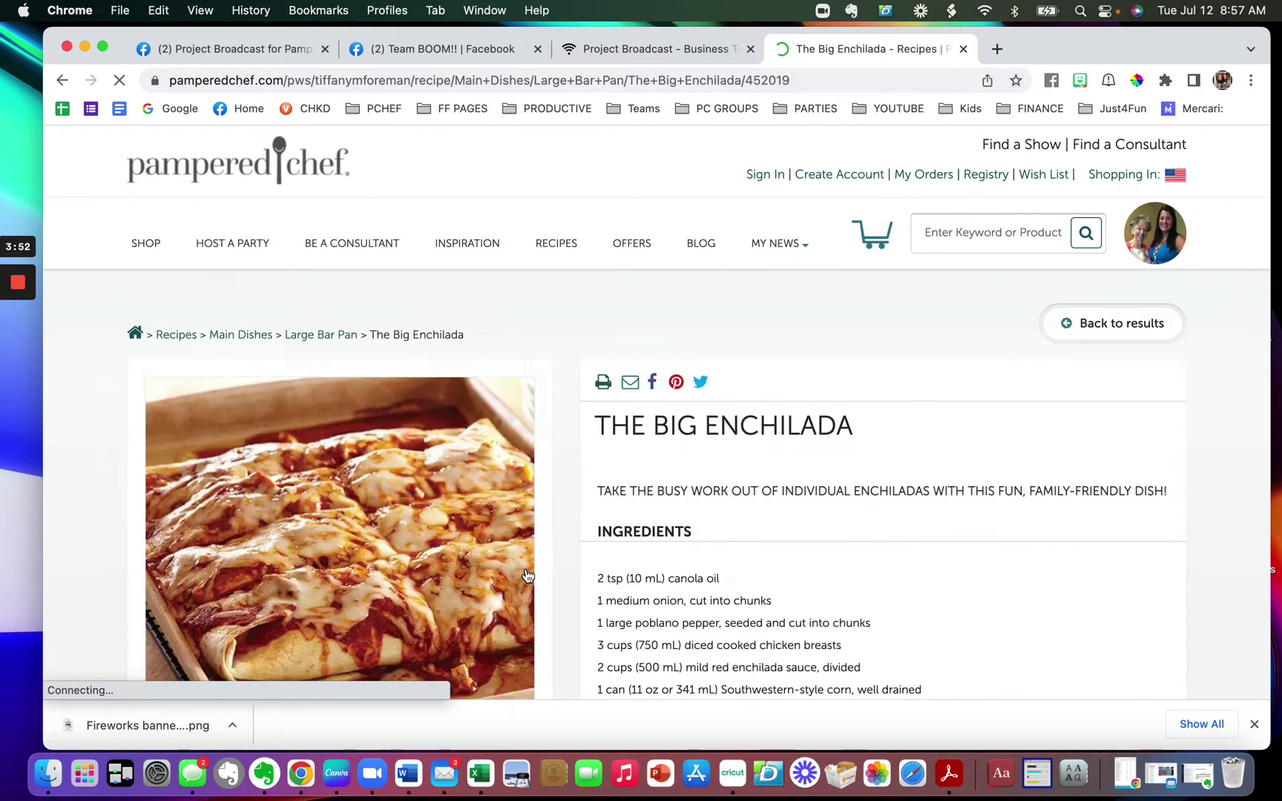
Step: Copy the image address of The Big Enchilada recipe photo
{"action": "scroll", "coordinate": [522, 571], "scroll_direction": "down", "scroll_amount": 3}
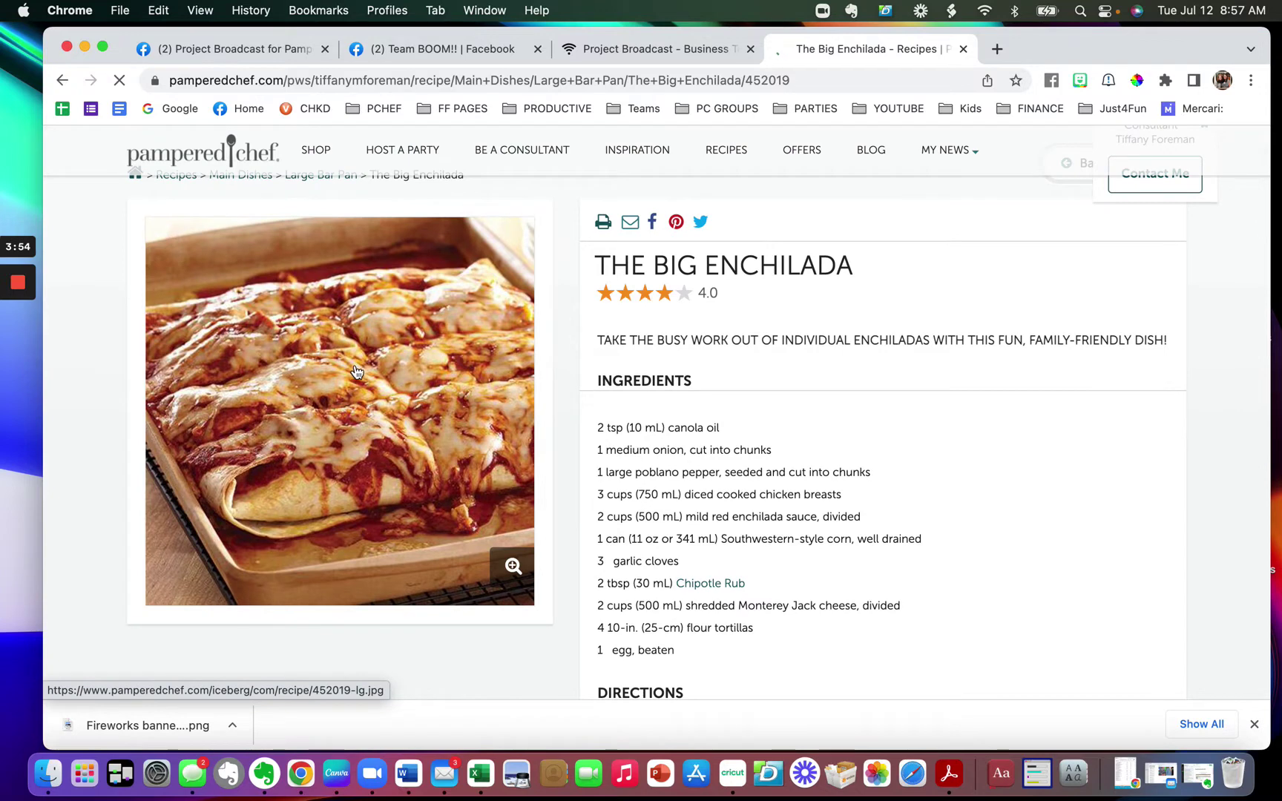
{"action": "right_click", "coordinate": [355, 371]}
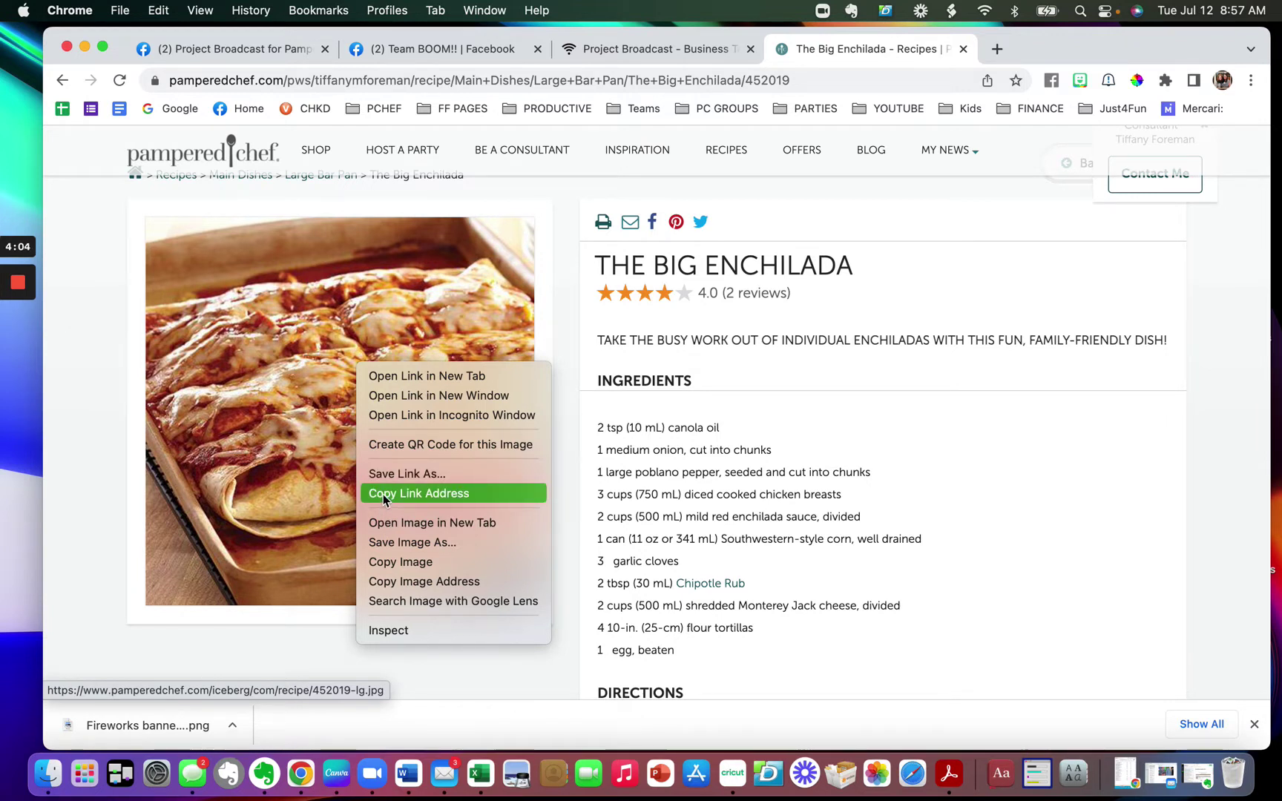
{"action": "left_click", "coordinate": [399, 583]}
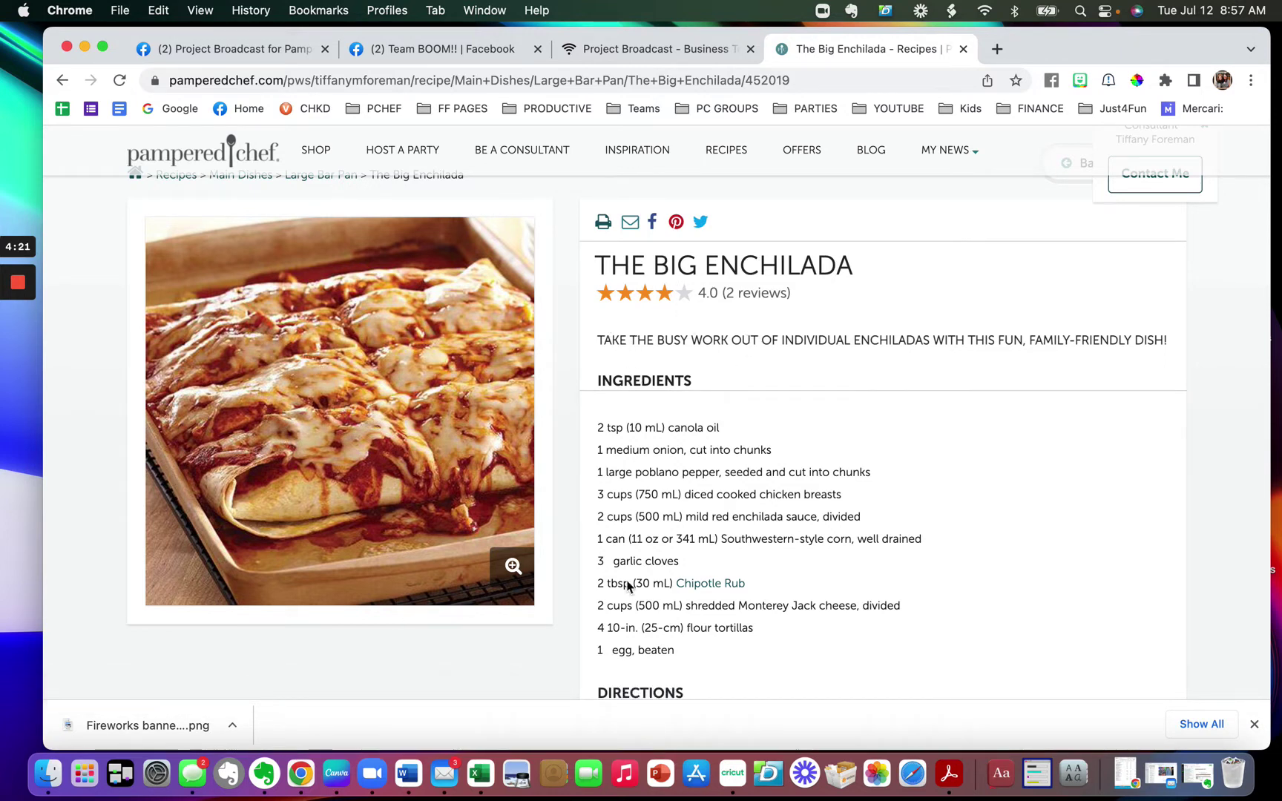
Step: Look through the recipe's directions and cook's tips, and return to the Big Enchilada landing page in Project Broadcast
{"action": "scroll", "coordinate": [629, 616], "scroll_direction": "down", "scroll_amount": 5}
{"action": "scroll", "coordinate": [628, 620], "scroll_direction": "down", "scroll_amount": 9}
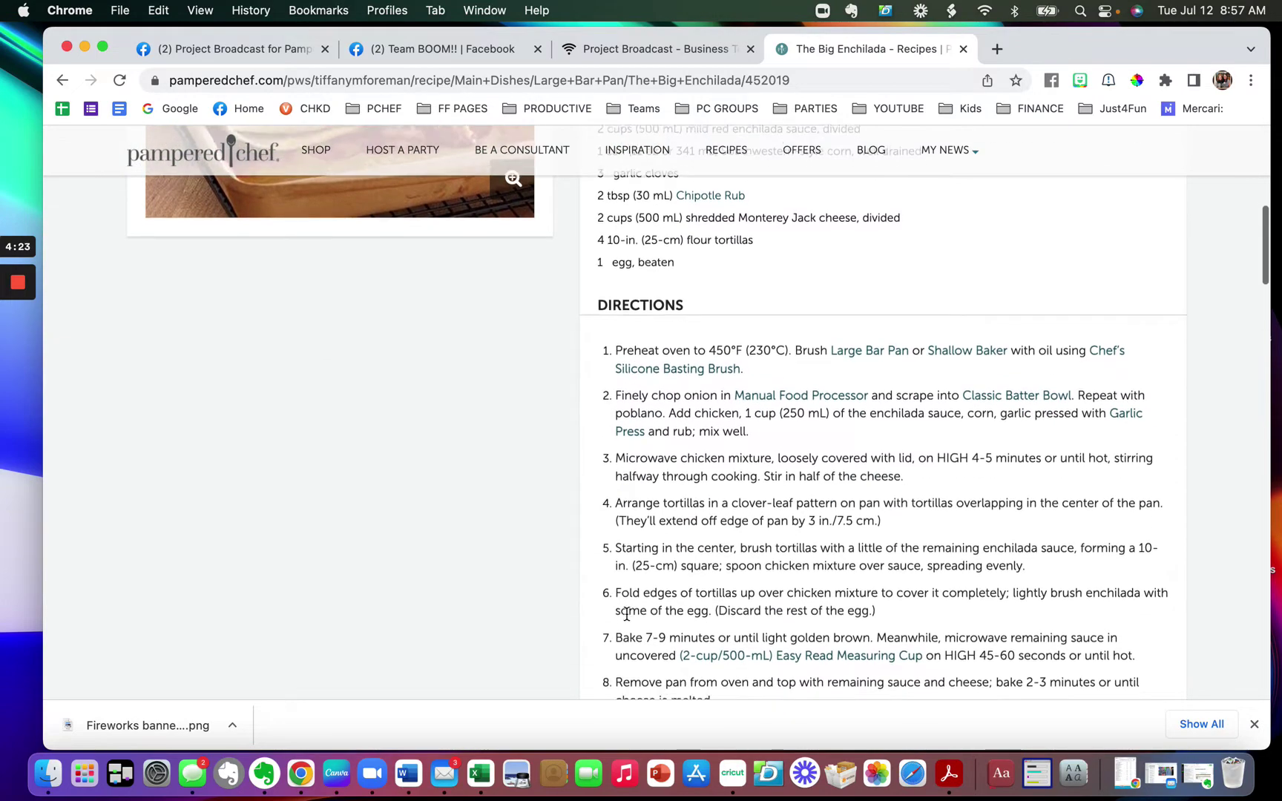
{"action": "scroll", "coordinate": [627, 614], "scroll_direction": "down", "scroll_amount": 9}
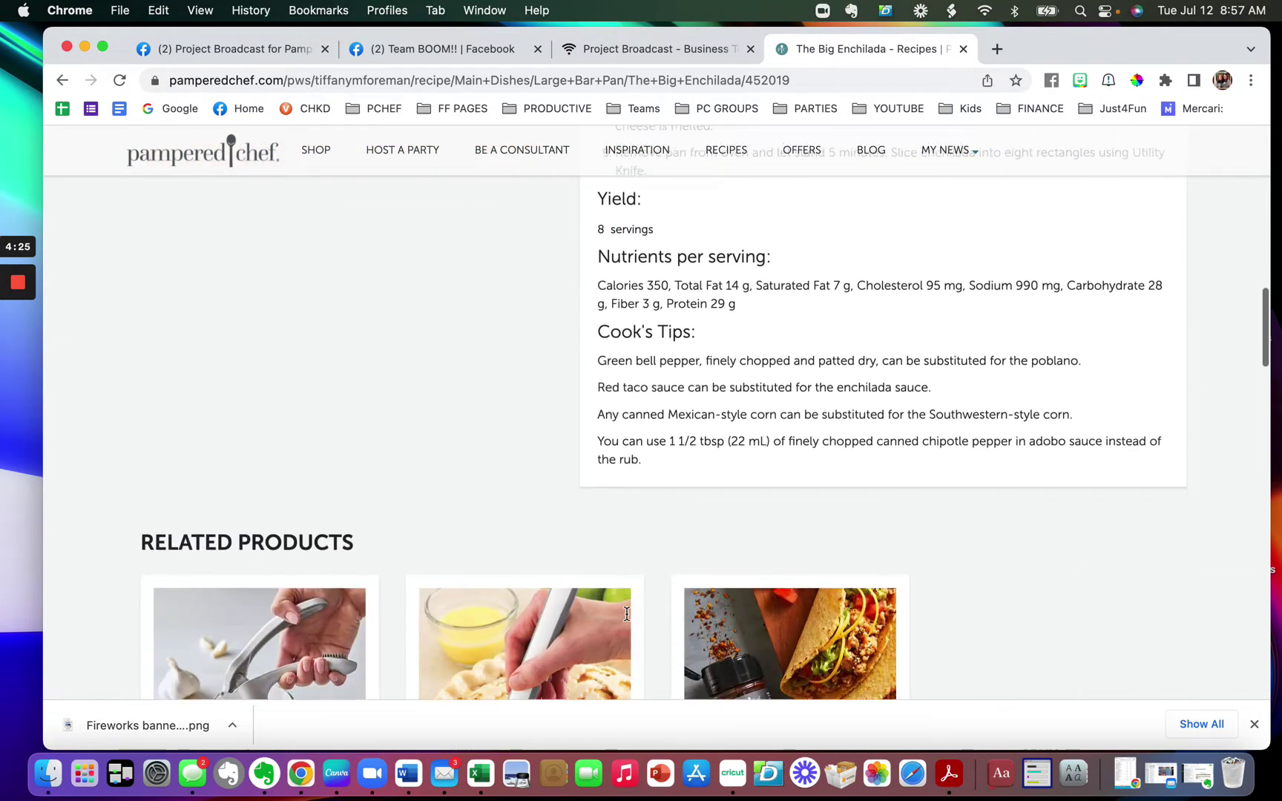
{"action": "left_click", "coordinate": [614, 58]}
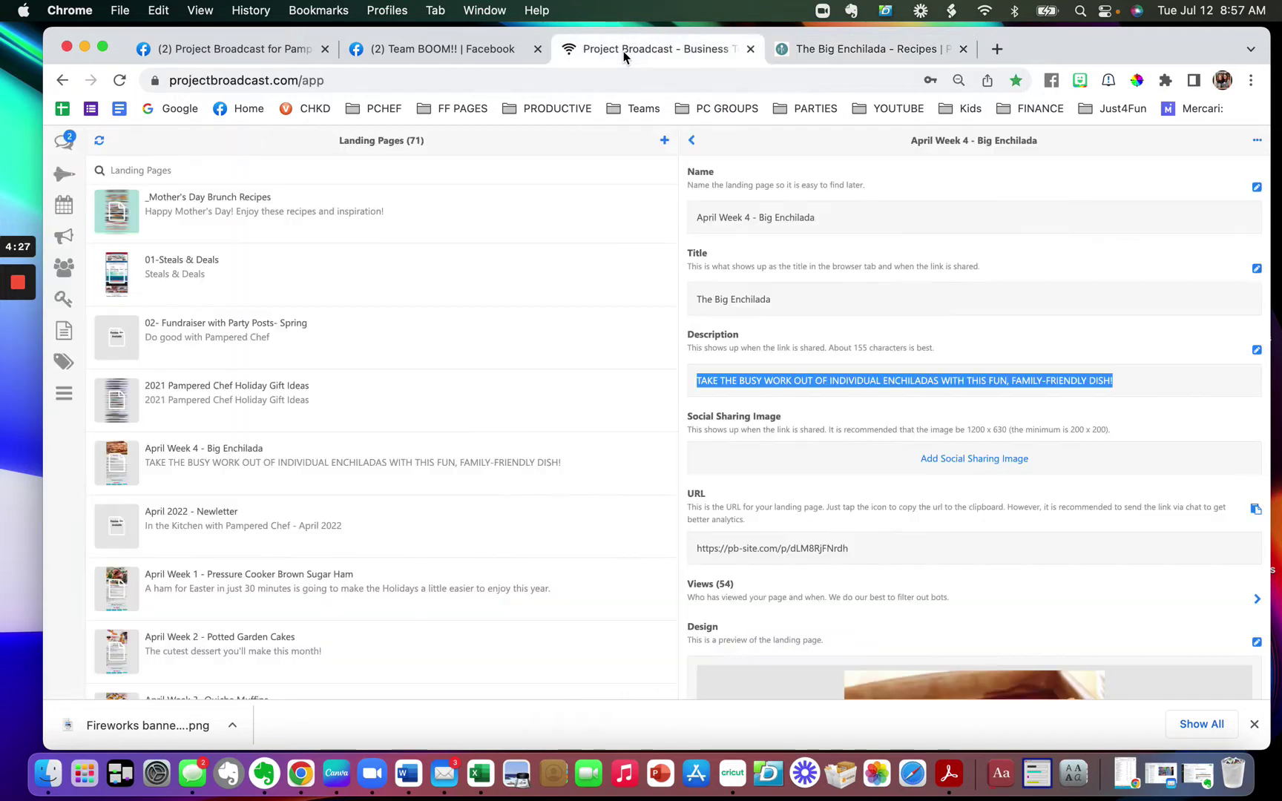
Step: Open the Big Enchilada landing page design in the editor and examine its recipe photo and recipe text blocks
{"action": "scroll", "coordinate": [1195, 549], "scroll_direction": "down", "scroll_amount": 7}
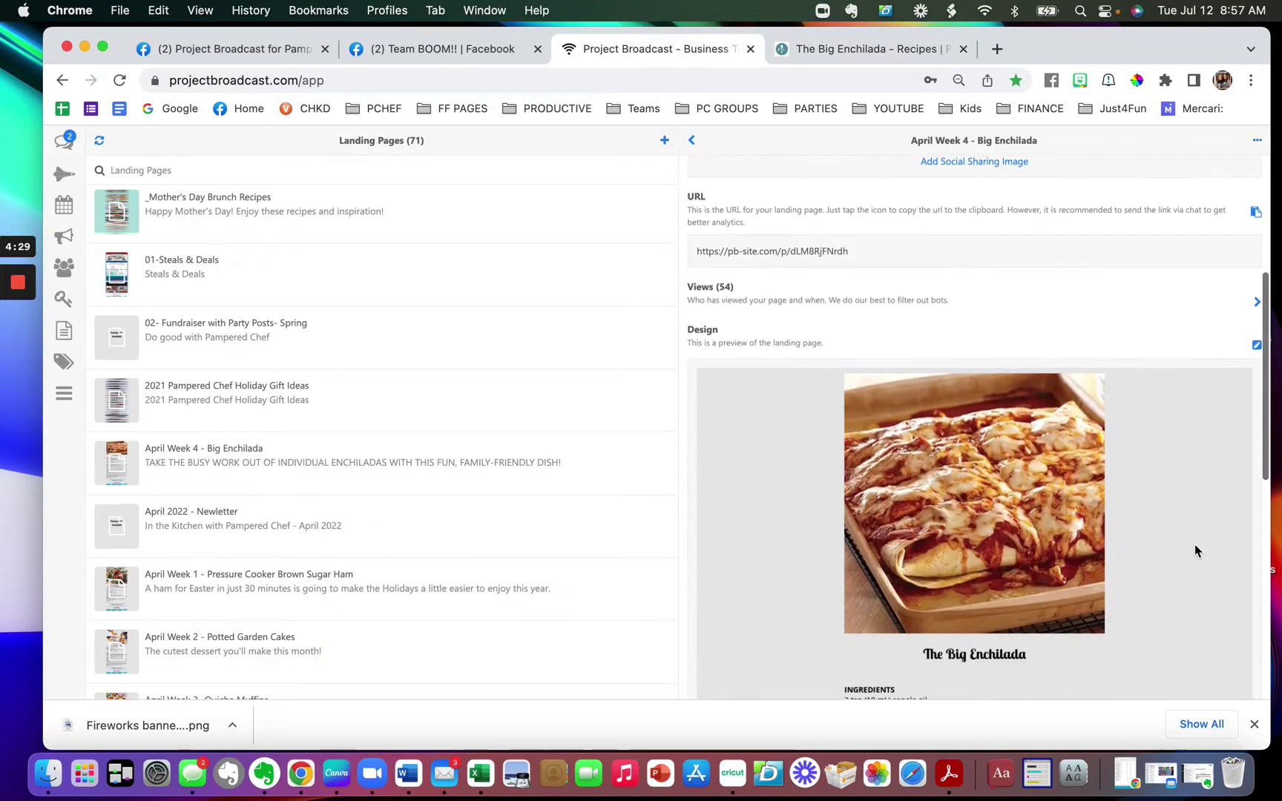
{"action": "left_click", "coordinate": [1254, 349]}
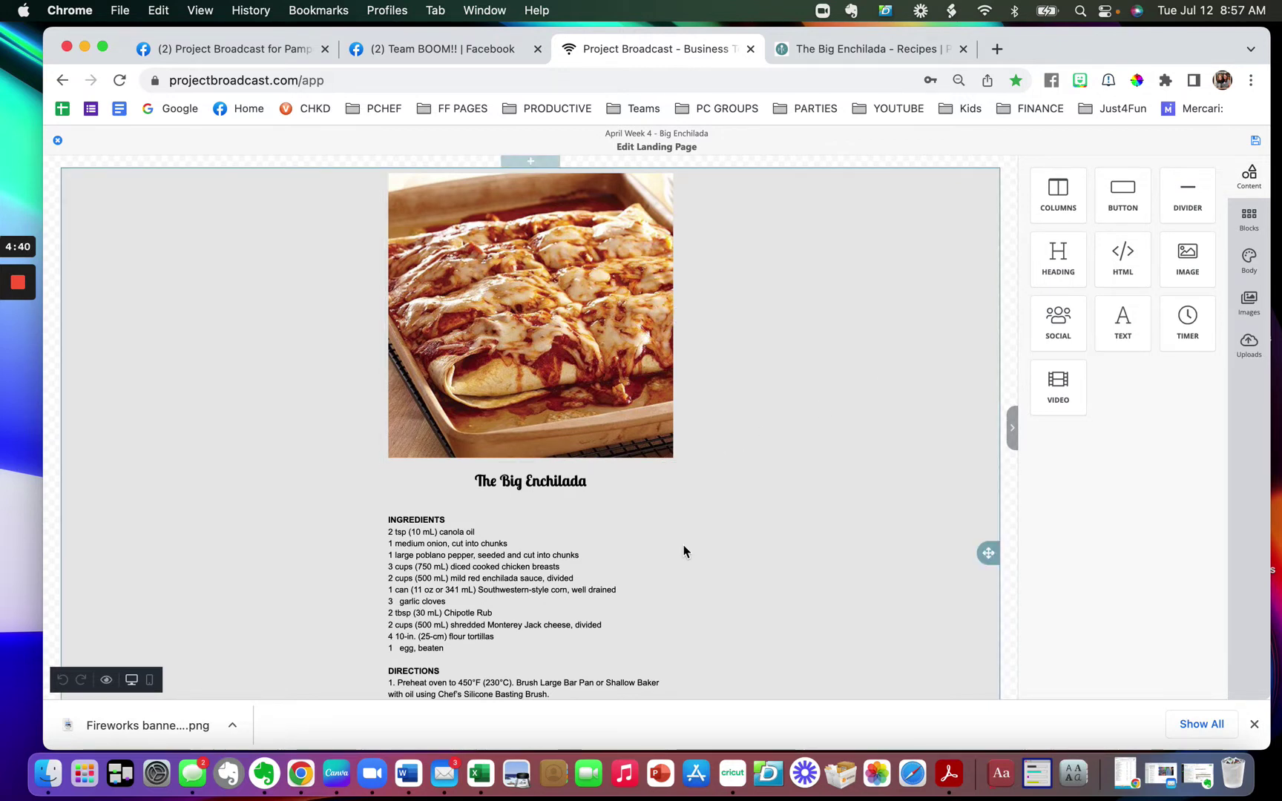
{"action": "scroll", "coordinate": [683, 550], "scroll_direction": "down", "scroll_amount": 3}
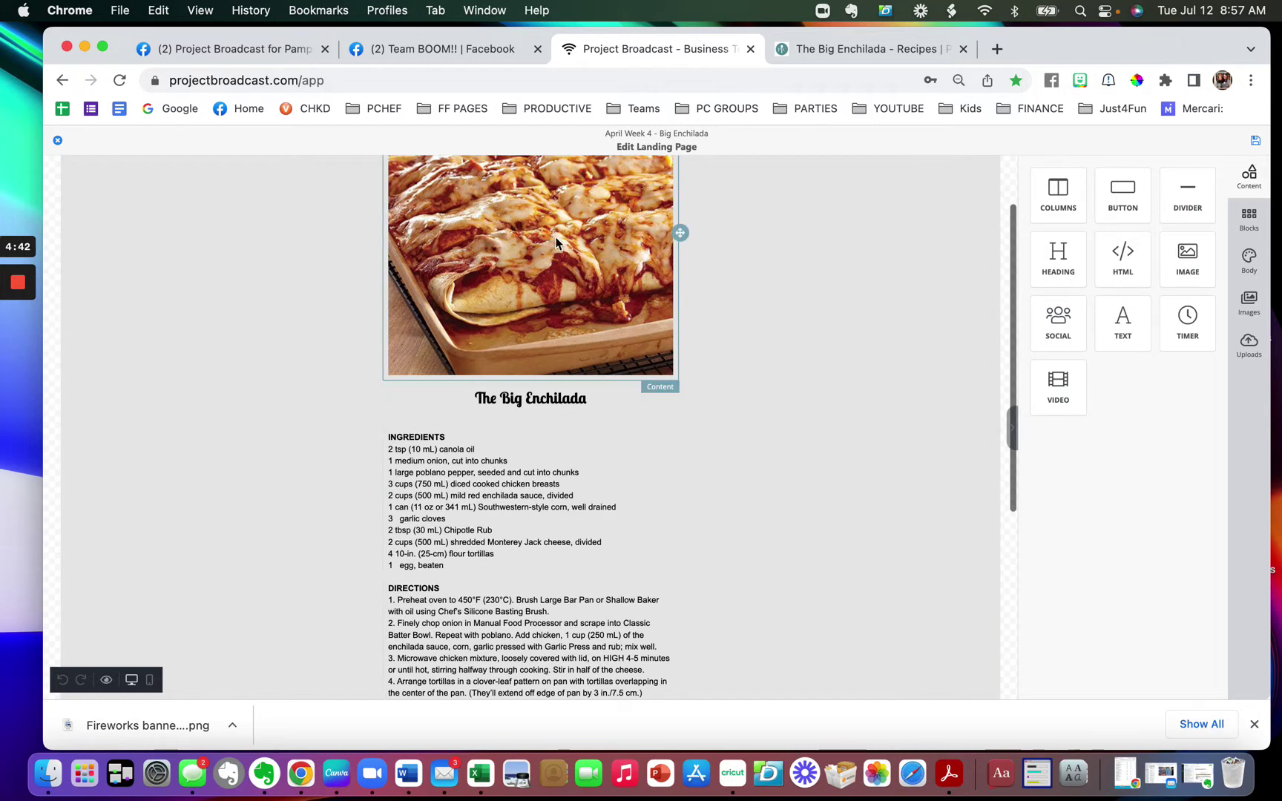
{"action": "left_click", "coordinate": [542, 297]}
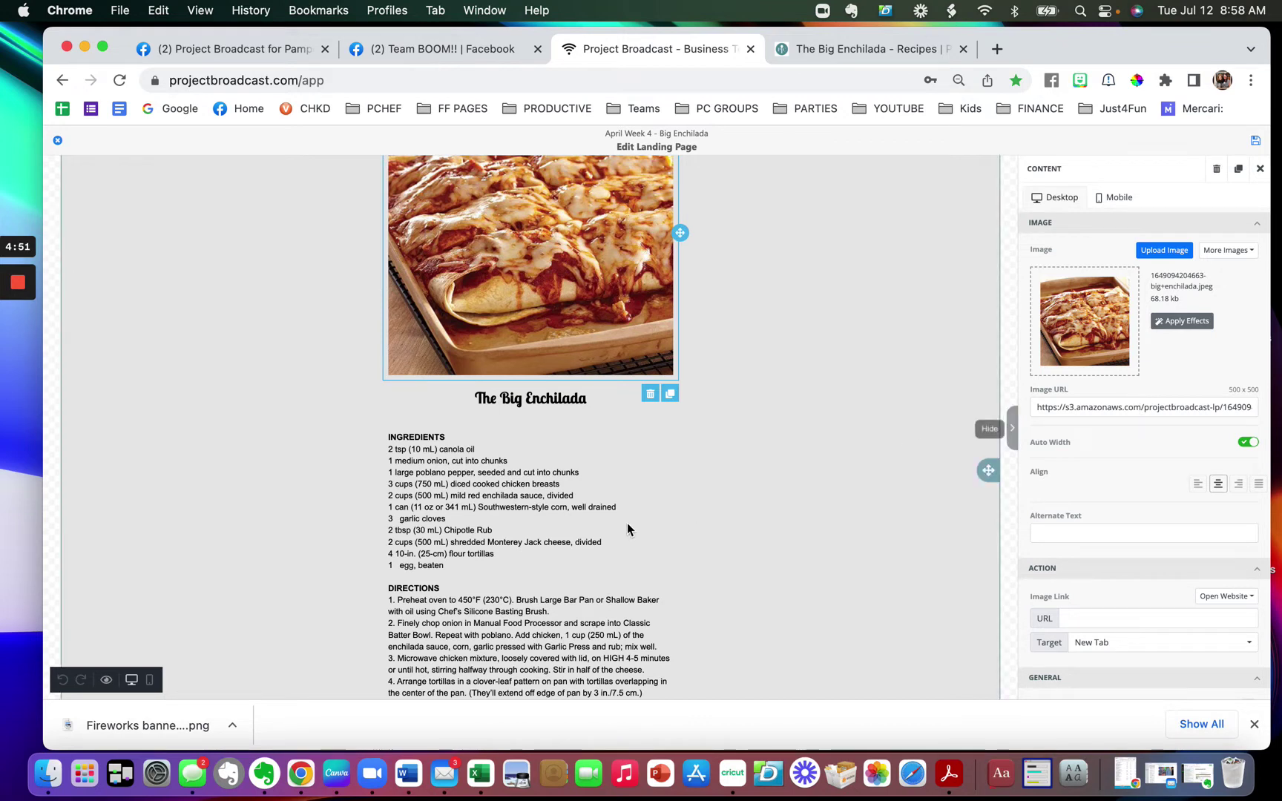
{"action": "left_click", "coordinate": [501, 502]}
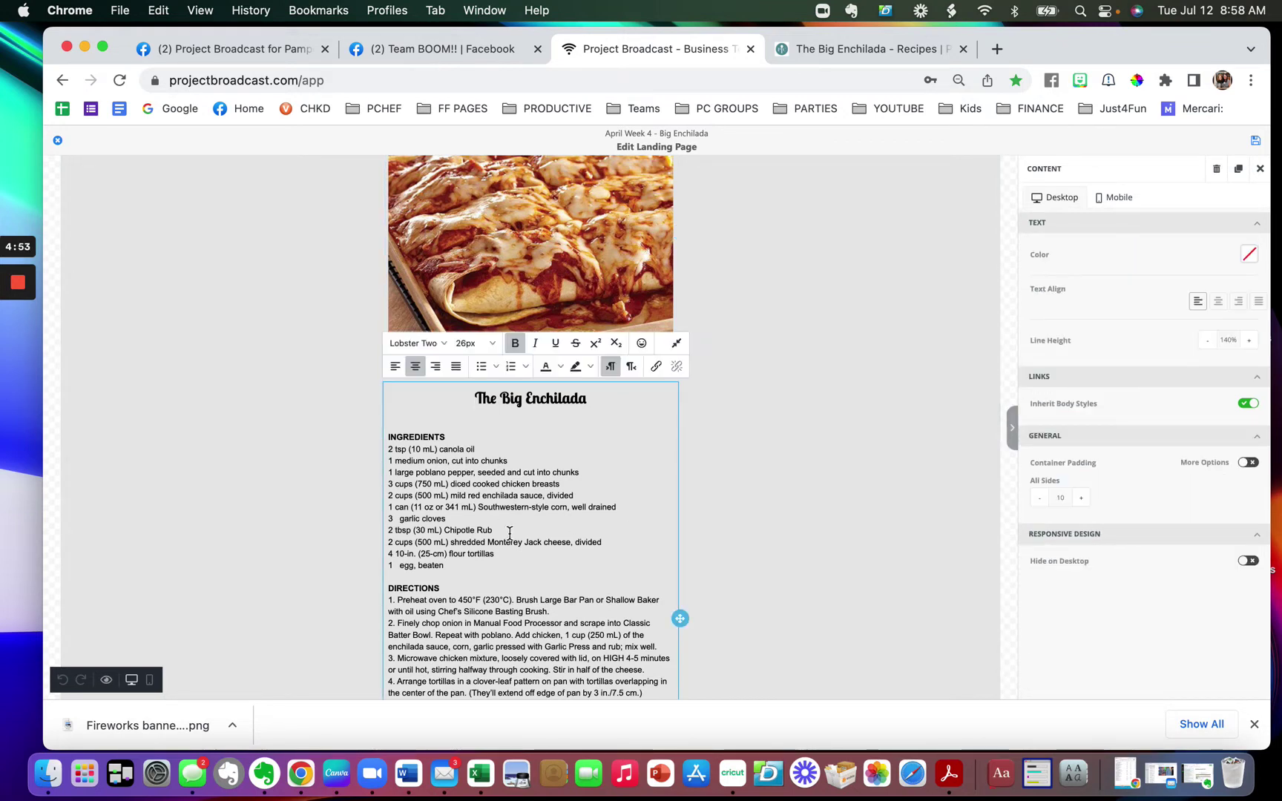
{"action": "scroll", "coordinate": [508, 520], "scroll_direction": "down", "scroll_amount": 5}
{"action": "scroll", "coordinate": [514, 518], "scroll_direction": "down", "scroll_amount": 1}
Step: Examine the recipe row, the consultant signature block and the four-column button row at the end of the landing page design
{"action": "left_click", "coordinate": [753, 481]}
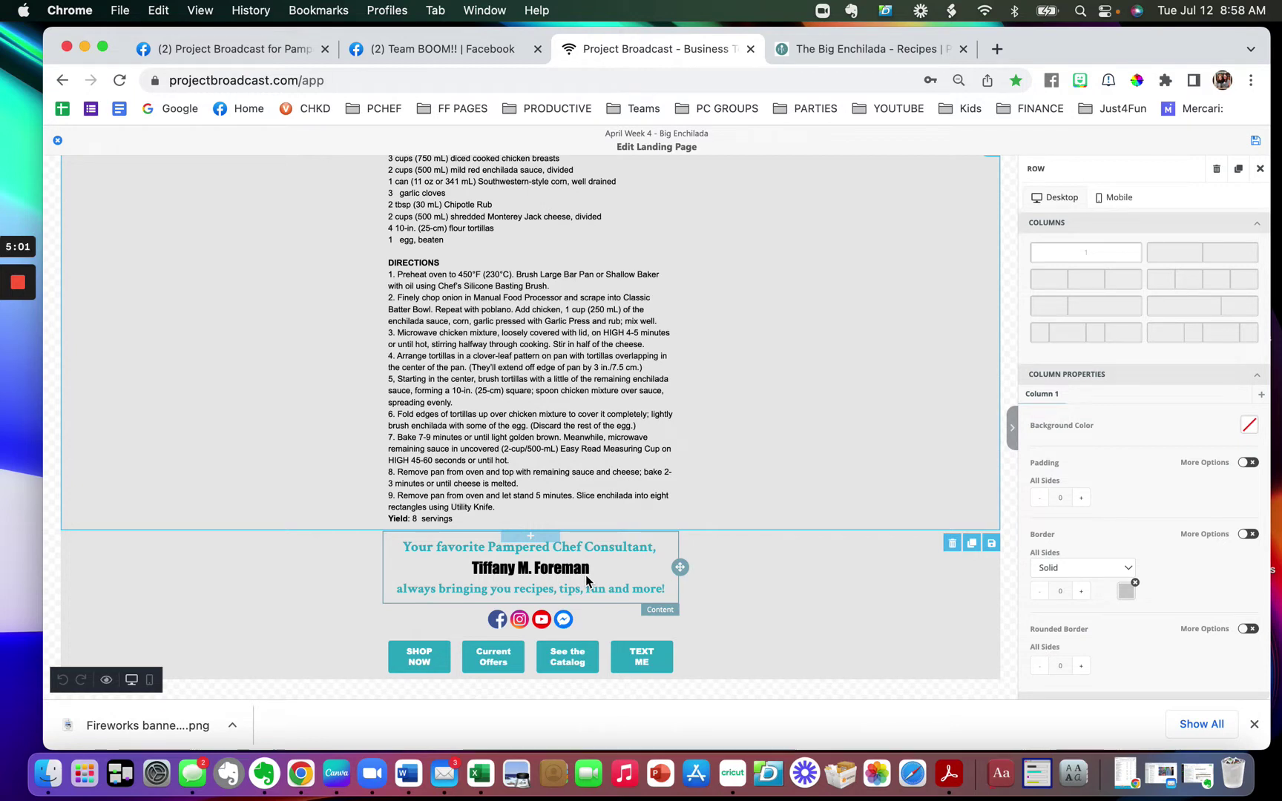
{"action": "left_click", "coordinate": [586, 578]}
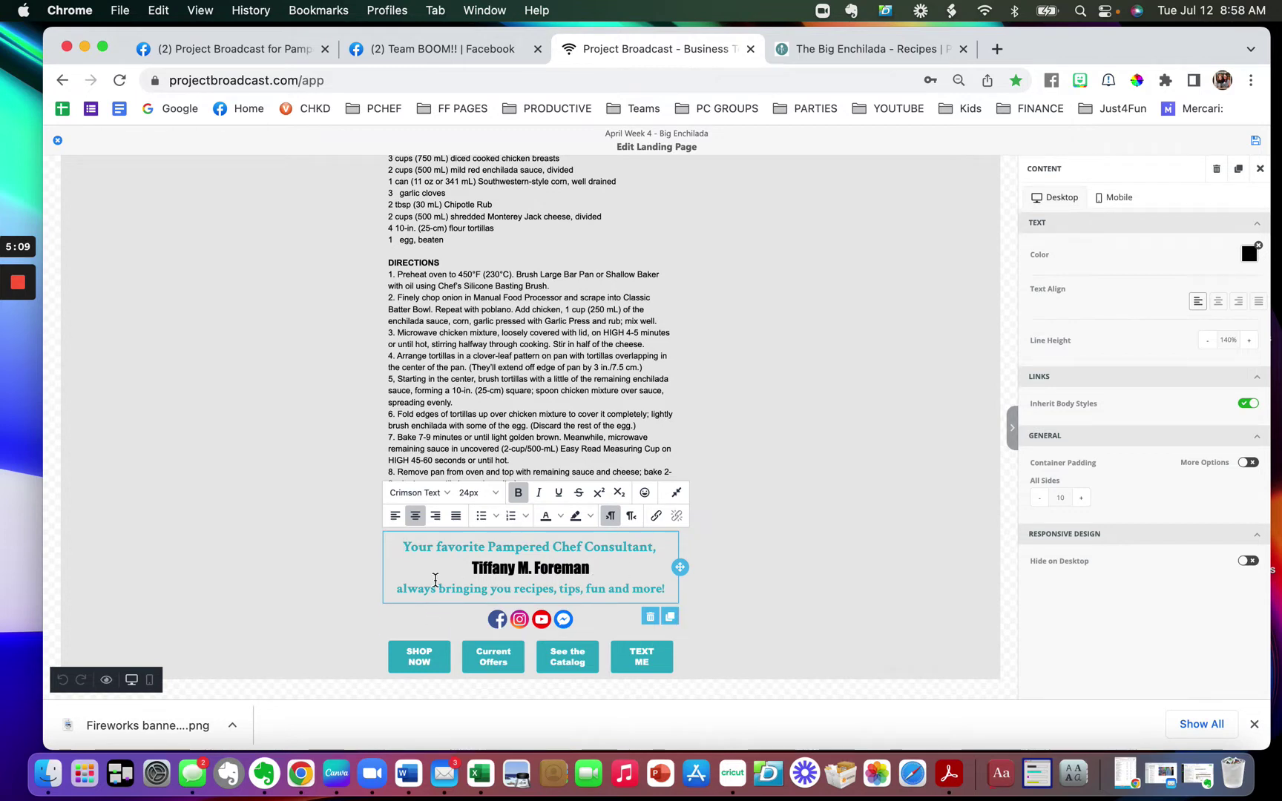
{"action": "left_click", "coordinate": [924, 567]}
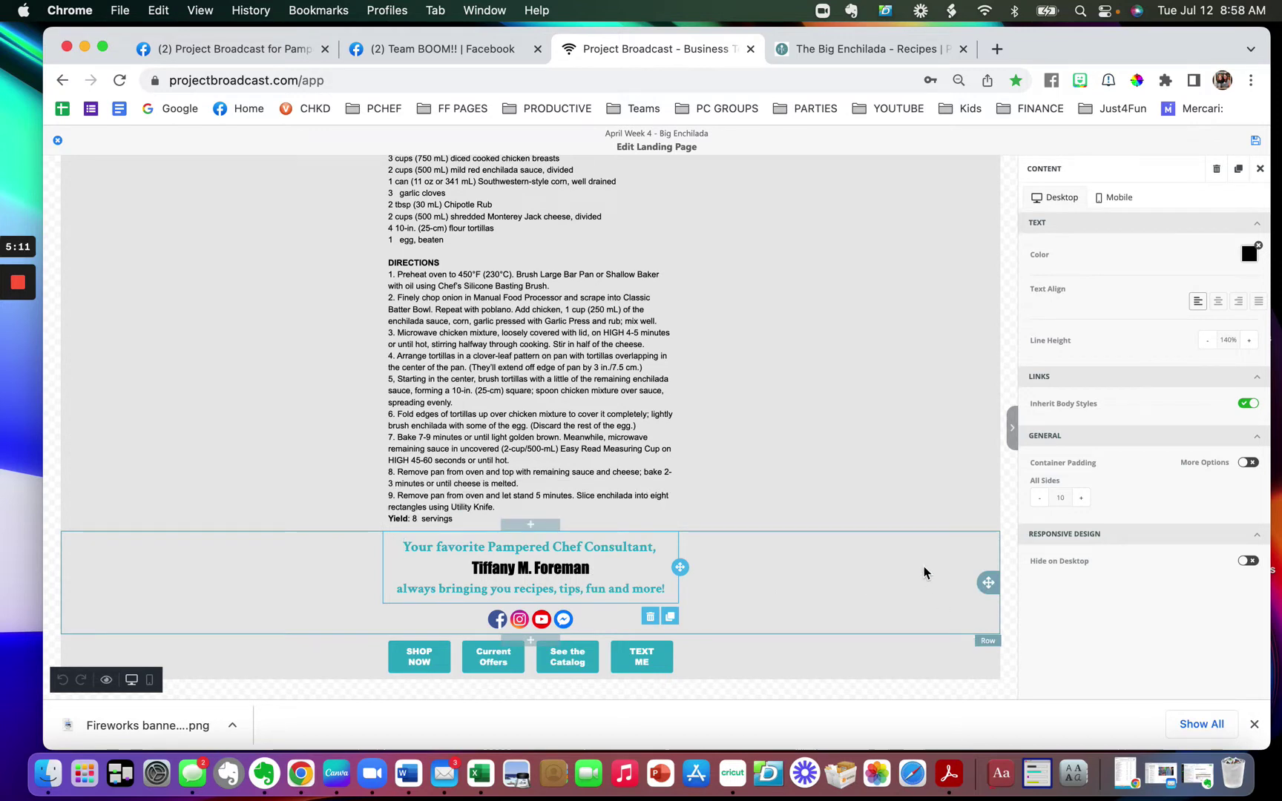
{"action": "left_click", "coordinate": [914, 659]}
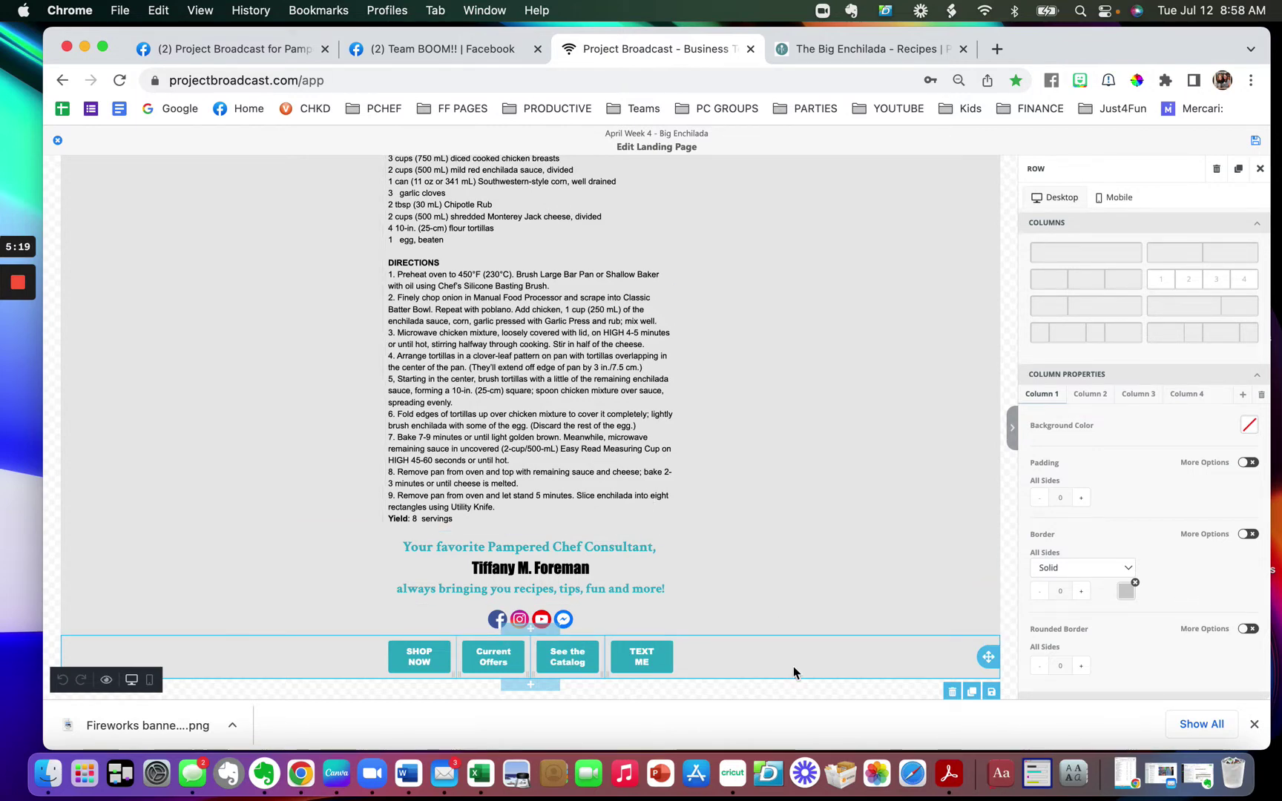
{"action": "scroll", "coordinate": [810, 416], "scroll_direction": "up", "scroll_amount": 10}
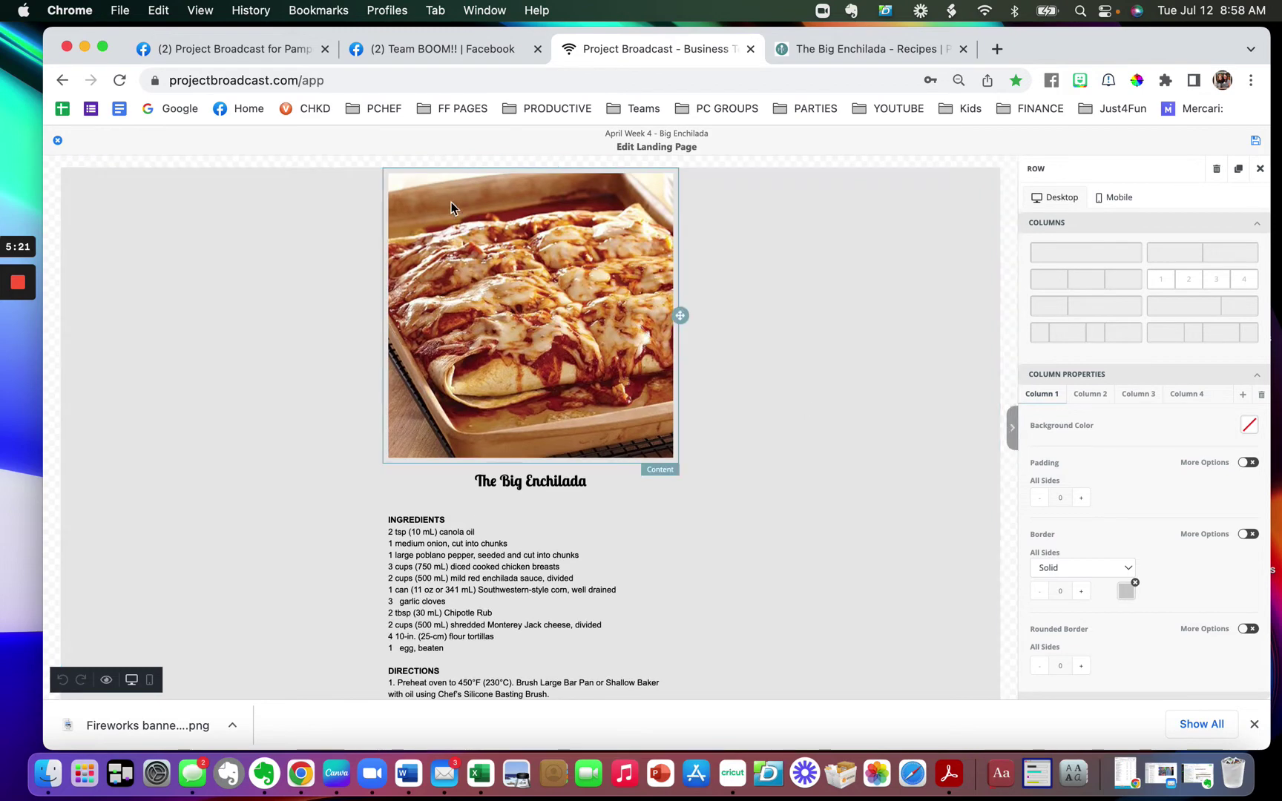
Step: Close the design editor without changes, show the landing page's clone option and highlight the page's name
{"action": "left_click", "coordinate": [58, 141]}
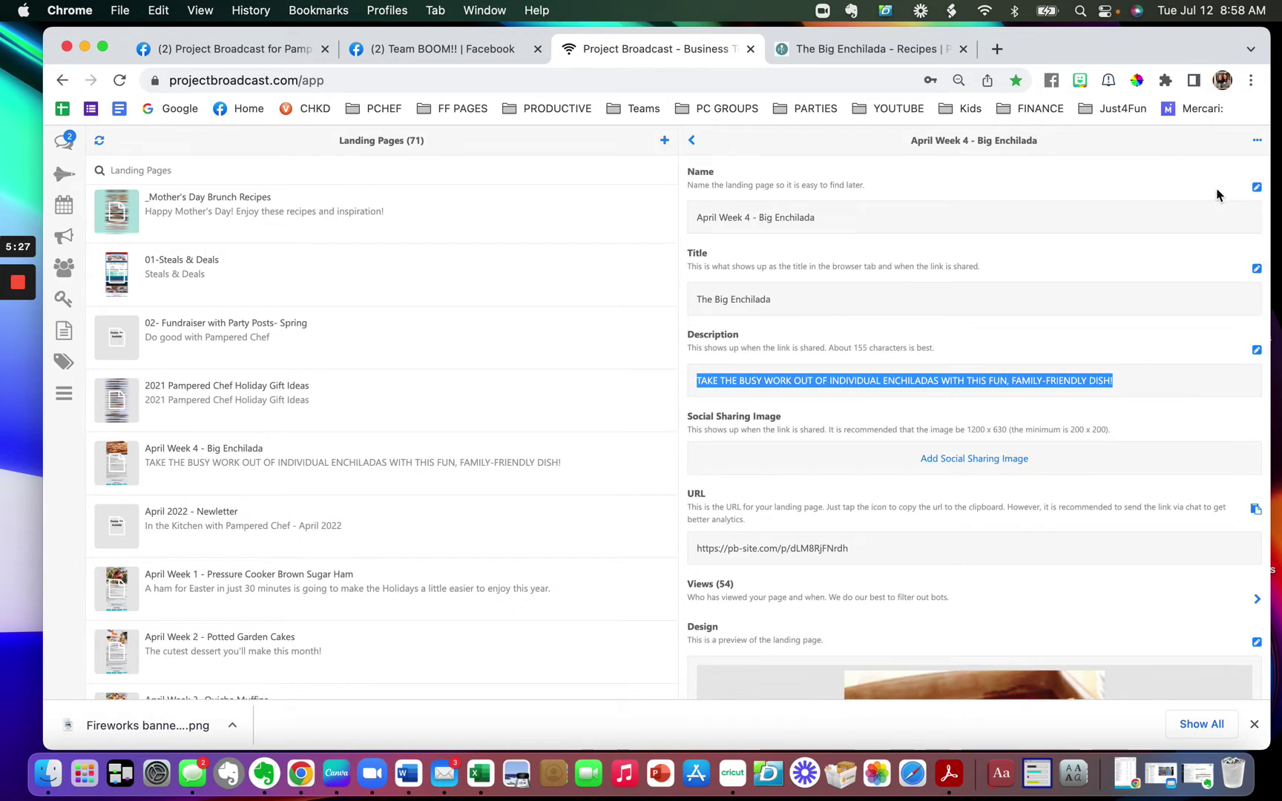
{"action": "left_click", "coordinate": [1257, 141]}
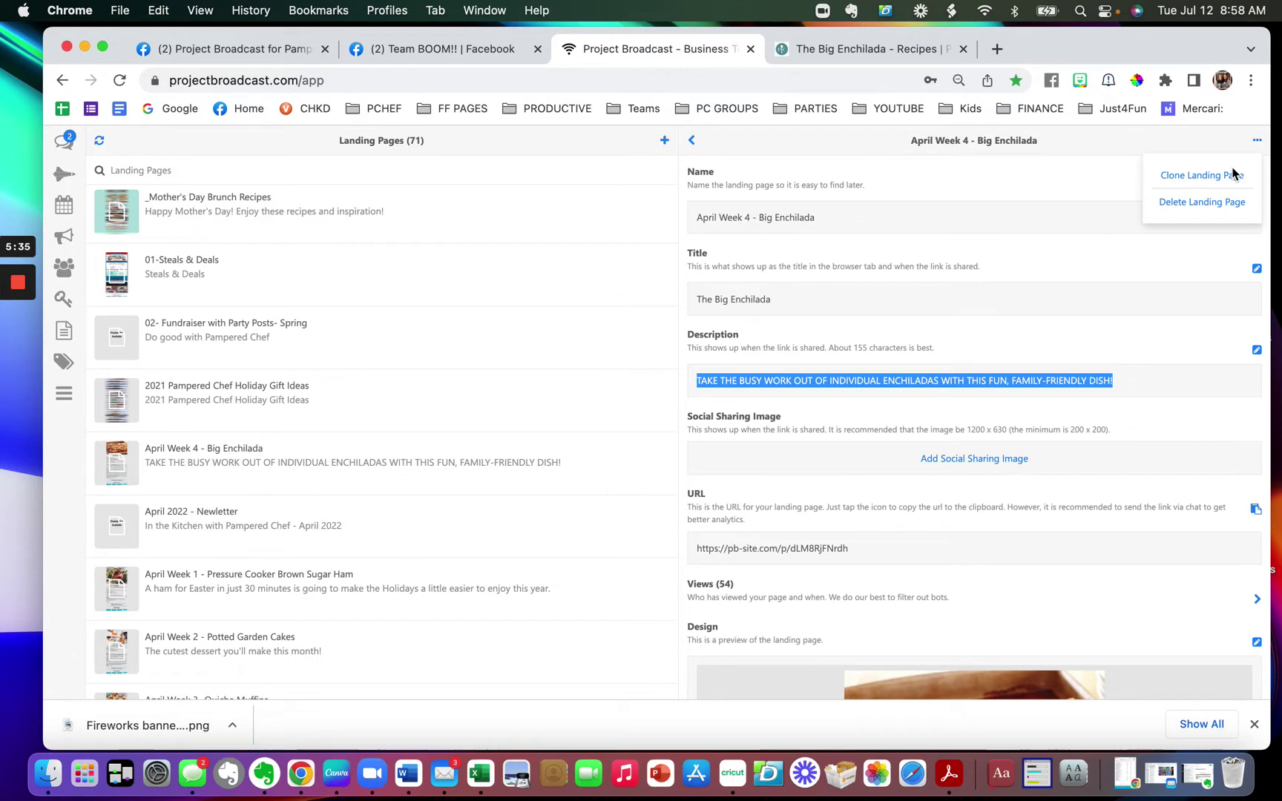
{"action": "left_click_drag", "start_coordinate": [1038, 141], "coordinate": [912, 143]}
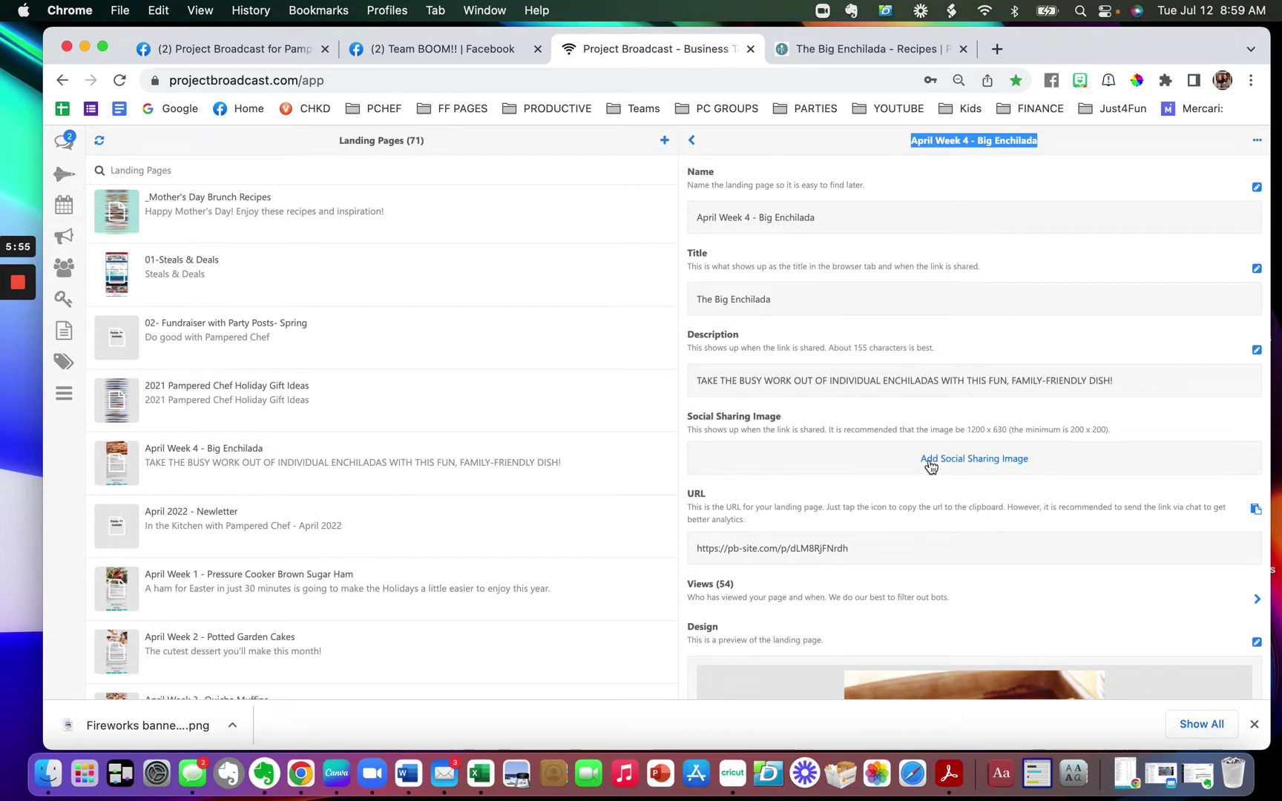
Step: Copy the Big Enchilada landing page's URL, open it in a new browser tab and look through the published page
{"action": "left_click_drag", "start_coordinate": [854, 548], "coordinate": [696, 550]}
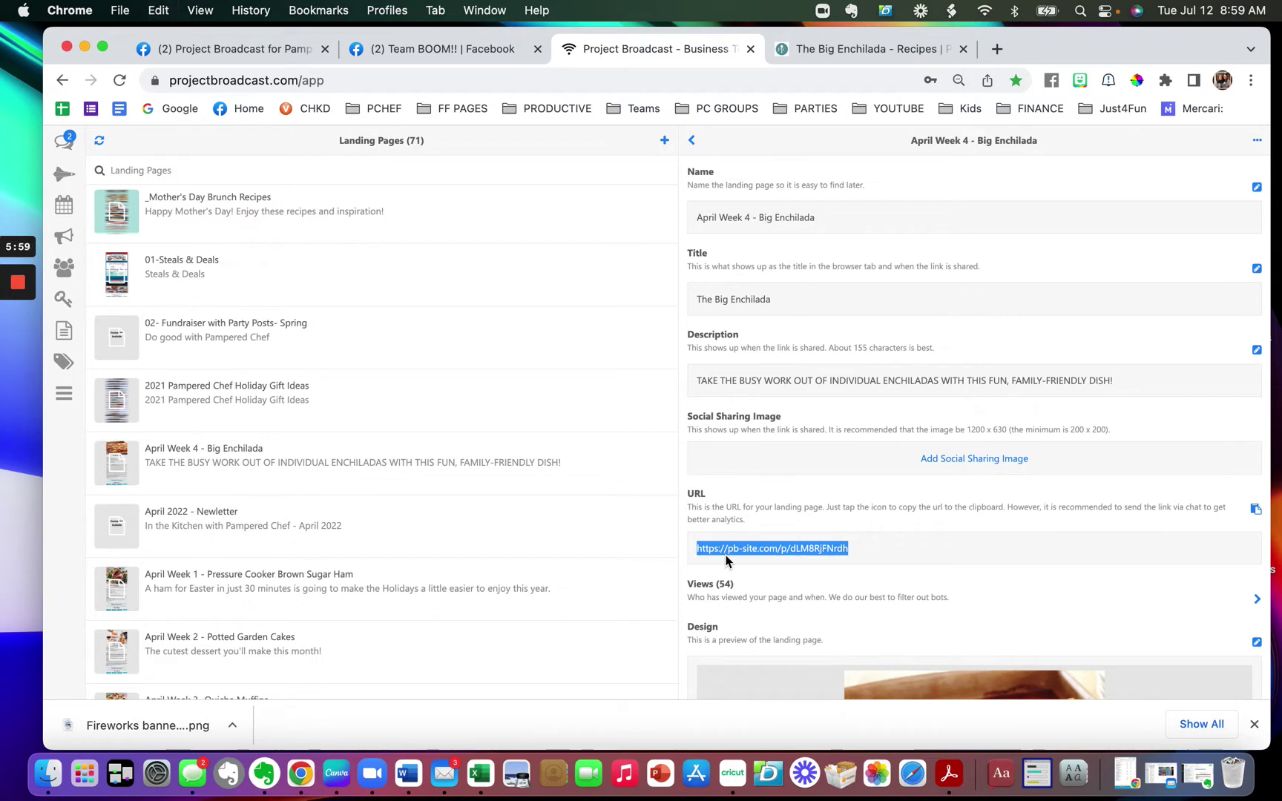
{"action": "left_click", "coordinate": [996, 48]}
{"action": "key", "text": "super+v"}
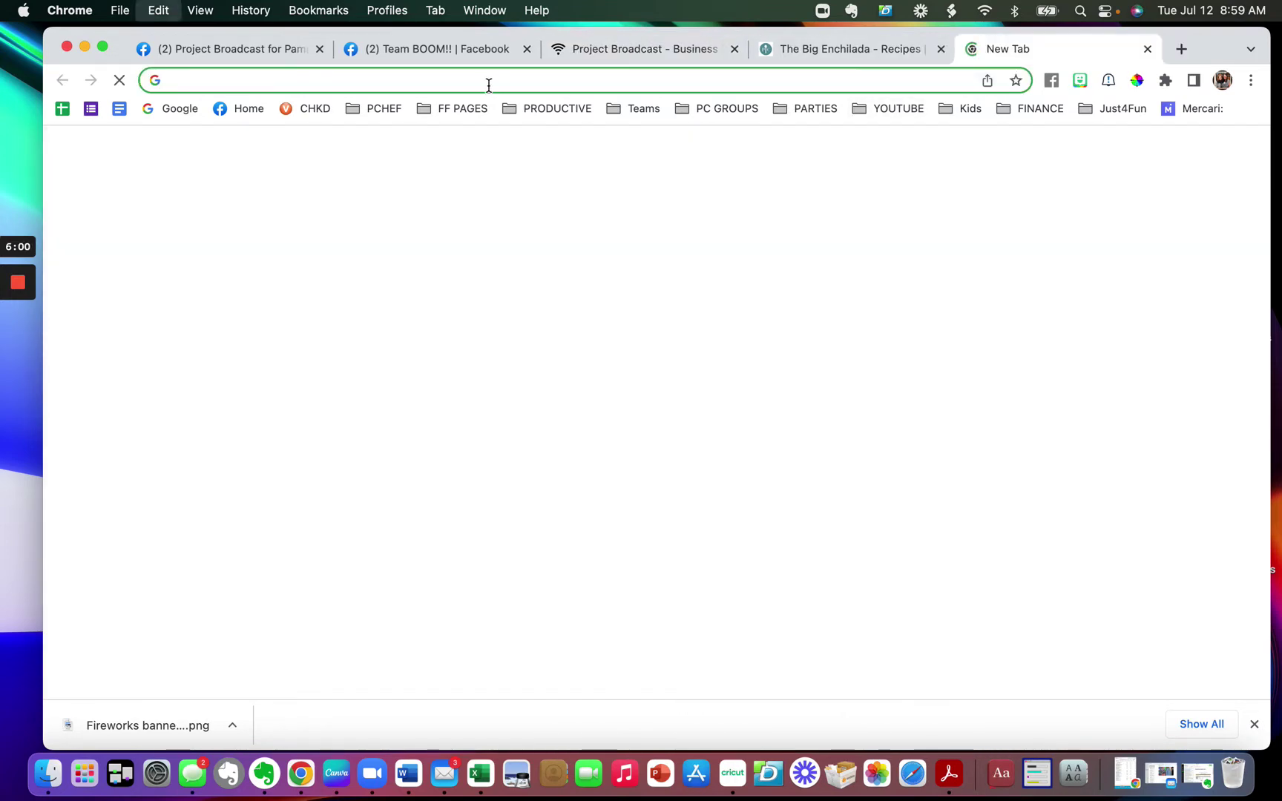
{"action": "key", "text": "Return"}
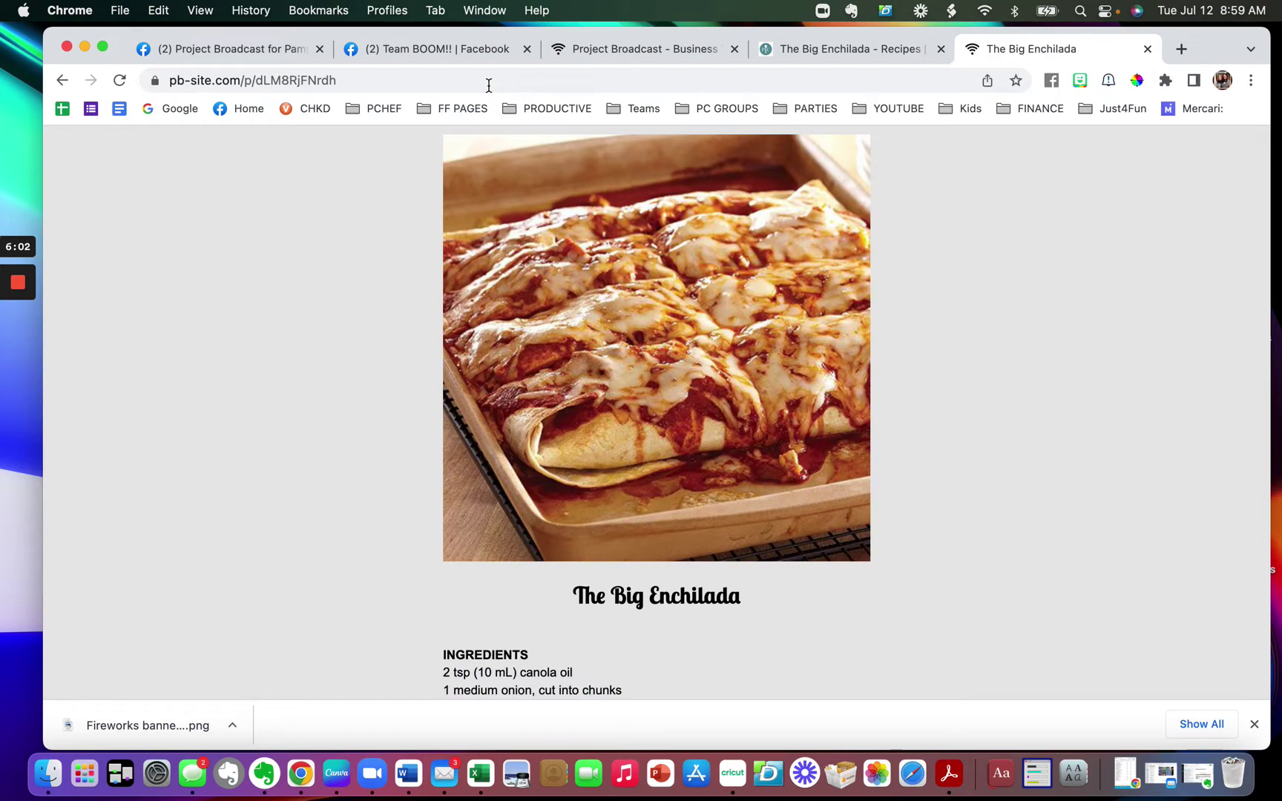
{"action": "scroll", "coordinate": [325, 381], "scroll_direction": "down", "scroll_amount": 10}
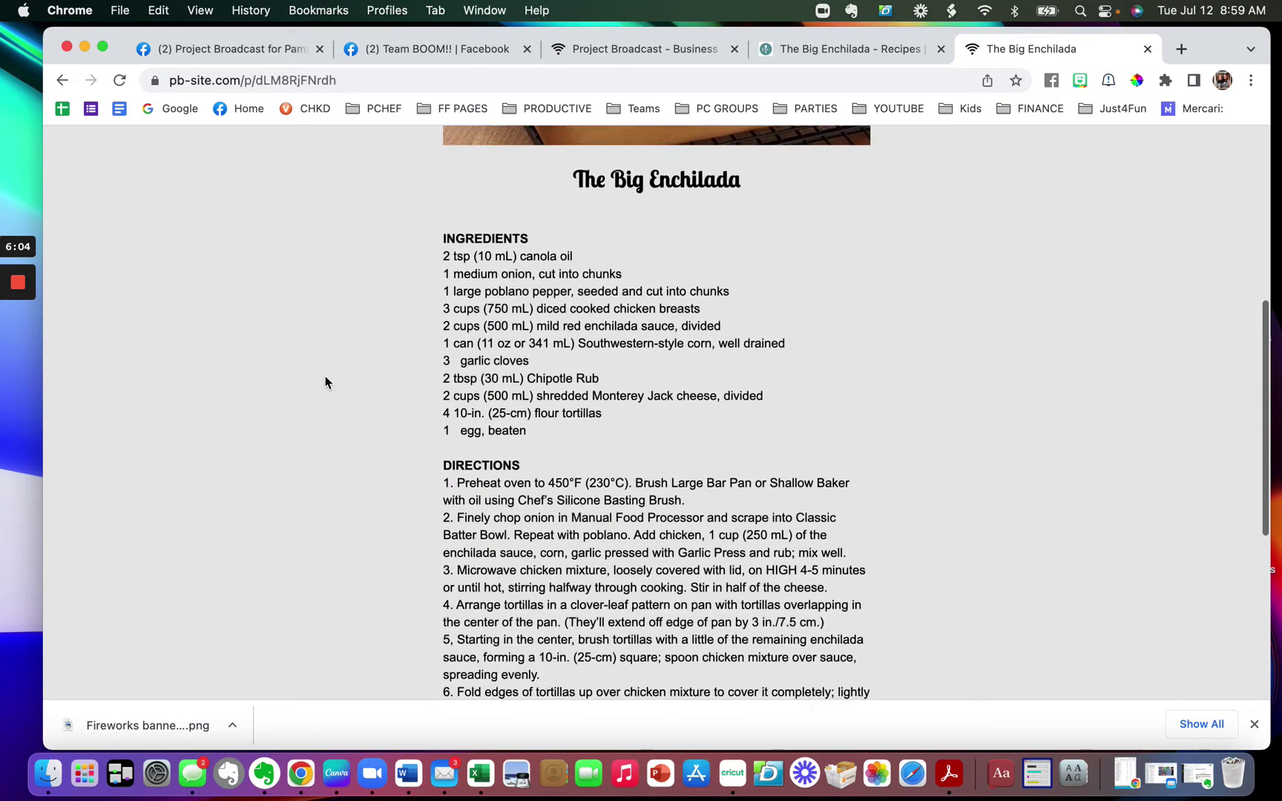
{"action": "scroll", "coordinate": [324, 382], "scroll_direction": "up", "scroll_amount": 10}
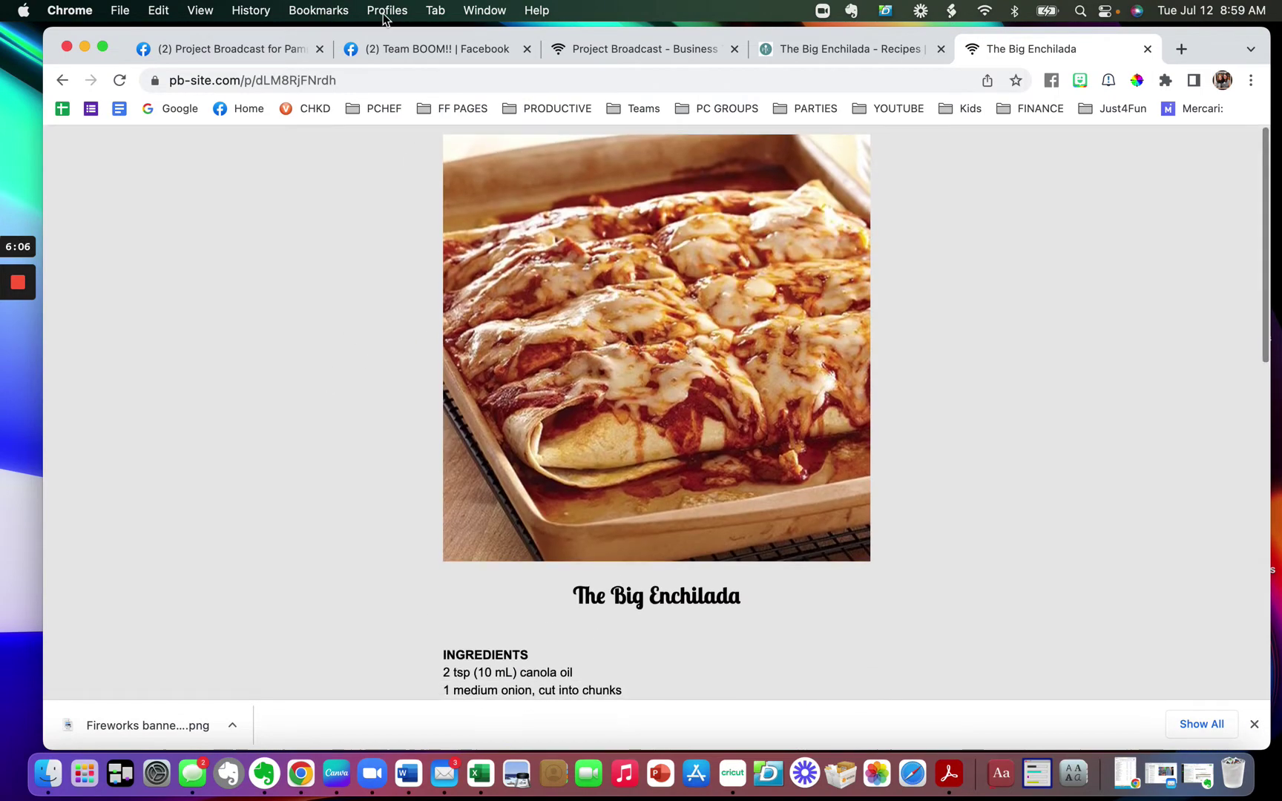
Step: Return to Project Broadcast and start a new broadcast from the schedule
{"action": "left_click", "coordinate": [601, 50]}
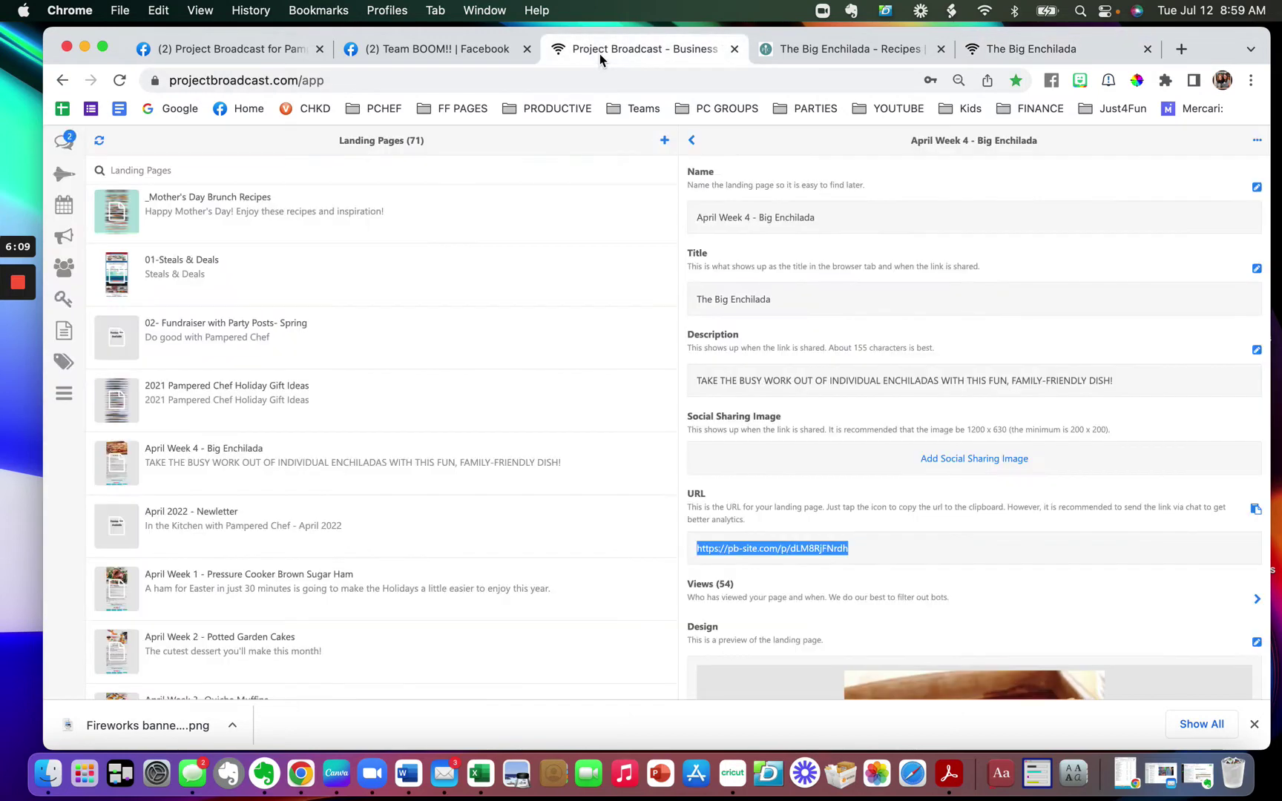
{"action": "left_click", "coordinate": [63, 212]}
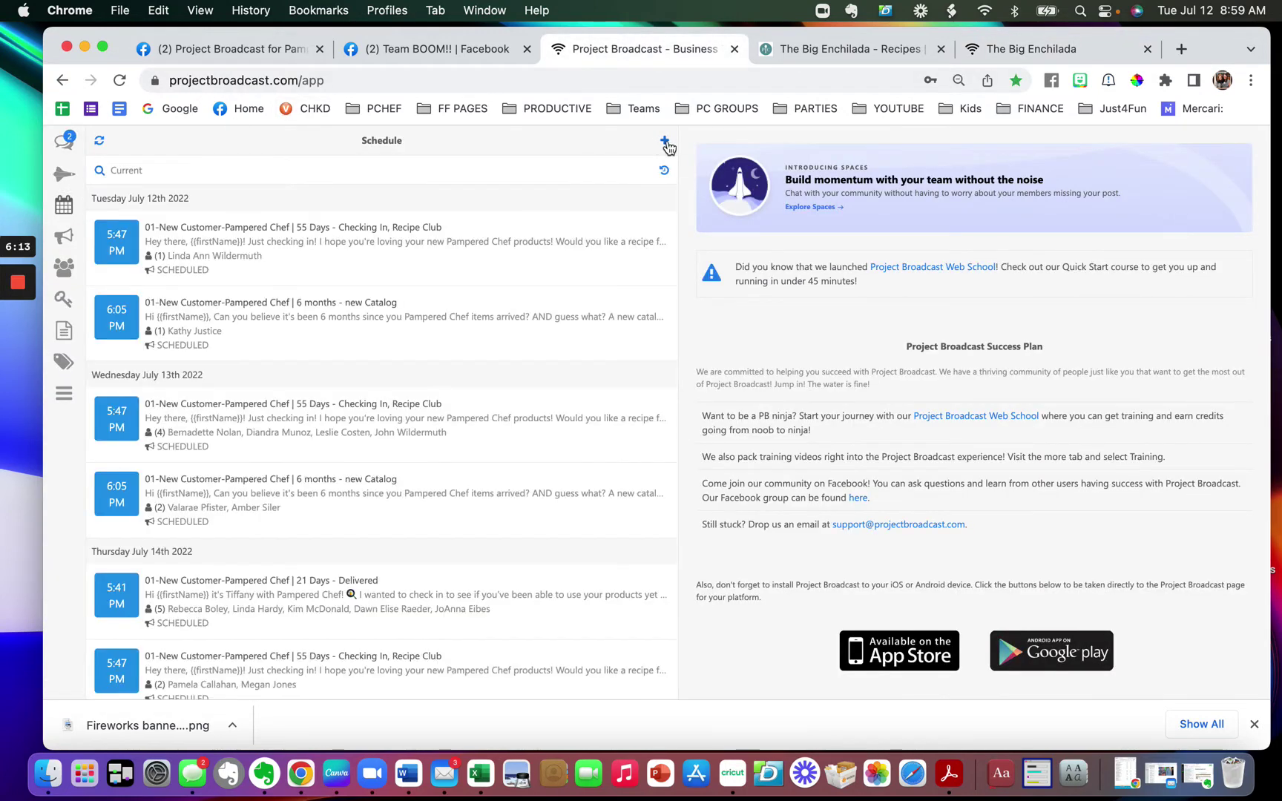
{"action": "left_click", "coordinate": [664, 141]}
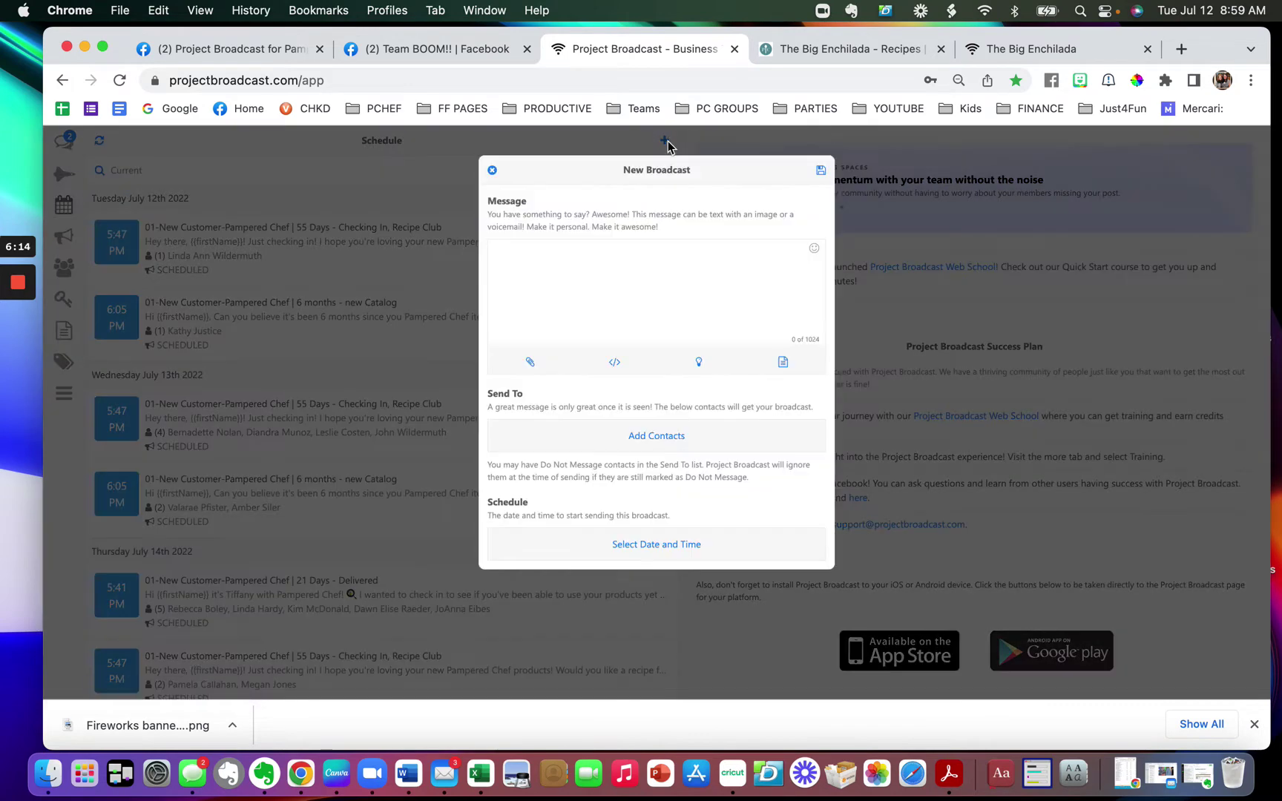
Step: Begin the broadcast message with the greeting "Hi {{firstName}}," using the contact's First Name dynamic field
{"action": "left_click", "coordinate": [595, 276]}
{"action": "type", "text": "Hi"}
{"action": "left_click", "coordinate": [615, 363]}
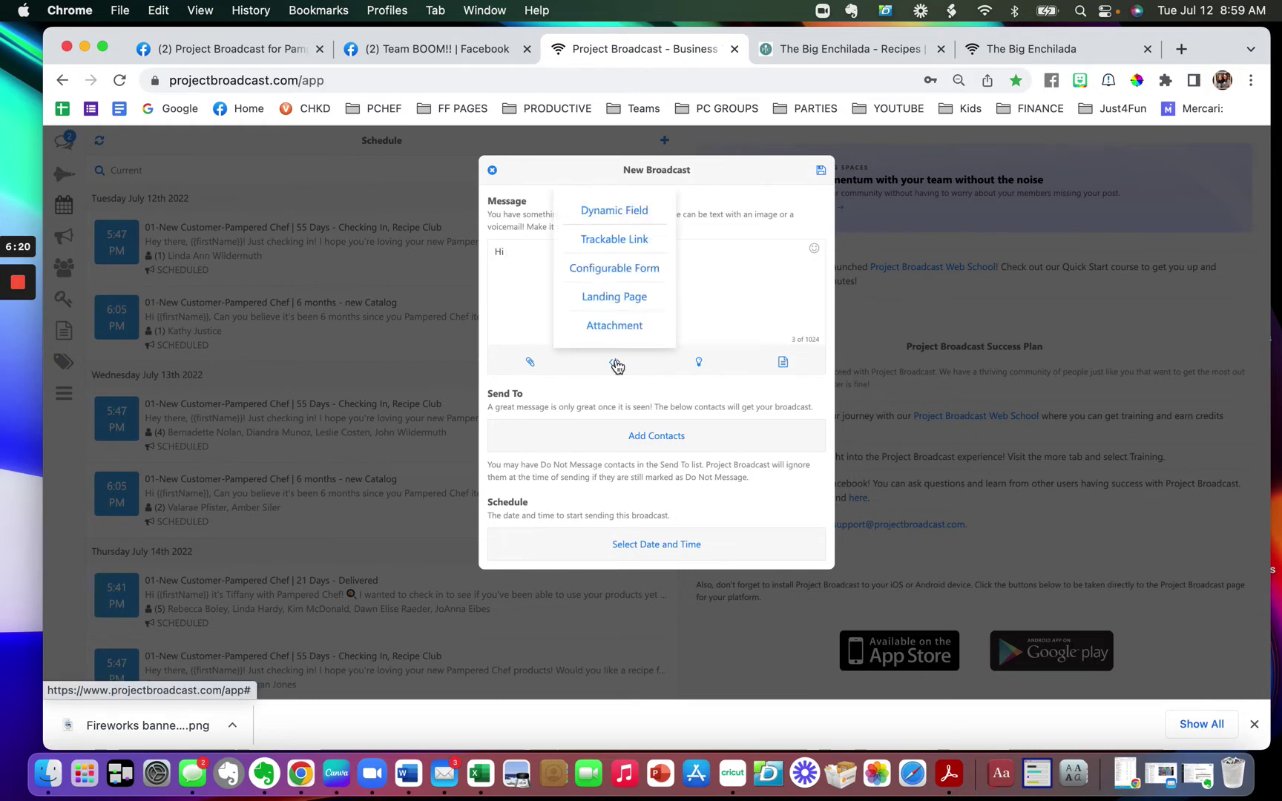
{"action": "left_click", "coordinate": [612, 213]}
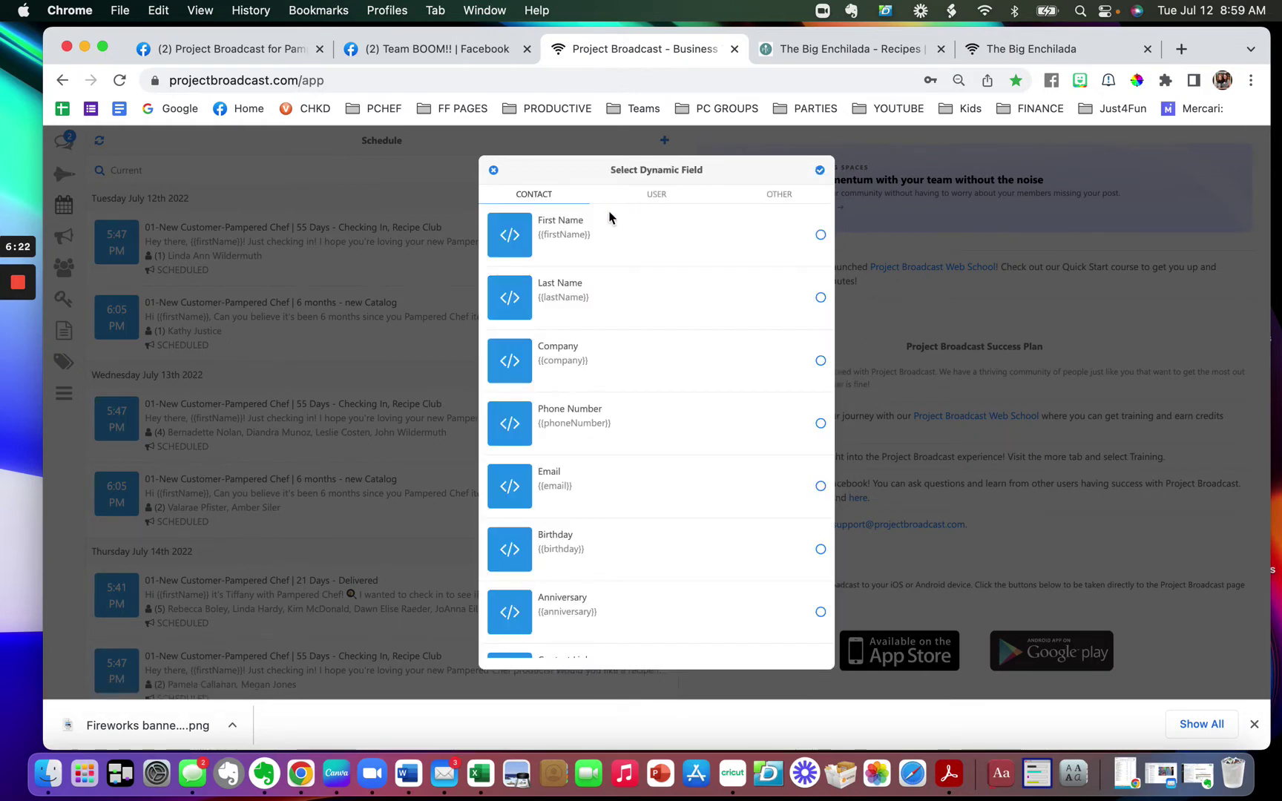
{"action": "left_click", "coordinate": [819, 172]}
{"action": "type", "text": ","}
{"action": "key", "text": "Return"}
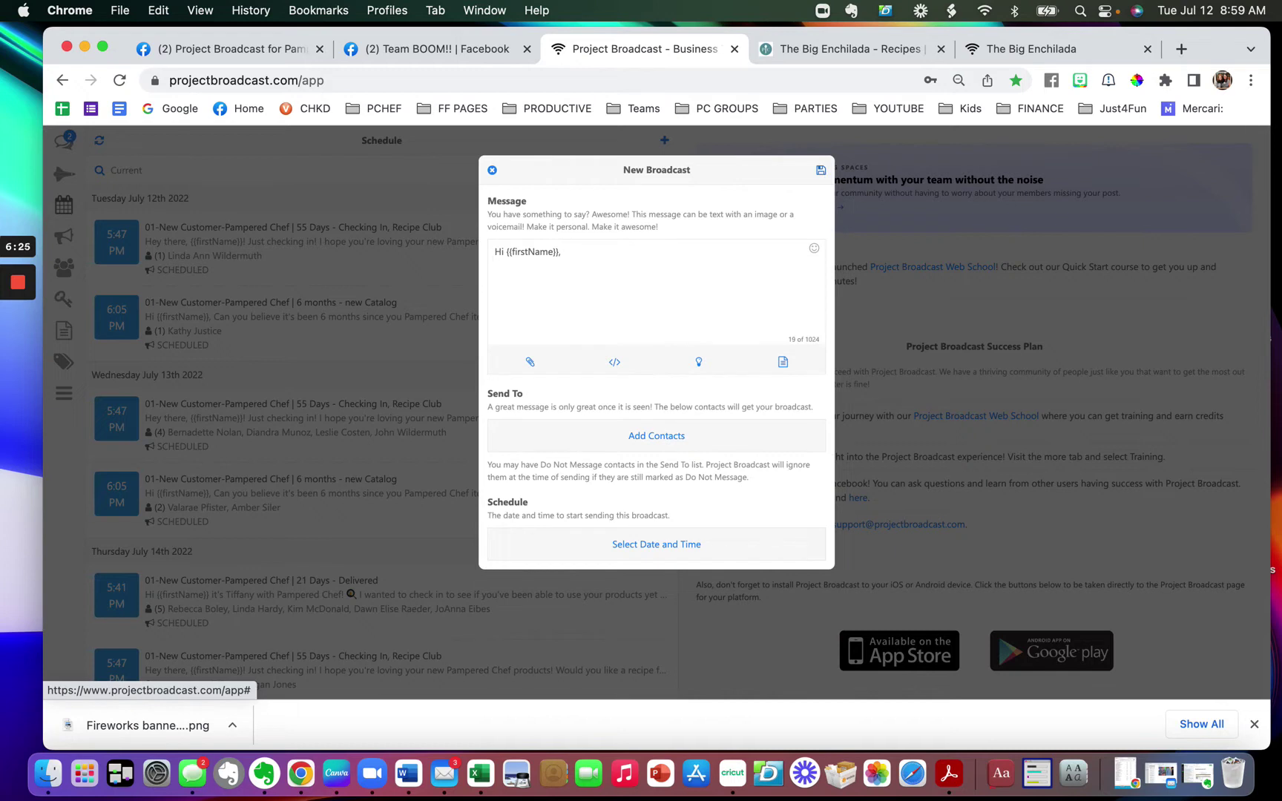
Step: Add the line "Check out this recipes for keeping your kitchen cool in the hot summer months!" to the message
{"action": "type", "text": "Check out"}
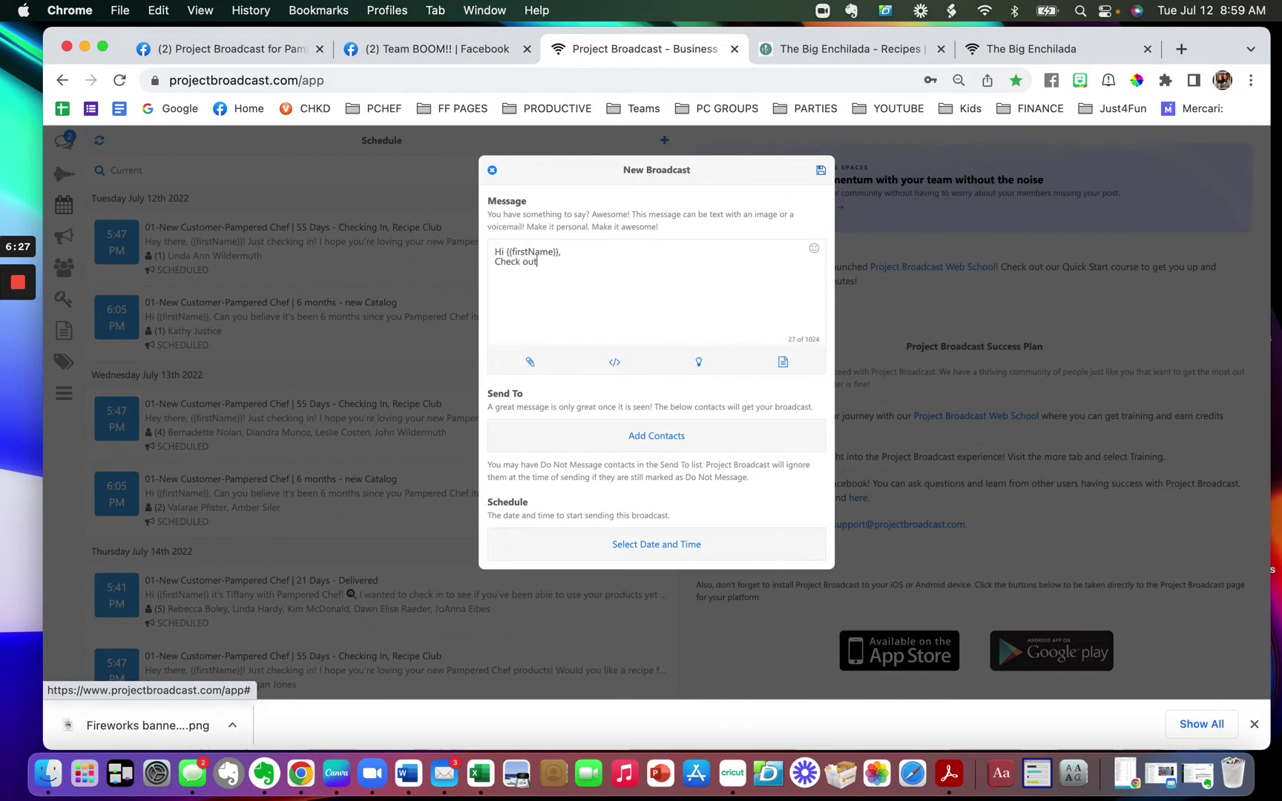
{"action": "type", "text": " this recipes for keeping yo"}
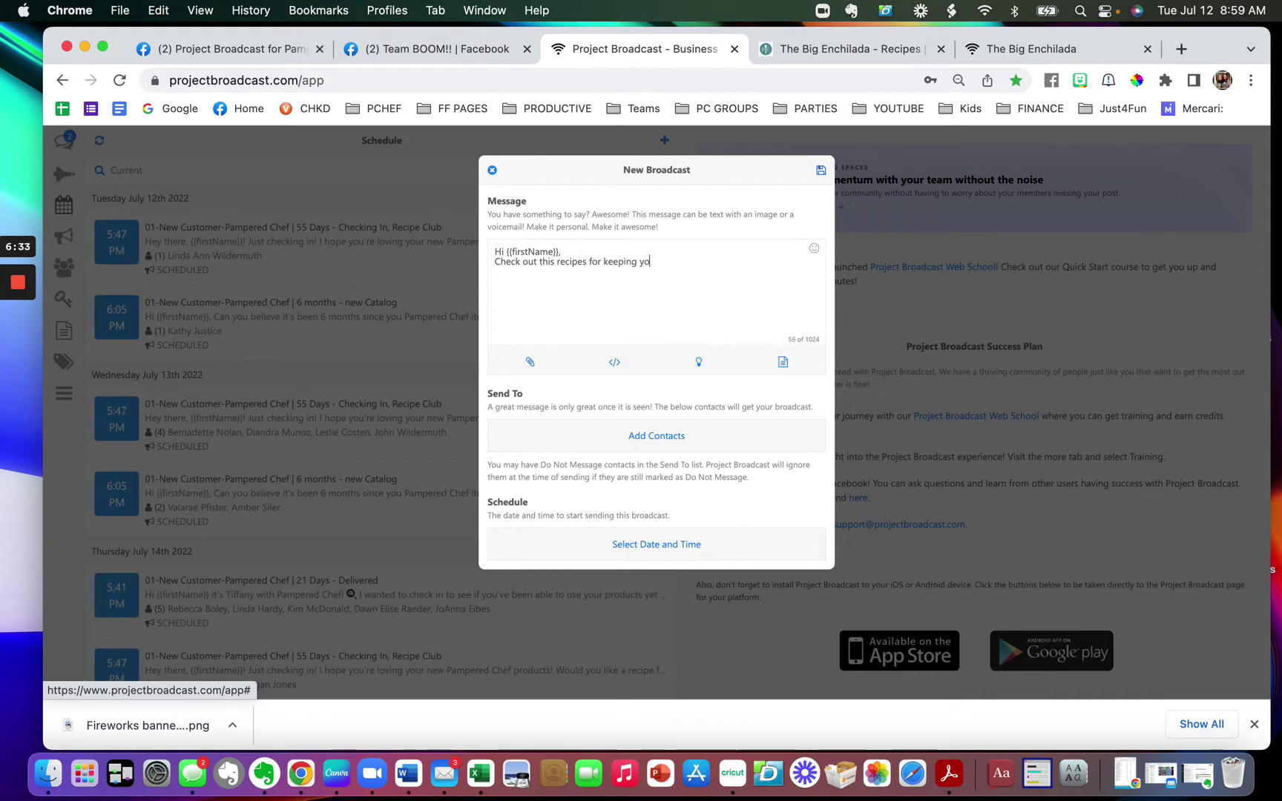
{"action": "type", "text": "ur kitchen"}
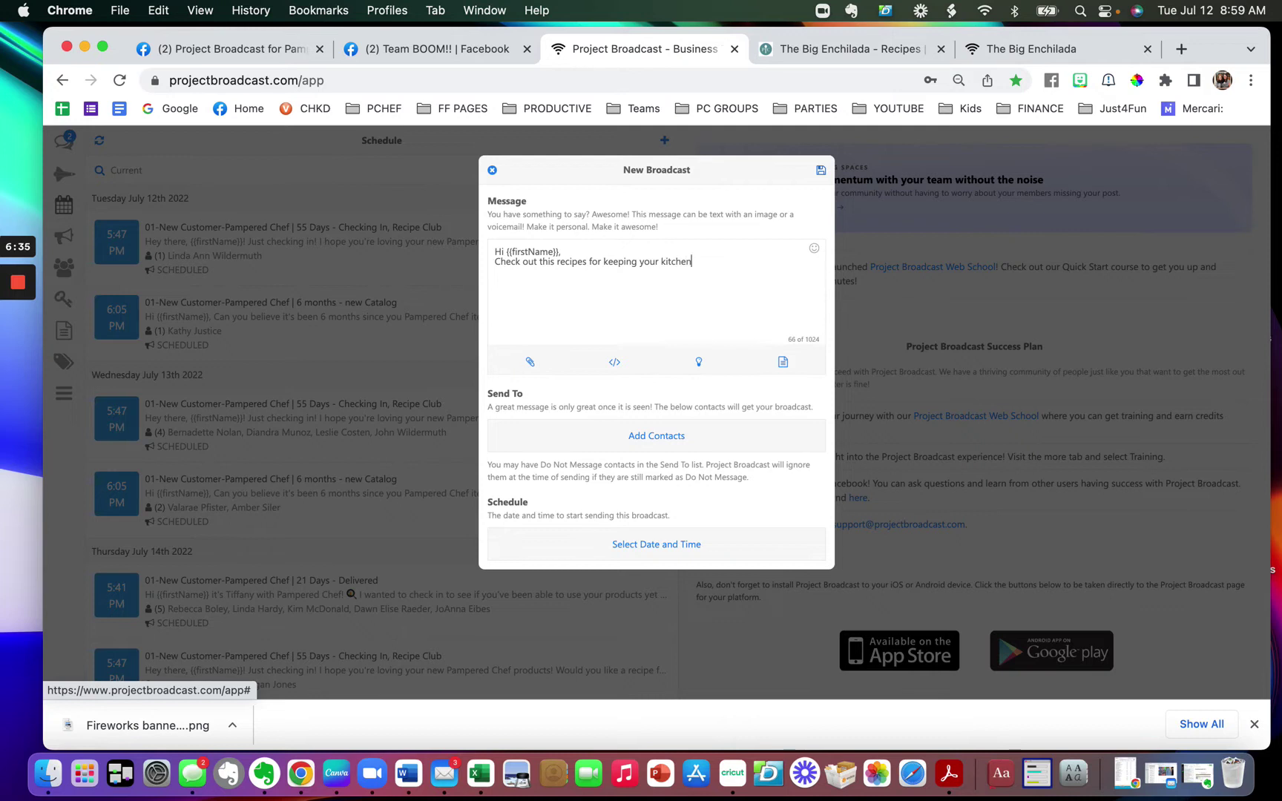
{"action": "type", "text": " cool in the hot summer m"}
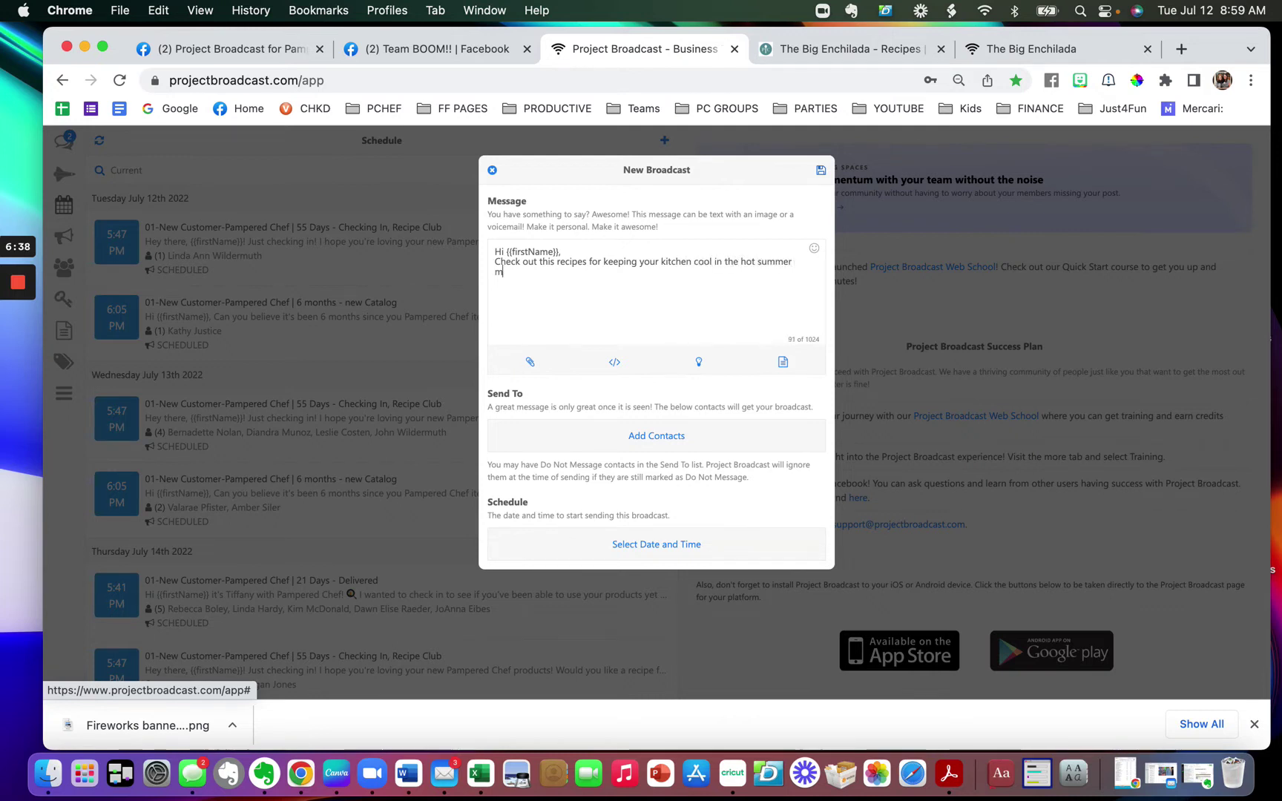
{"action": "type", "text": "onths!"}
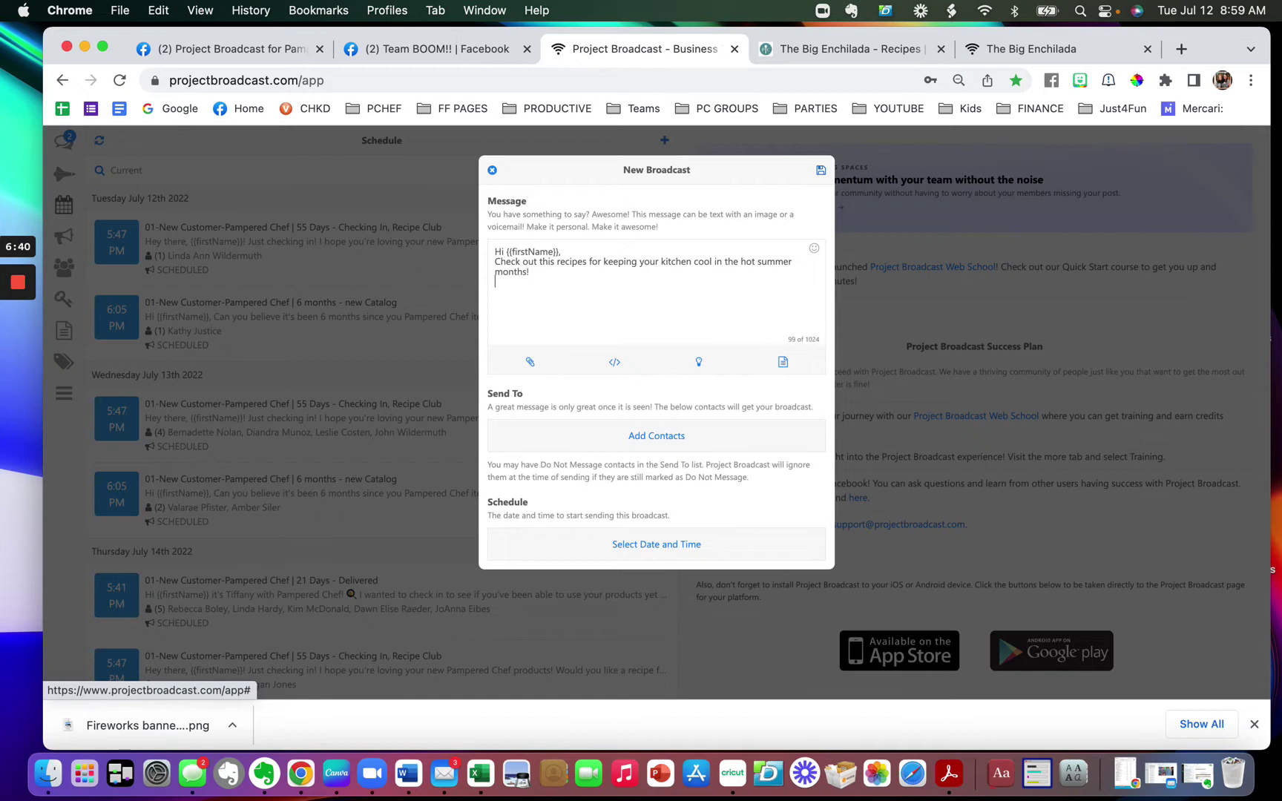
Step: Insert the "April Week 4 - Big Enchilada" landing page link on its own line in the message
{"action": "left_click", "coordinate": [613, 363]}
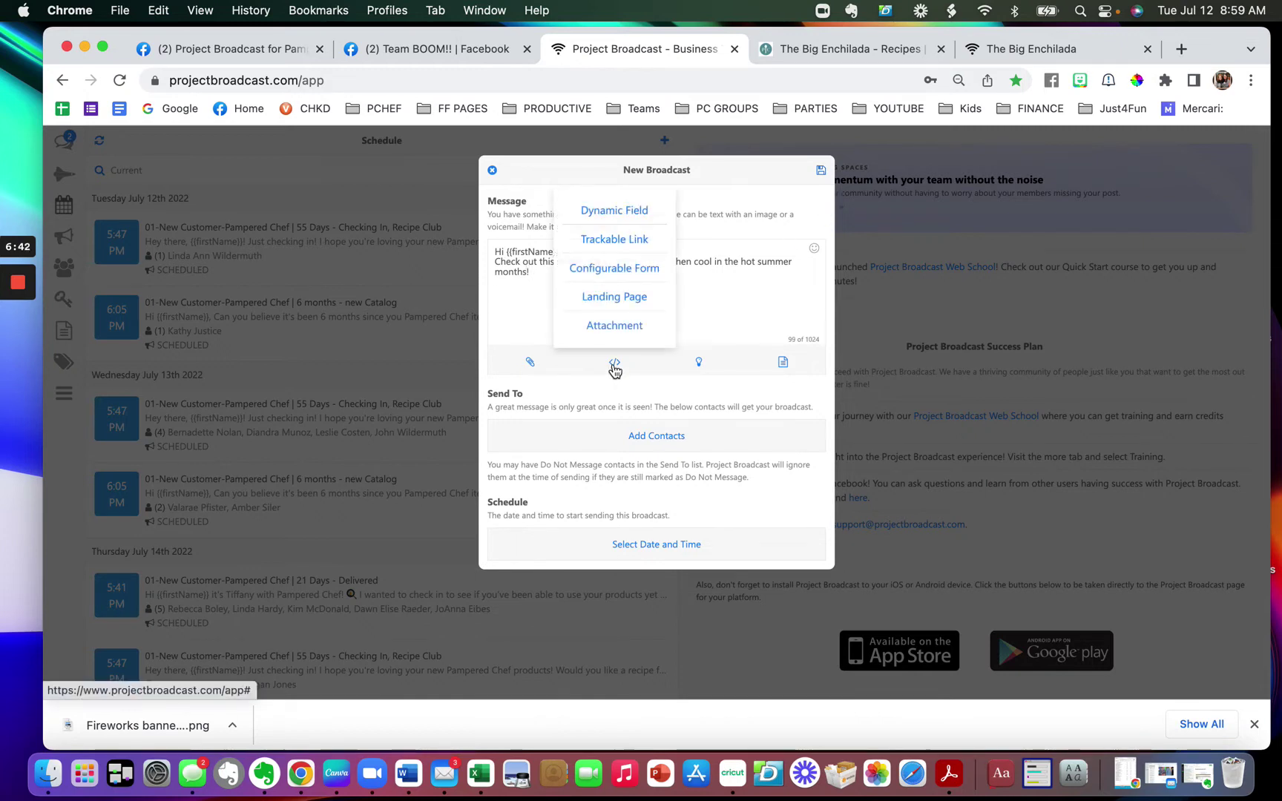
{"action": "left_click", "coordinate": [612, 299]}
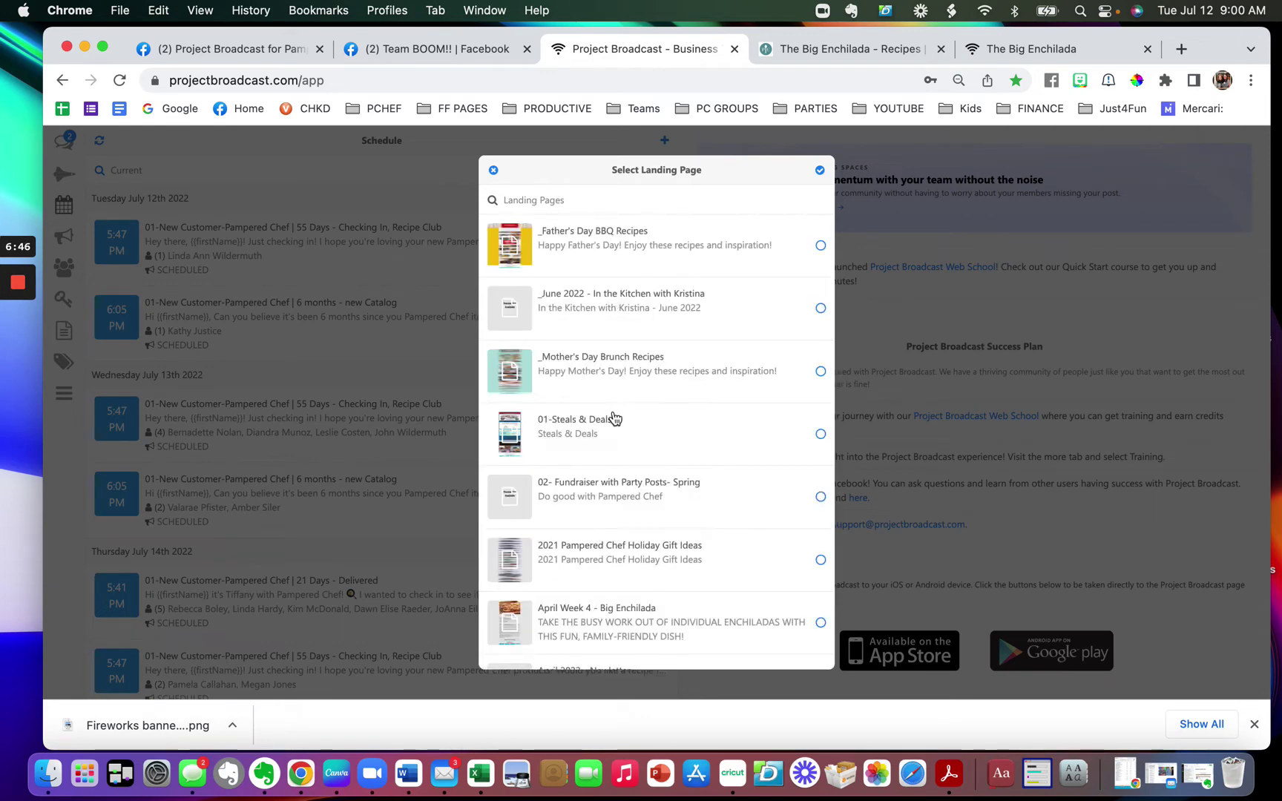
{"action": "scroll", "coordinate": [614, 419], "scroll_direction": "down", "scroll_amount": 2}
{"action": "left_click", "coordinate": [627, 517]}
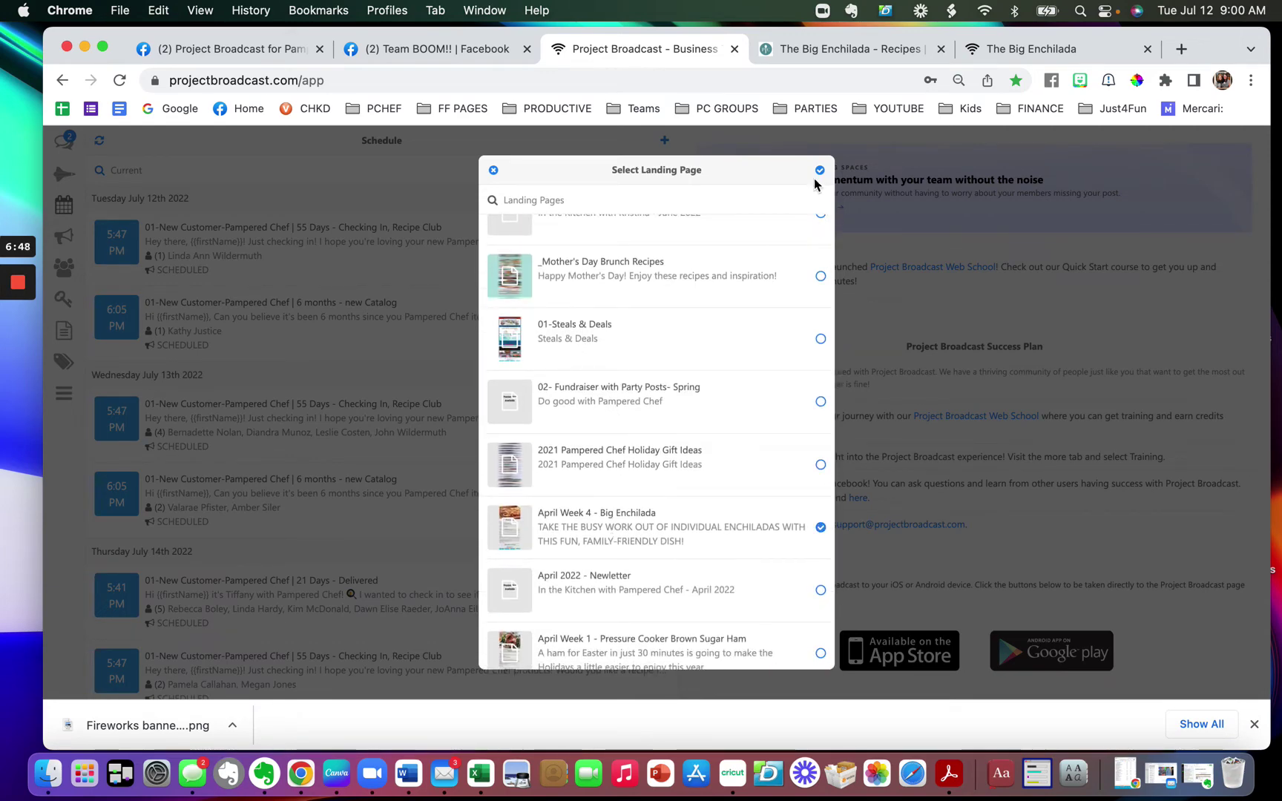
{"action": "key", "text": "Return"}
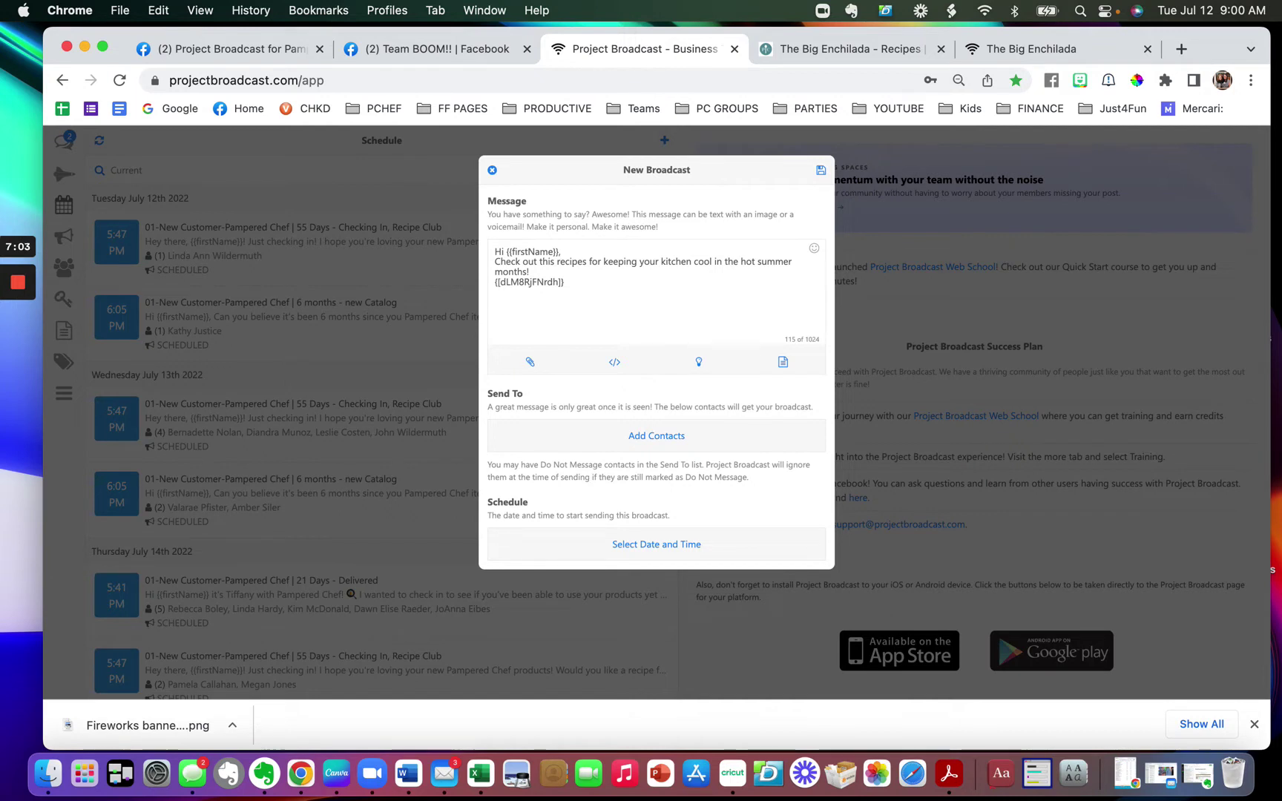
Step: Sign off the message with "Enjoy!", the consultant's first name and a 🥰 emoji
{"action": "type", "text": "Enjoy!"}
{"action": "key", "text": "Return"}
{"action": "type", "text": "Tiffany"}
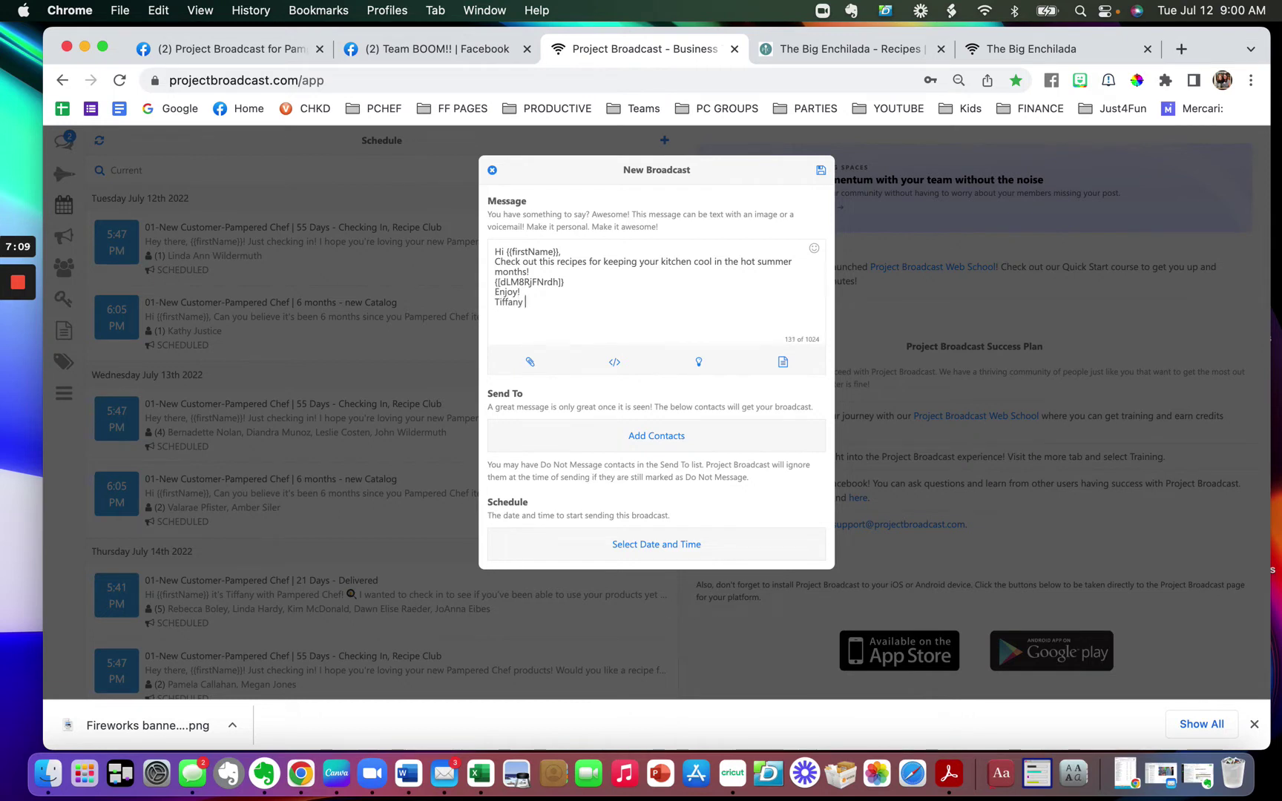
{"action": "type", "text": "🥰"}
Step: Add all contacts tagged "weeklyrecipe" as recipients of the new broadcast
{"action": "left_click", "coordinate": [639, 435]}
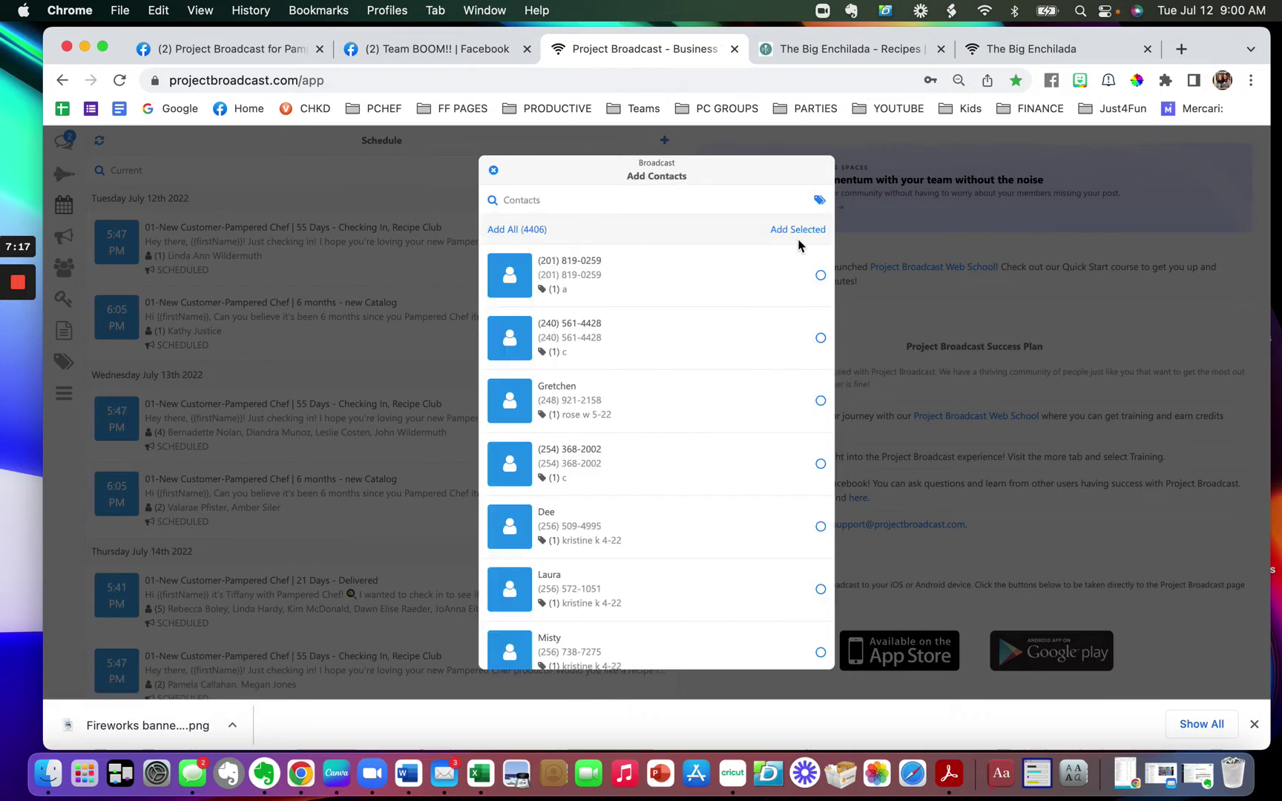
{"action": "left_click", "coordinate": [820, 202]}
{"action": "left_click", "coordinate": [532, 201]}
{"action": "type", "text": "wekk"}
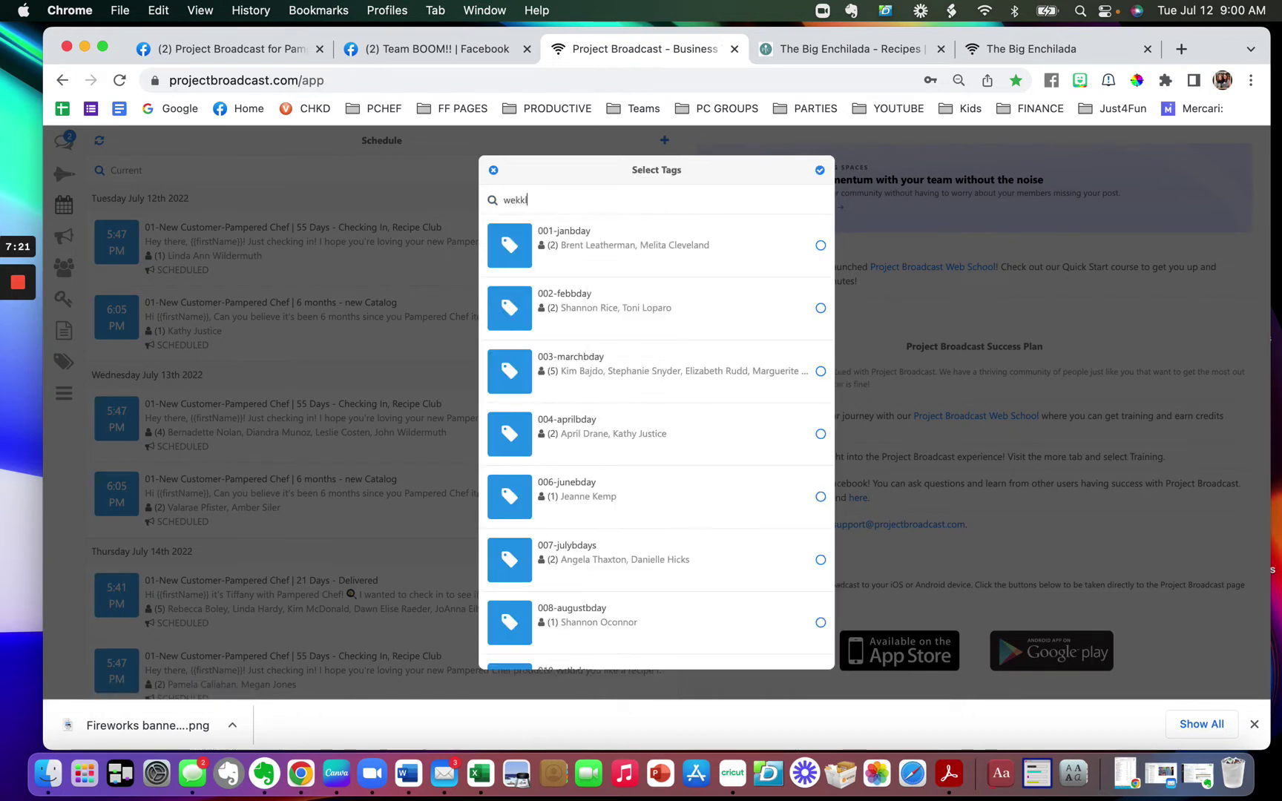
{"action": "key", "text": "BackSpace"}
{"action": "key", "text": "BackSpace"}
{"action": "type", "text": "e"}
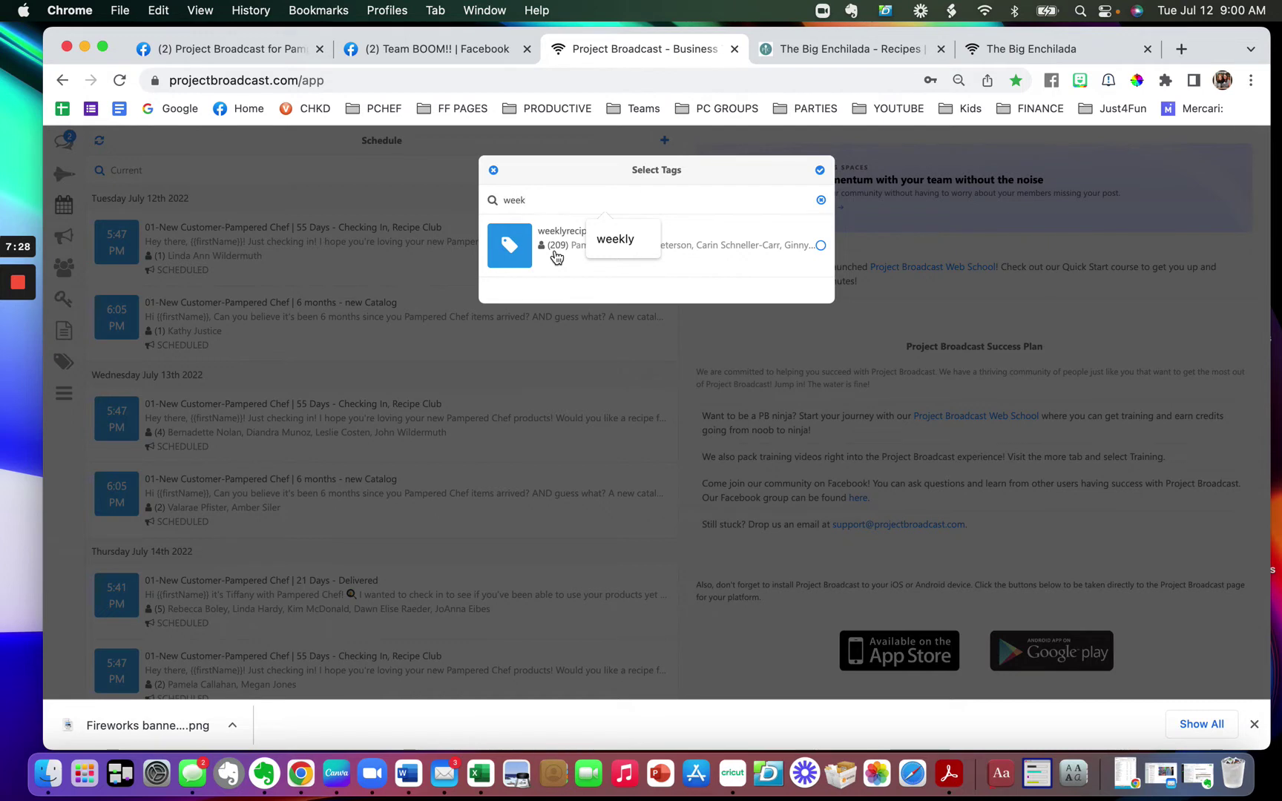
{"action": "left_click", "coordinate": [556, 257]}
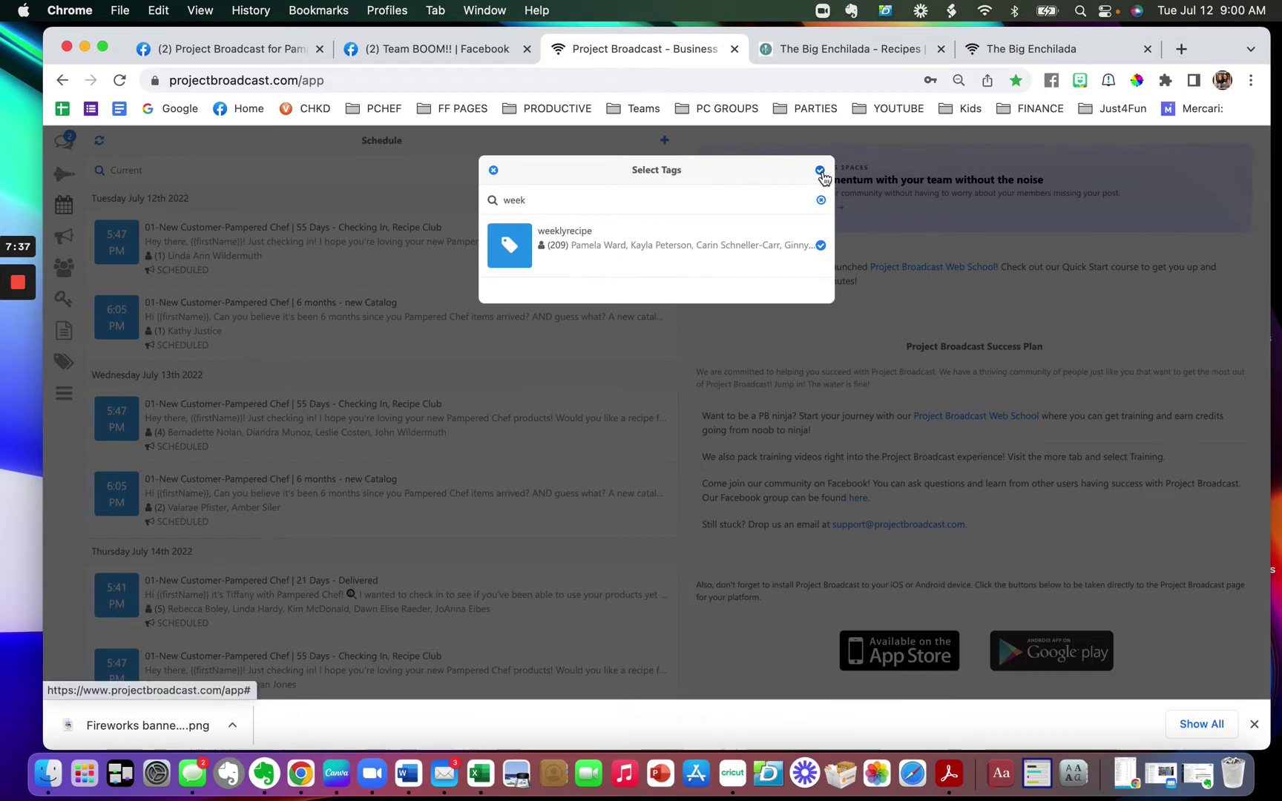
{"action": "left_click", "coordinate": [821, 172]}
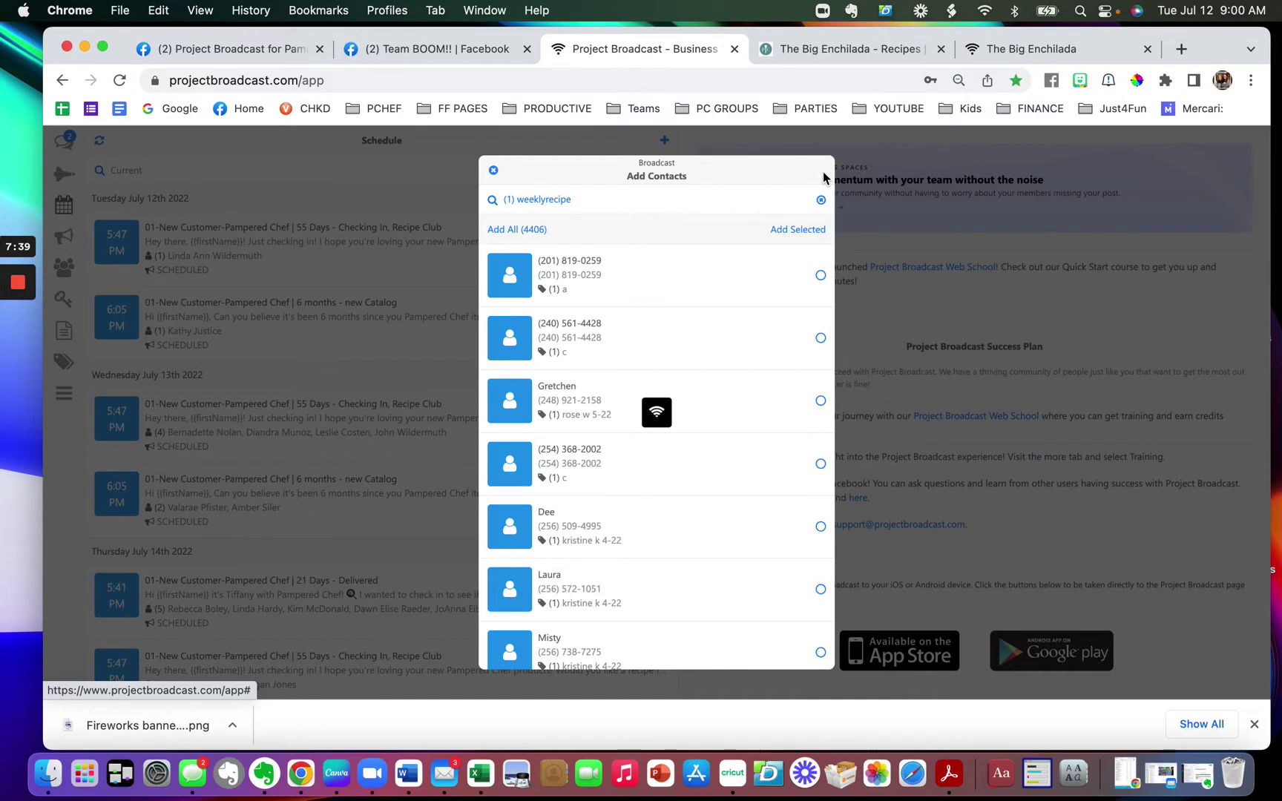
{"action": "left_click", "coordinate": [515, 229]}
{"action": "left_click", "coordinate": [791, 229]}
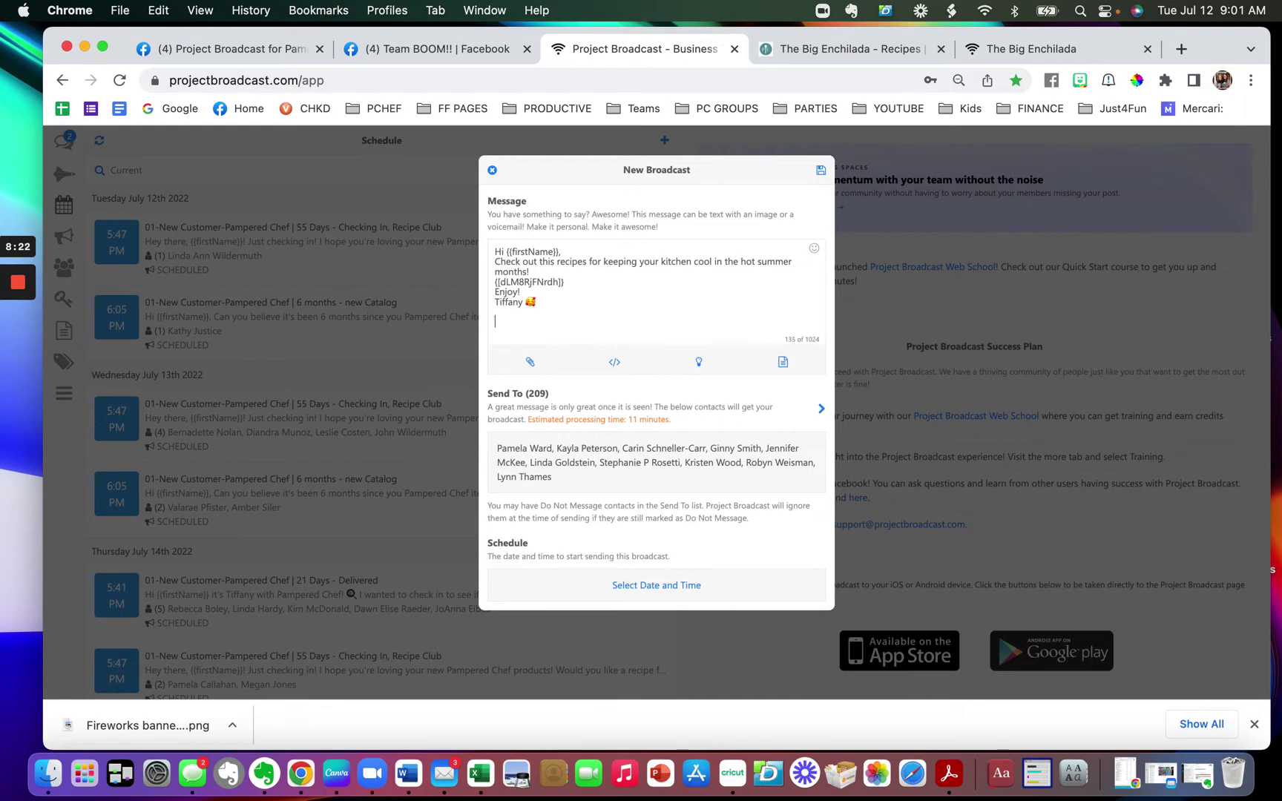
Step: Add the postscript "PS - Check out the going going gone list" below the message signature
{"action": "type", "text": "PS - heck o"}
{"action": "key", "text": "BackSpace"}
{"action": "key", "text": "BackSpace"}
{"action": "type", "text": "Check out the going going gone list"}
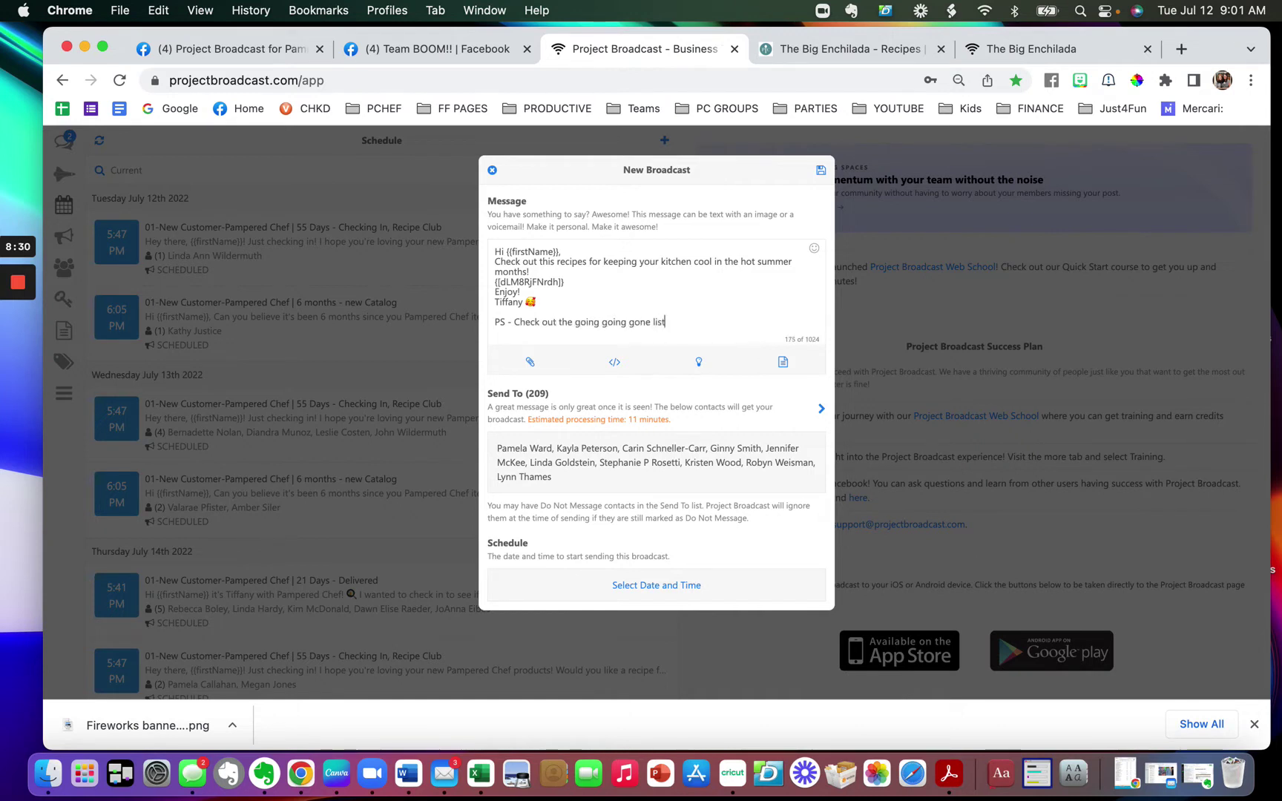
Step: Insert the "Going, going, GONE" landing page link at the end of the postscript
{"action": "left_click", "coordinate": [616, 364]}
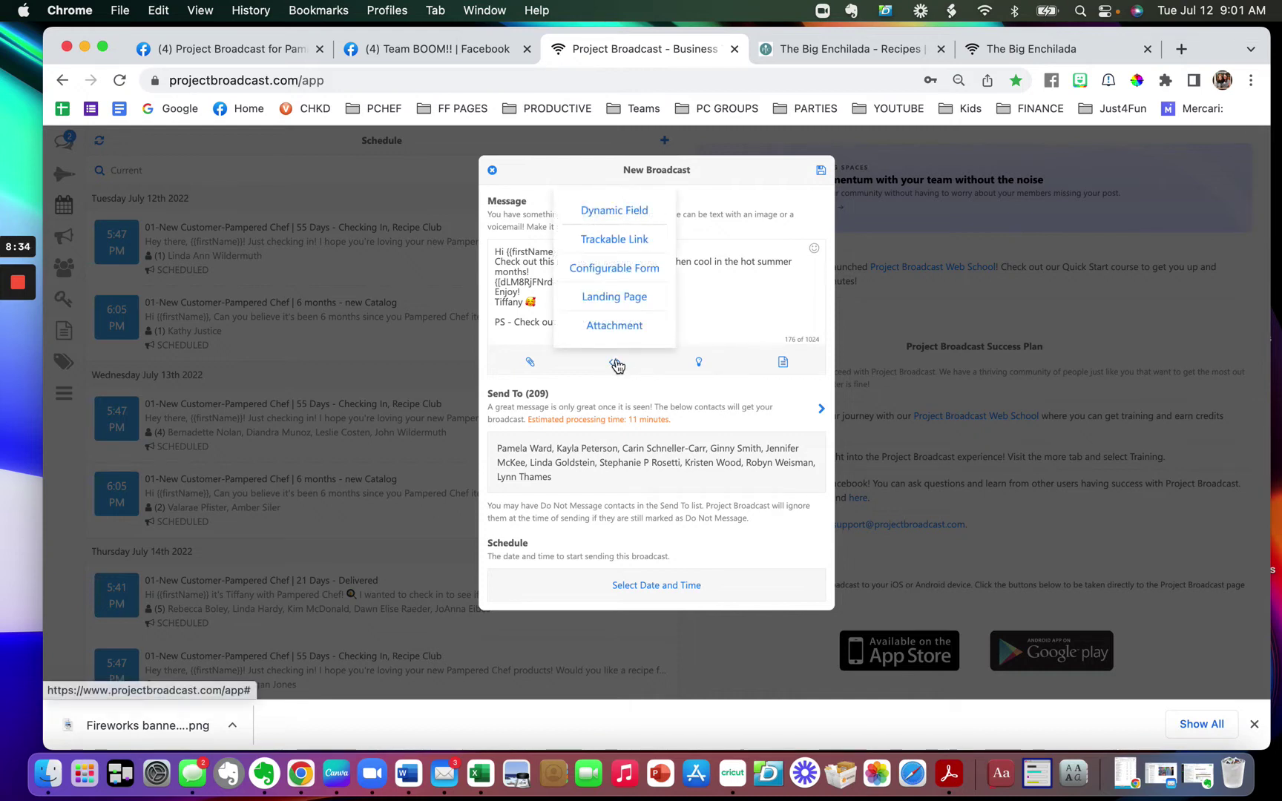
{"action": "left_click", "coordinate": [615, 297]}
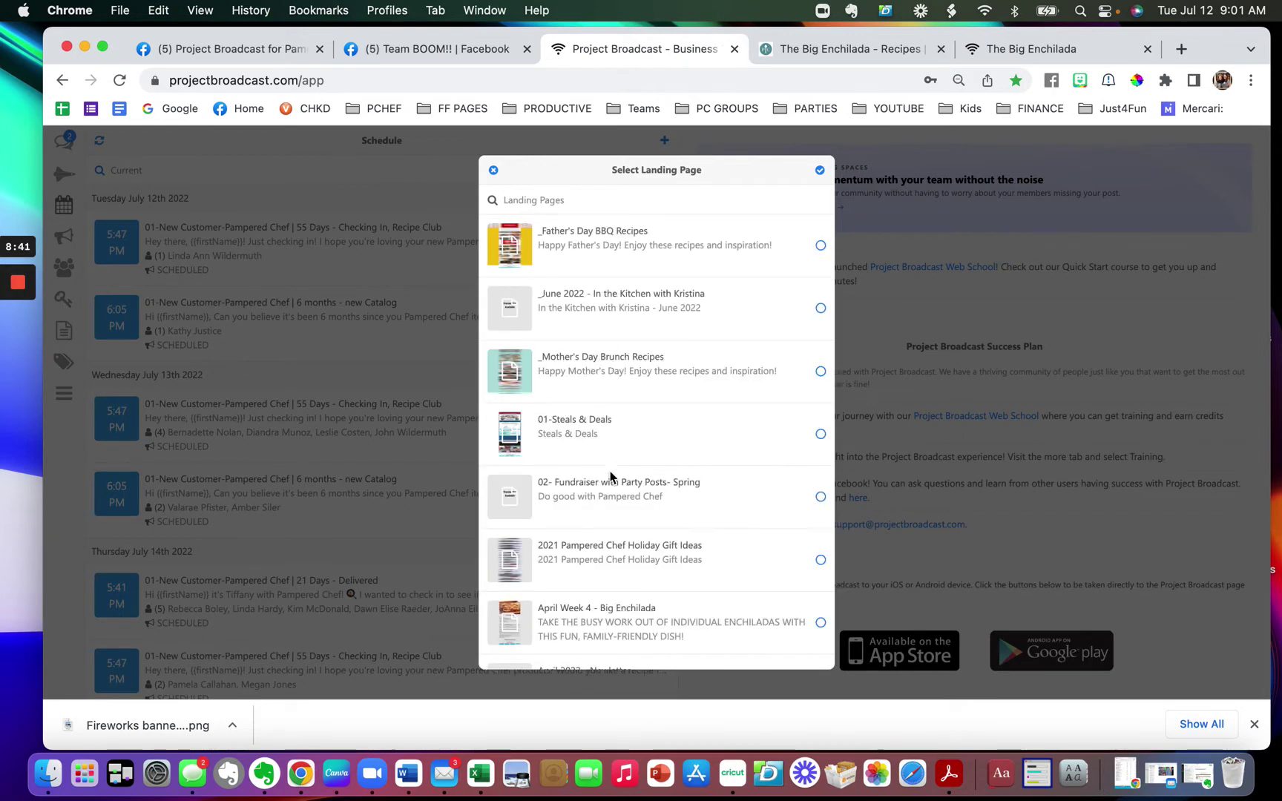
{"action": "scroll", "coordinate": [610, 477], "scroll_direction": "down", "scroll_amount": 15}
{"action": "scroll", "coordinate": [610, 476], "scroll_direction": "down", "scroll_amount": 8}
{"action": "left_click", "coordinate": [536, 201]}
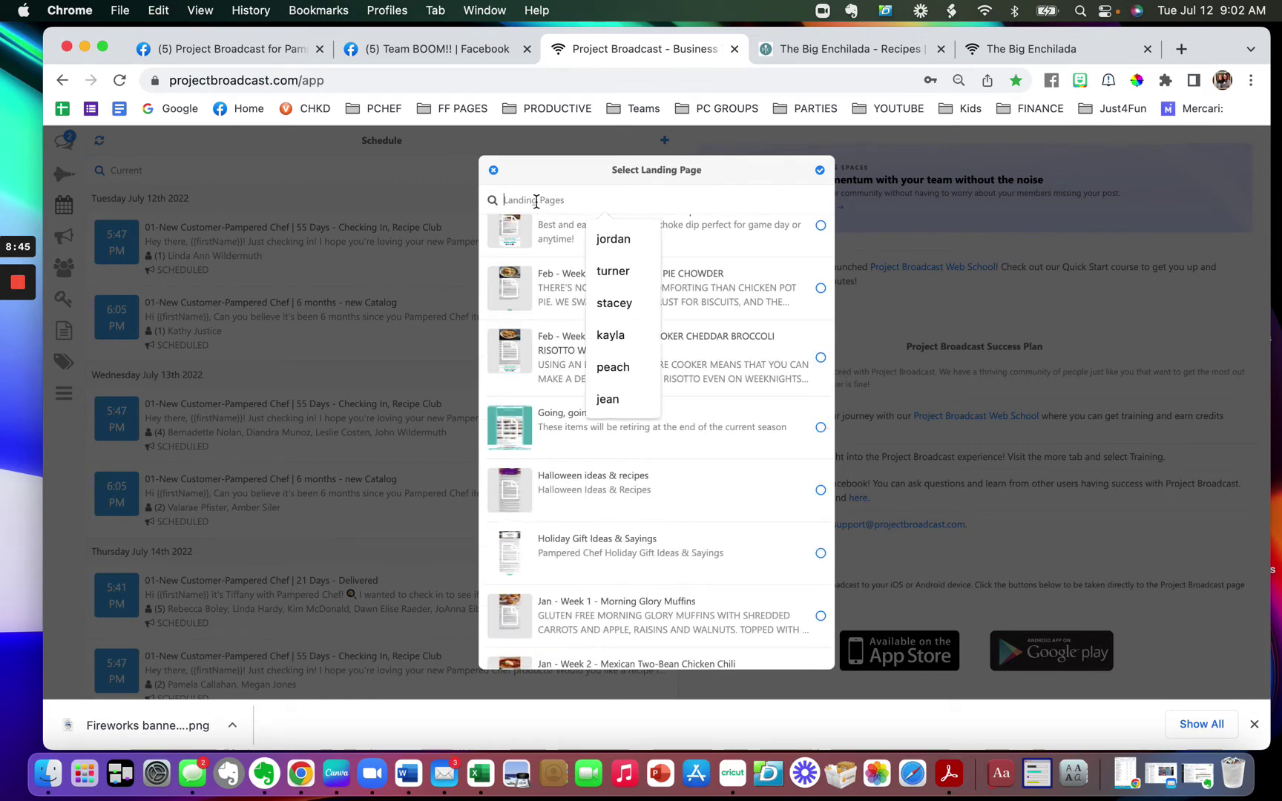
{"action": "type", "text": "goi"}
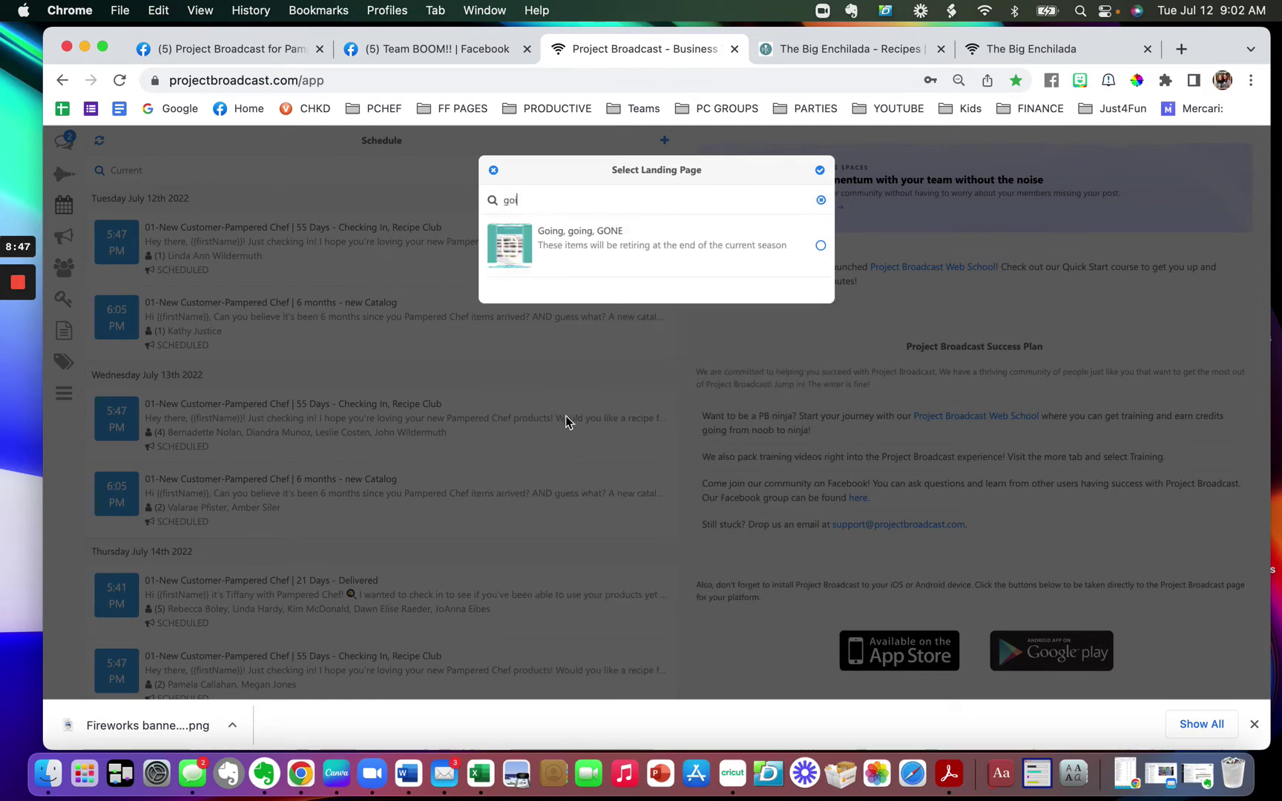
{"action": "left_click", "coordinate": [555, 268]}
{"action": "left_click", "coordinate": [820, 171]}
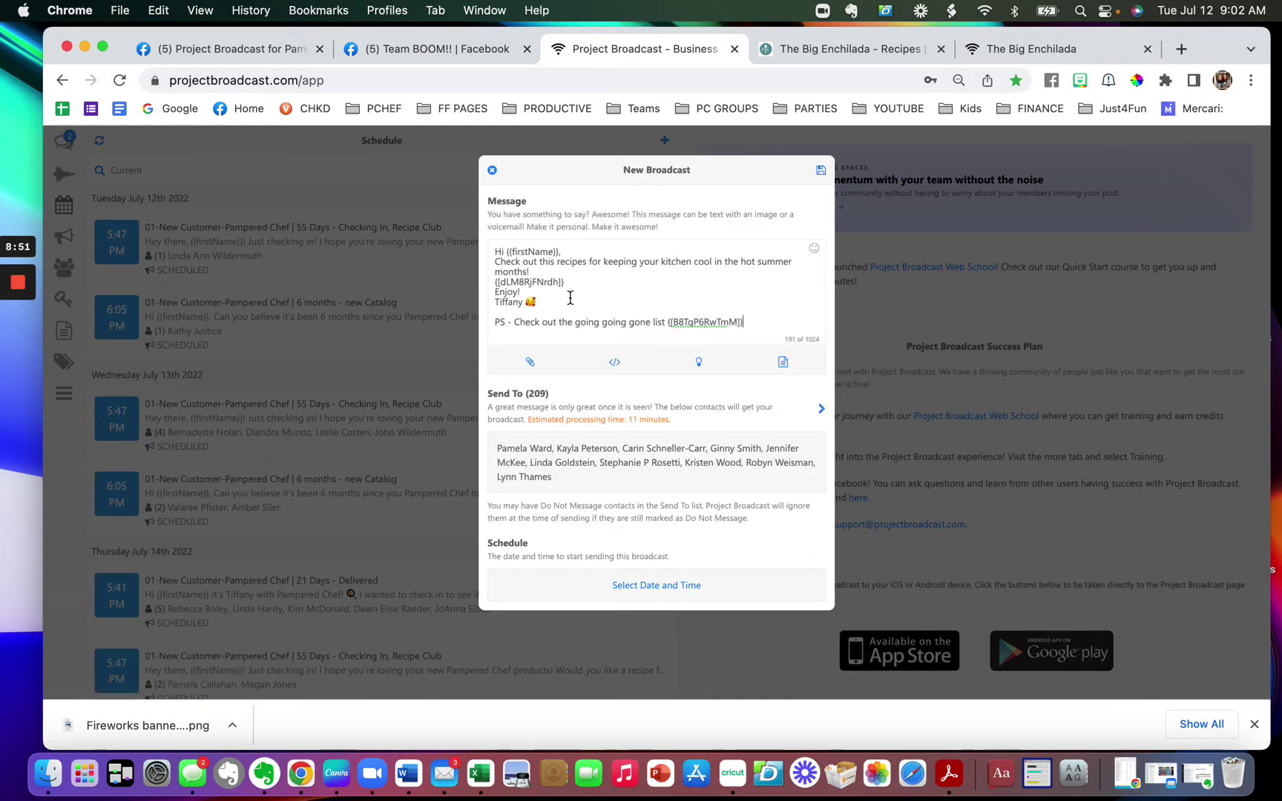
Step: Select the recipe landing page link in the message, and discard the new broadcast without saving it
{"action": "left_click_drag", "start_coordinate": [574, 285], "coordinate": [495, 283]}
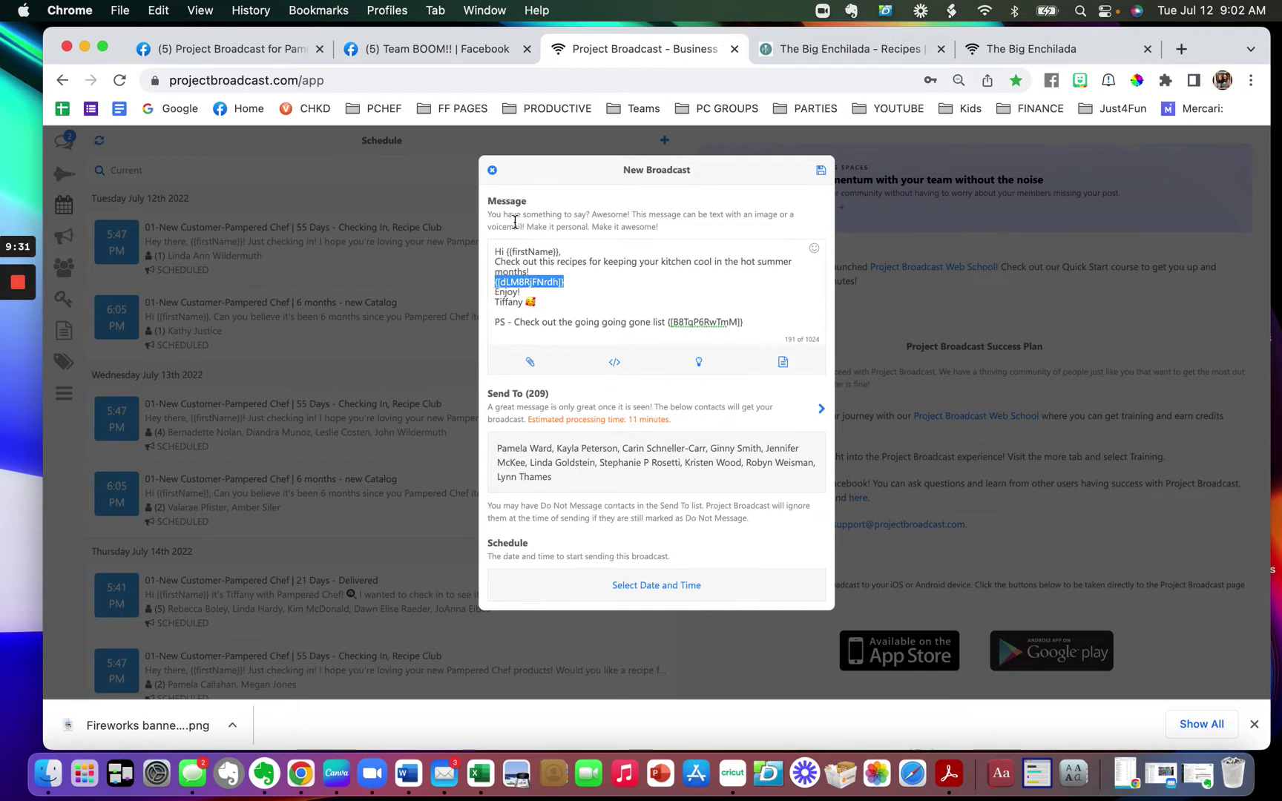
{"action": "left_click", "coordinate": [492, 171]}
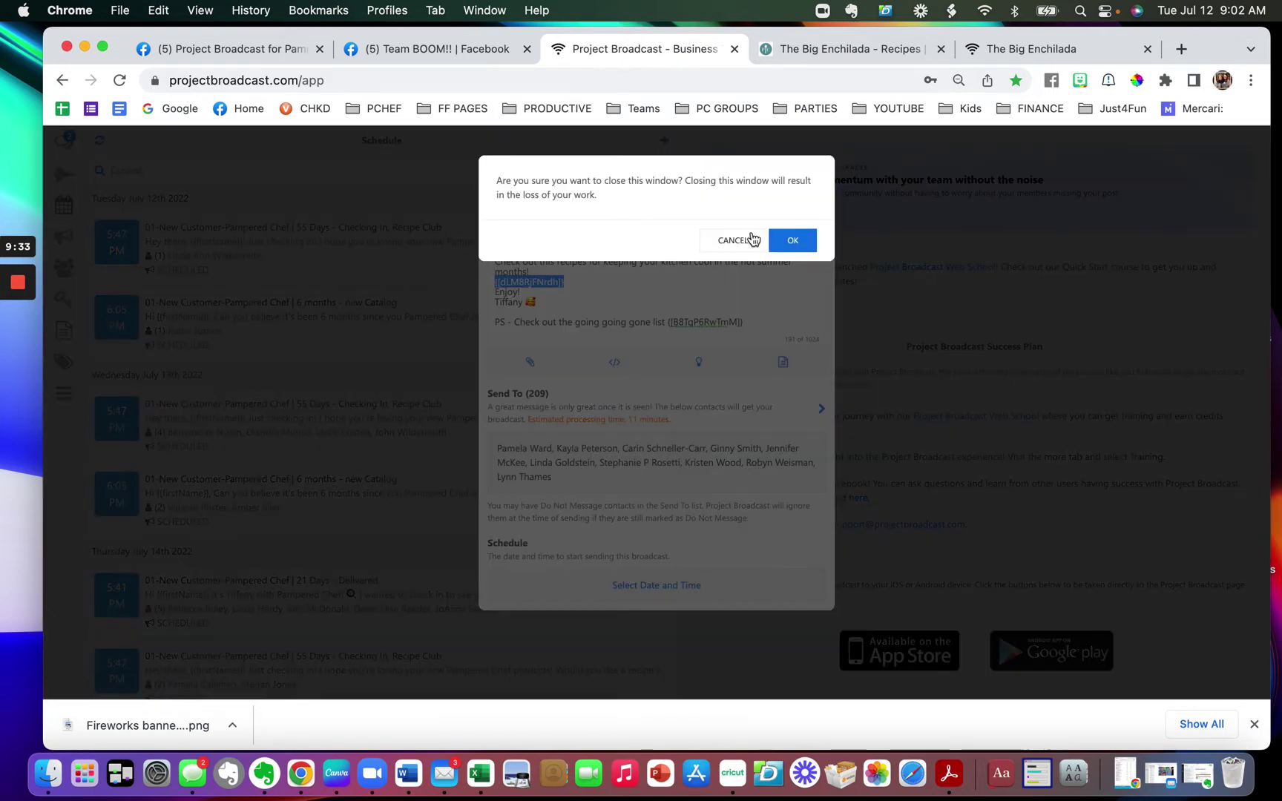
{"action": "left_click", "coordinate": [791, 241]}
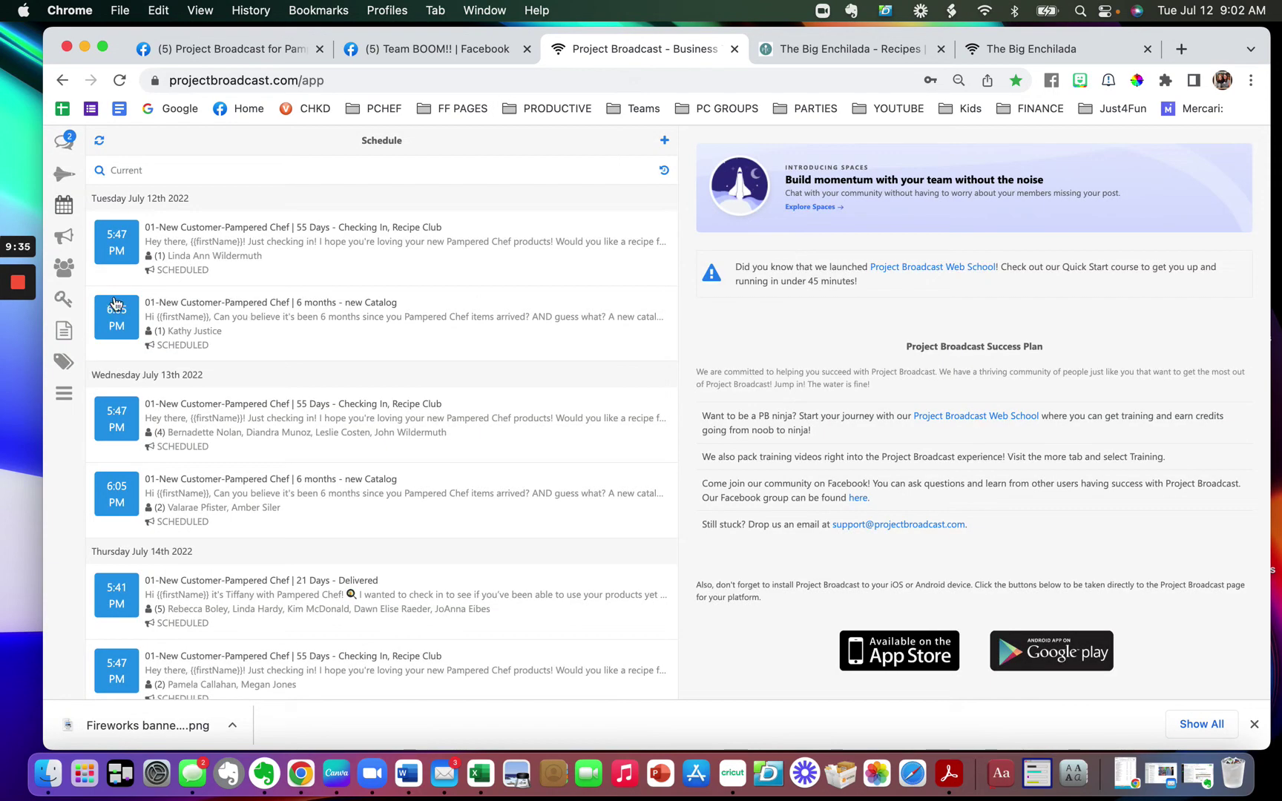
Step: Go to Bundles, view the Import Bundle form where a Share Id is entered, and close it without importing
{"action": "left_click", "coordinate": [65, 395]}
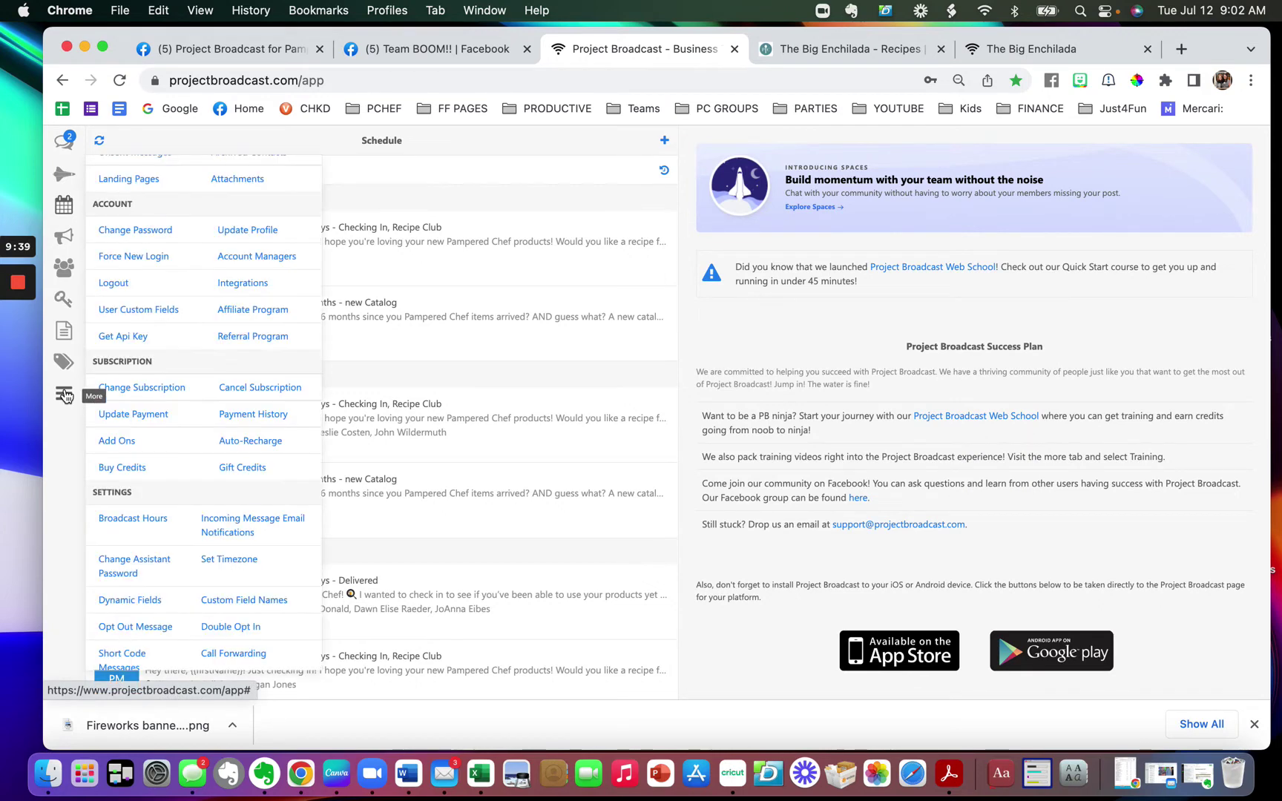
{"action": "scroll", "coordinate": [111, 312], "scroll_direction": "up", "scroll_amount": 5}
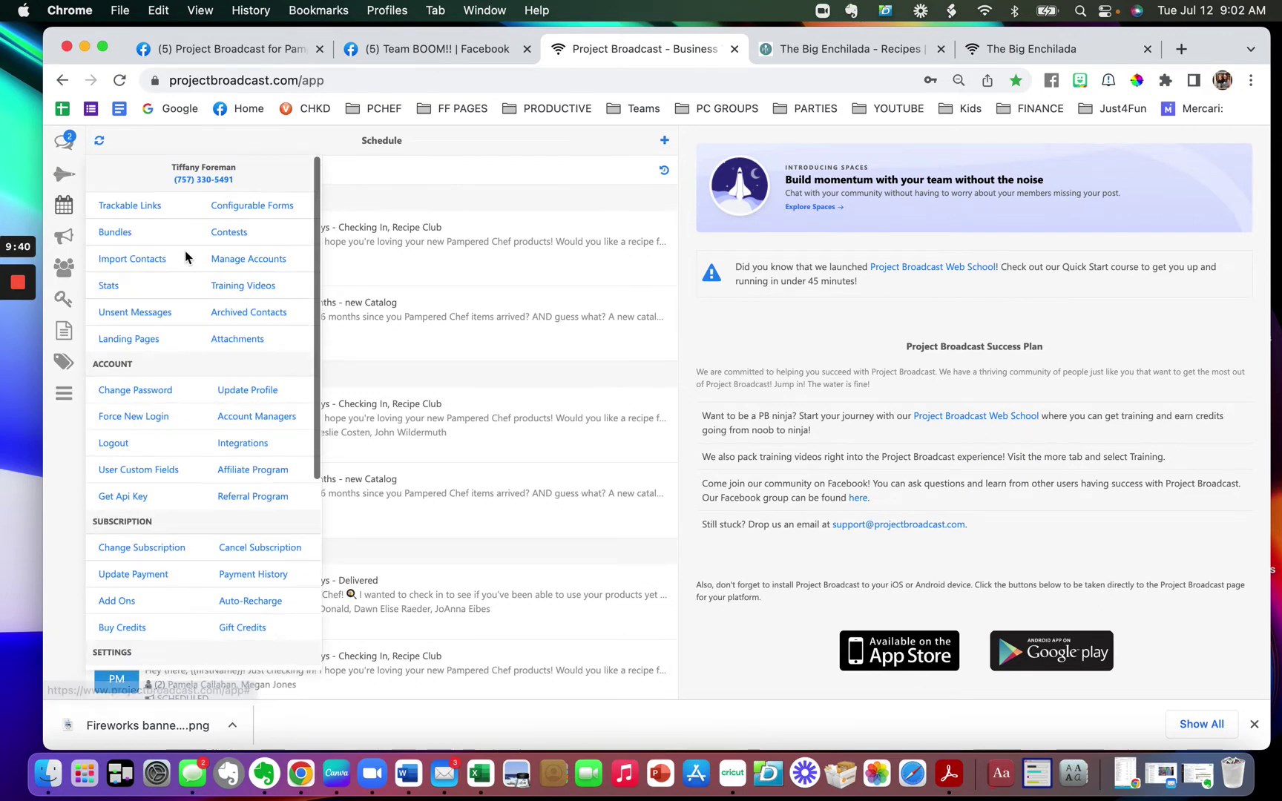
{"action": "left_click", "coordinate": [120, 234]}
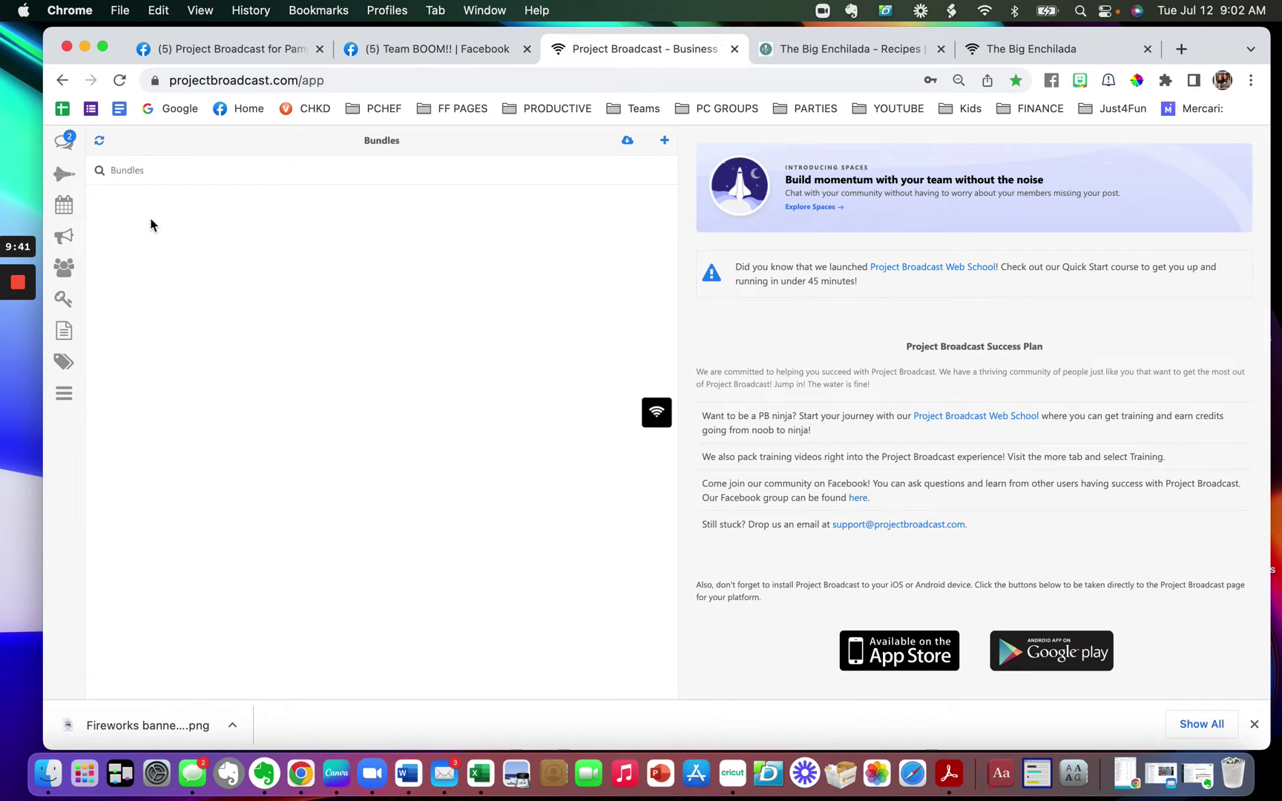
{"action": "left_click", "coordinate": [628, 142]}
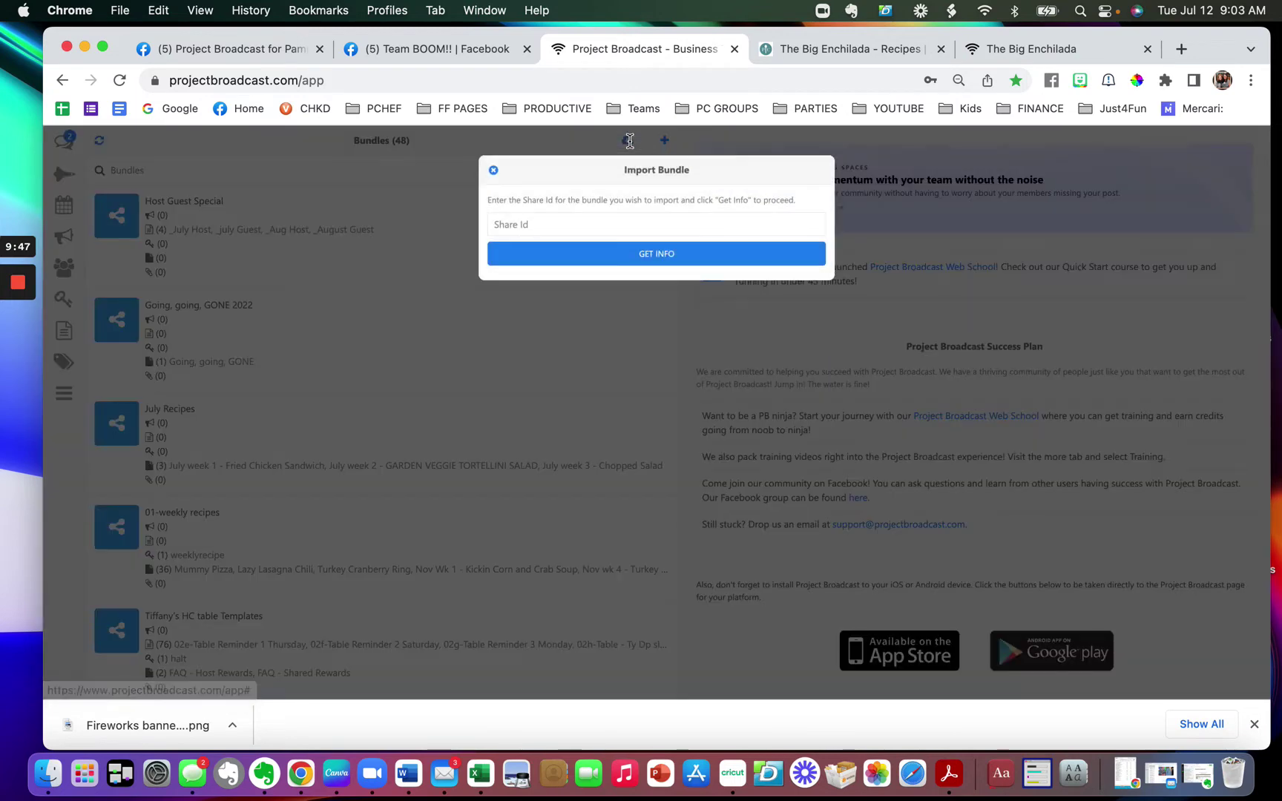
{"action": "left_click", "coordinate": [539, 224]}
{"action": "left_click", "coordinate": [494, 170]}
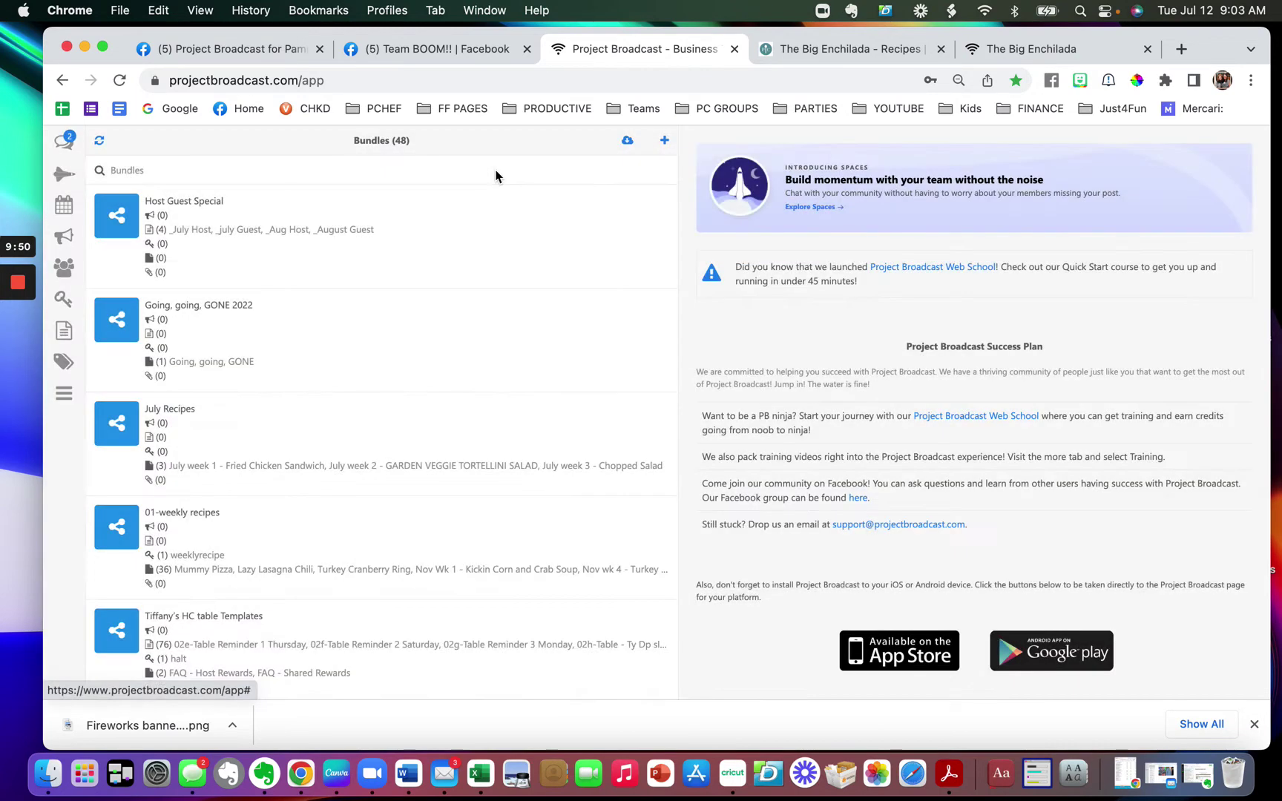
Step: Open the "01-weekly recipes" bundle and examine its included landing pages and Share Id
{"action": "scroll", "coordinate": [300, 431], "scroll_direction": "down", "scroll_amount": 3}
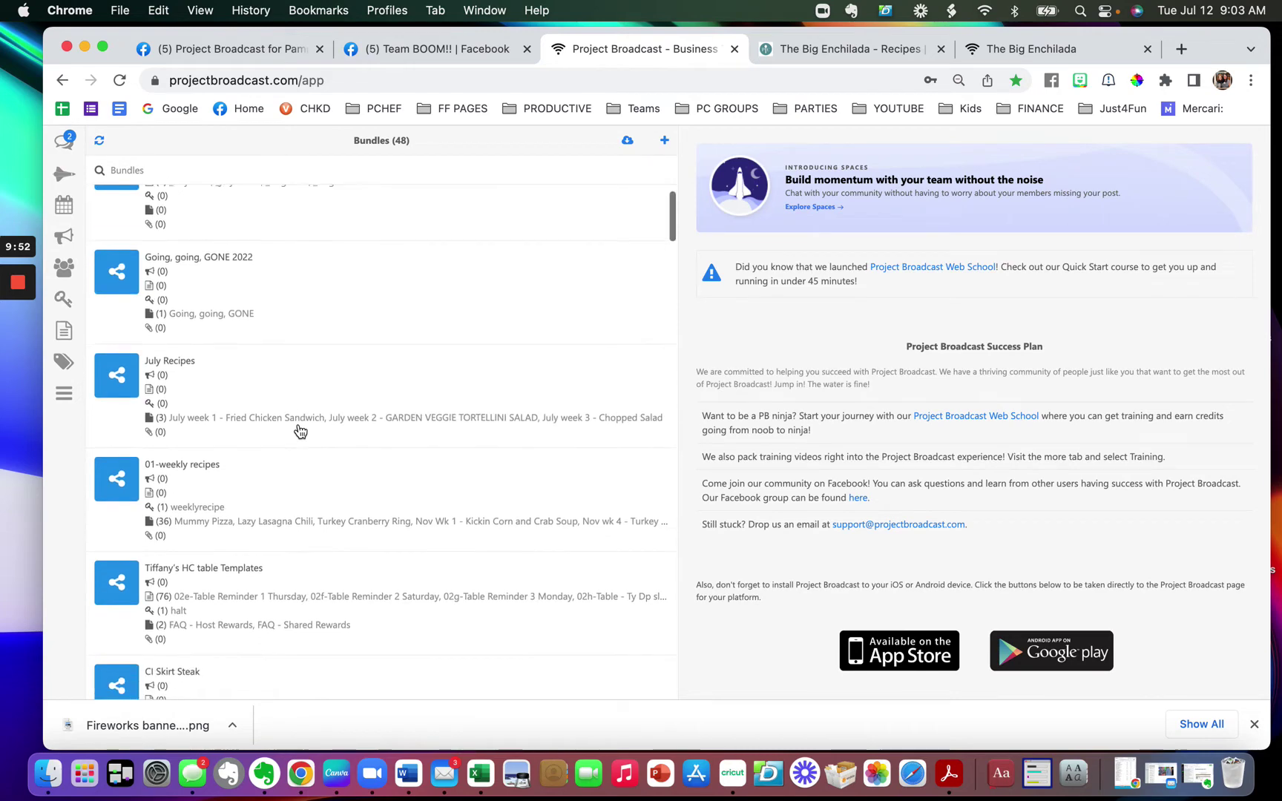
{"action": "left_click", "coordinate": [245, 421]}
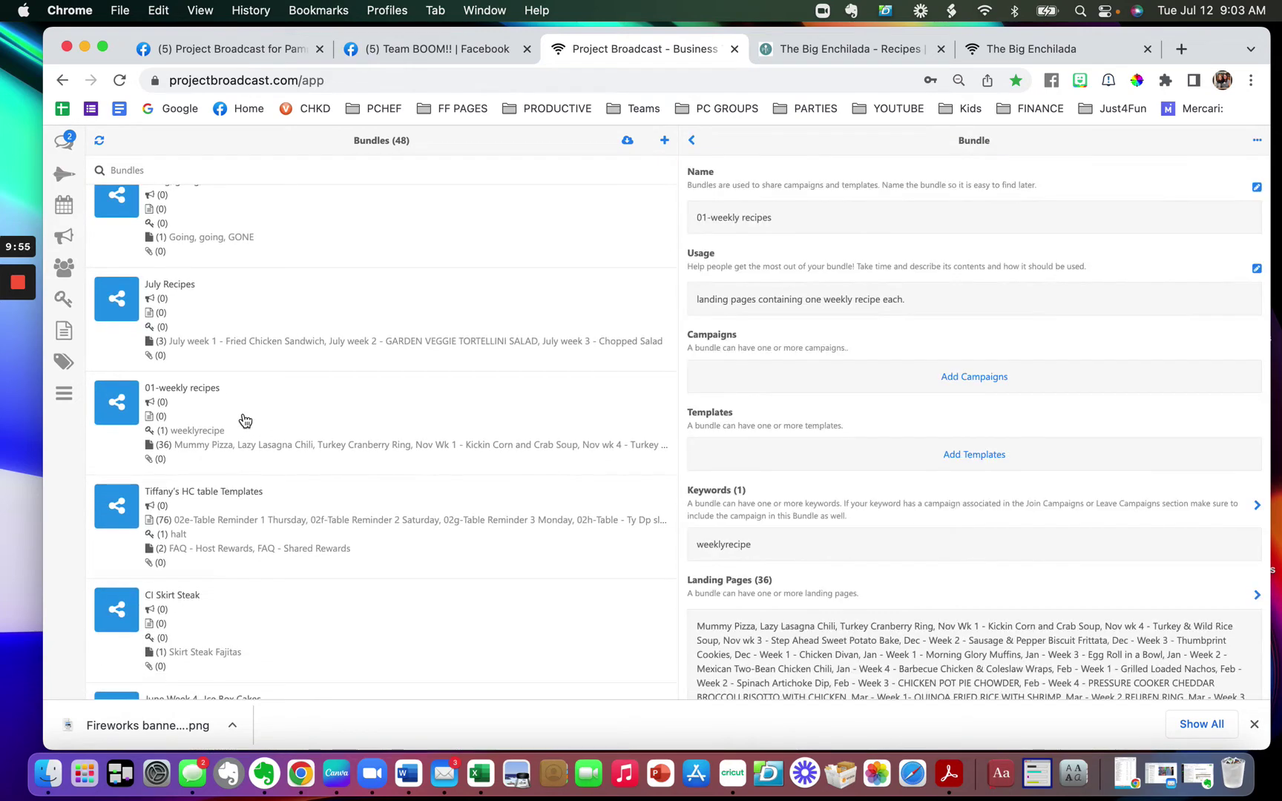
{"action": "scroll", "coordinate": [763, 540], "scroll_direction": "down", "scroll_amount": 5}
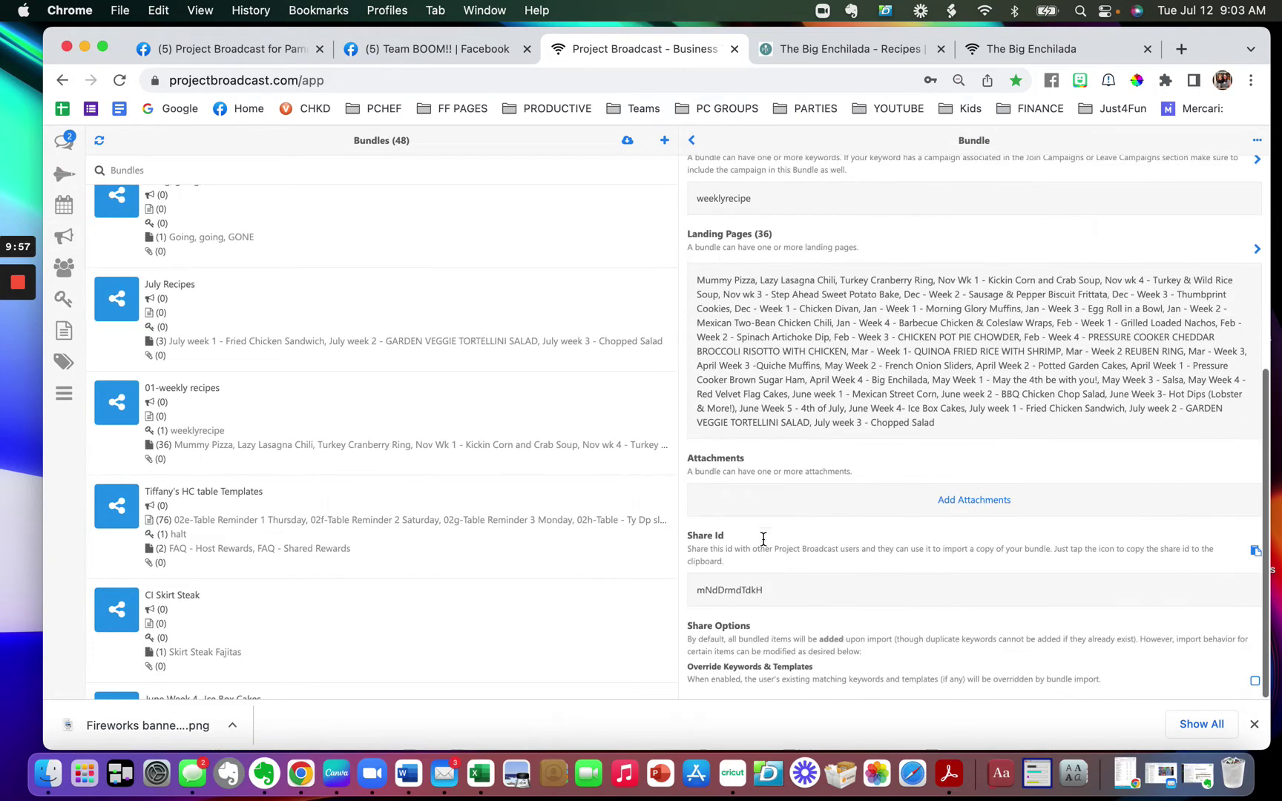
{"action": "left_click_drag", "start_coordinate": [781, 597], "coordinate": [677, 600]}
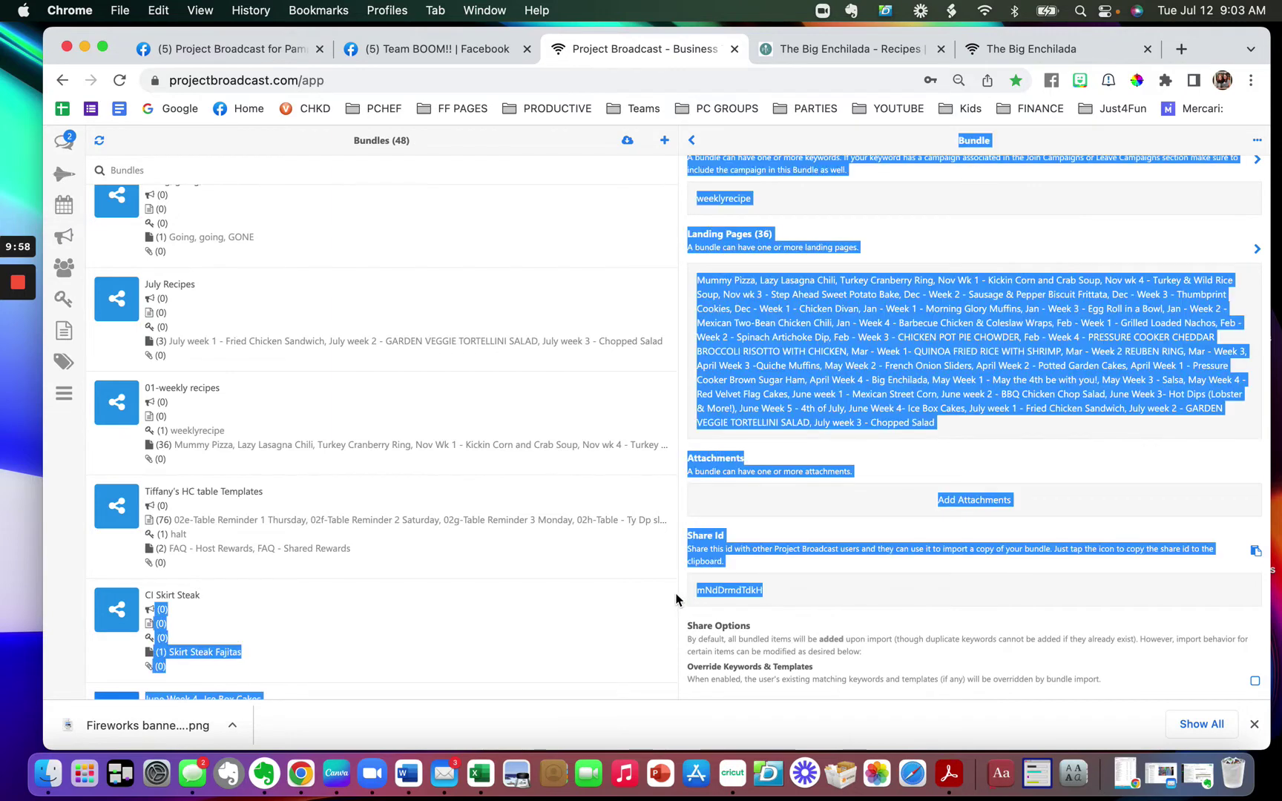
{"action": "left_click", "coordinate": [873, 553]}
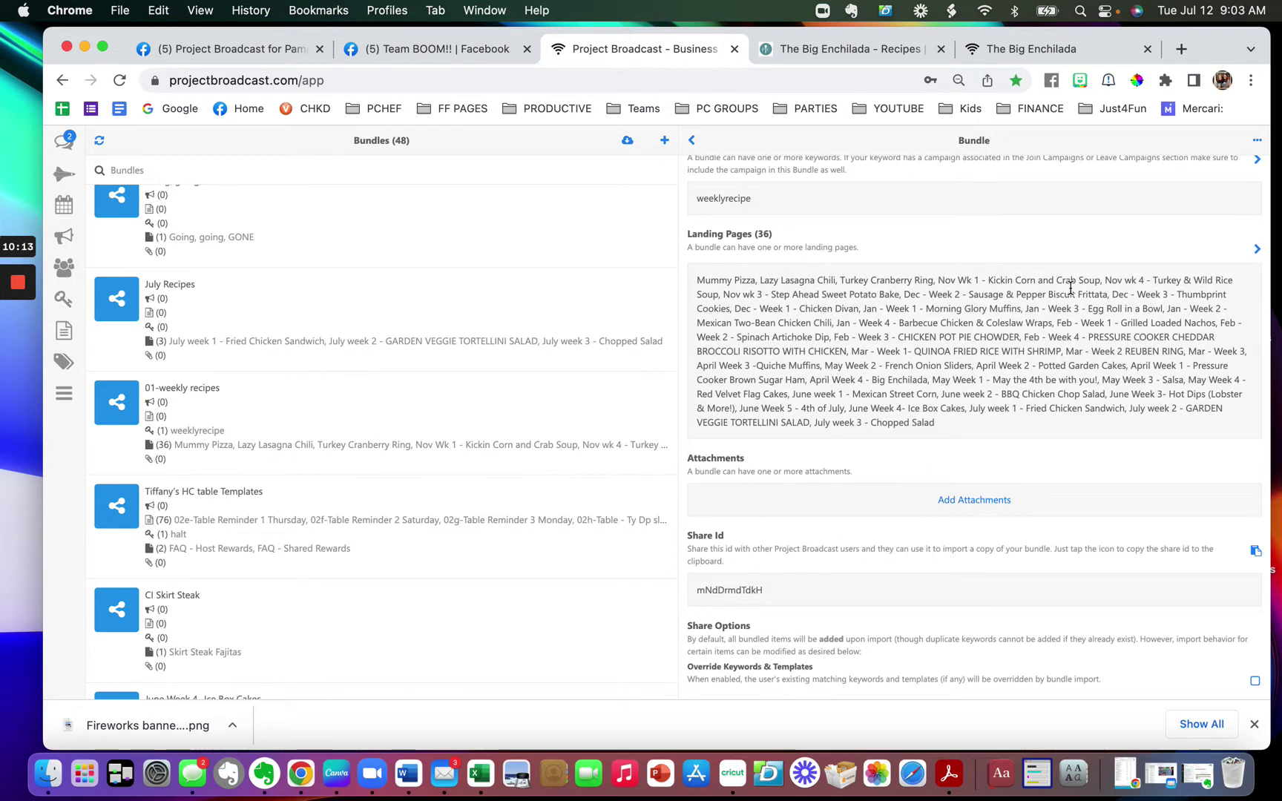
Step: View the full list of landing pages in the "01-weekly recipes" bundle and look over the other available bundles
{"action": "left_click", "coordinate": [1258, 252]}
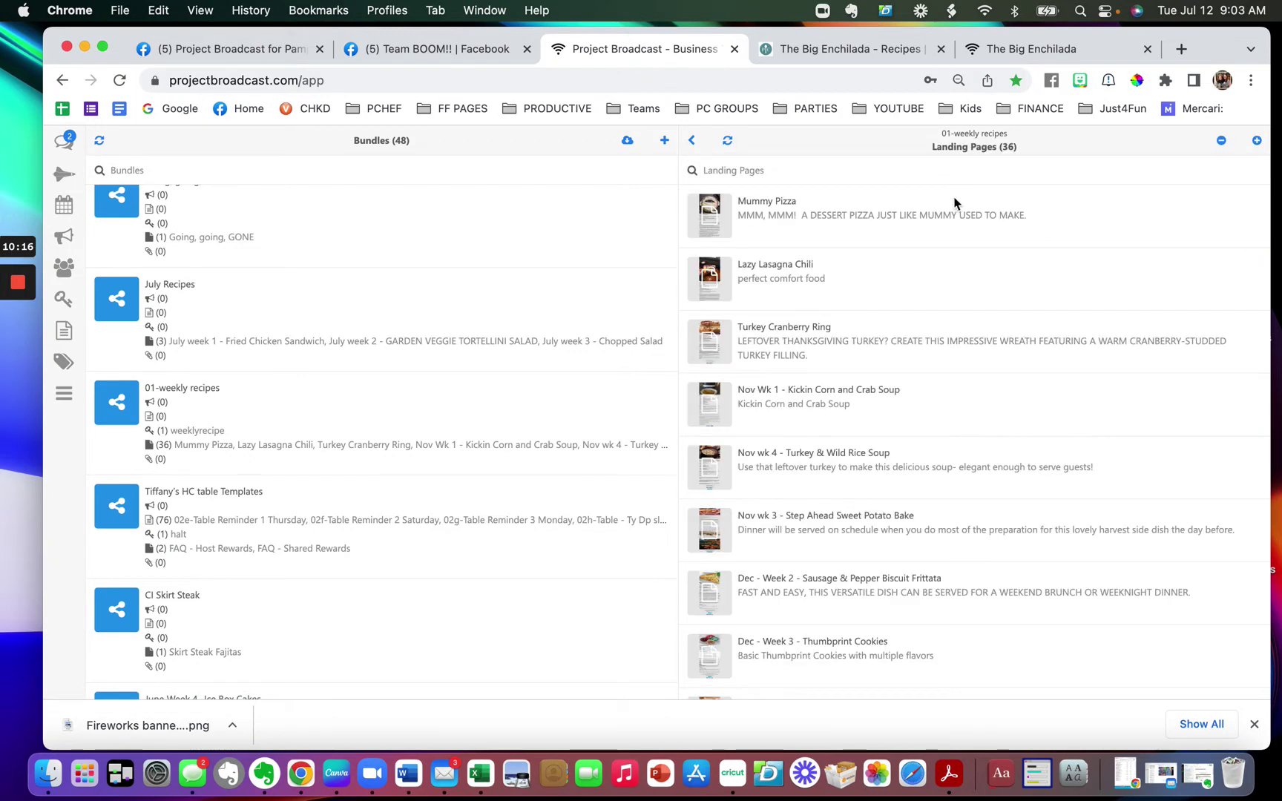
{"action": "triple_click", "coordinate": [880, 279]}
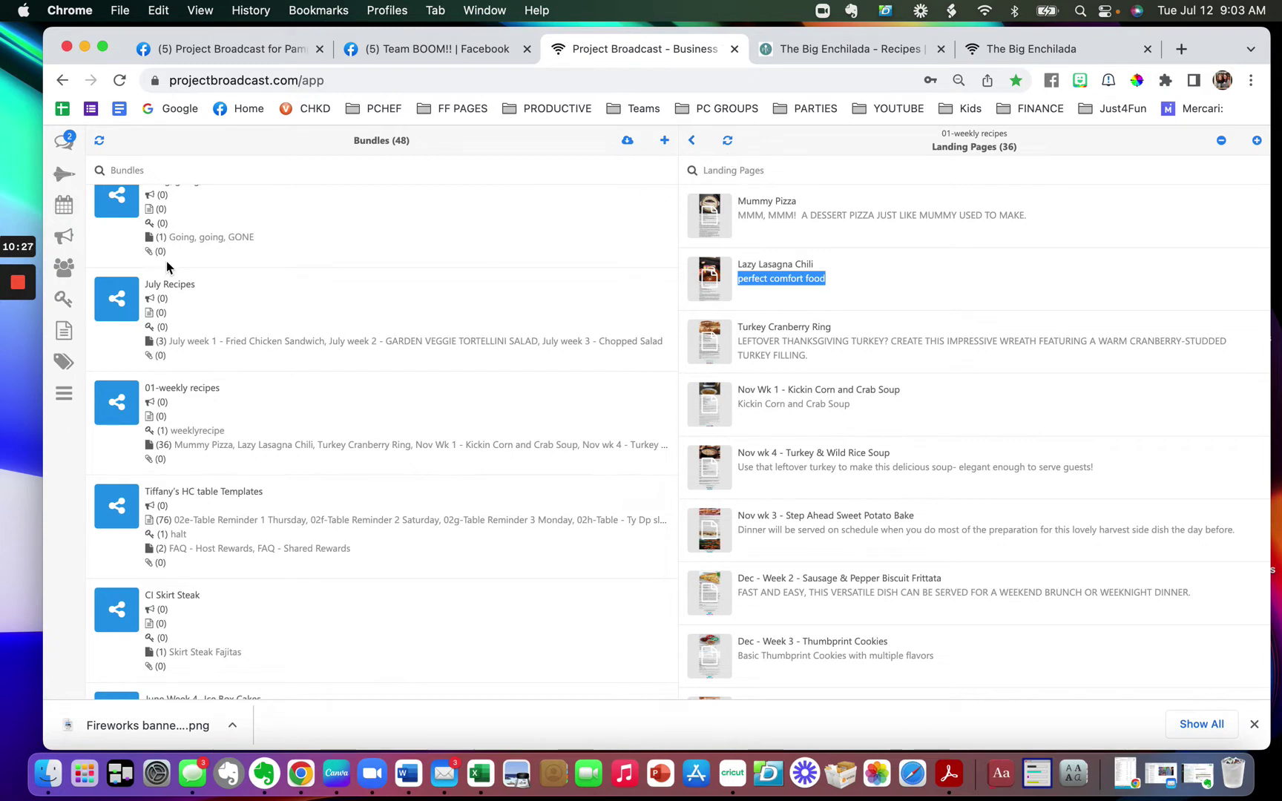
{"action": "scroll", "coordinate": [167, 267], "scroll_direction": "up", "scroll_amount": 2}
{"action": "scroll", "coordinate": [167, 267], "scroll_direction": "up", "scroll_amount": 3}
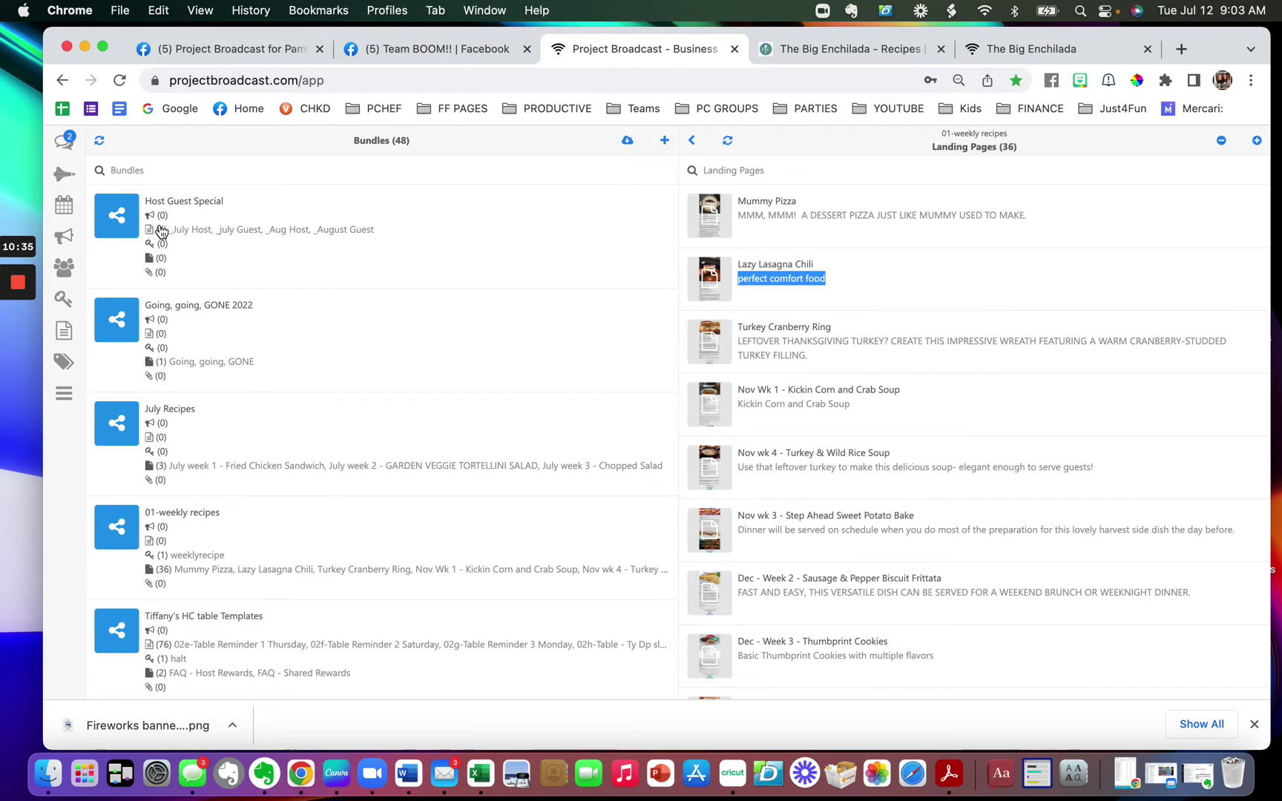
{"action": "scroll", "coordinate": [202, 445], "scroll_direction": "down", "scroll_amount": 3}
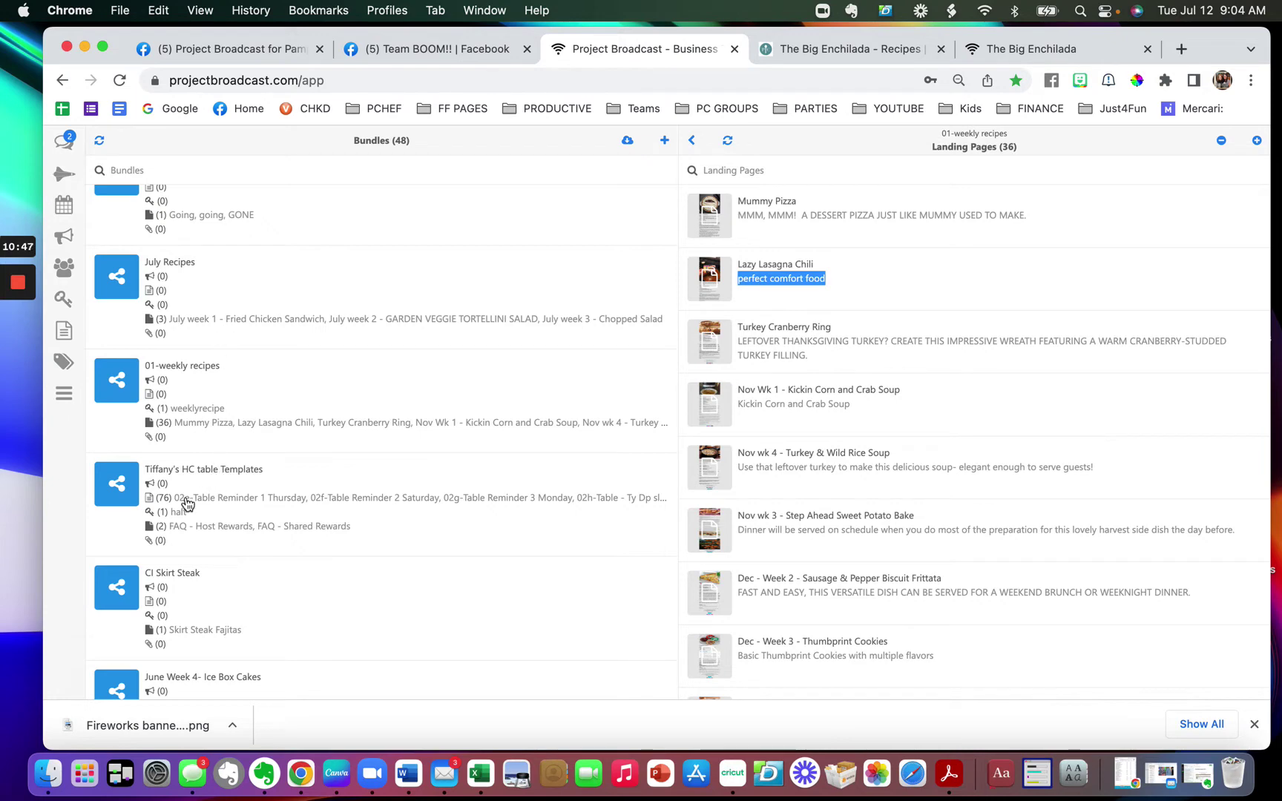
Step: Find the "April Week 2 - Potted Garden Cakes" landing page and open its design for editing
{"action": "left_click", "coordinate": [66, 401]}
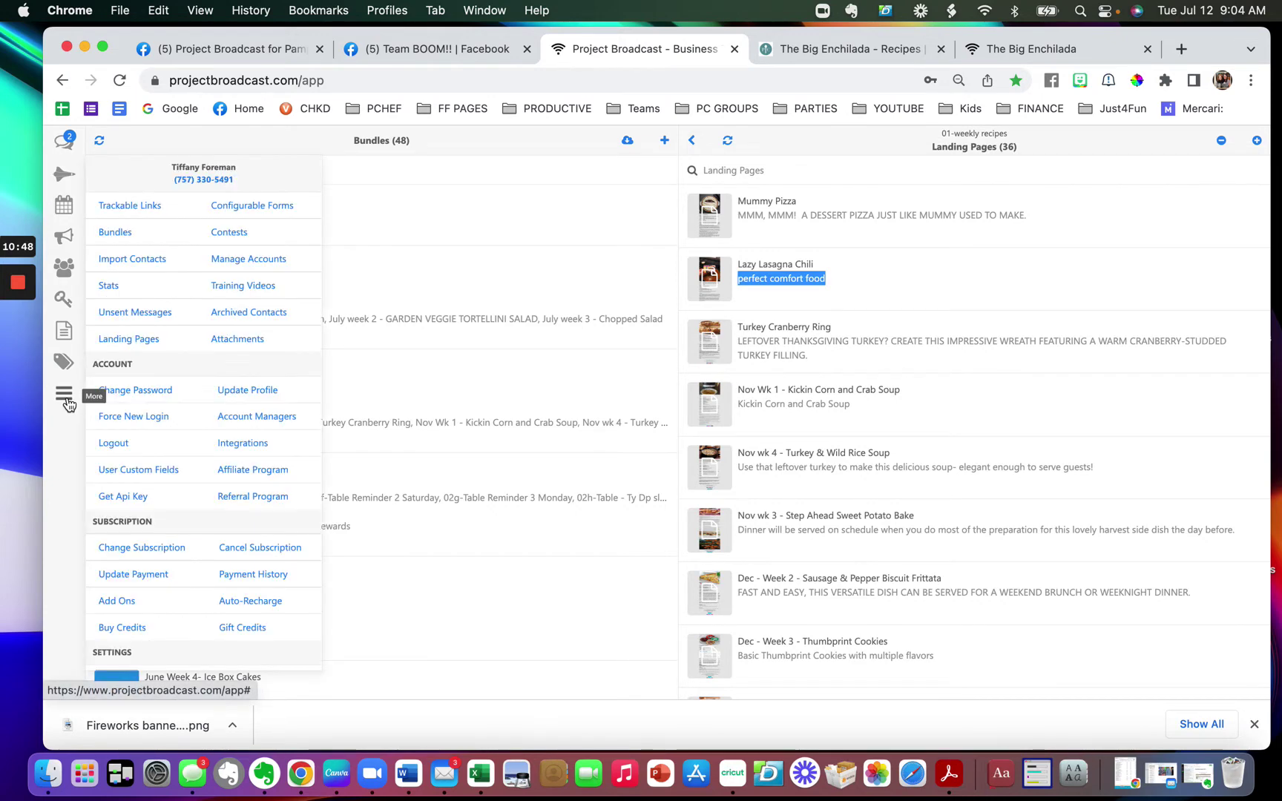
{"action": "left_click", "coordinate": [114, 338]}
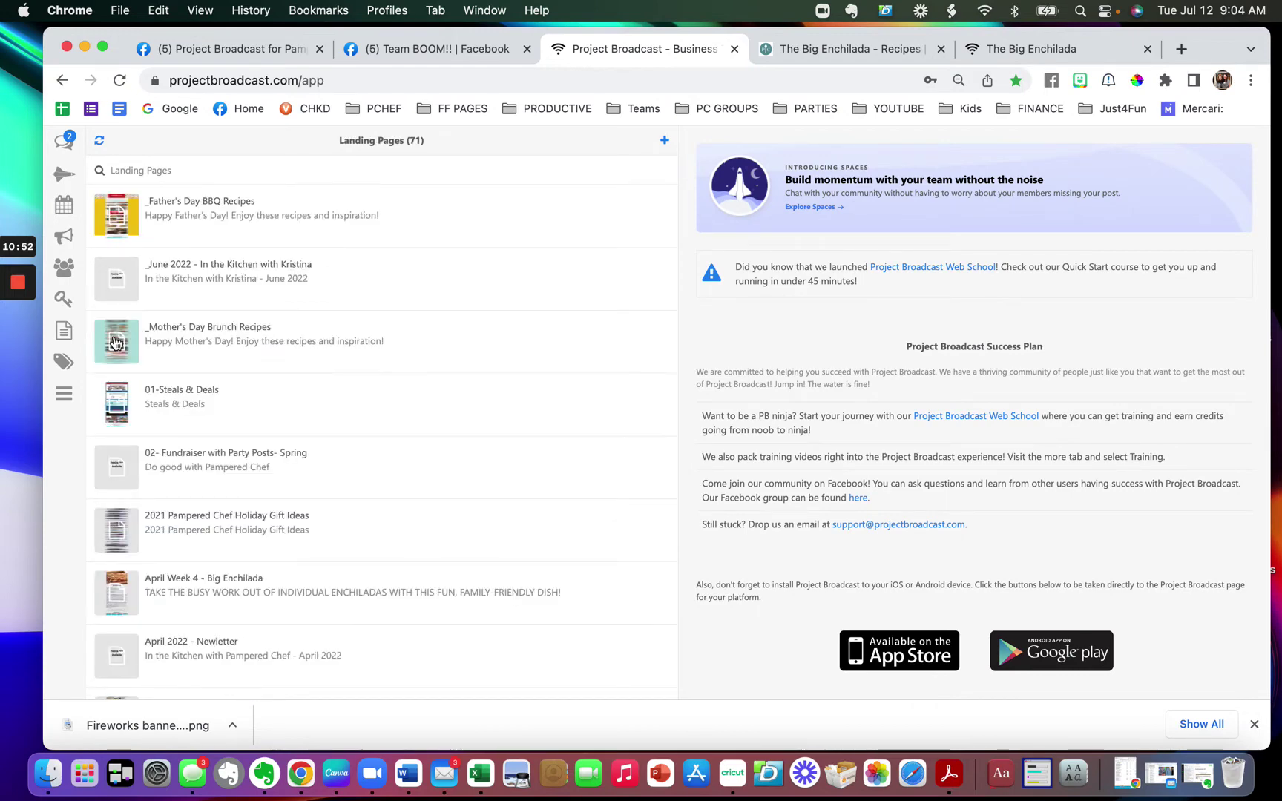
{"action": "scroll", "coordinate": [215, 422], "scroll_direction": "down", "scroll_amount": 7}
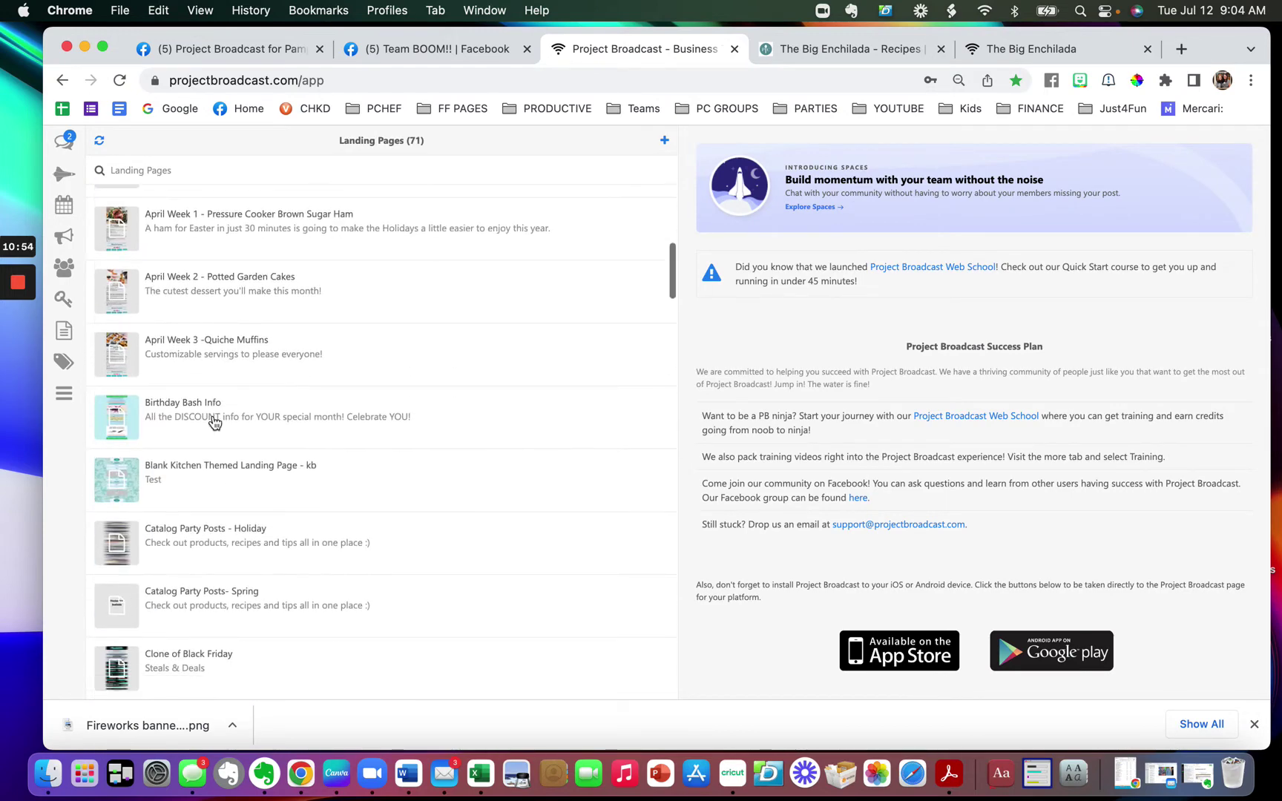
{"action": "left_click", "coordinate": [215, 305]}
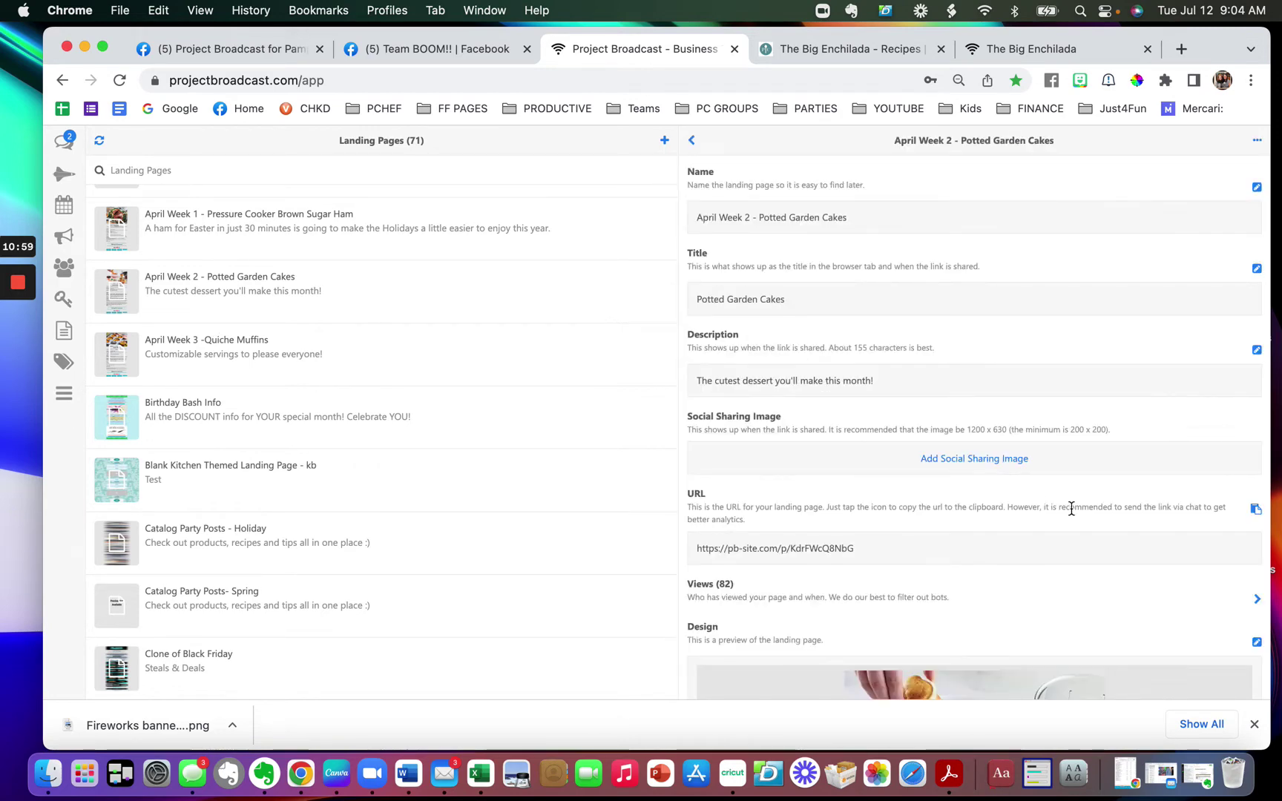
{"action": "scroll", "coordinate": [1071, 508], "scroll_direction": "down", "scroll_amount": 4}
{"action": "scroll", "coordinate": [1071, 507], "scroll_direction": "down", "scroll_amount": 2}
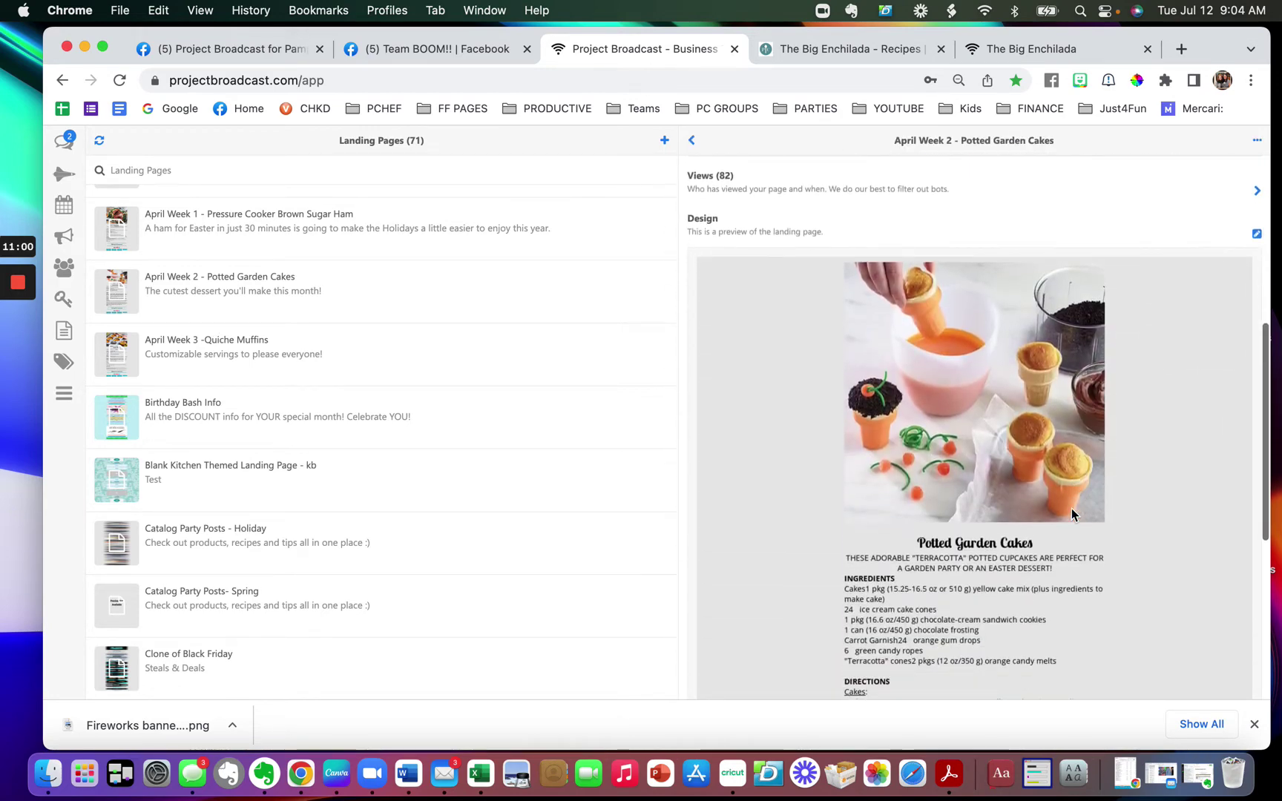
{"action": "left_click", "coordinate": [1256, 236]}
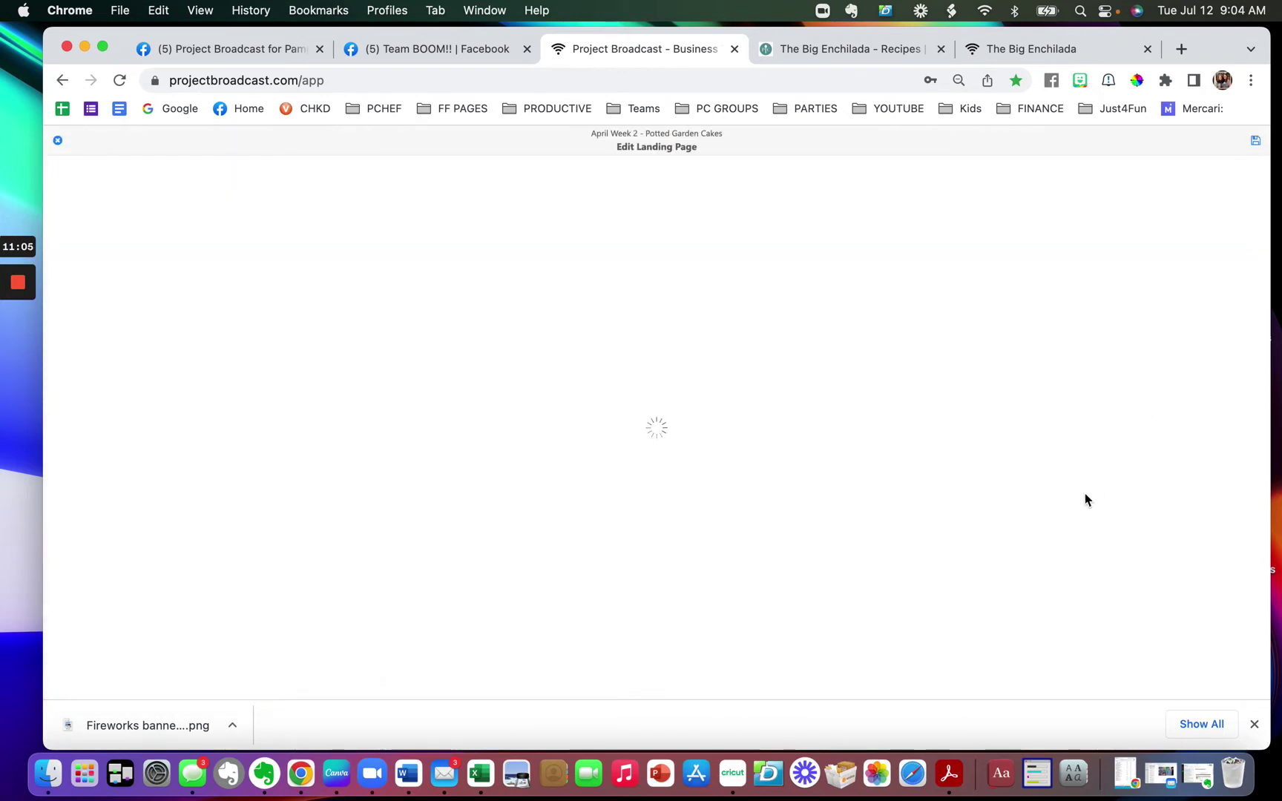
Step: Look over the Potted Garden Cakes design from recipe photo to consultant footer, and close the editor without changes
{"action": "scroll", "coordinate": [817, 538], "scroll_direction": "down", "scroll_amount": 5}
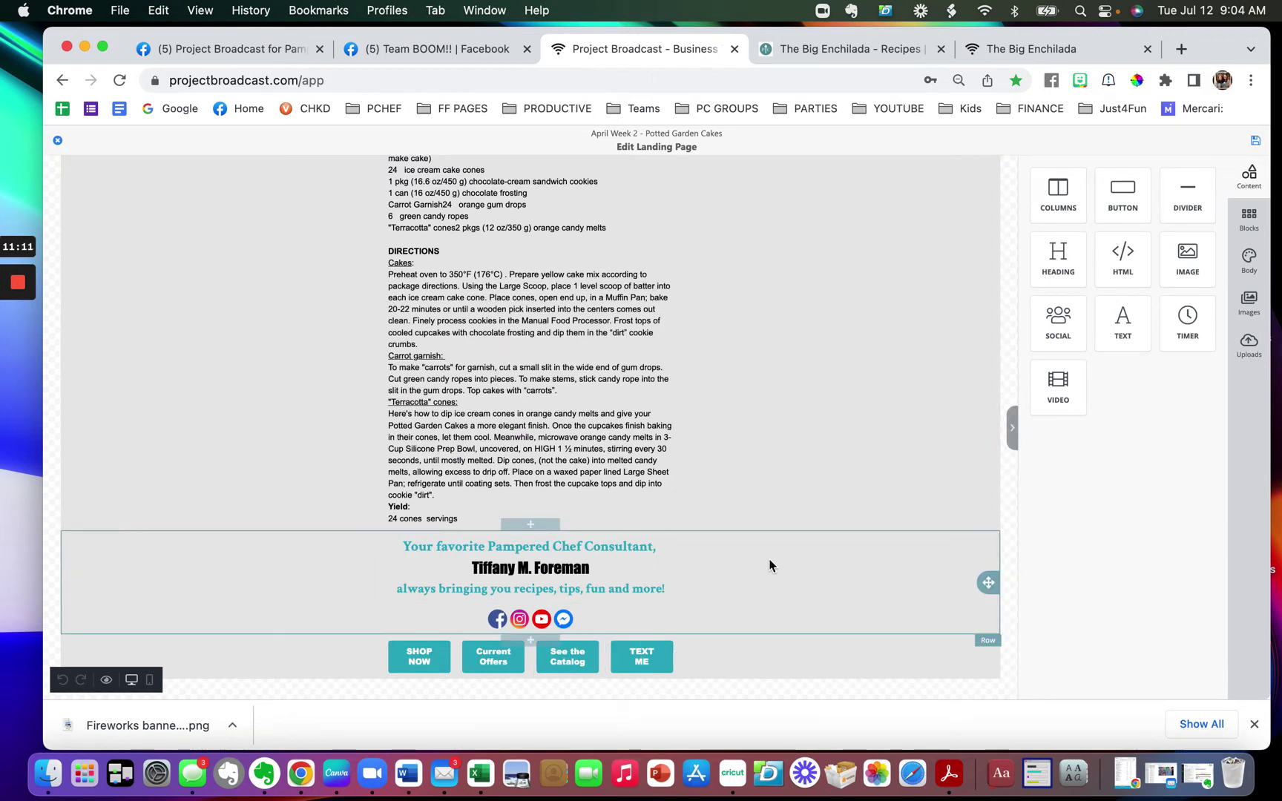
{"action": "scroll", "coordinate": [766, 306], "scroll_direction": "up", "scroll_amount": 5}
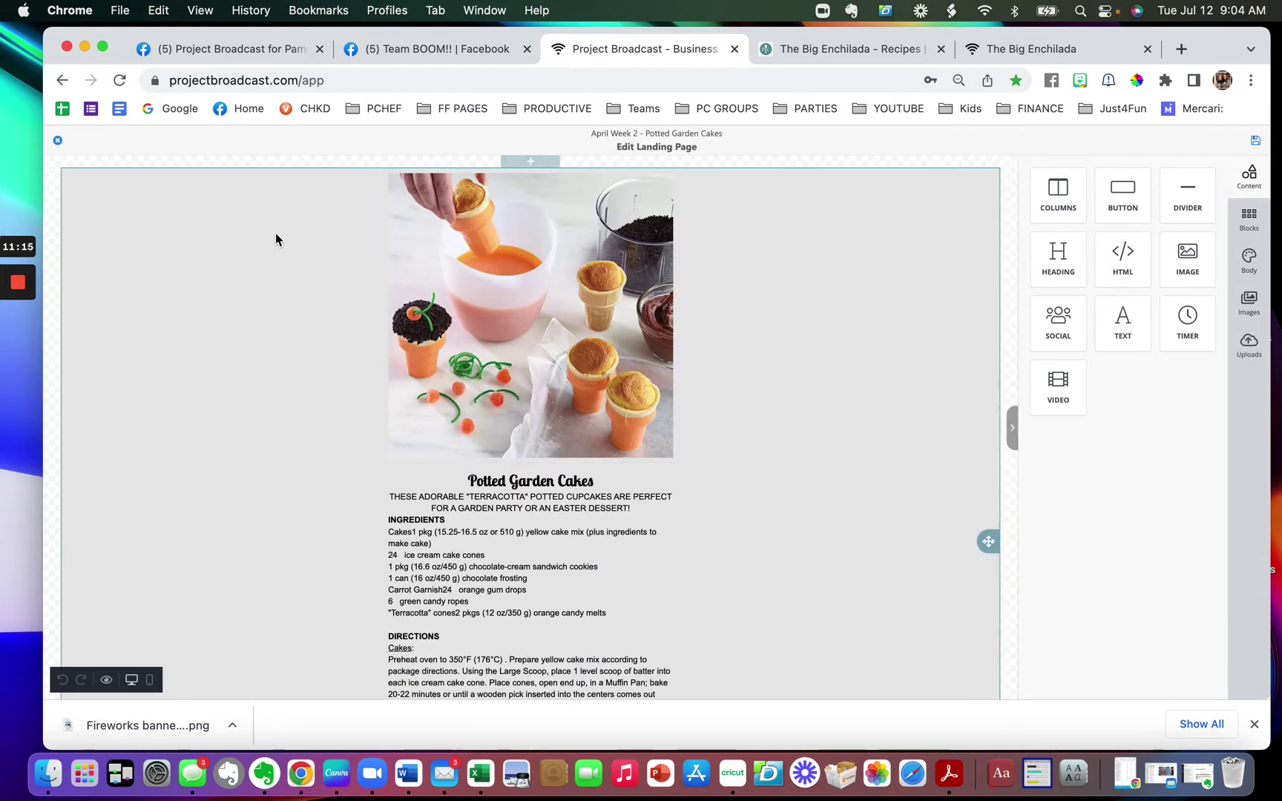
{"action": "left_click", "coordinate": [57, 141]}
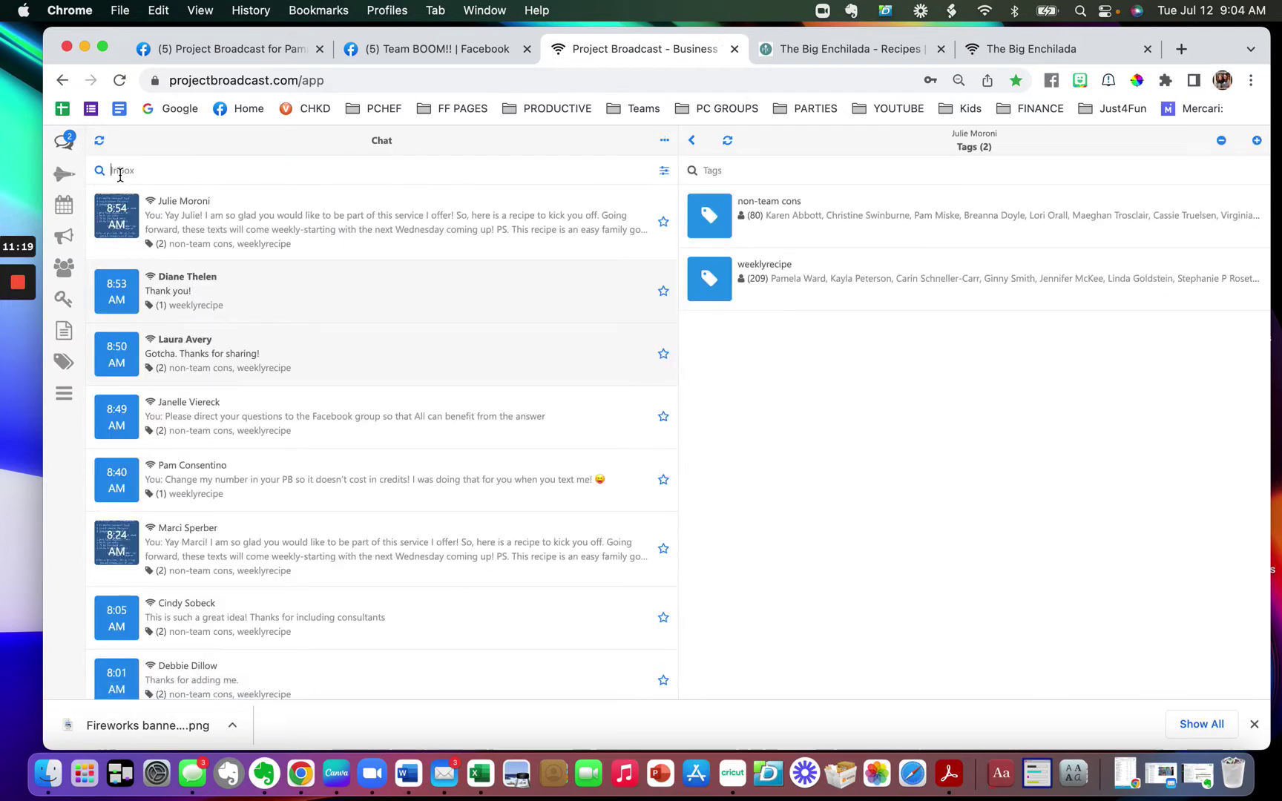
Step: Search the chat inbox for the weekly recipe customer by first name and open the conversation
{"action": "left_click", "coordinate": [119, 172]}
{"action": "type", "text": "ly"}
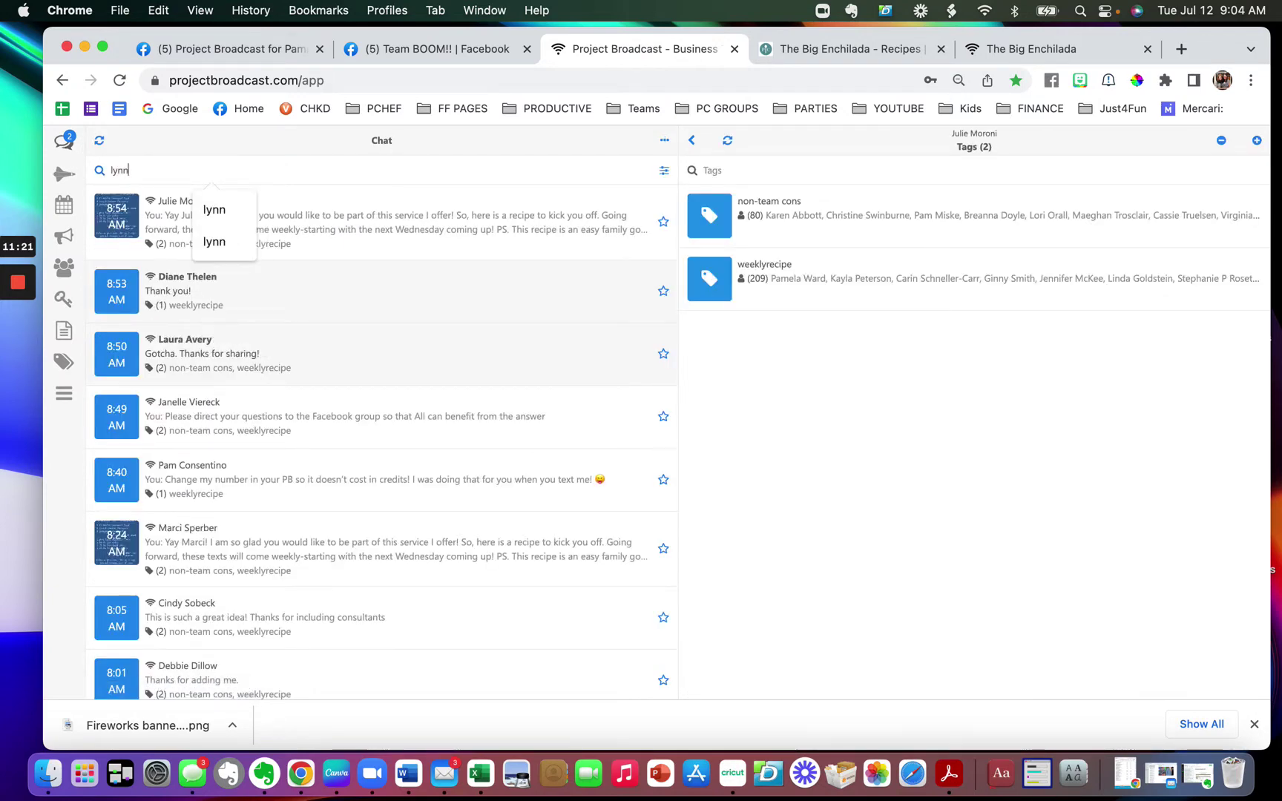
{"action": "type", "text": "nn"}
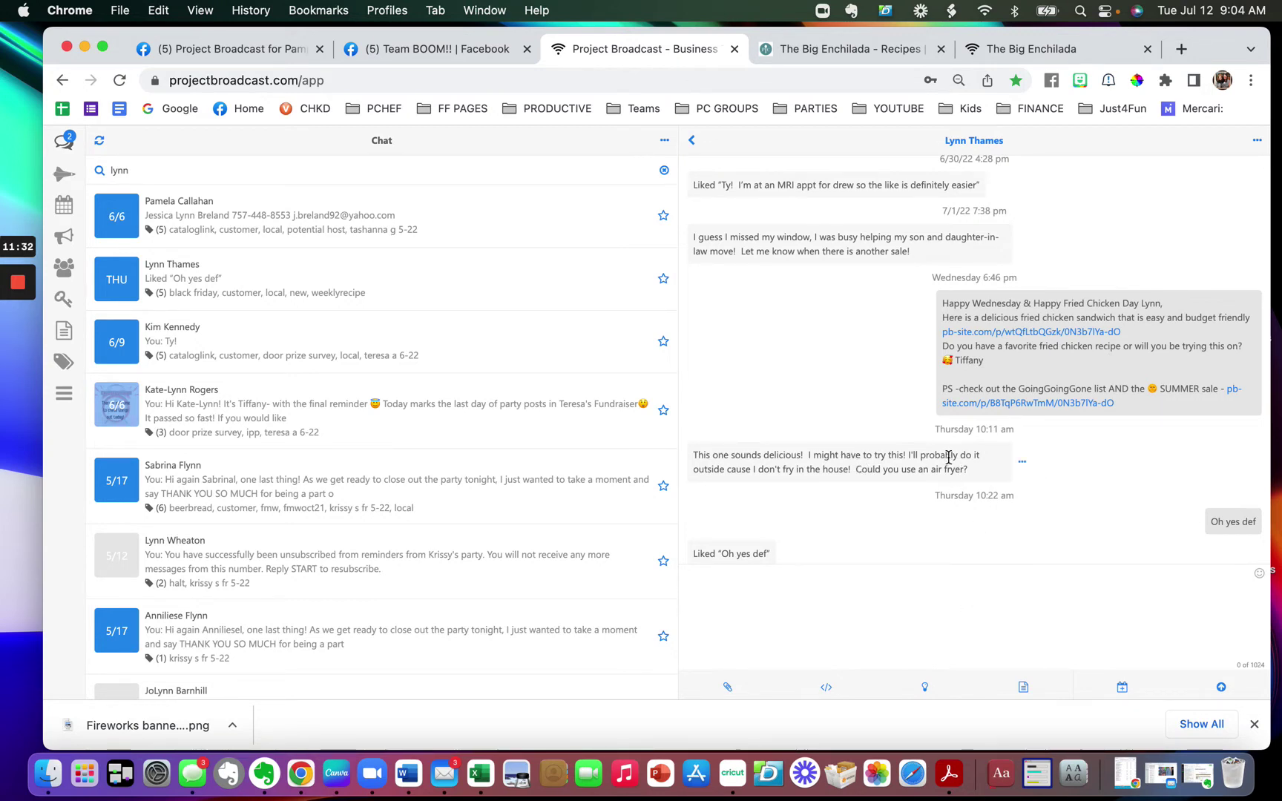
Step: Read back through the customer's conversation to the April messages, examining the weekly recipe texts, offers and replies
{"action": "scroll", "coordinate": [949, 456], "scroll_direction": "up", "scroll_amount": 8}
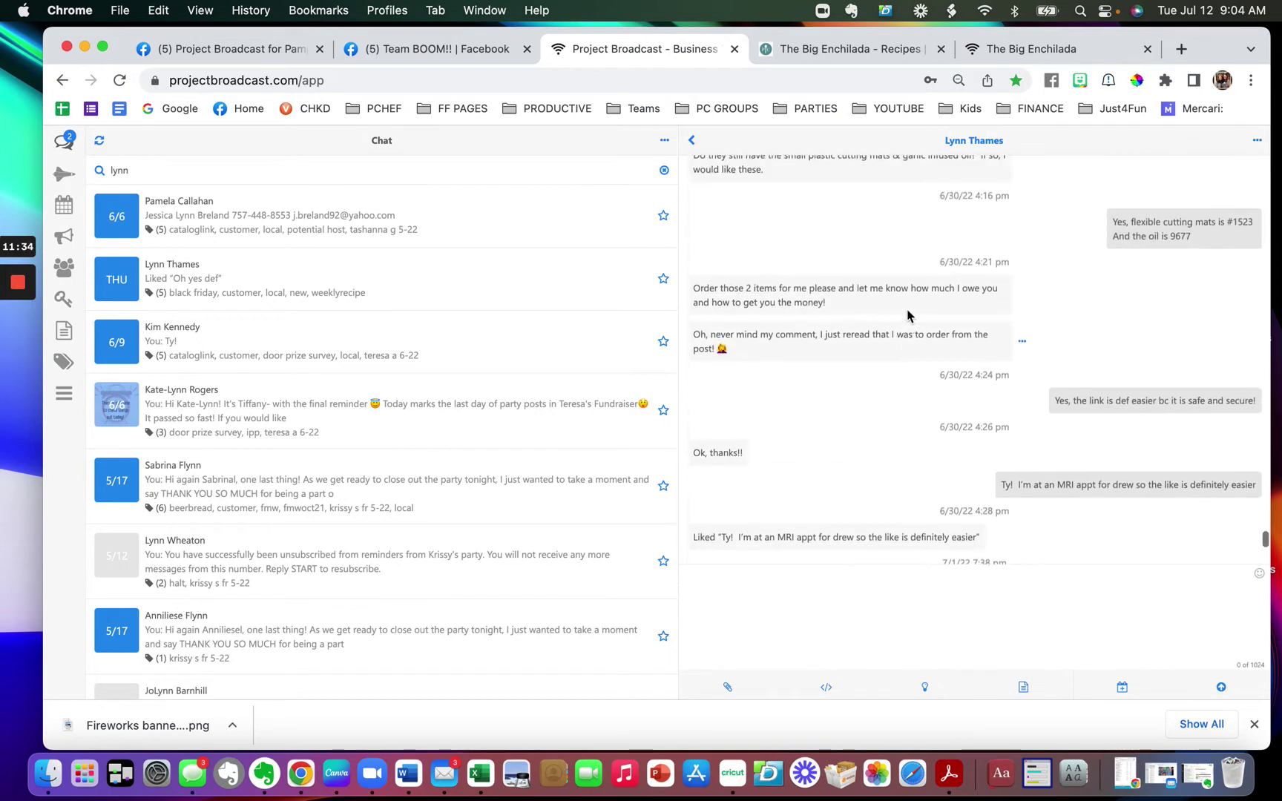
{"action": "scroll", "coordinate": [908, 316], "scroll_direction": "up", "scroll_amount": 10}
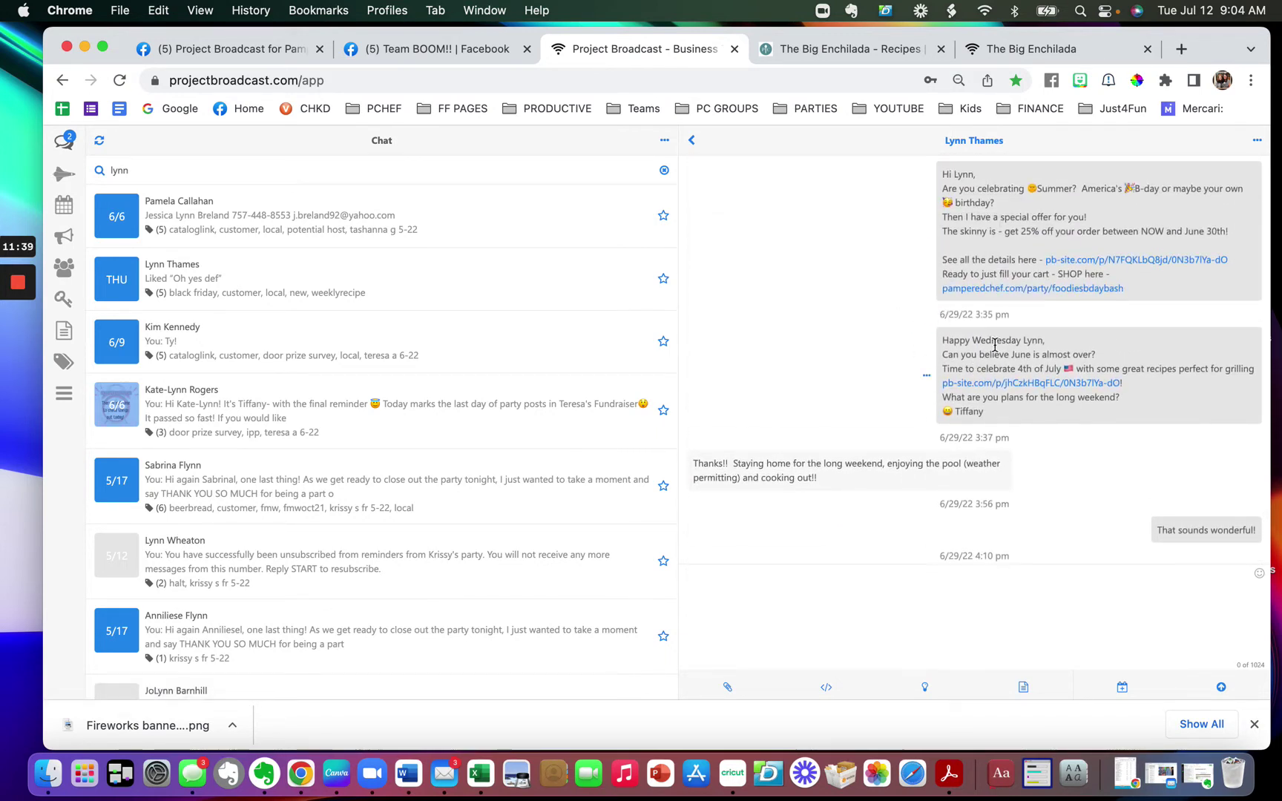
{"action": "scroll", "coordinate": [1033, 327], "scroll_direction": "up", "scroll_amount": 3}
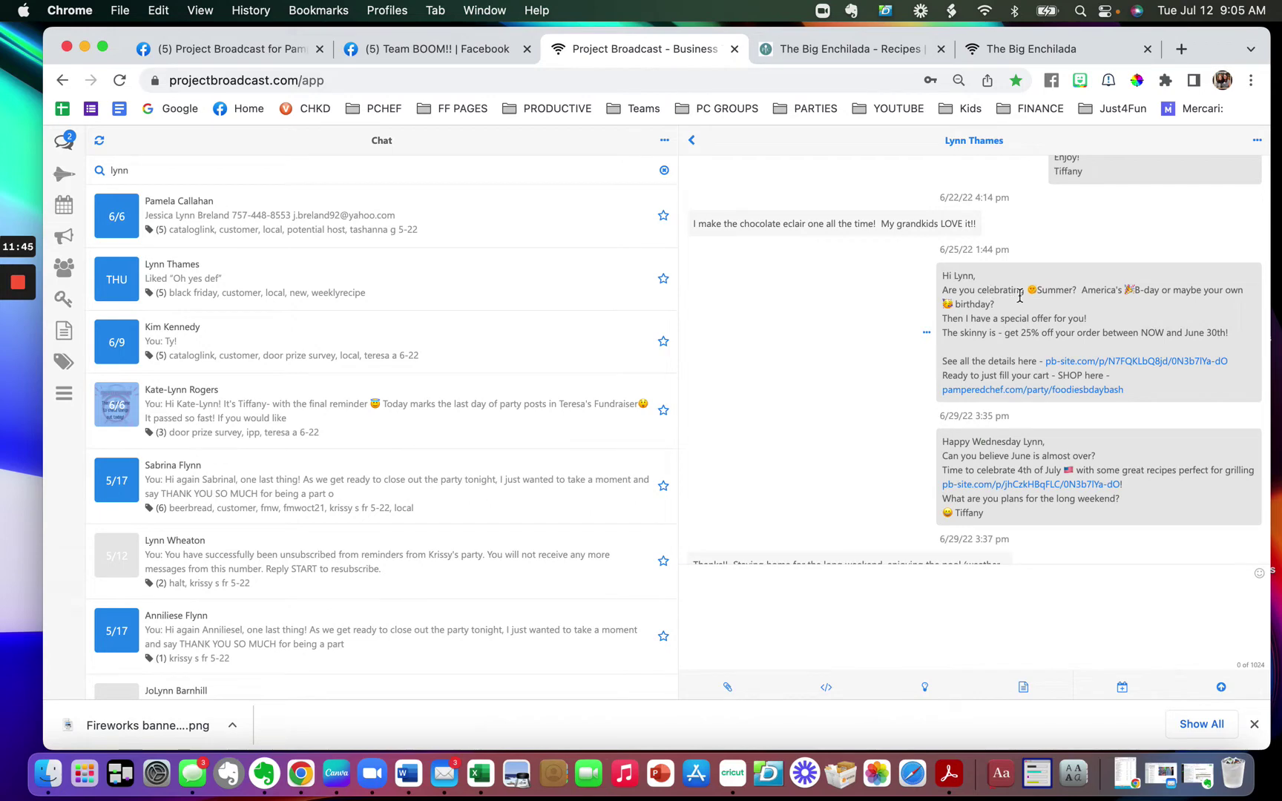
{"action": "scroll", "coordinate": [1017, 304], "scroll_direction": "up", "scroll_amount": 3}
{"action": "scroll", "coordinate": [1021, 327], "scroll_direction": "up", "scroll_amount": 10}
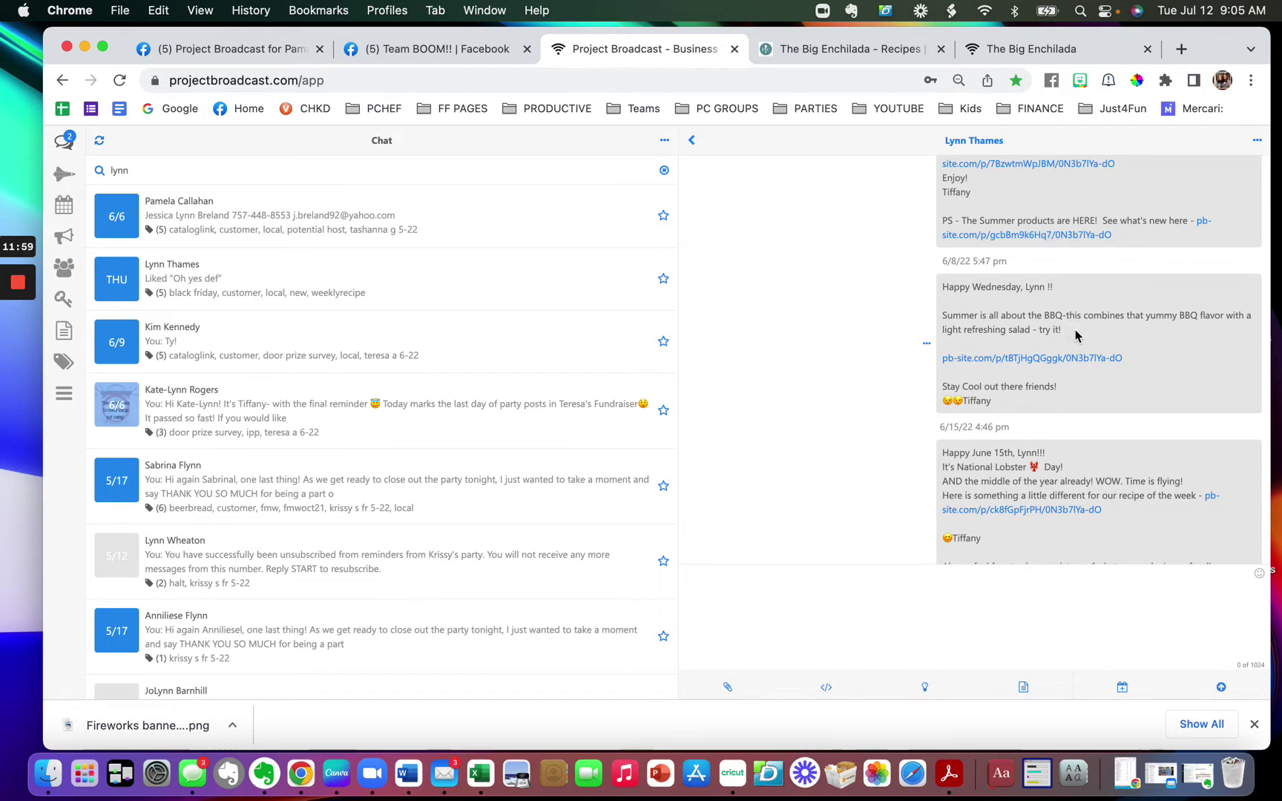
{"action": "scroll", "coordinate": [1075, 336], "scroll_direction": "up", "scroll_amount": 10}
{"action": "scroll", "coordinate": [1076, 335], "scroll_direction": "up", "scroll_amount": 3}
{"action": "scroll", "coordinate": [1045, 371], "scroll_direction": "up", "scroll_amount": 5}
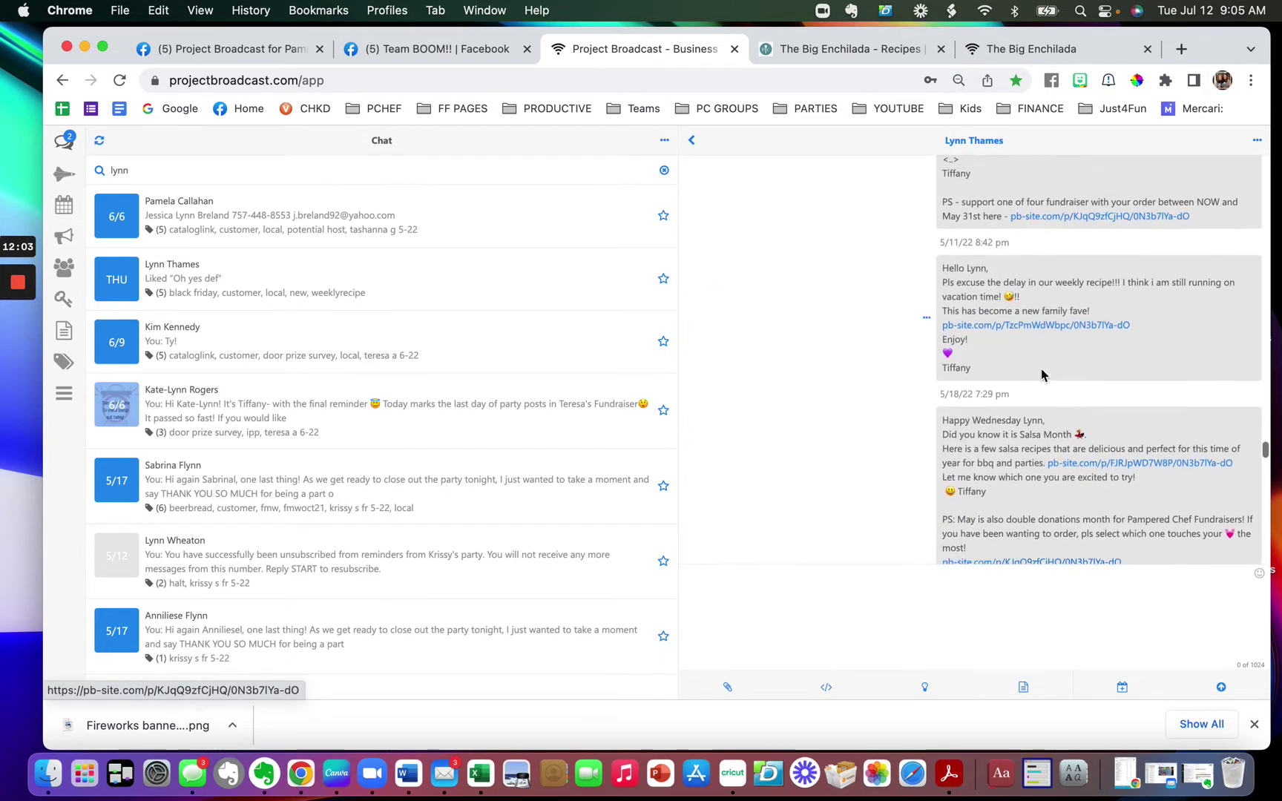
{"action": "scroll", "coordinate": [1042, 374], "scroll_direction": "up", "scroll_amount": 5}
{"action": "scroll", "coordinate": [1042, 374], "scroll_direction": "up", "scroll_amount": 10}
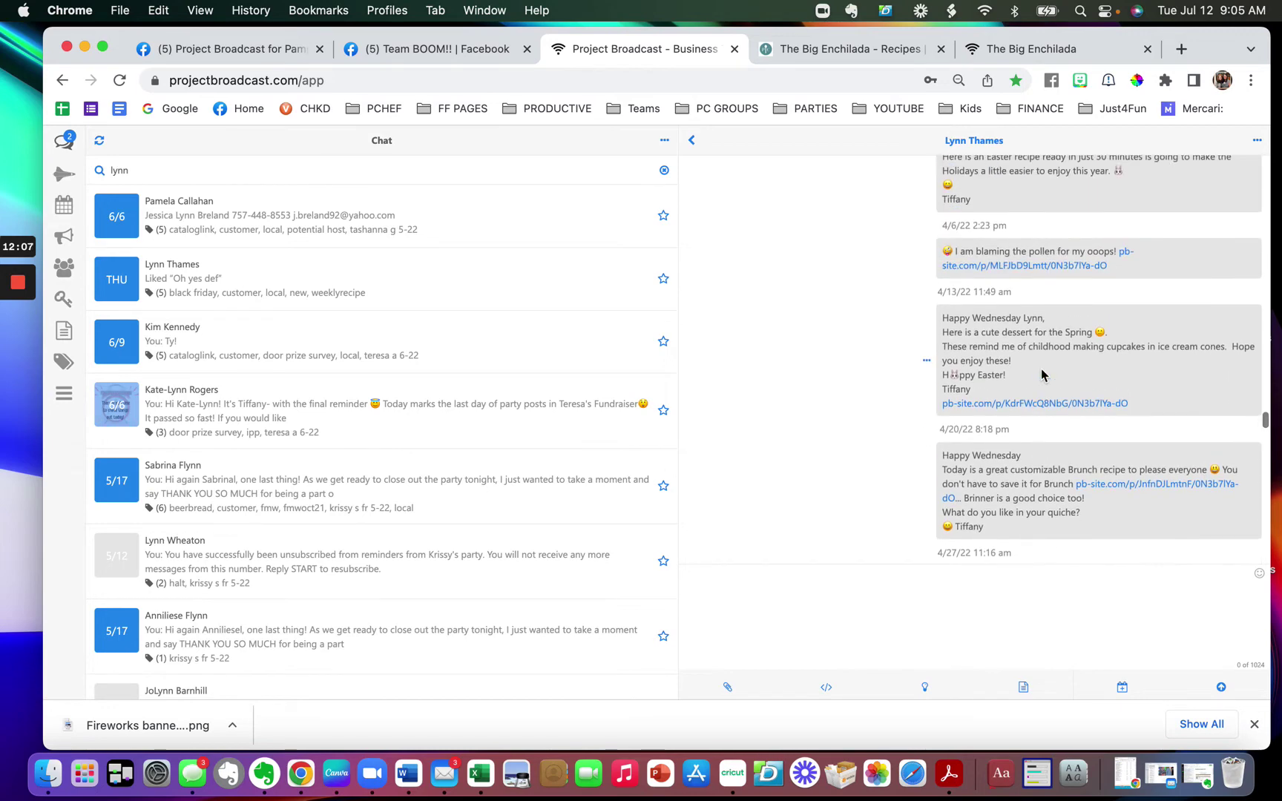
{"action": "scroll", "coordinate": [864, 344], "scroll_direction": "up", "scroll_amount": 4}
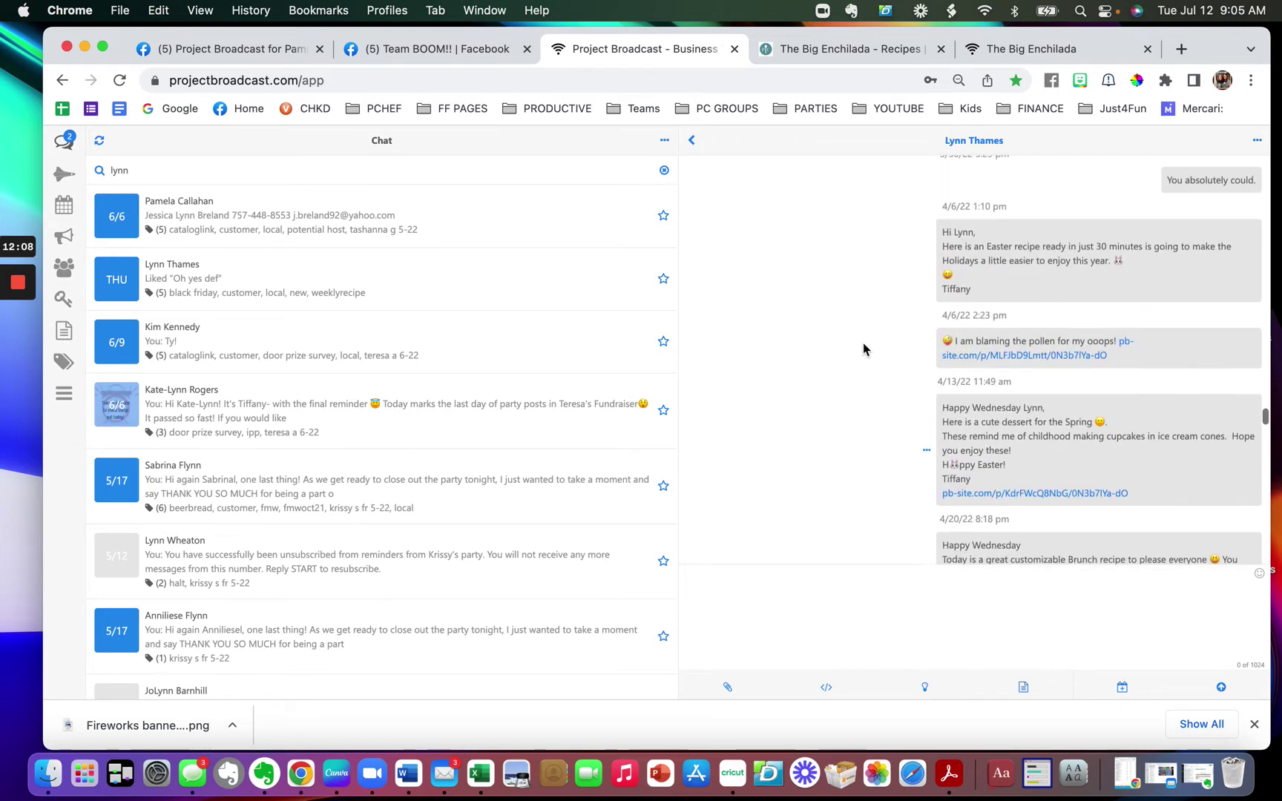
Step: Return to the late June messages, view the 25% off summer offer's details page, and close it
{"action": "scroll", "coordinate": [863, 344], "scroll_direction": "down", "scroll_amount": 3}
{"action": "scroll", "coordinate": [863, 343], "scroll_direction": "down", "scroll_amount": 20}
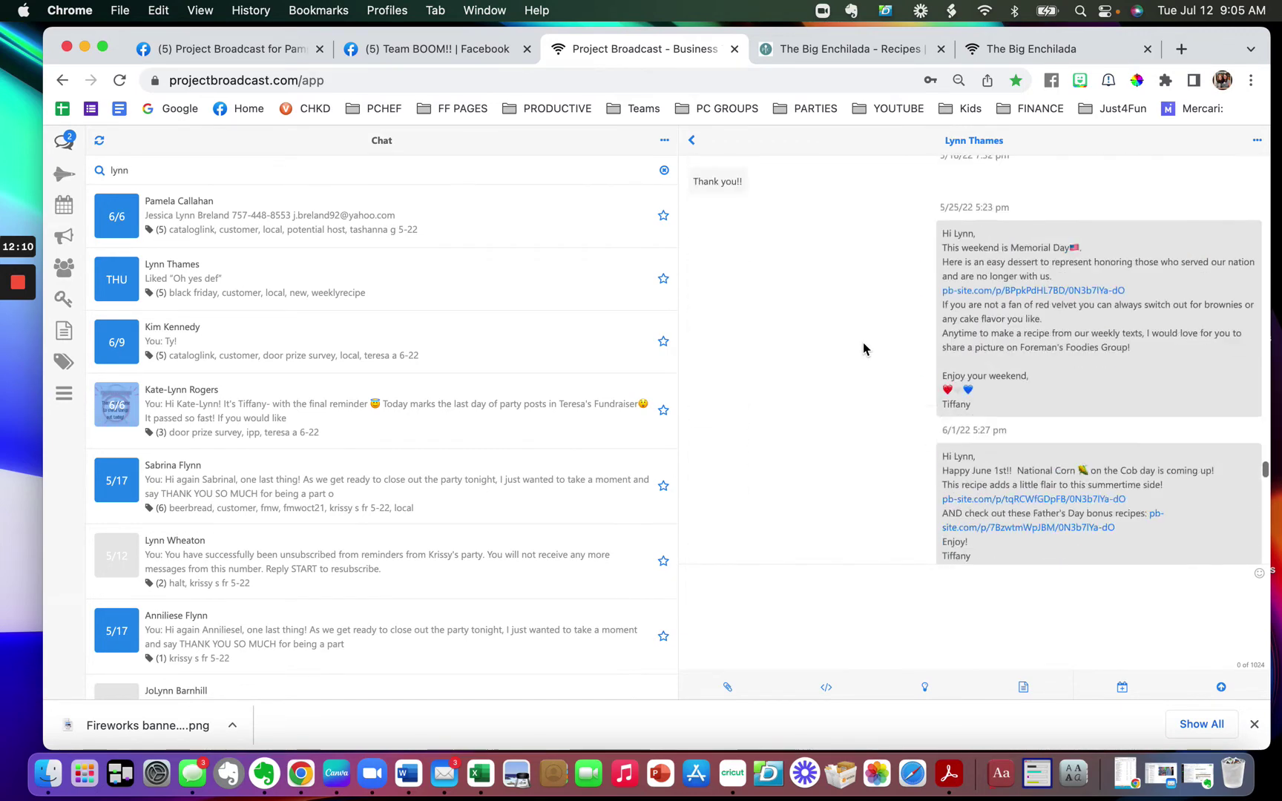
{"action": "scroll", "coordinate": [862, 342], "scroll_direction": "down", "scroll_amount": 3}
{"action": "scroll", "coordinate": [864, 345], "scroll_direction": "up", "scroll_amount": 8}
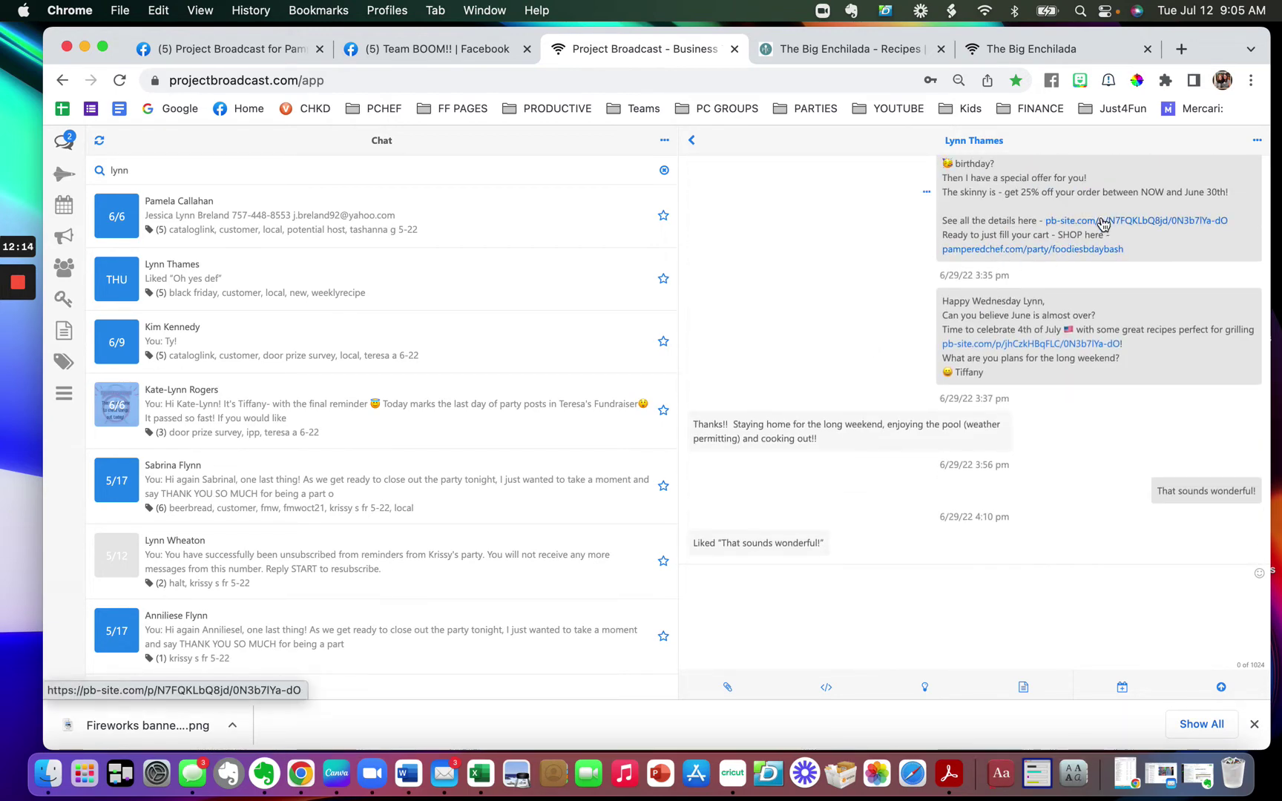
{"action": "left_click", "coordinate": [1102, 222]}
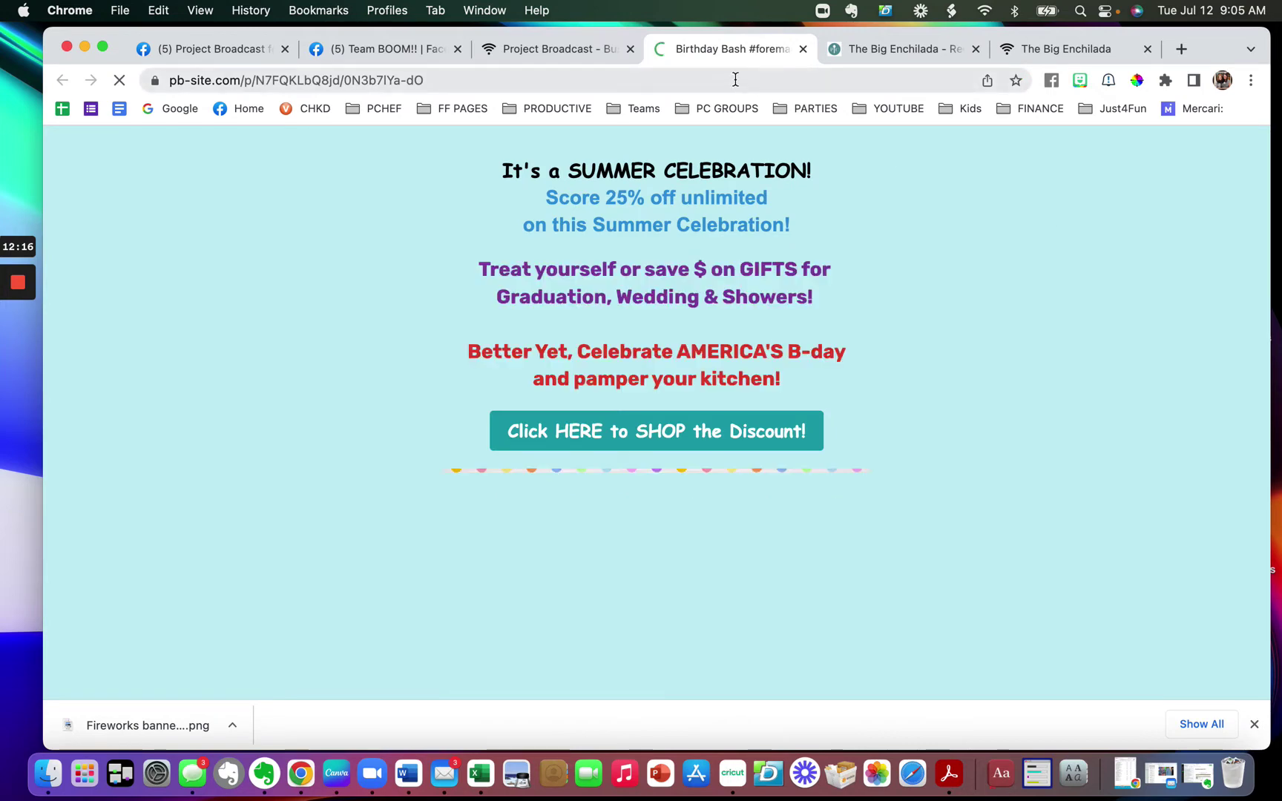
{"action": "left_click", "coordinate": [820, 49]}
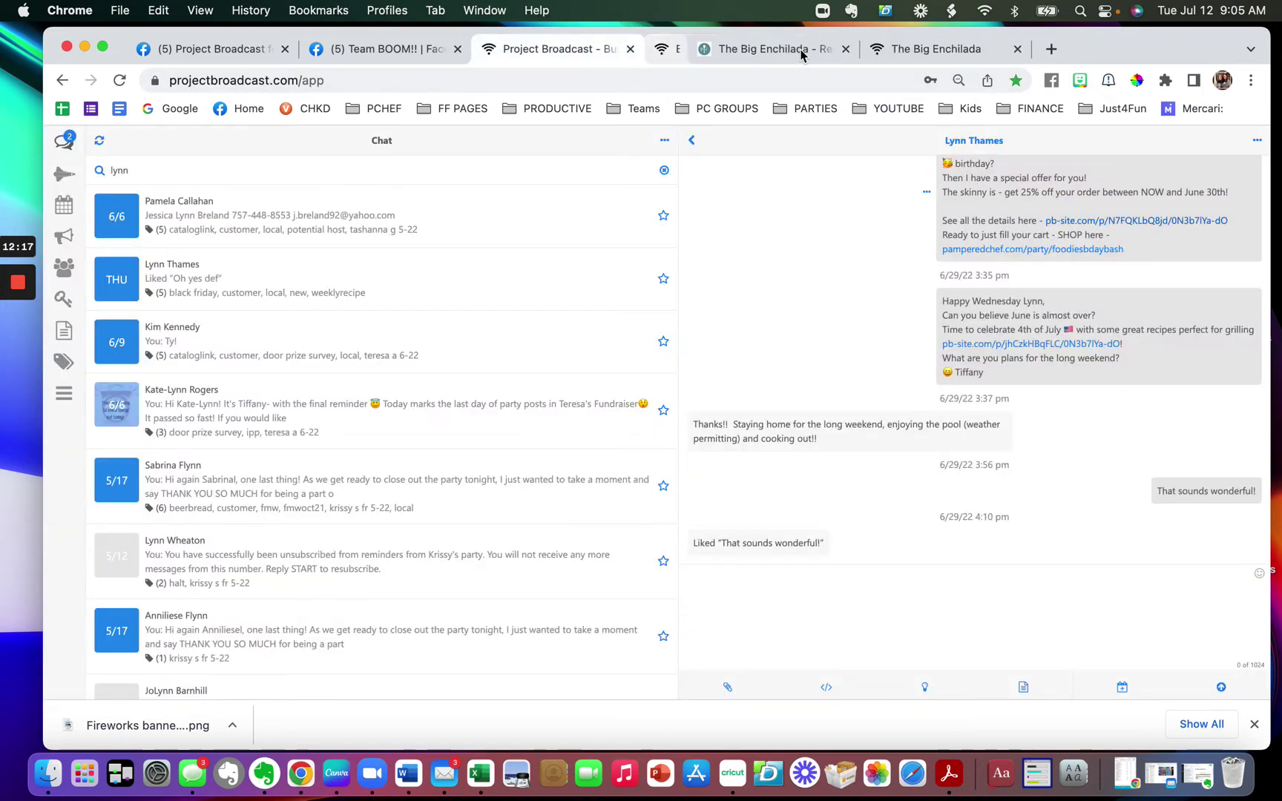
Step: Open the 4th of July recipes link from the 6/29/22 message and look over its main dish choices
{"action": "left_click", "coordinate": [1036, 348]}
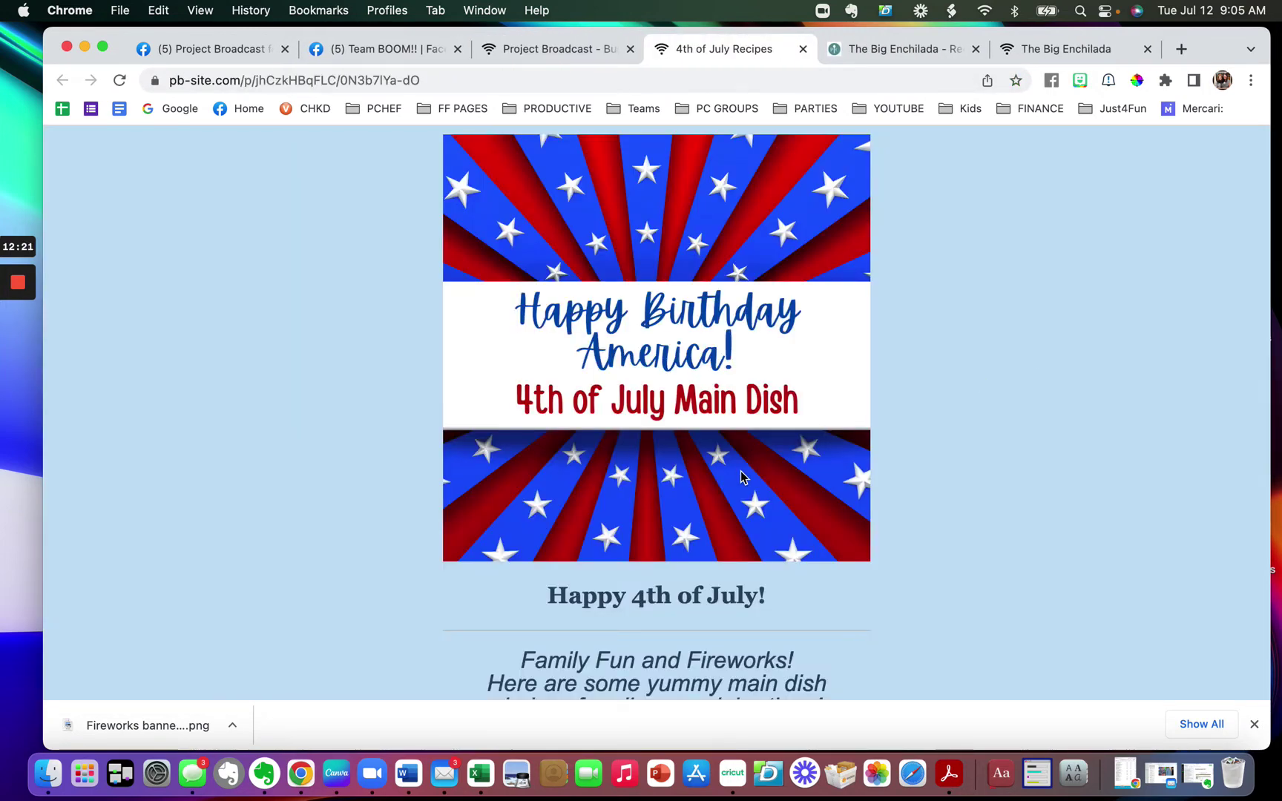
{"action": "scroll", "coordinate": [744, 473], "scroll_direction": "down", "scroll_amount": 8}
{"action": "scroll", "coordinate": [741, 475], "scroll_direction": "down", "scroll_amount": 8}
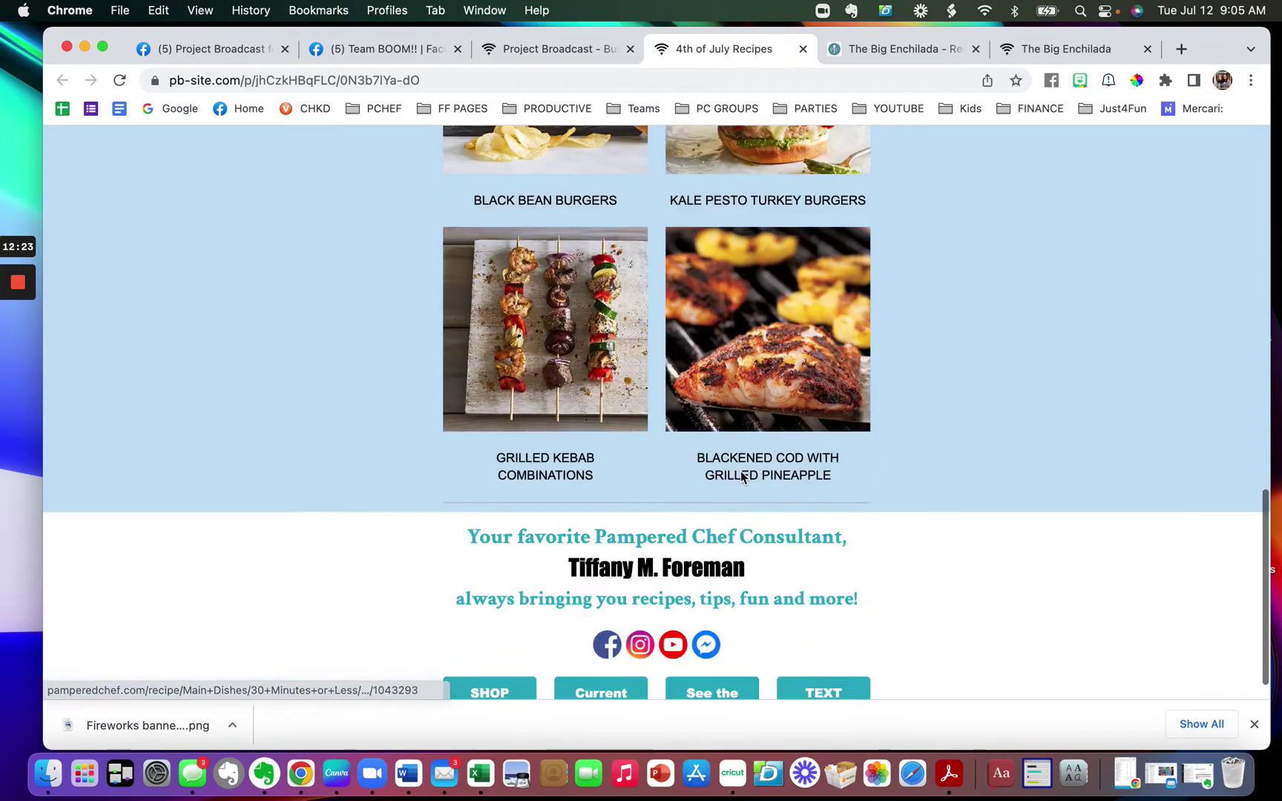
{"action": "scroll", "coordinate": [740, 473], "scroll_direction": "up", "scroll_amount": 6}
{"action": "scroll", "coordinate": [740, 476], "scroll_direction": "up", "scroll_amount": 4}
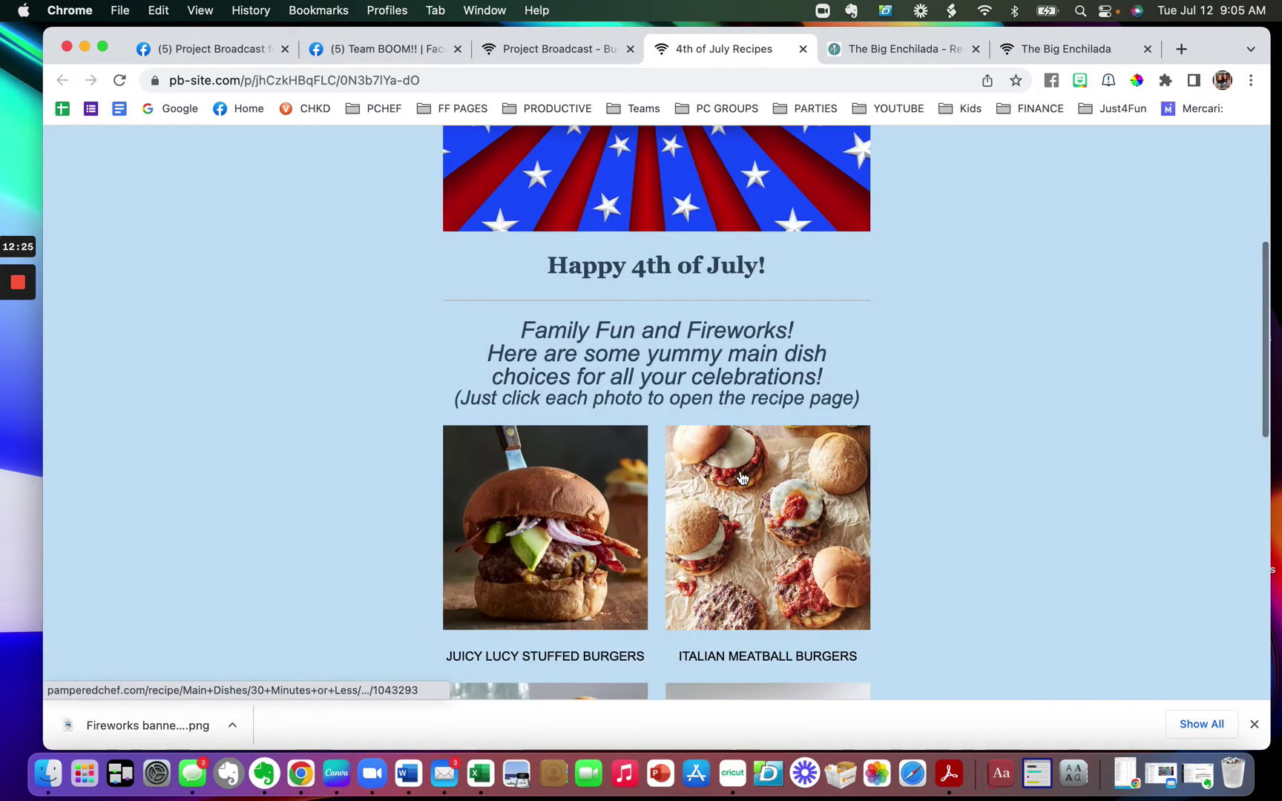
{"action": "scroll", "coordinate": [740, 476], "scroll_direction": "up", "scroll_amount": 5}
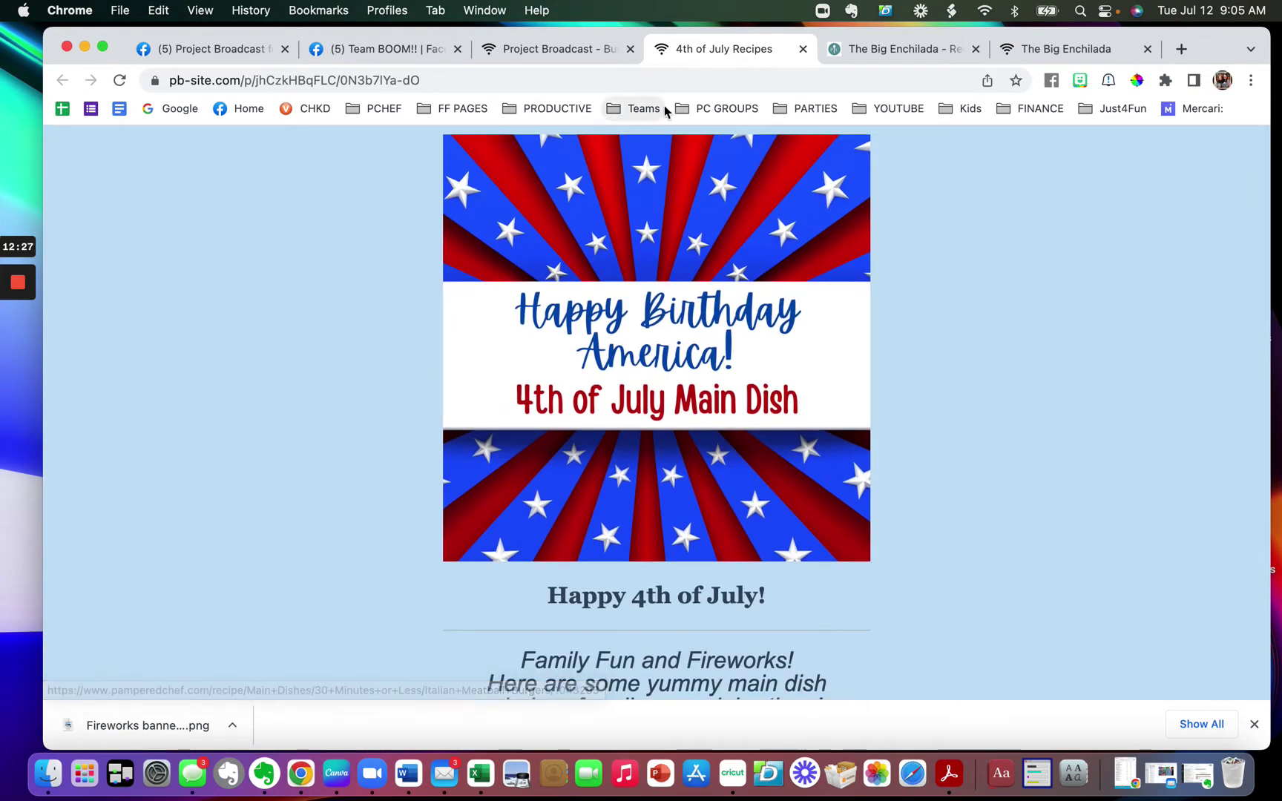
Step: Return to Project Broadcast, go to Landing Pages and search for "july"
{"action": "left_click", "coordinate": [570, 50]}
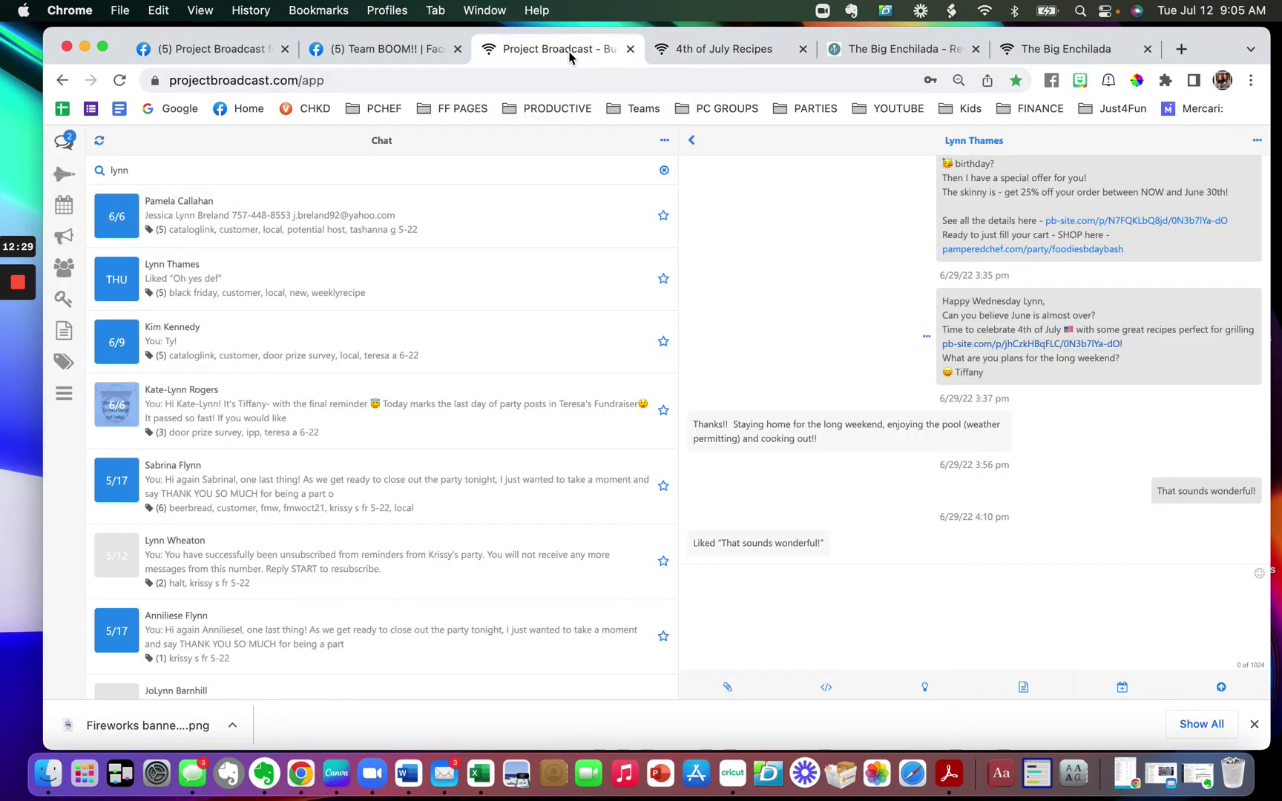
{"action": "left_click", "coordinate": [67, 398]}
{"action": "left_click", "coordinate": [115, 341]}
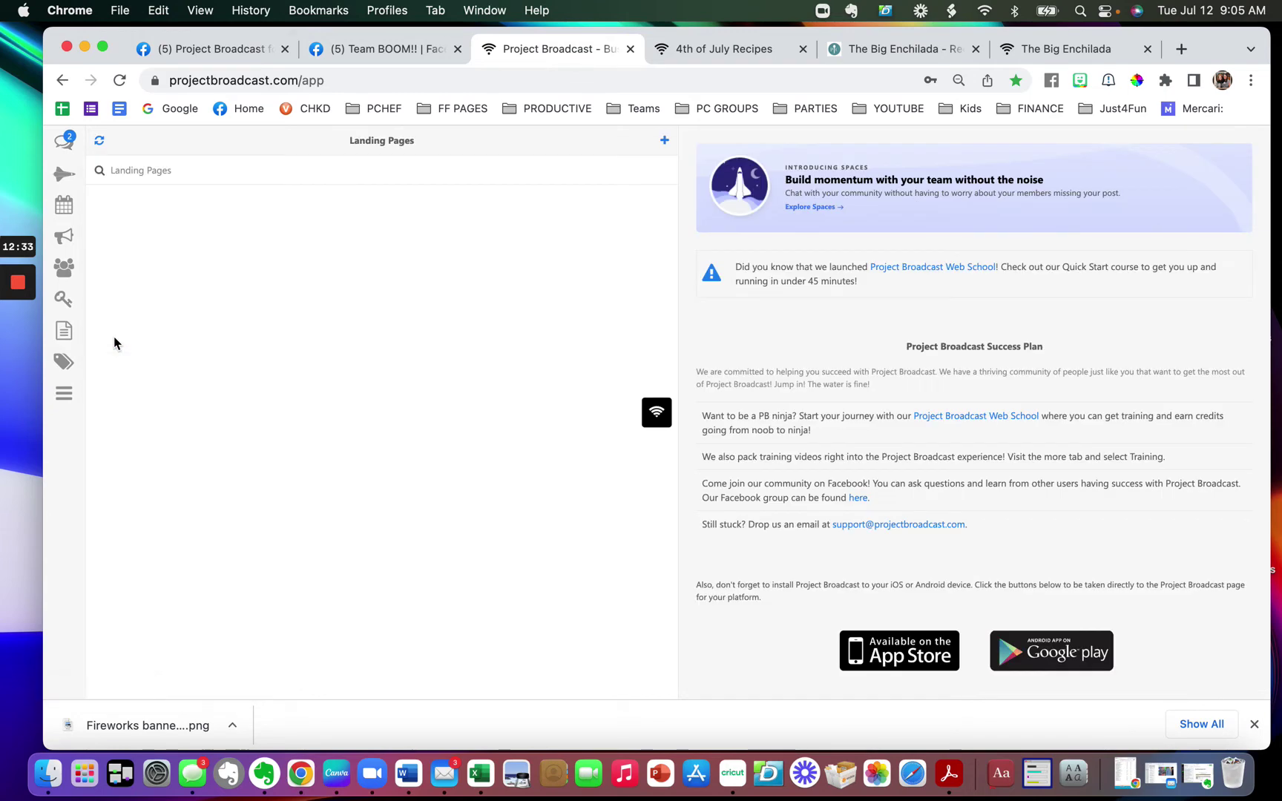
{"action": "left_click", "coordinate": [159, 171]}
{"action": "type", "text": "july"}
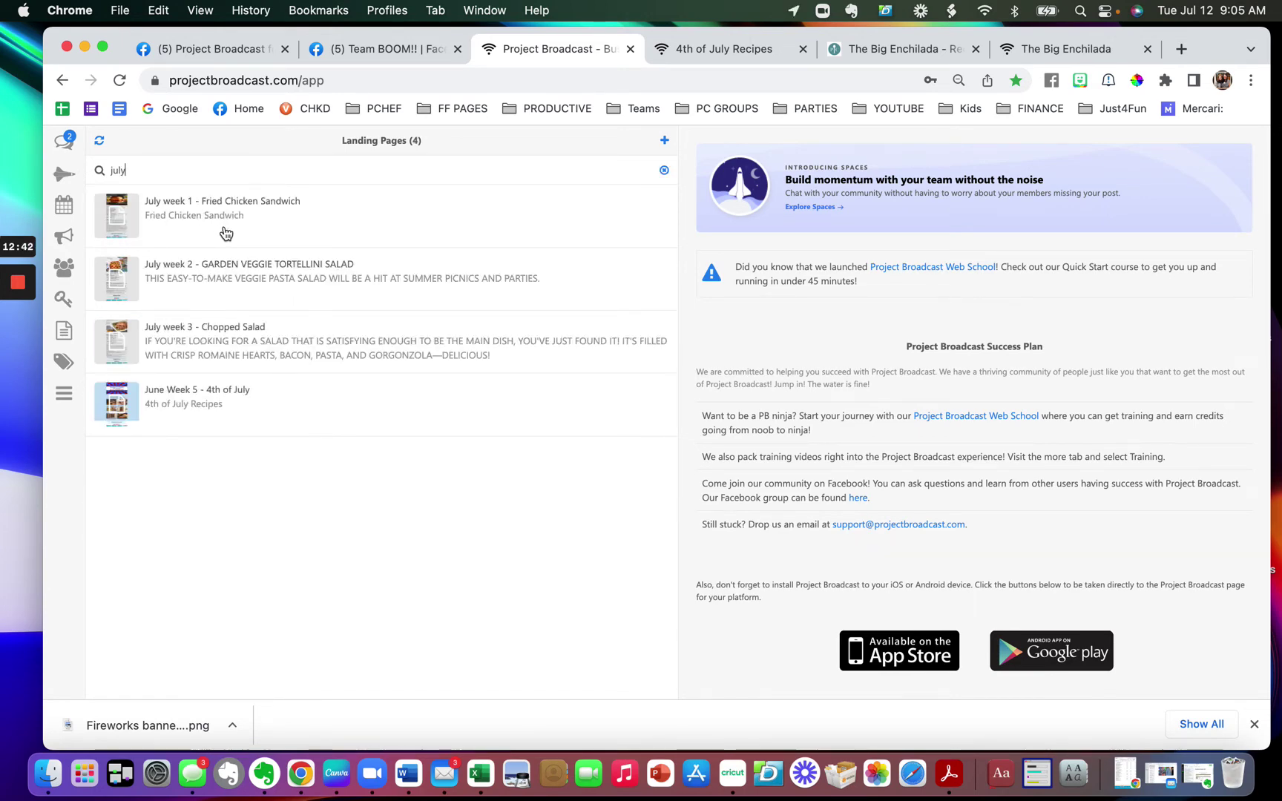
Step: Open the "July week 1 - Fried Chicken Sandwich" landing page and highlight its Views heading
{"action": "left_click", "coordinate": [226, 233]}
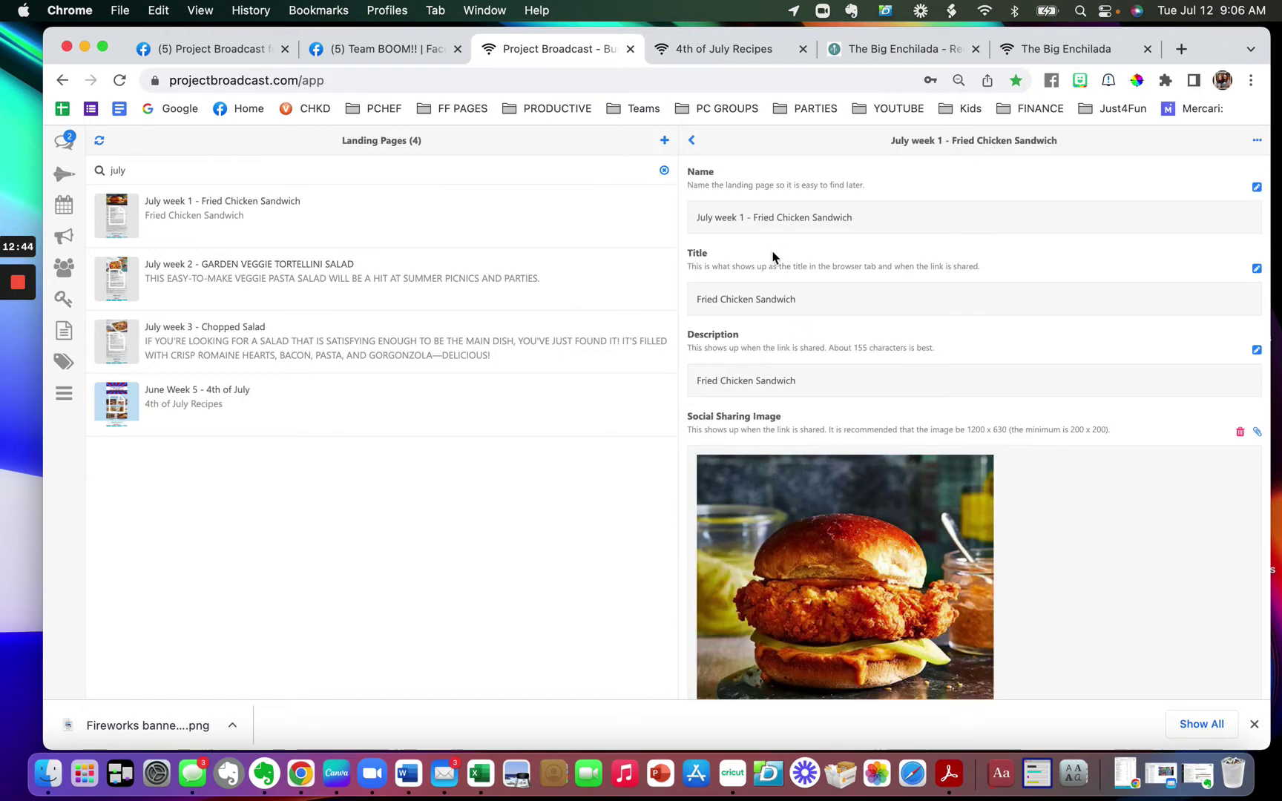
{"action": "scroll", "coordinate": [794, 422], "scroll_direction": "down", "scroll_amount": 5}
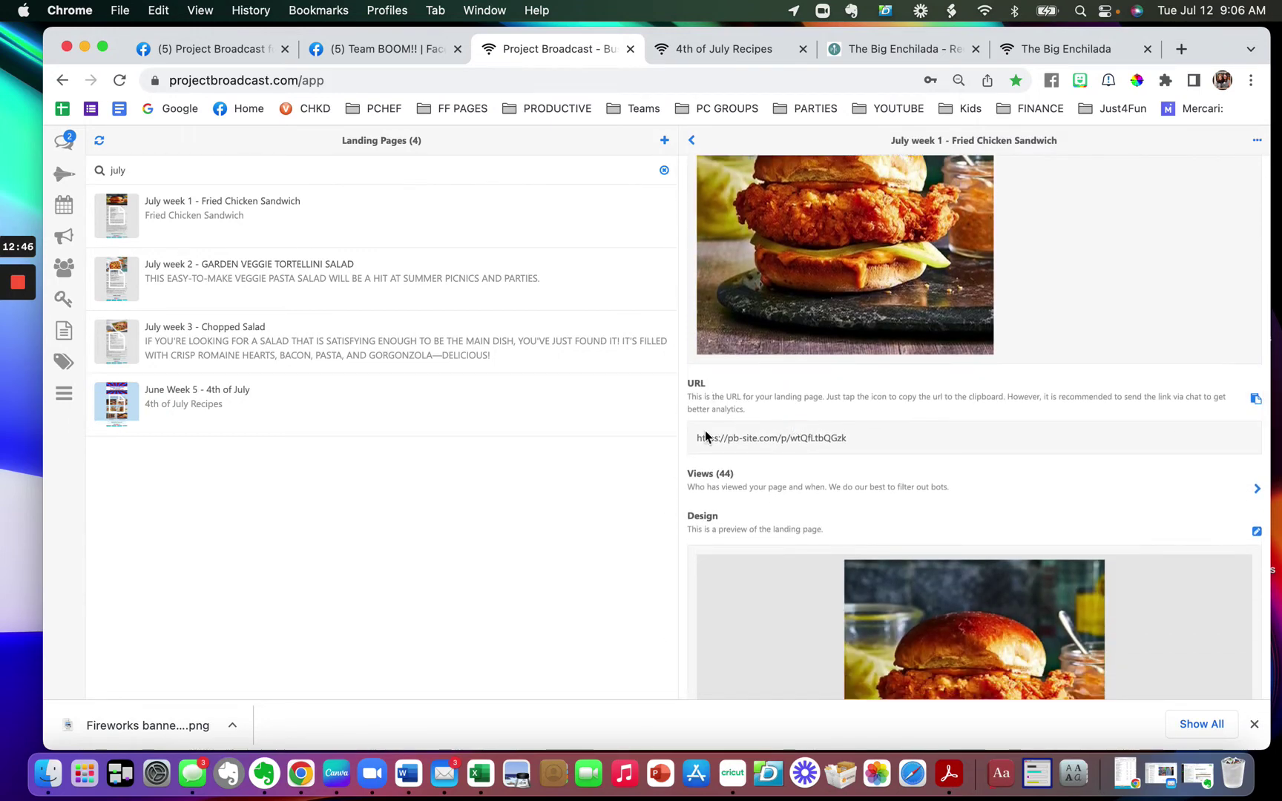
{"action": "left_click_drag", "start_coordinate": [697, 477], "coordinate": [689, 477]}
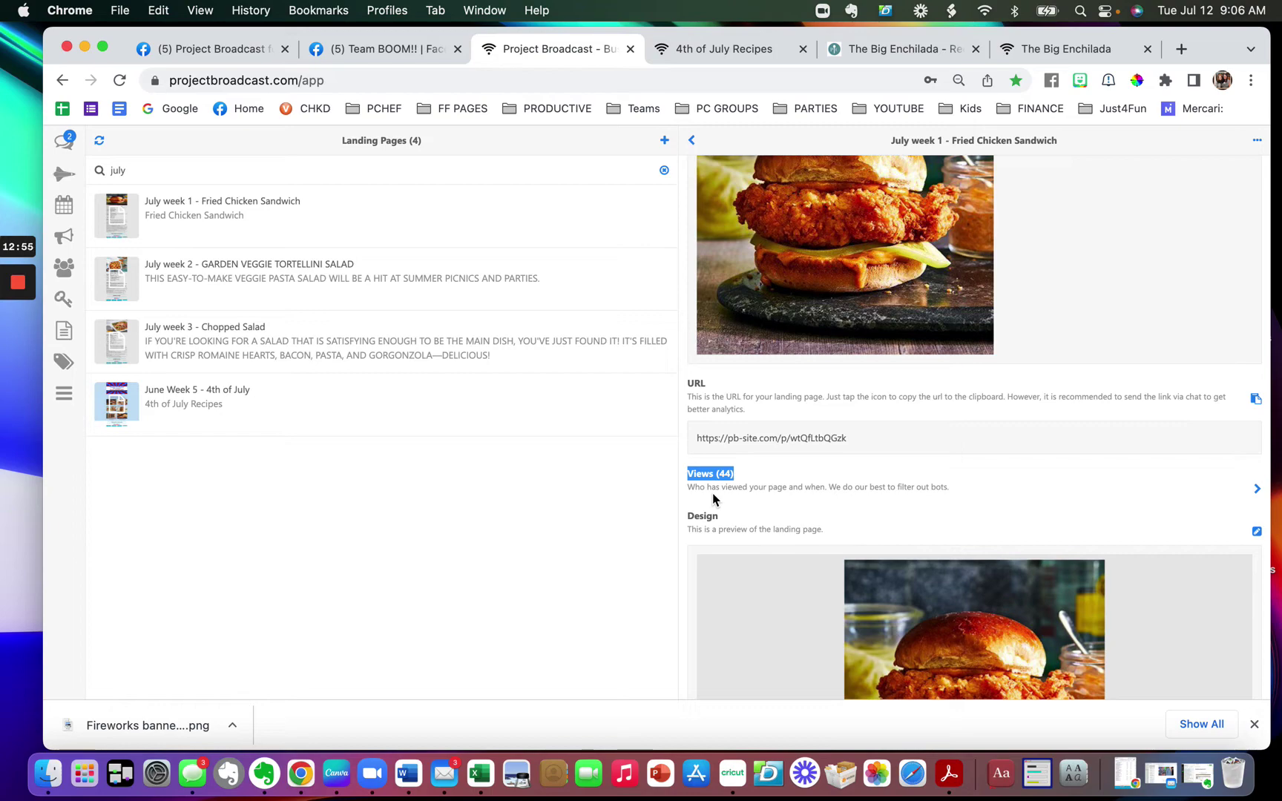
Step: Compare The Big Enchilada's Pampered Chef web page and address with its landing page version, and return to Project Broadcast
{"action": "left_click", "coordinate": [908, 51]}
{"action": "scroll", "coordinate": [697, 215], "scroll_direction": "up", "scroll_amount": 10}
{"action": "left_click", "coordinate": [629, 84]}
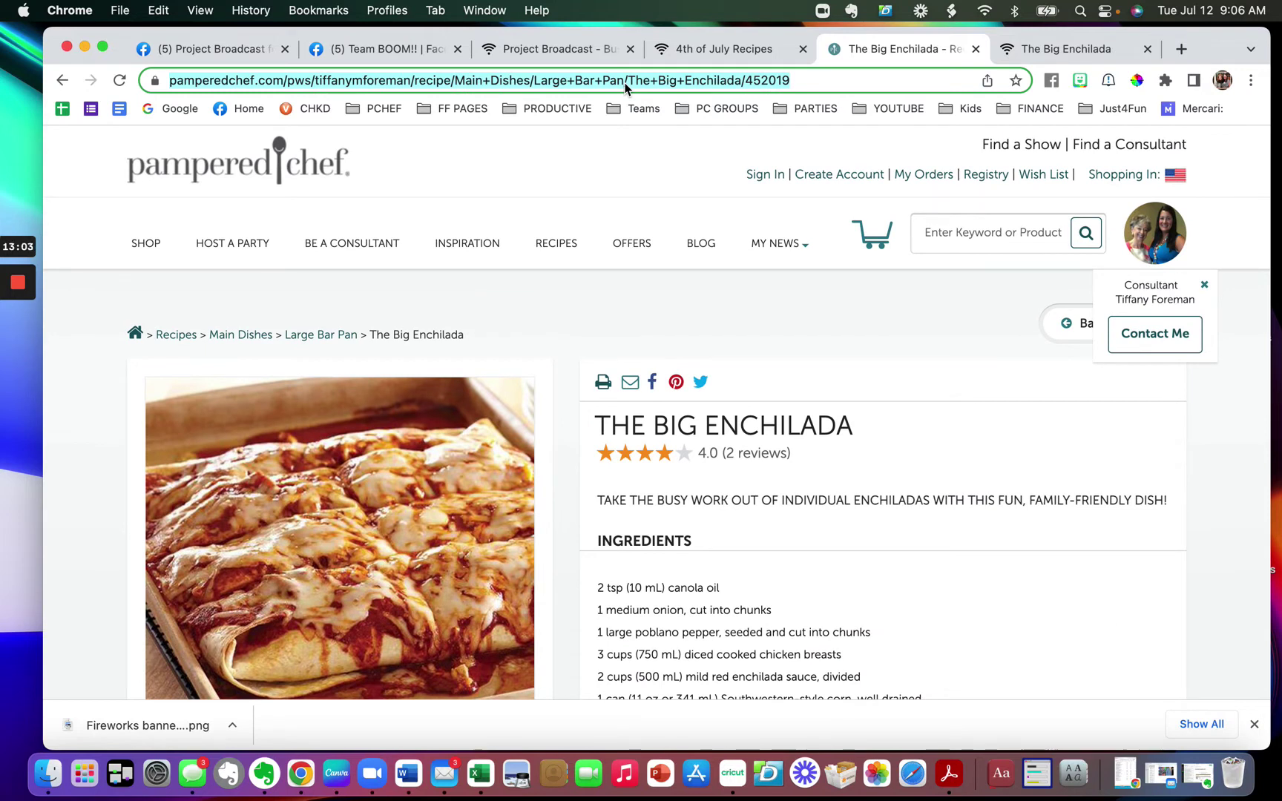
{"action": "left_click", "coordinate": [1051, 51]}
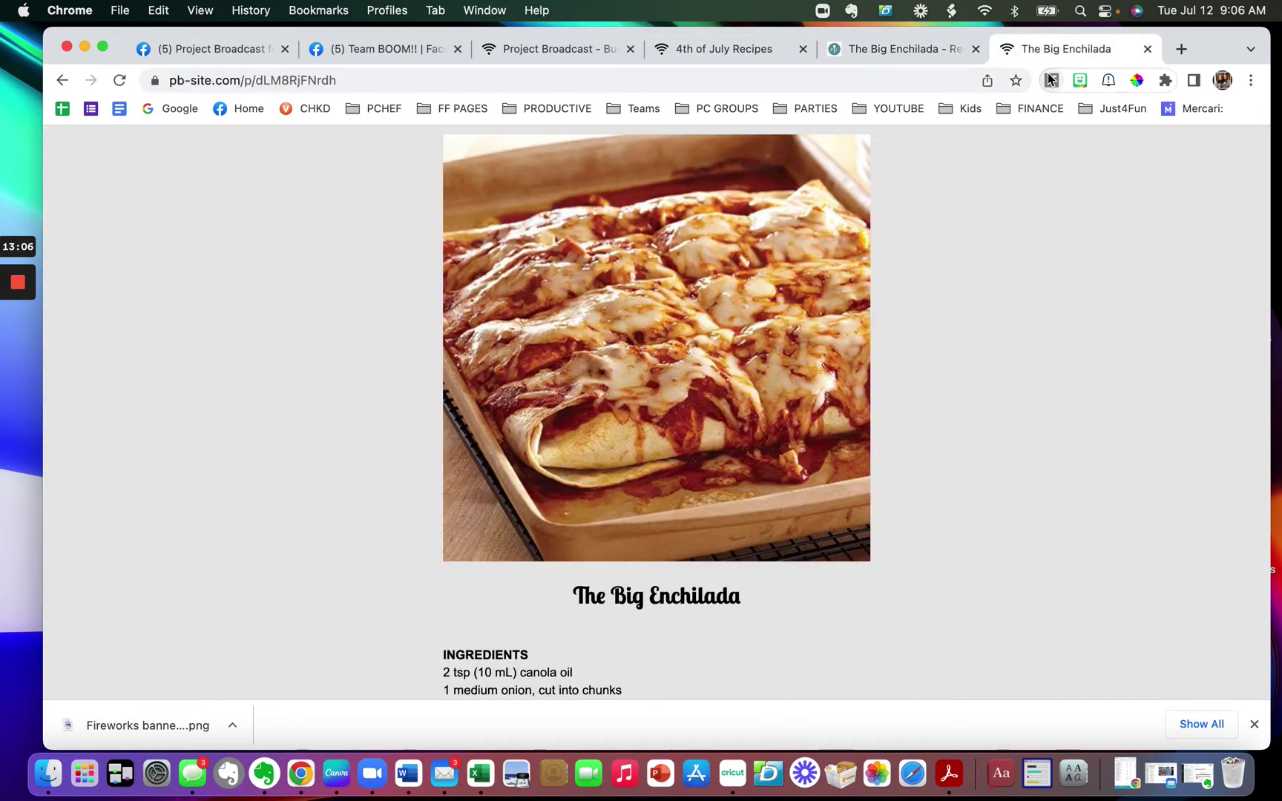
{"action": "left_click", "coordinate": [707, 51]}
{"action": "left_click", "coordinate": [541, 49]}
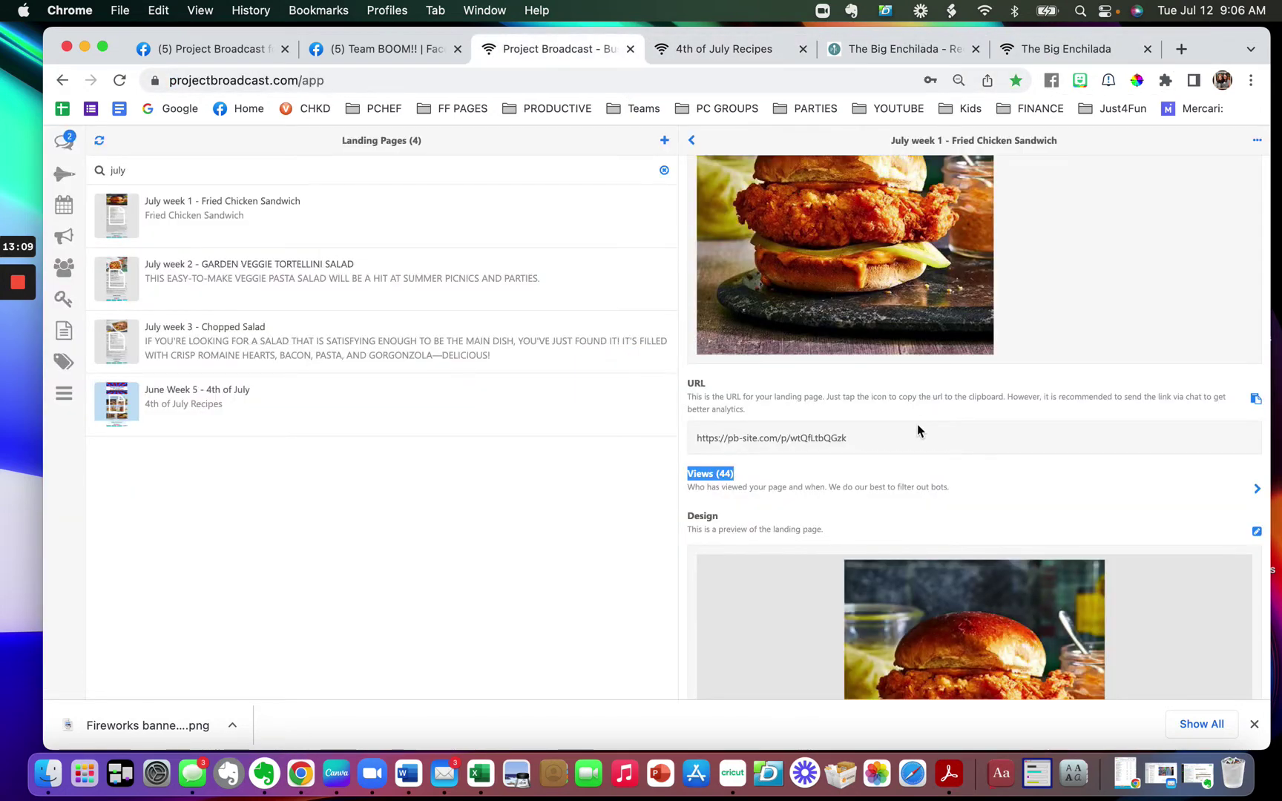
Step: Open the Fried Chicken Sandwich page's views, examine who viewed it and when, and return to the page's details
{"action": "left_click", "coordinate": [1258, 493]}
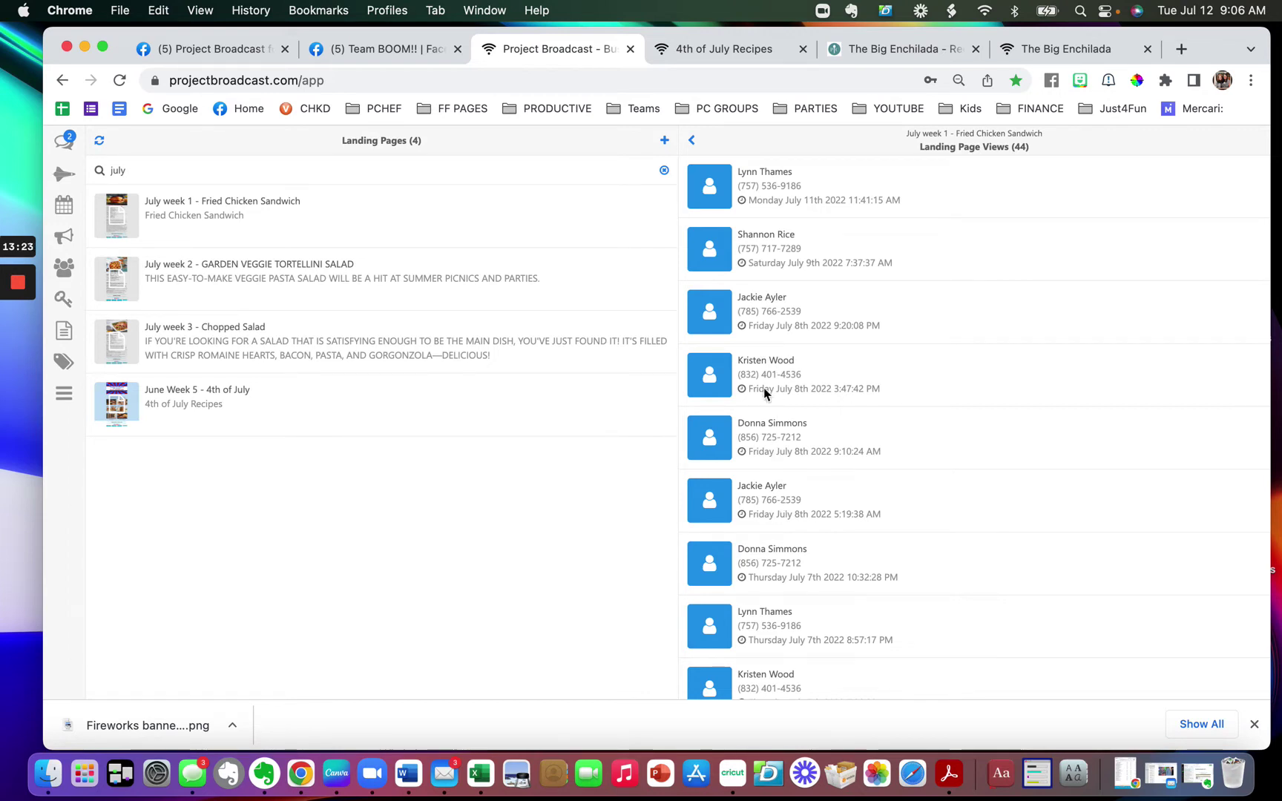
{"action": "scroll", "coordinate": [776, 573], "scroll_direction": "down", "scroll_amount": 5}
{"action": "scroll", "coordinate": [777, 574], "scroll_direction": "down", "scroll_amount": 6}
{"action": "scroll", "coordinate": [778, 575], "scroll_direction": "down", "scroll_amount": 8}
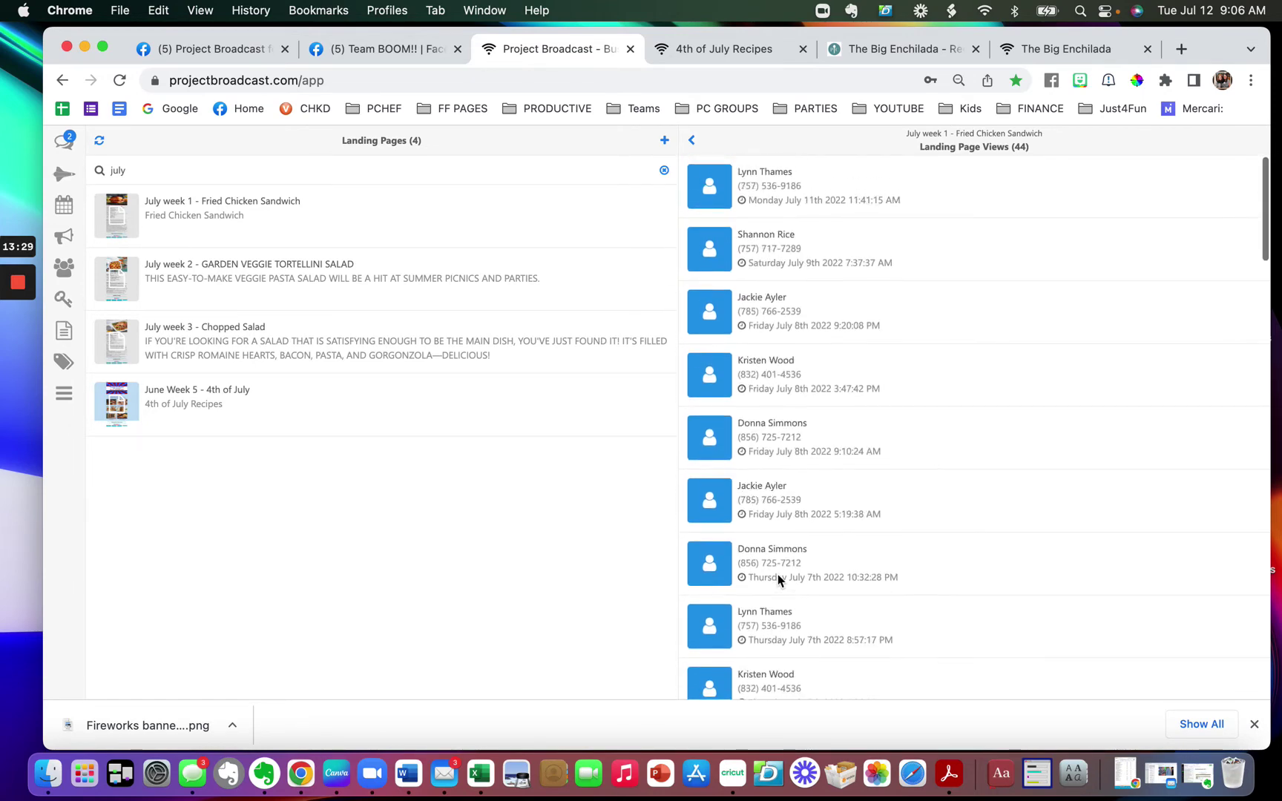
{"action": "left_click", "coordinate": [690, 141]}
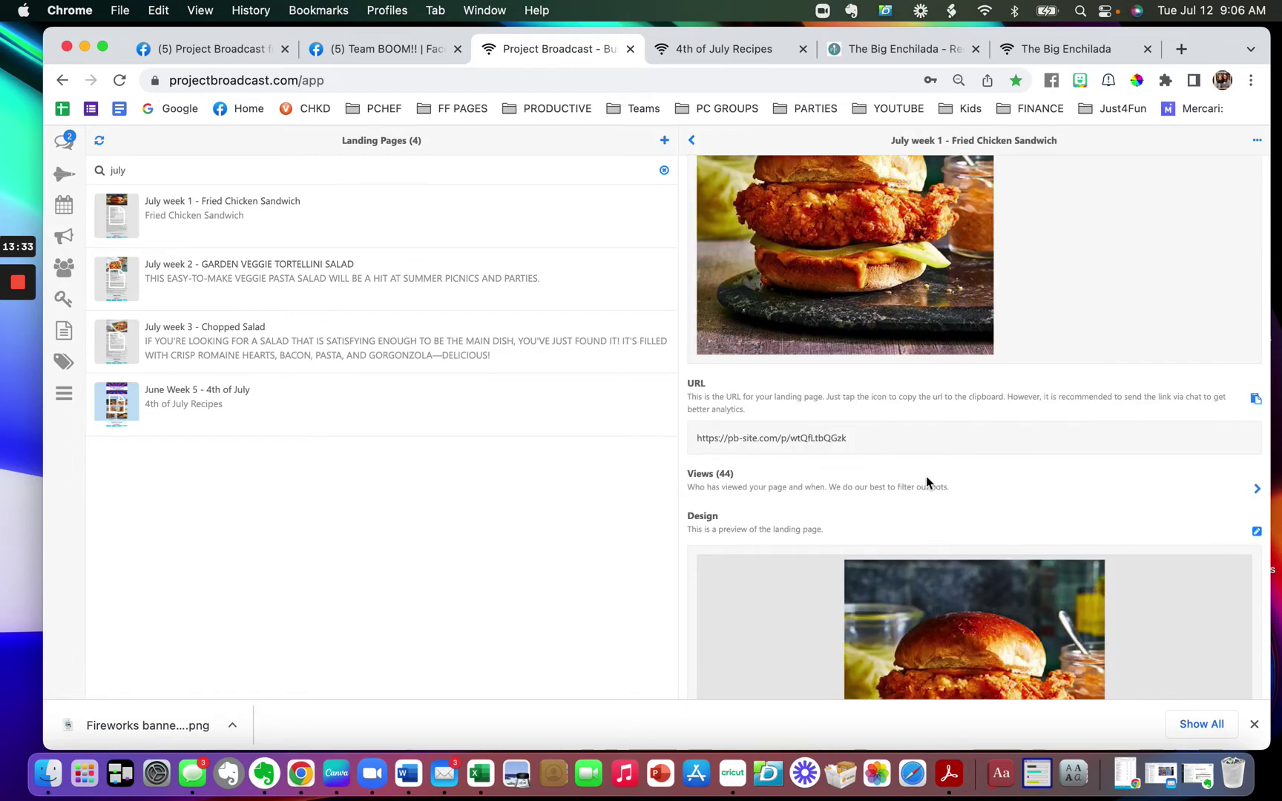
{"action": "scroll", "coordinate": [928, 481], "scroll_direction": "up", "scroll_amount": 5}
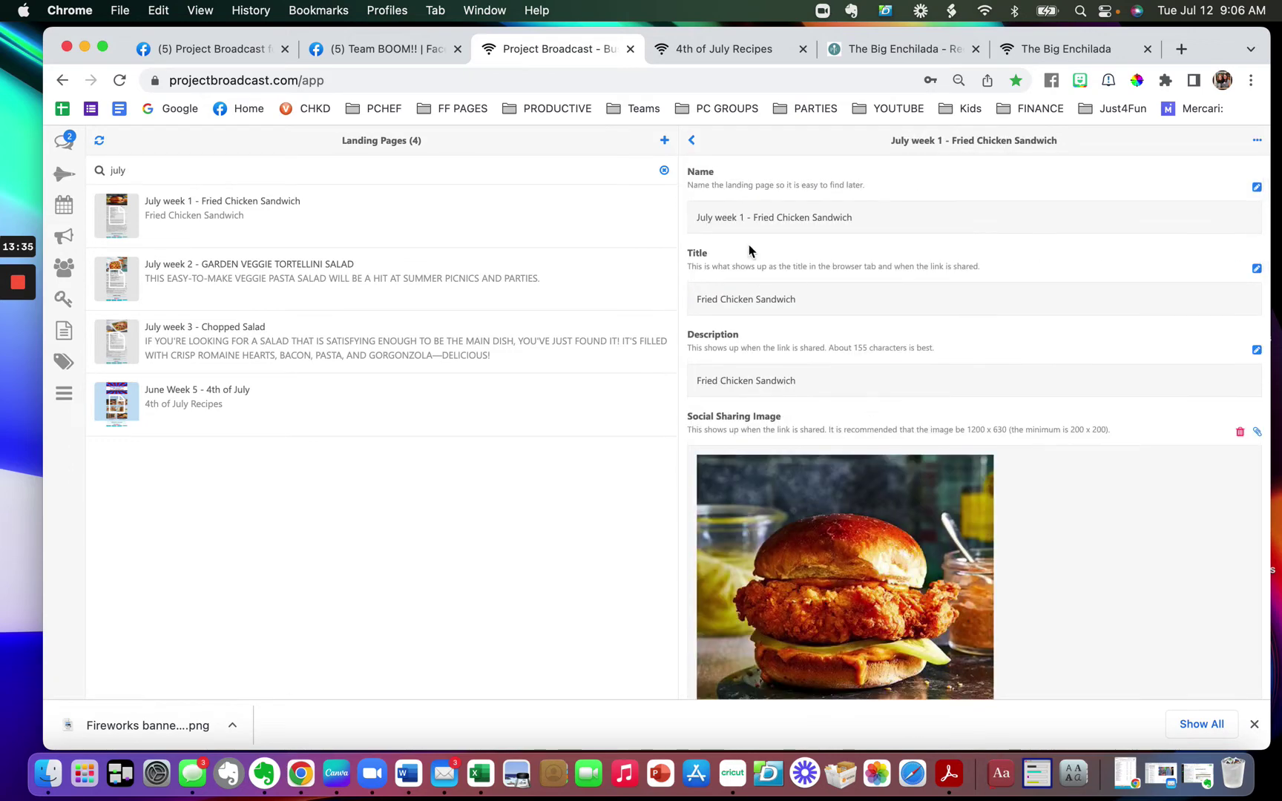
Step: Leave the Fried Chicken Sandwich page, search the landing pages for "apr" and open "April Week 4 - Big Enchilada"
{"action": "left_click", "coordinate": [693, 141]}
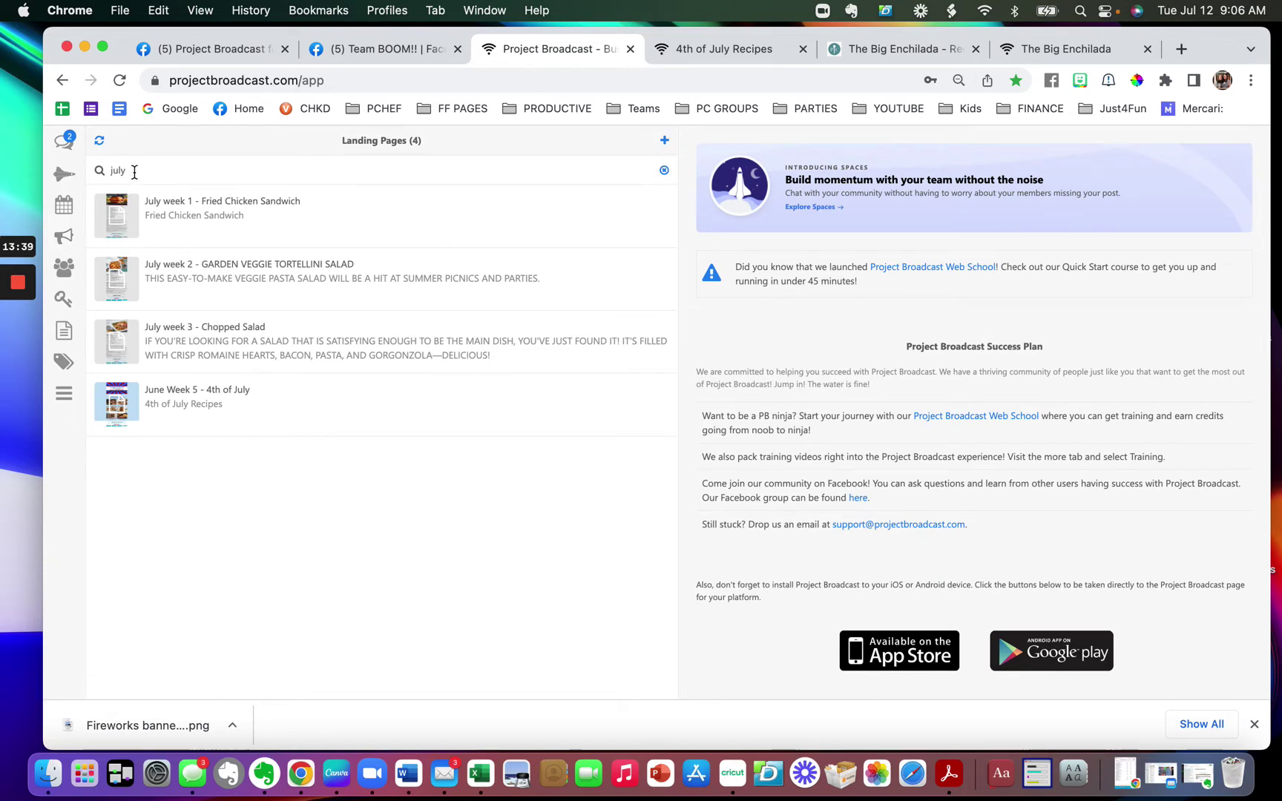
{"action": "left_click_drag", "start_coordinate": [134, 172], "coordinate": [64, 174]}
{"action": "type", "text": "apr"}
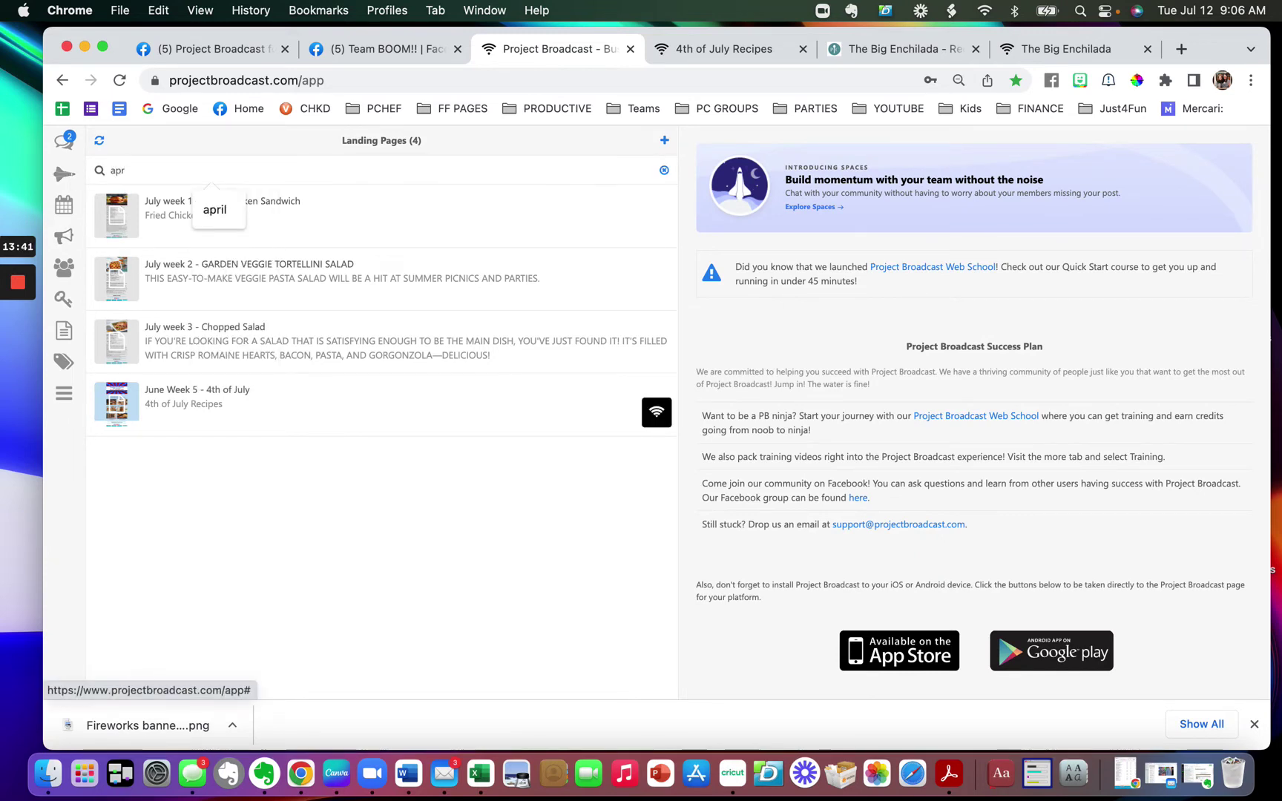
{"action": "left_click", "coordinate": [157, 232]}
{"action": "scroll", "coordinate": [858, 505], "scroll_direction": "down", "scroll_amount": 2}
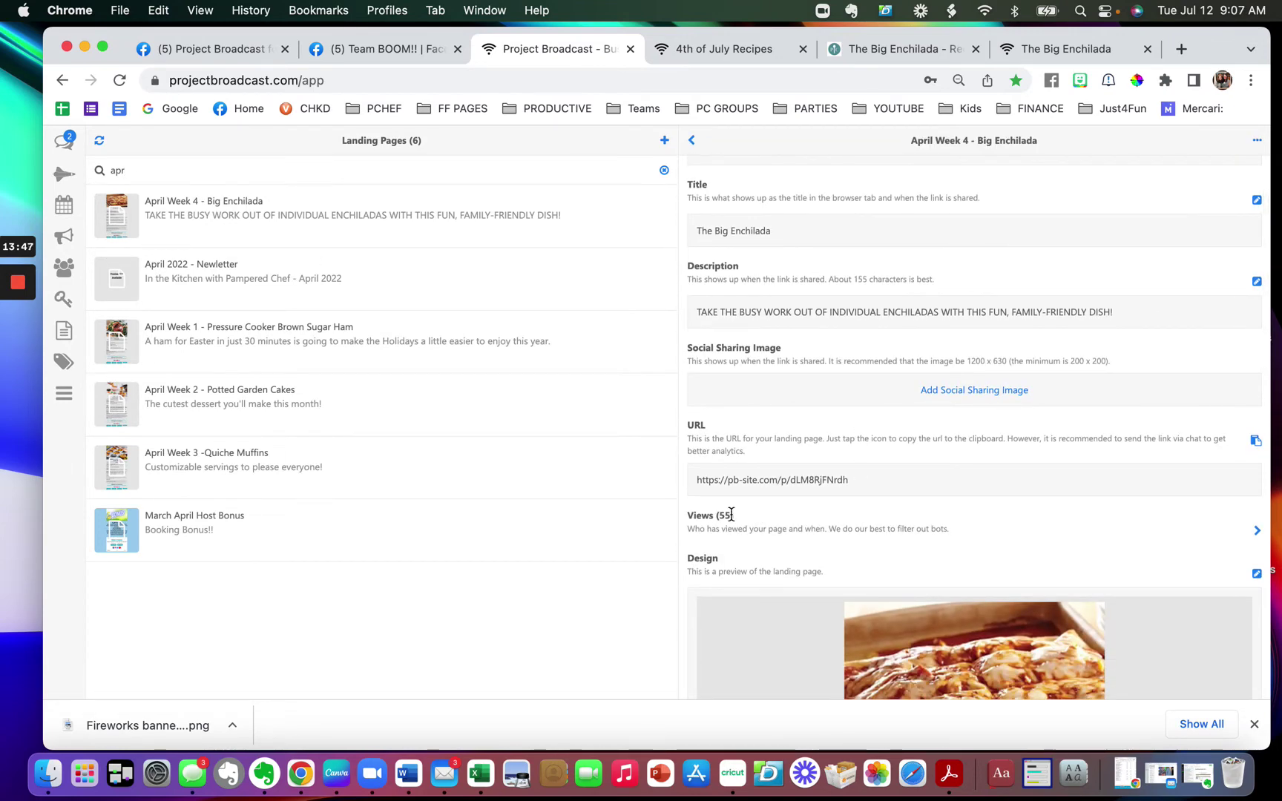
Step: Open the Big Enchilada page's views, examine who viewed it and when, and close the page's details
{"action": "left_click_drag", "start_coordinate": [733, 515], "coordinate": [691, 513]}
{"action": "left_click", "coordinate": [1256, 532]}
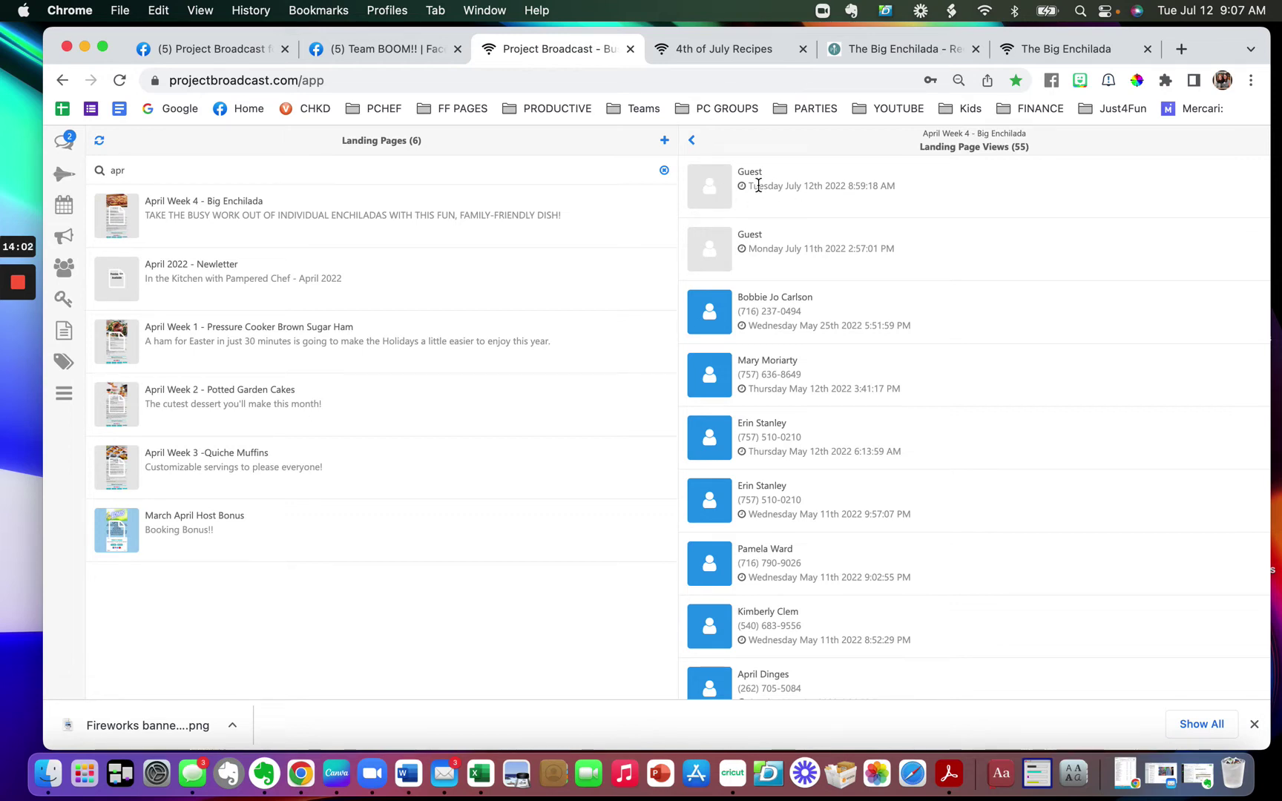
{"action": "left_click_drag", "start_coordinate": [758, 185], "coordinate": [818, 181]}
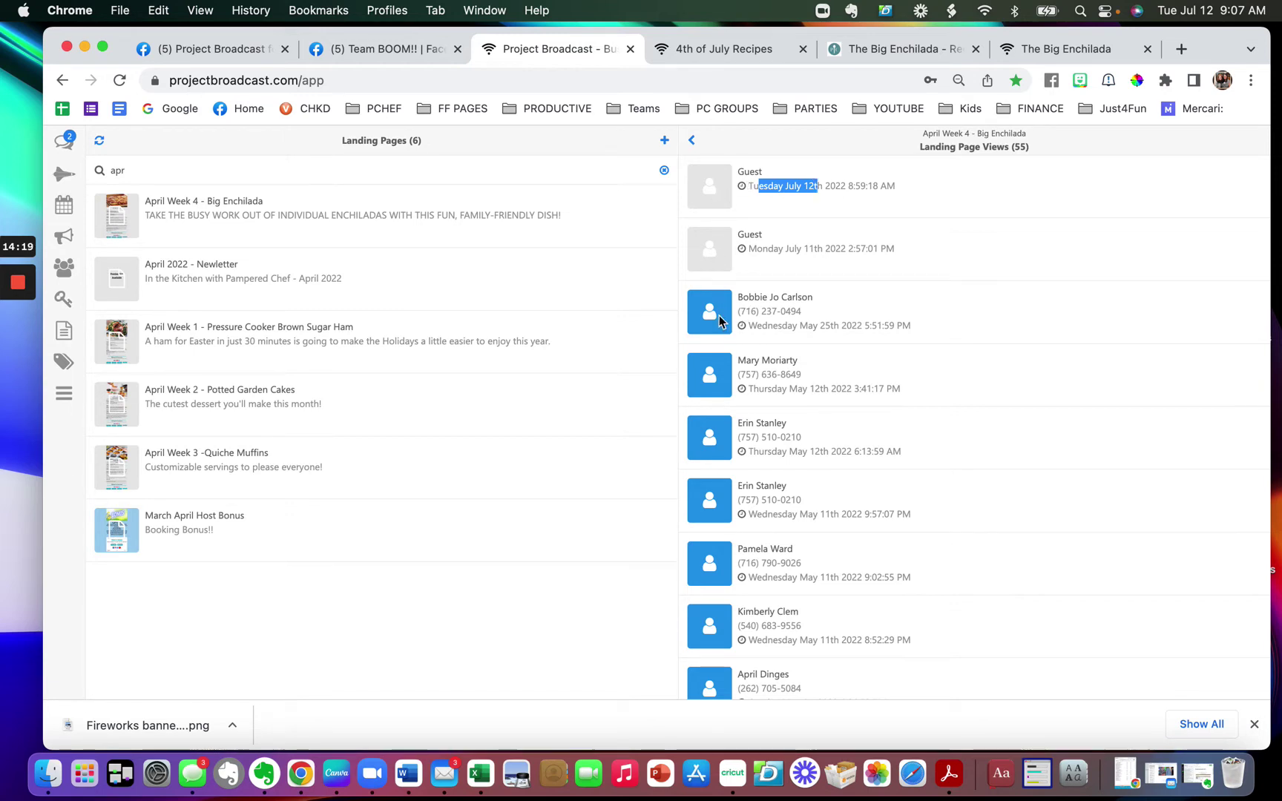
{"action": "left_click", "coordinate": [809, 288]}
{"action": "left_click_drag", "start_coordinate": [821, 306], "coordinate": [724, 306]}
{"action": "left_click", "coordinate": [806, 257]}
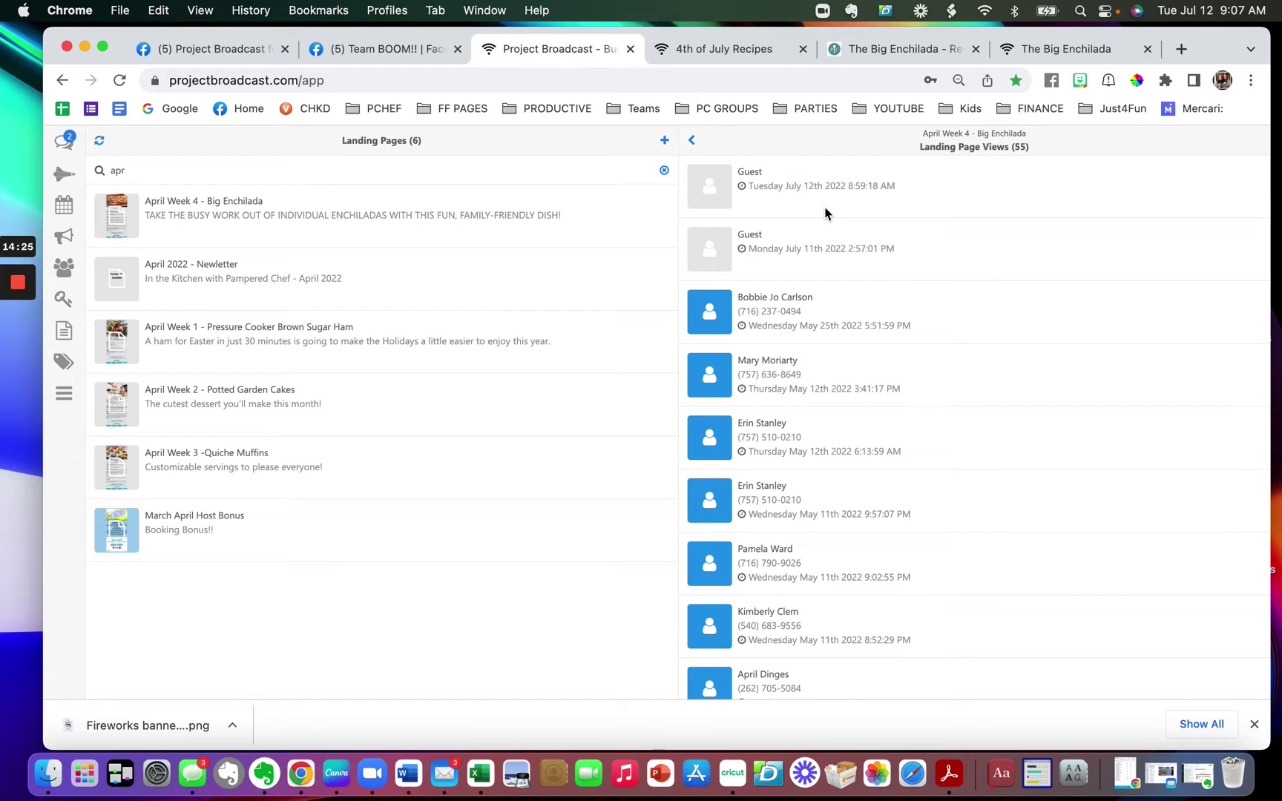
{"action": "left_click", "coordinate": [691, 141]}
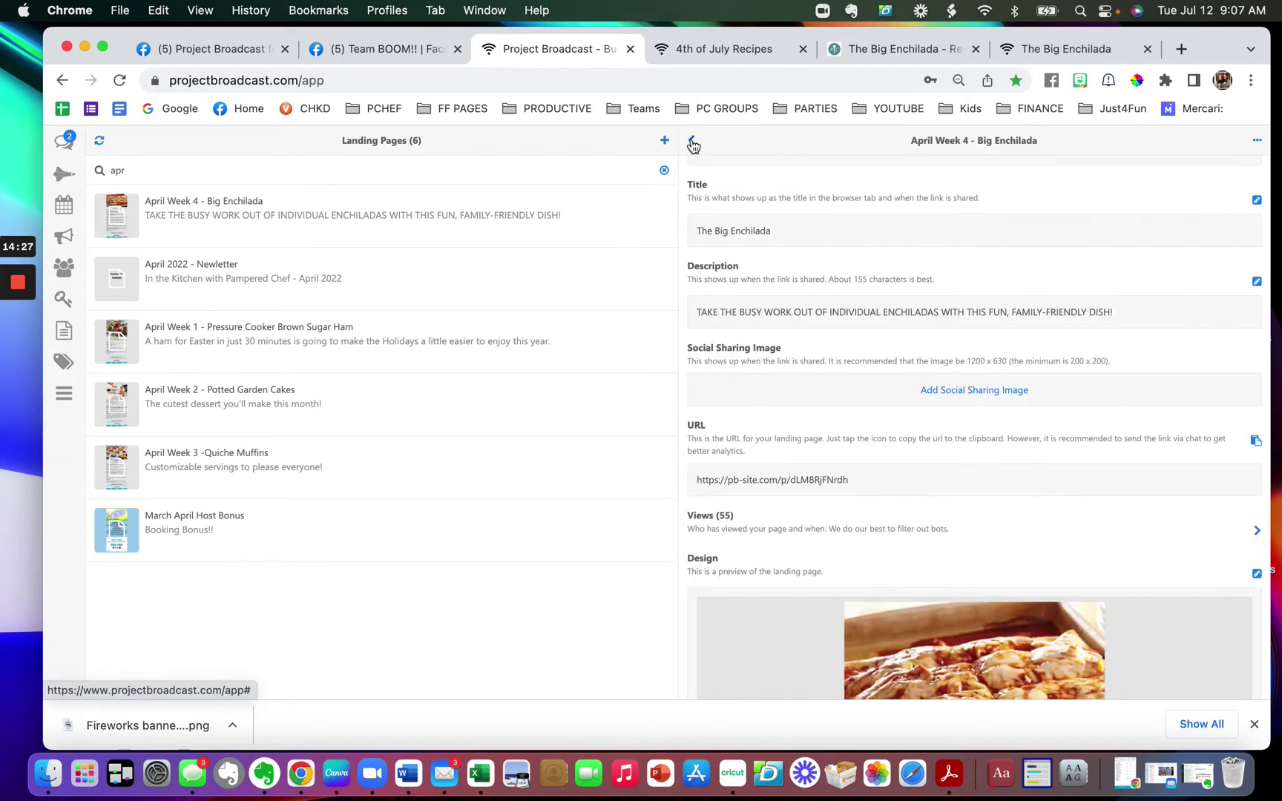
{"action": "left_click", "coordinate": [693, 142]}
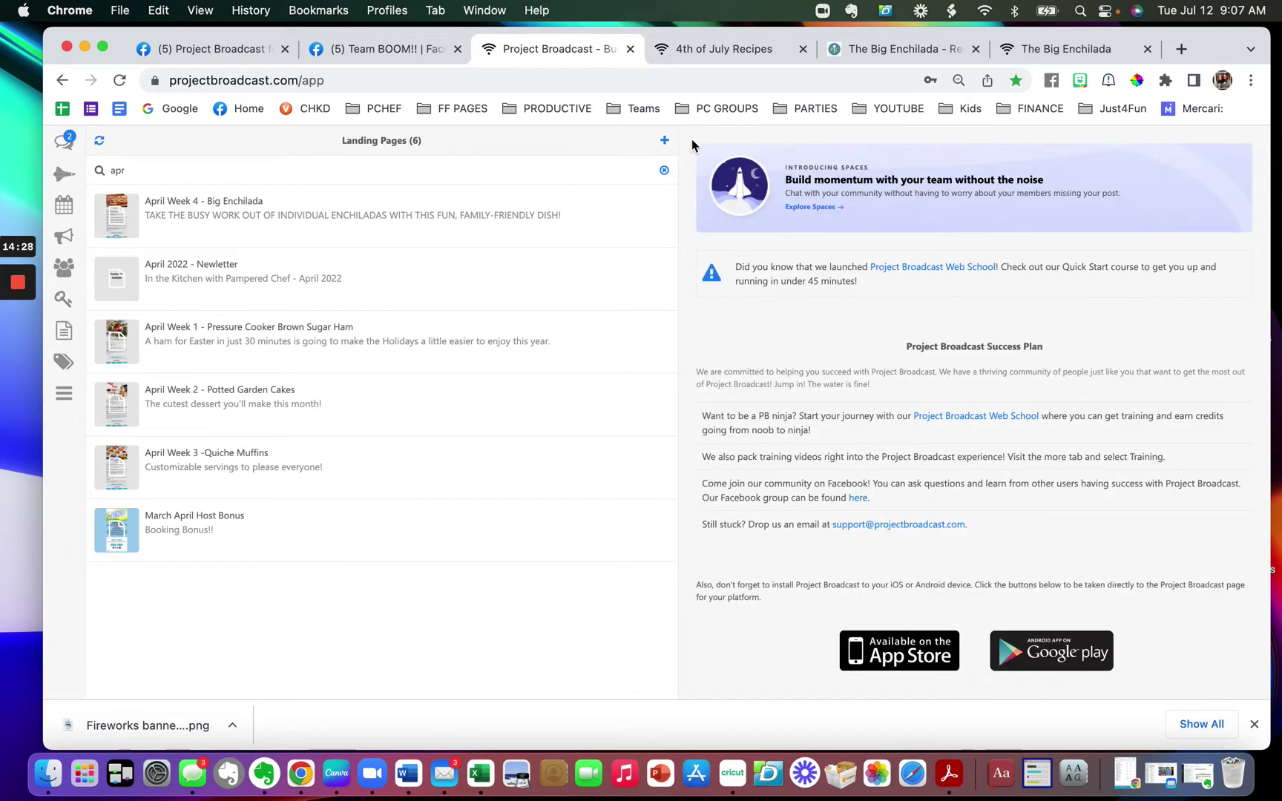
Step: Go to Chat, clear the inbox search and open the most recent weekly recipe sign-up conversation
{"action": "left_click", "coordinate": [63, 145]}
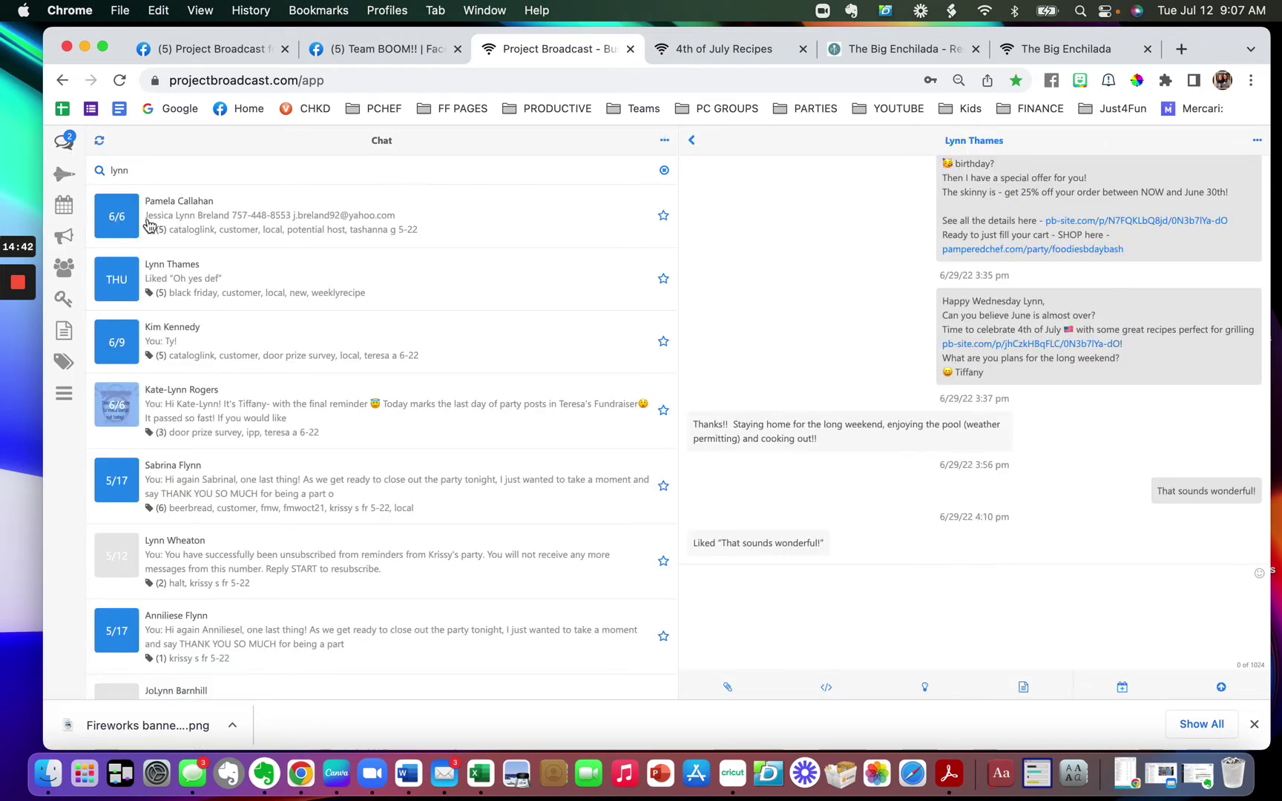
{"action": "left_click_drag", "start_coordinate": [134, 170], "coordinate": [59, 172]}
{"action": "key", "text": "BackSpace"}
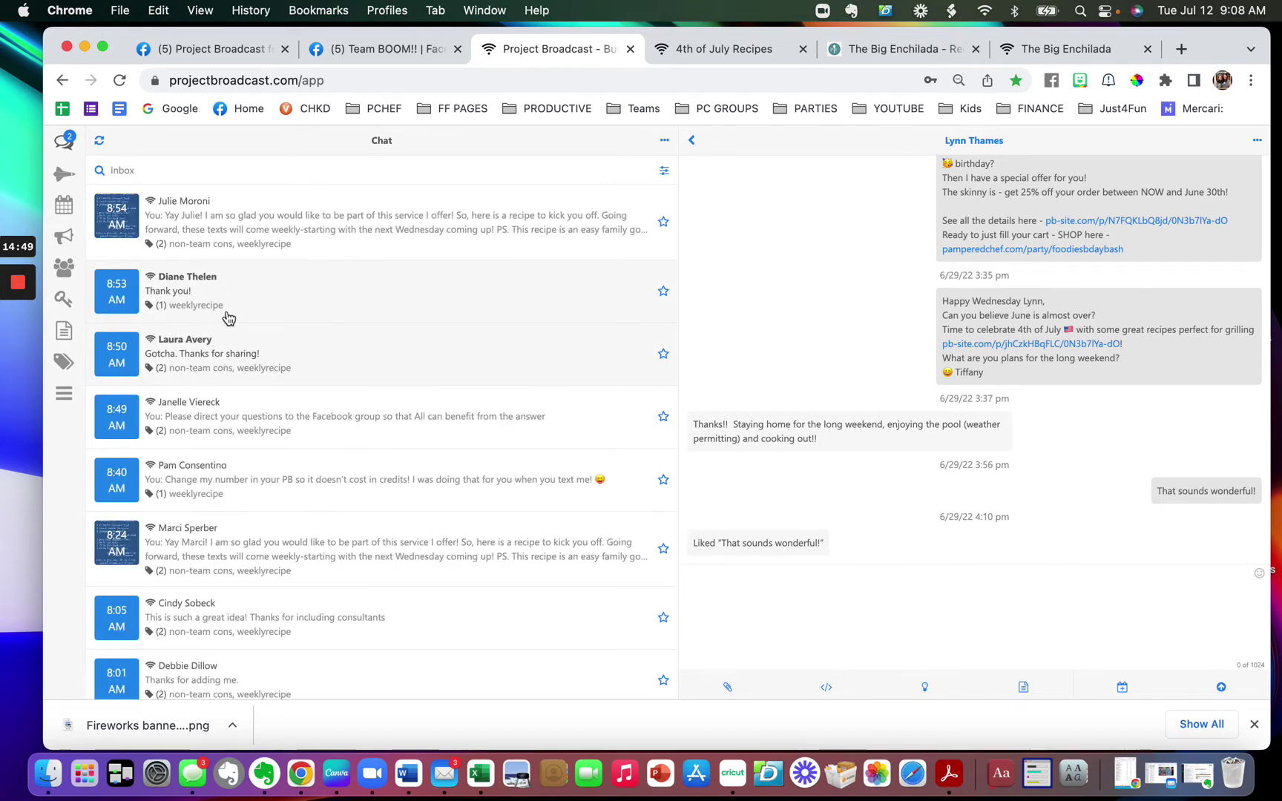
{"action": "left_click", "coordinate": [213, 241]}
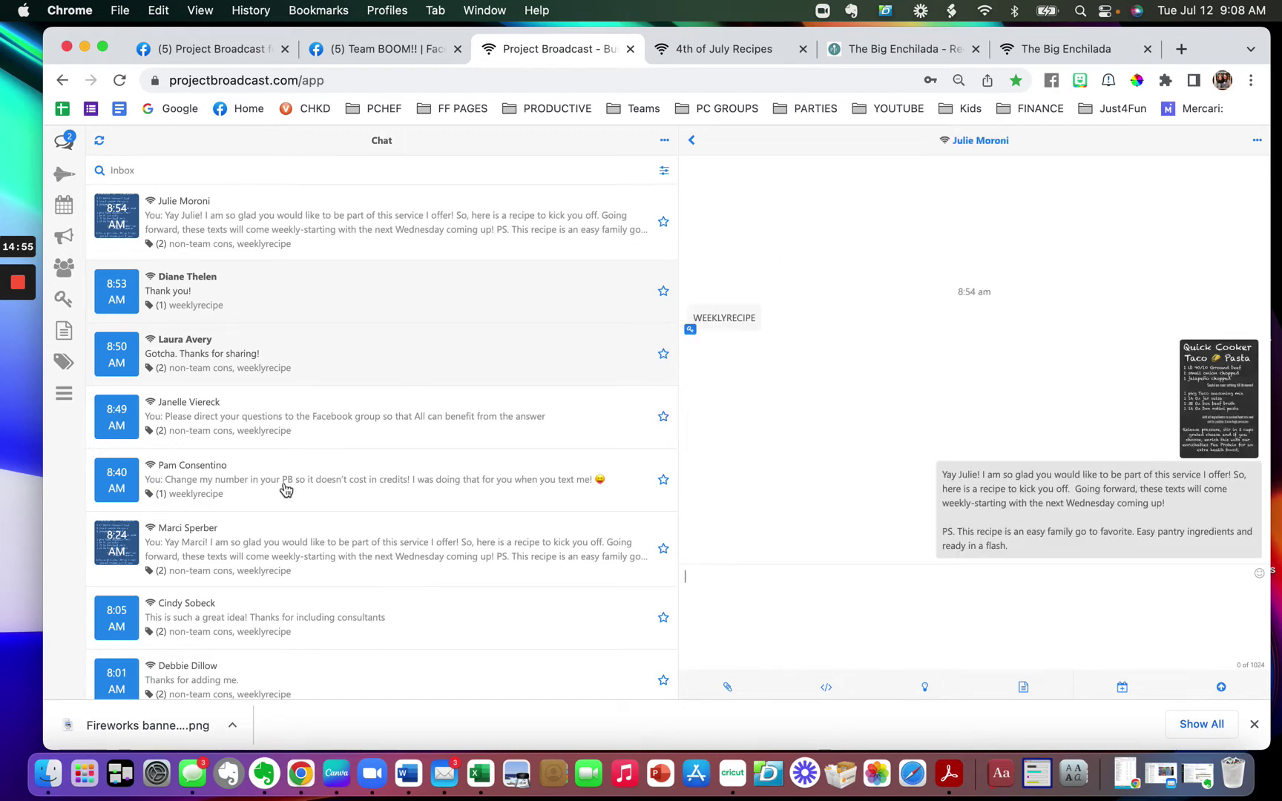
{"action": "scroll", "coordinate": [279, 588], "scroll_direction": "down", "scroll_amount": 5}
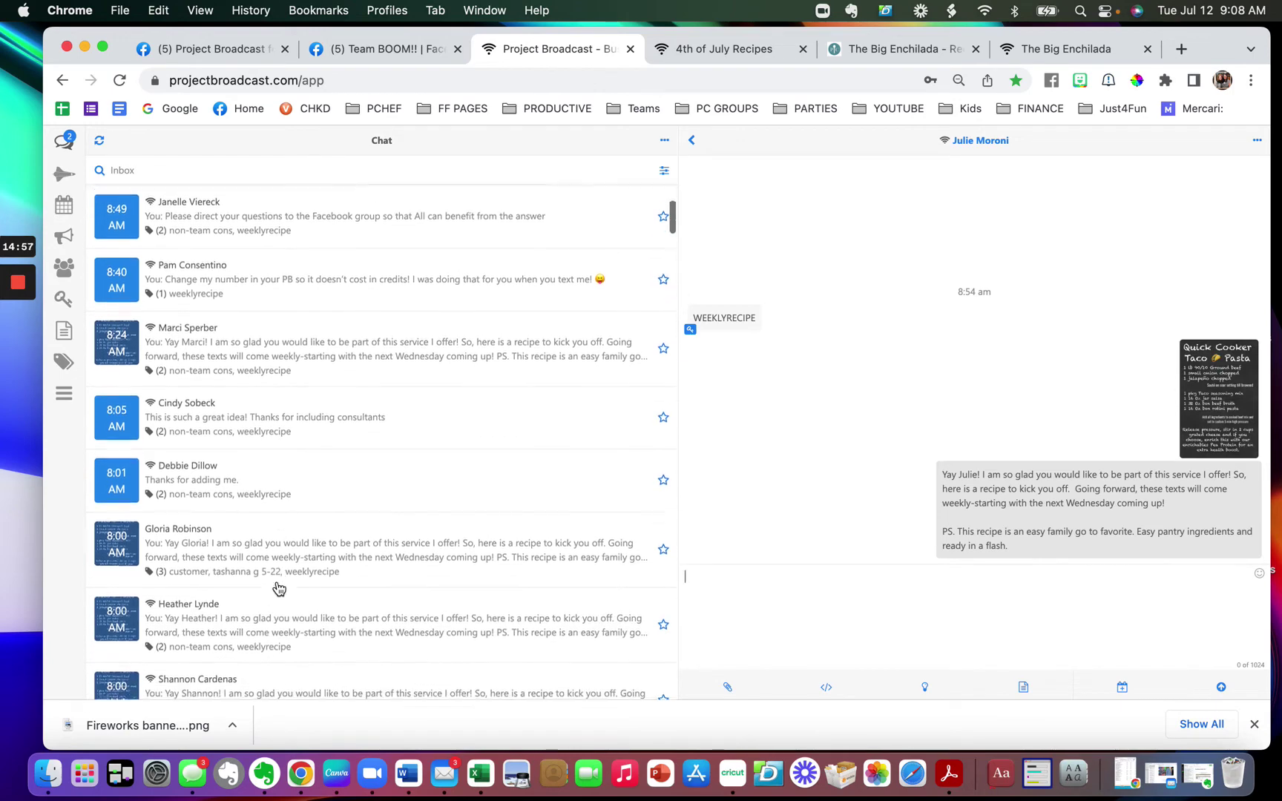
{"action": "scroll", "coordinate": [279, 588], "scroll_direction": "down", "scroll_amount": 1}
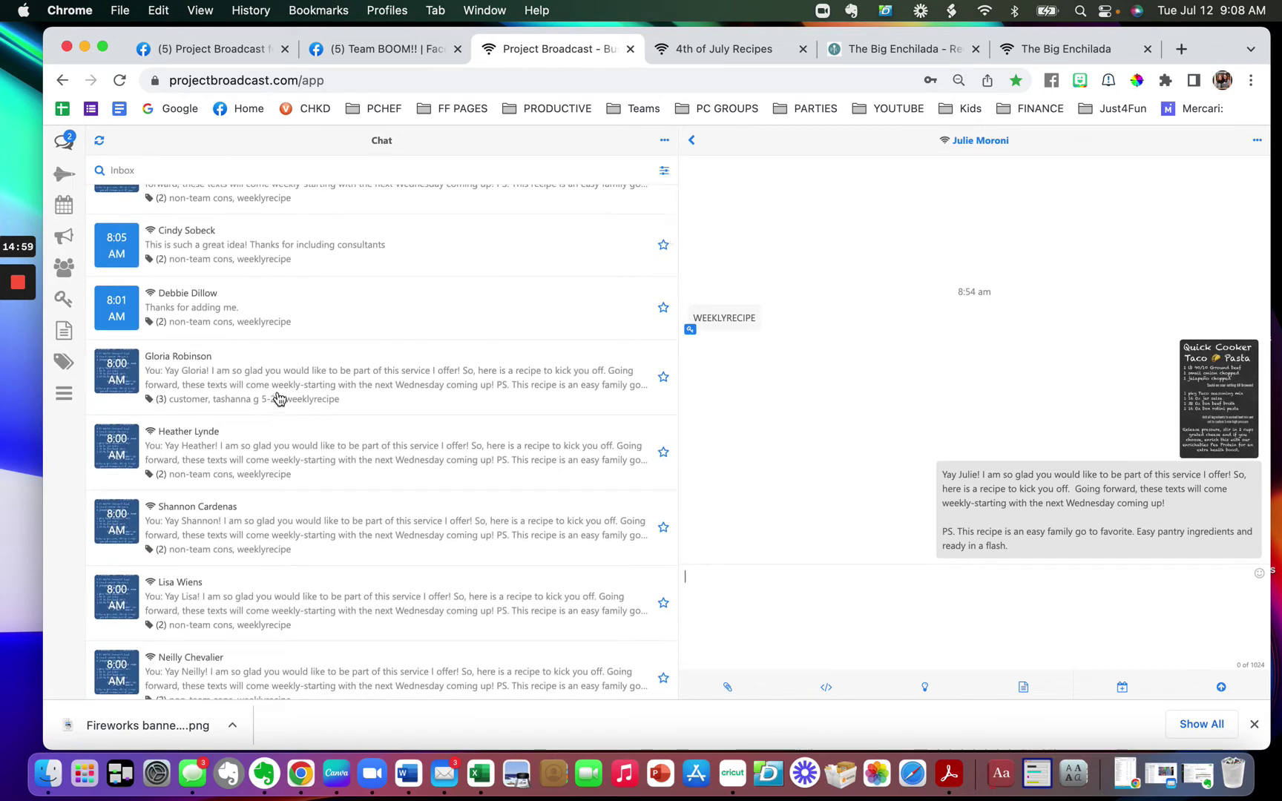
{"action": "left_click", "coordinate": [359, 383]}
{"action": "scroll", "coordinate": [958, 312], "scroll_direction": "up", "scroll_amount": 5}
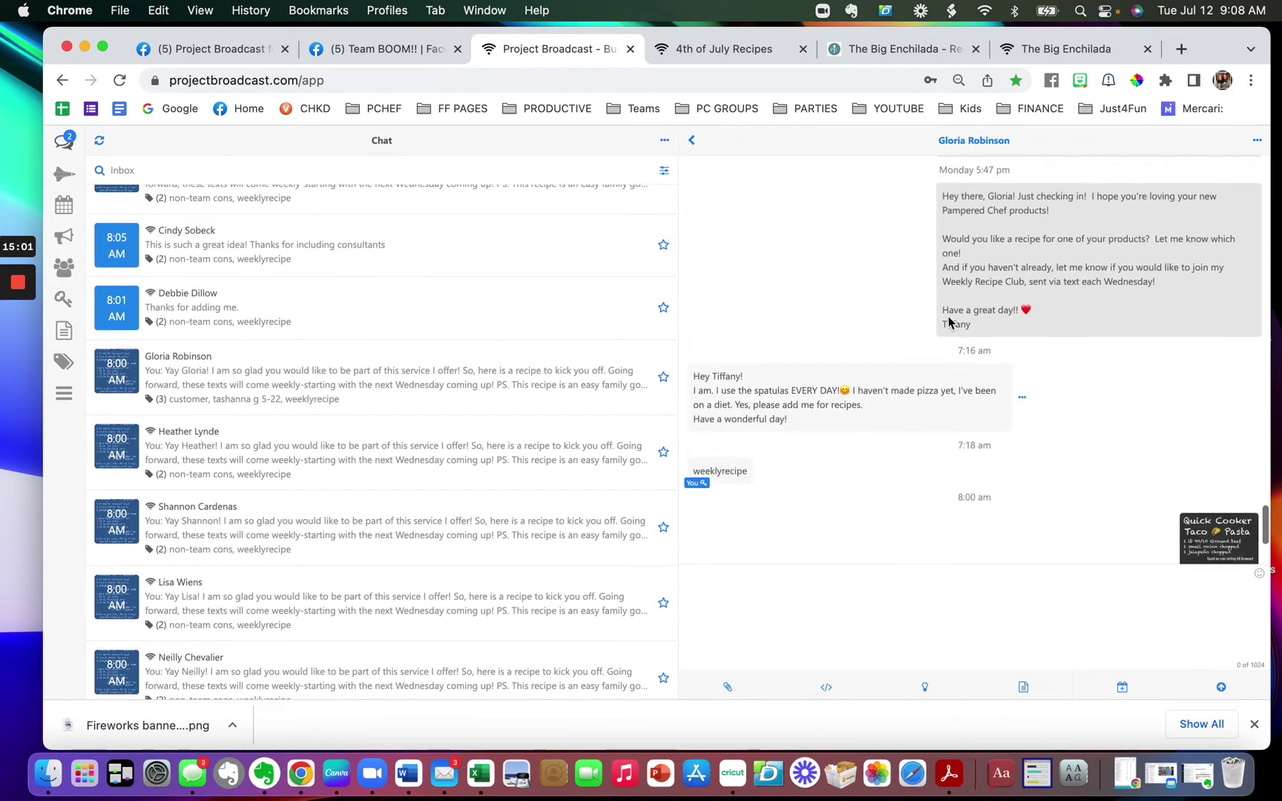
{"action": "left_click_drag", "start_coordinate": [1008, 371], "coordinate": [936, 239]}
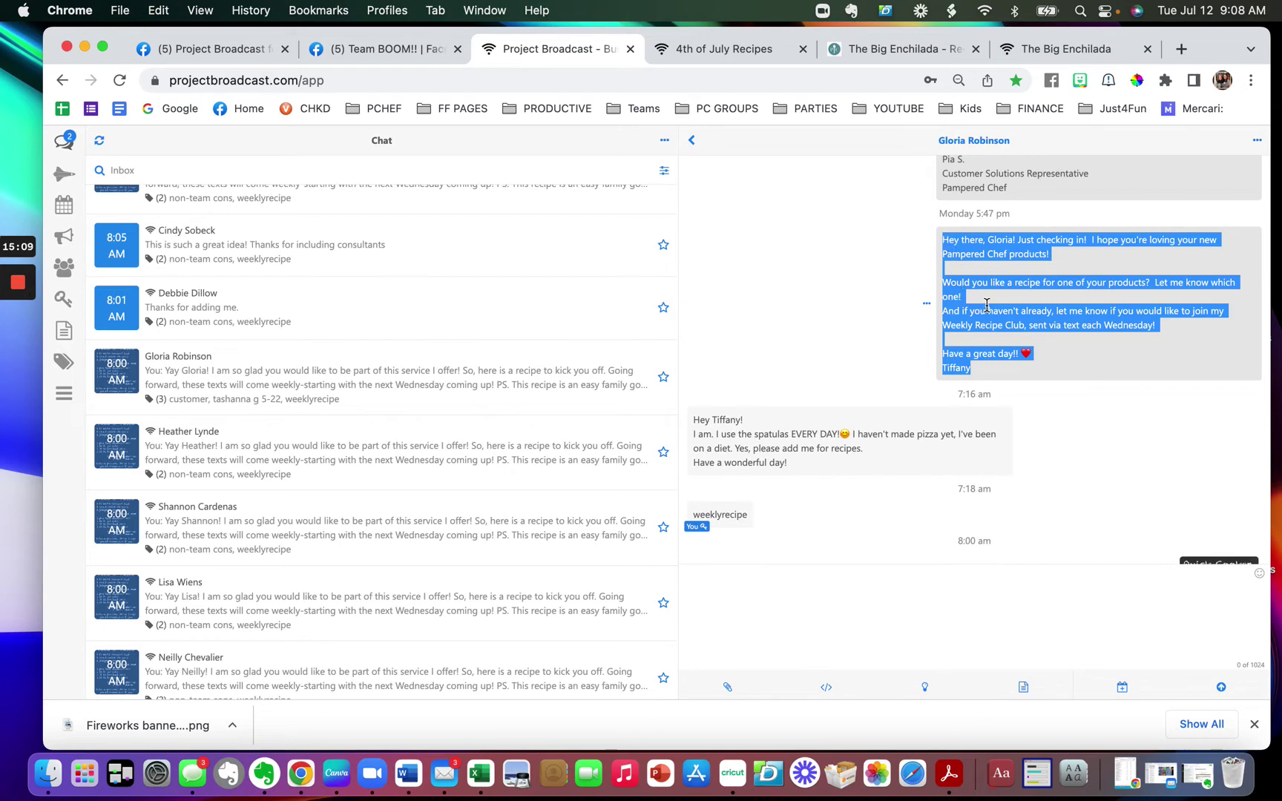
Step: Review the customer's earlier message history and highlight the 5/16/22 5:31 pm thank-you message offering the e-cookbooks link
{"action": "scroll", "coordinate": [987, 304], "scroll_direction": "up", "scroll_amount": 15}
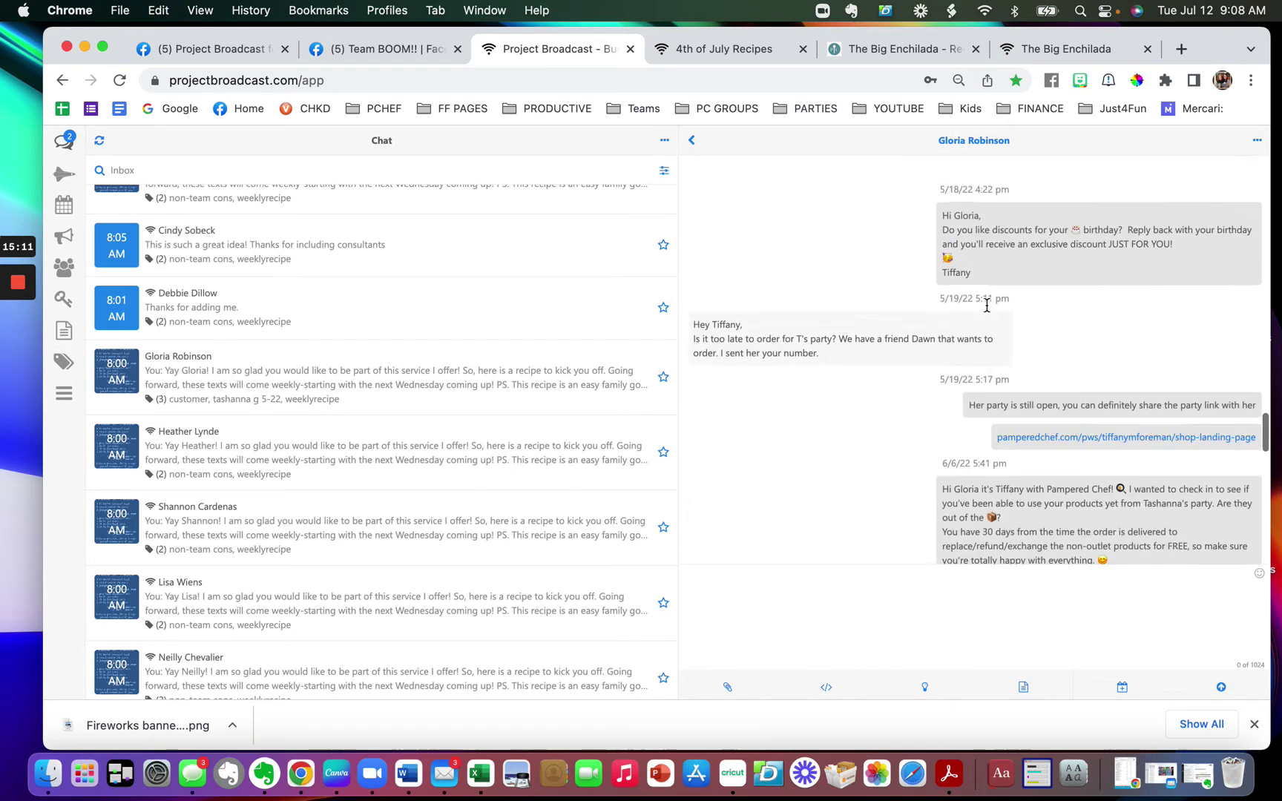
{"action": "scroll", "coordinate": [987, 306], "scroll_direction": "up", "scroll_amount": 15}
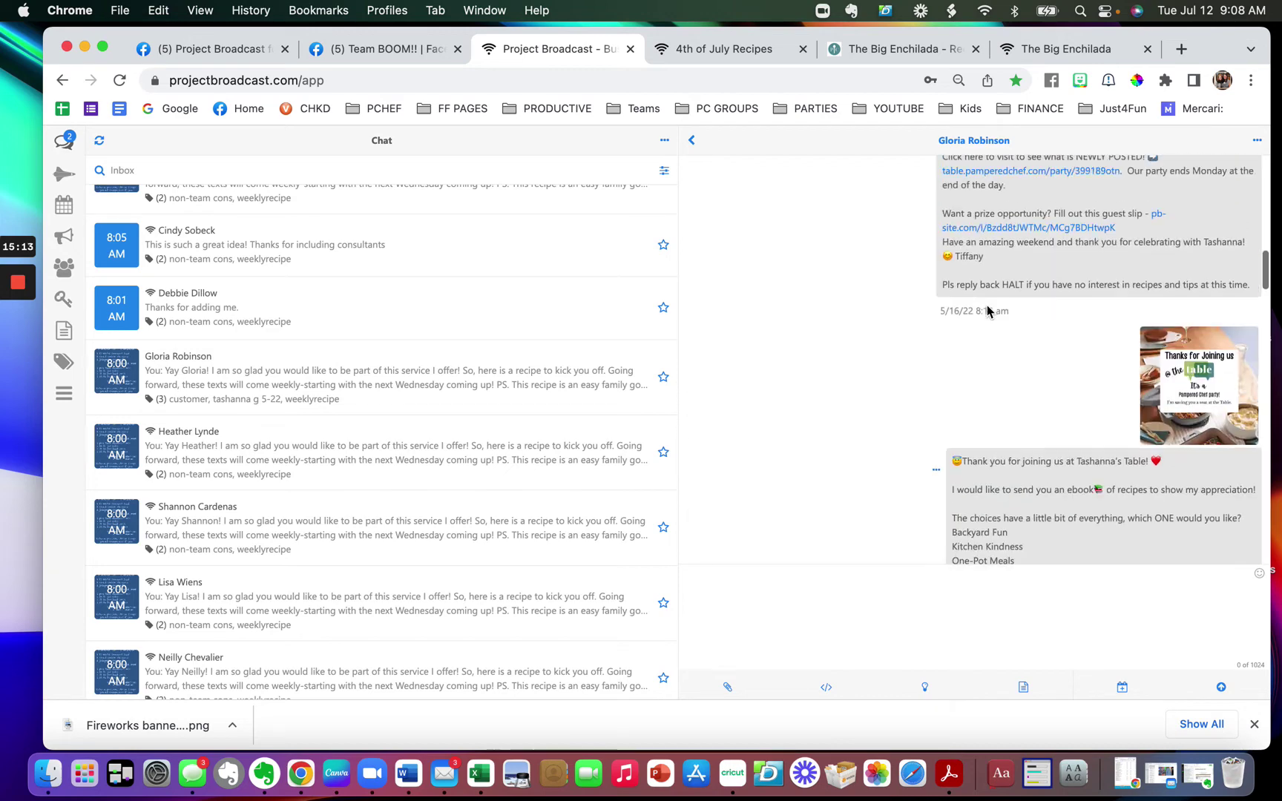
{"action": "scroll", "coordinate": [987, 310], "scroll_direction": "down", "scroll_amount": 15}
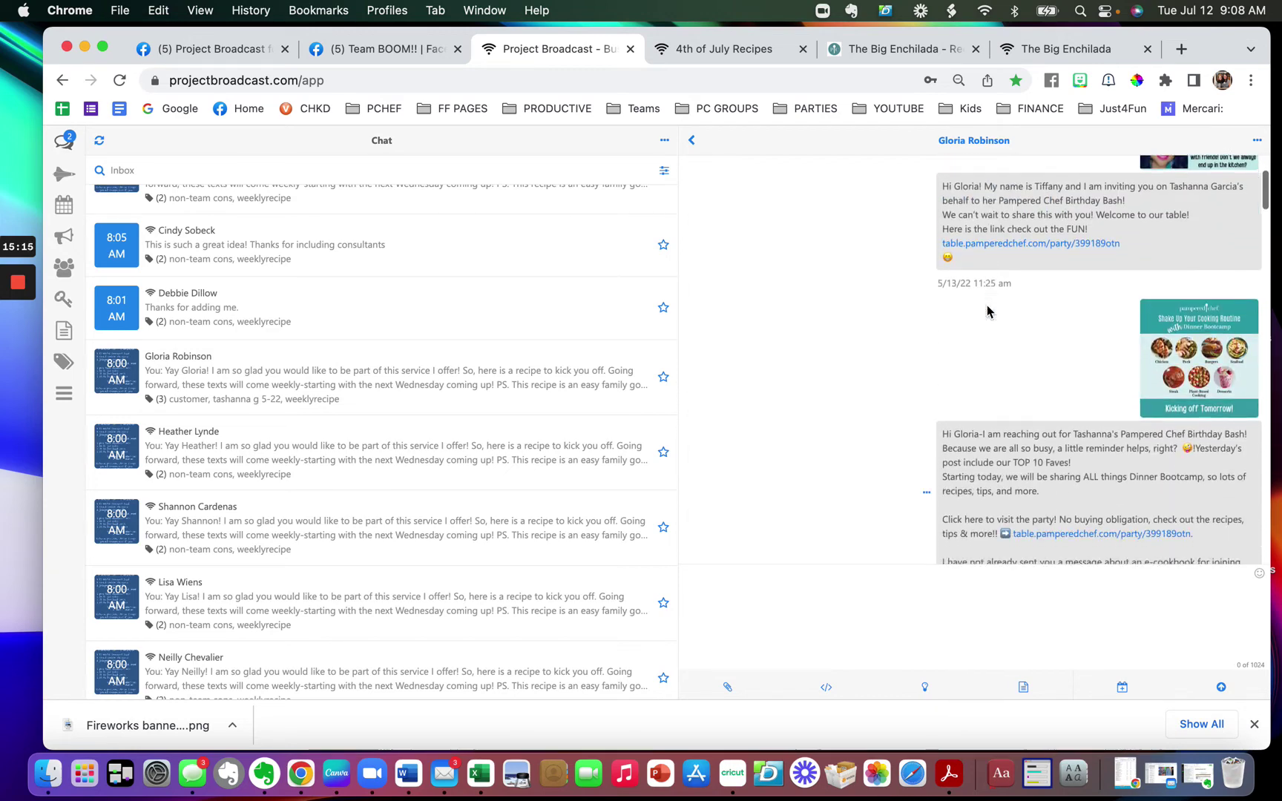
{"action": "scroll", "coordinate": [987, 310], "scroll_direction": "down", "scroll_amount": 15}
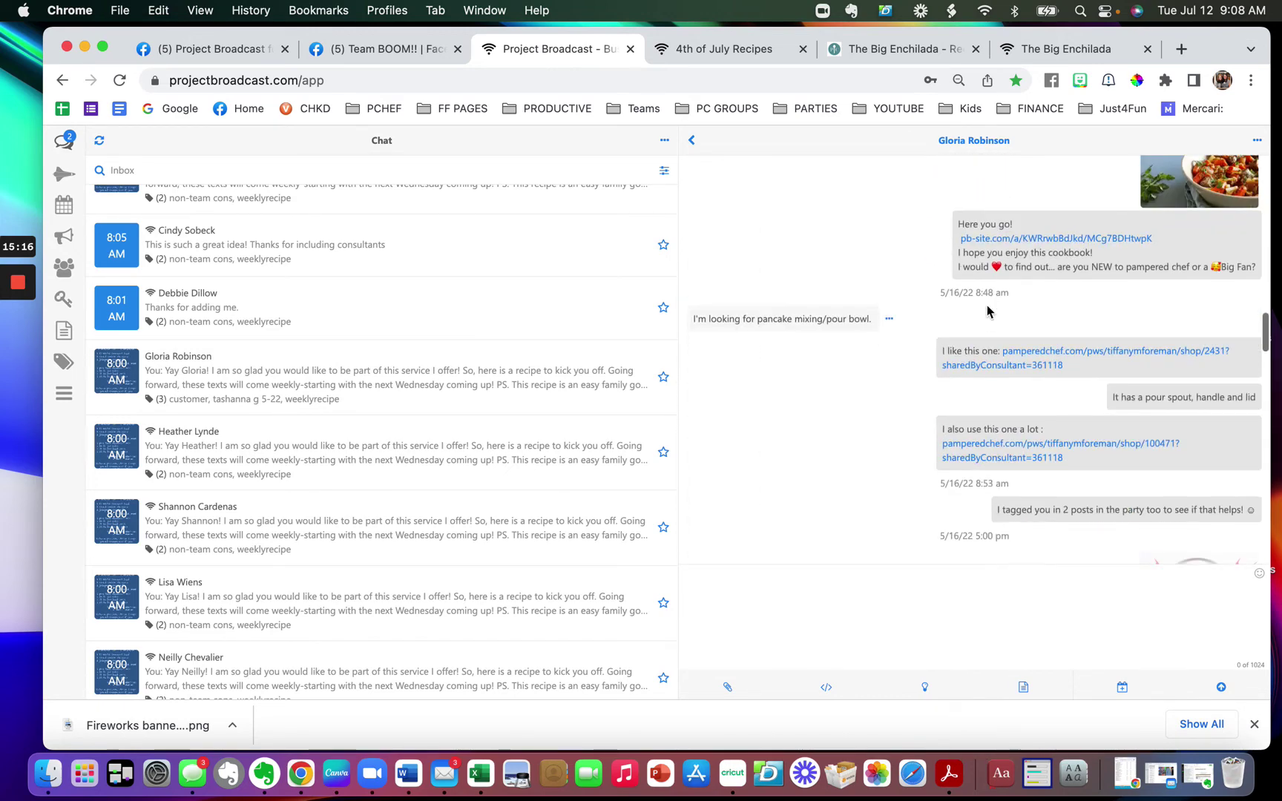
{"action": "scroll", "coordinate": [987, 310], "scroll_direction": "down", "scroll_amount": 10}
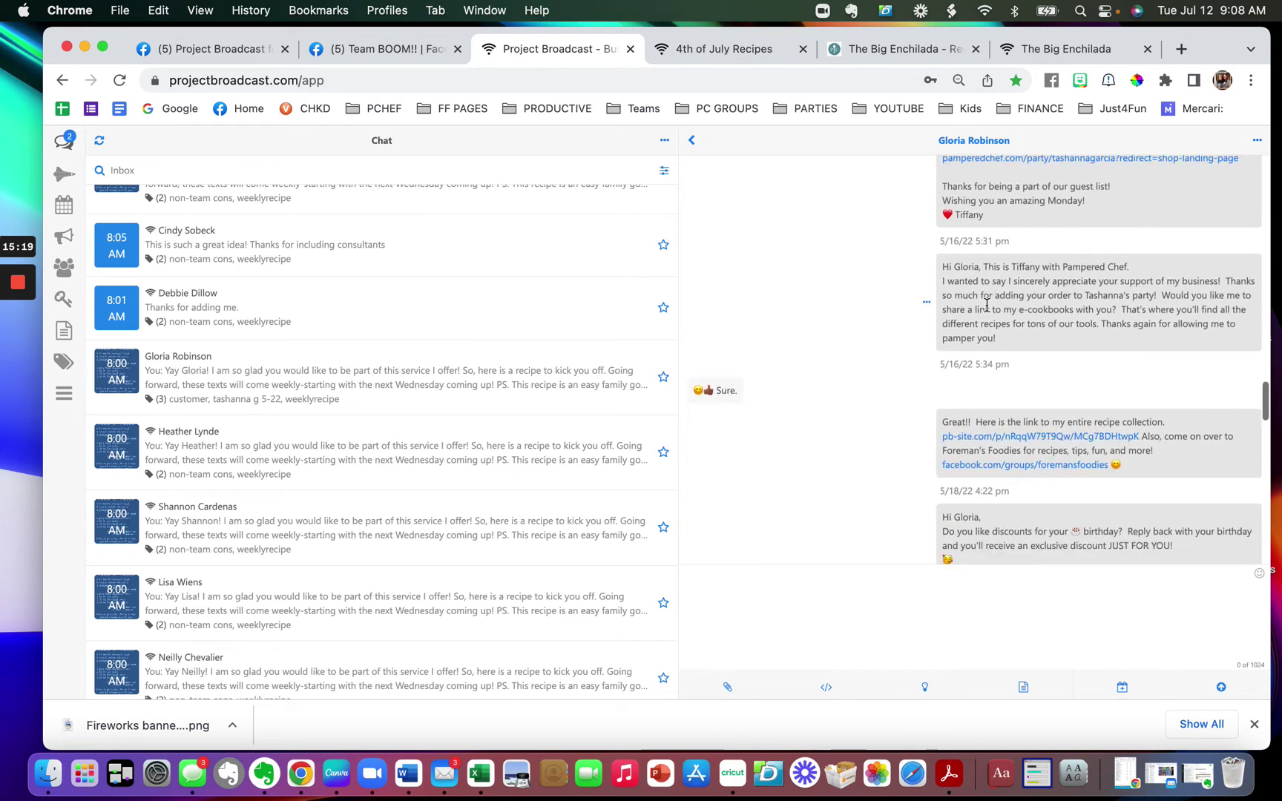
{"action": "scroll", "coordinate": [987, 306], "scroll_direction": "down", "scroll_amount": 1}
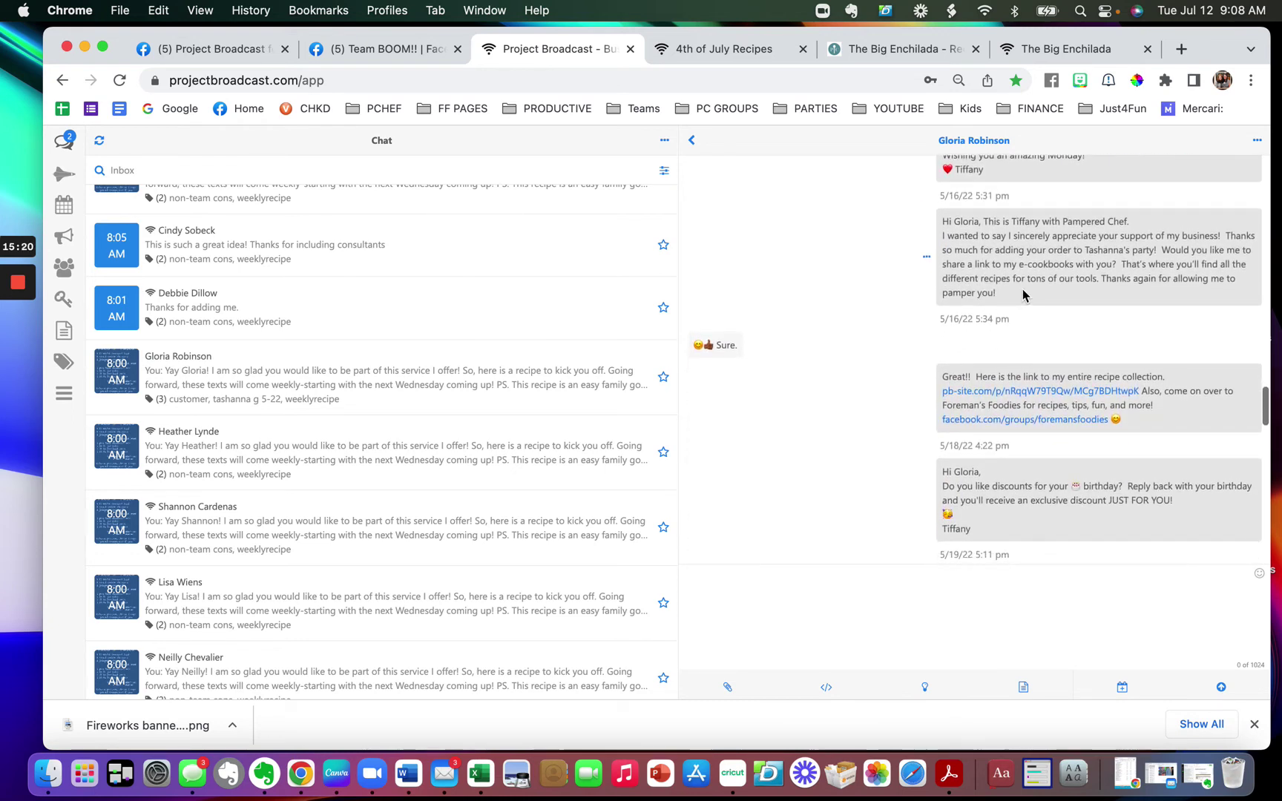
{"action": "left_click_drag", "start_coordinate": [997, 296], "coordinate": [943, 221]}
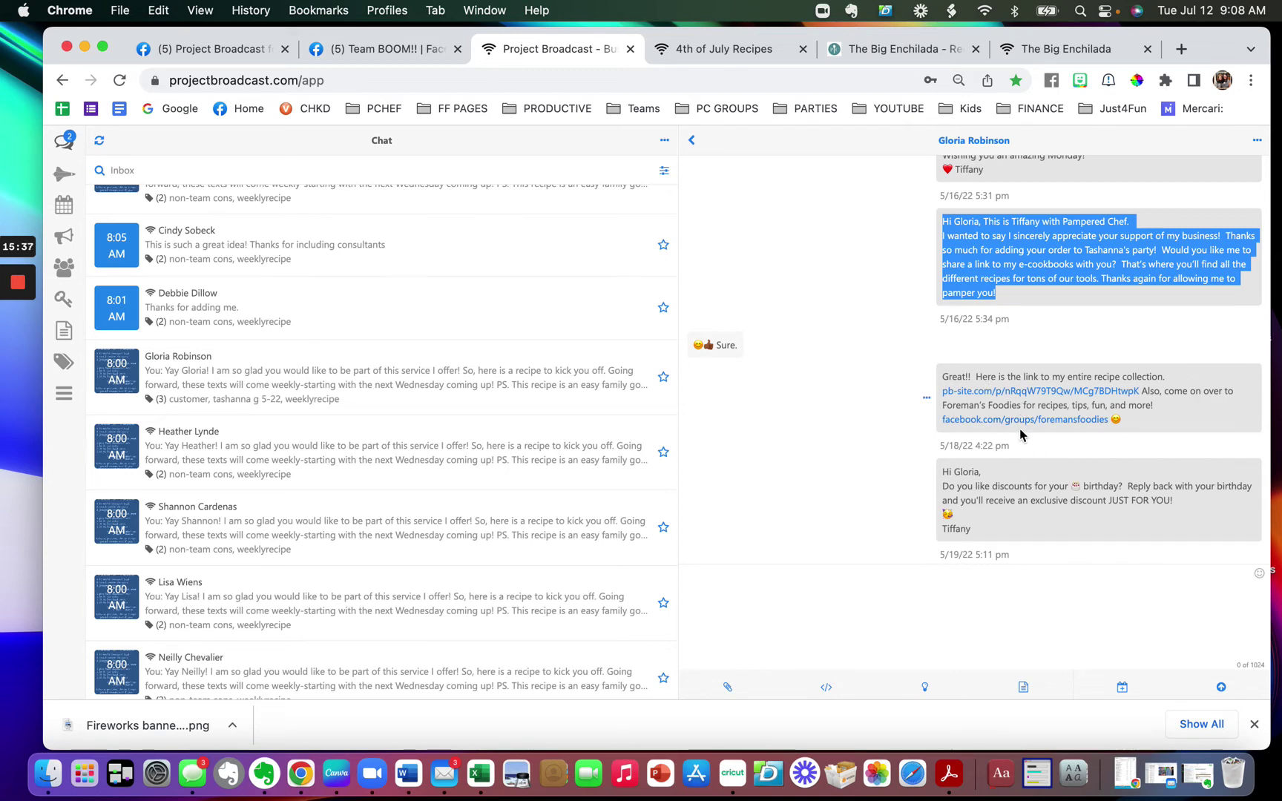
Step: Insert the "01b-Add weekly" template into the chat reply, and clear the draft without sending it
{"action": "left_click", "coordinate": [1024, 689]}
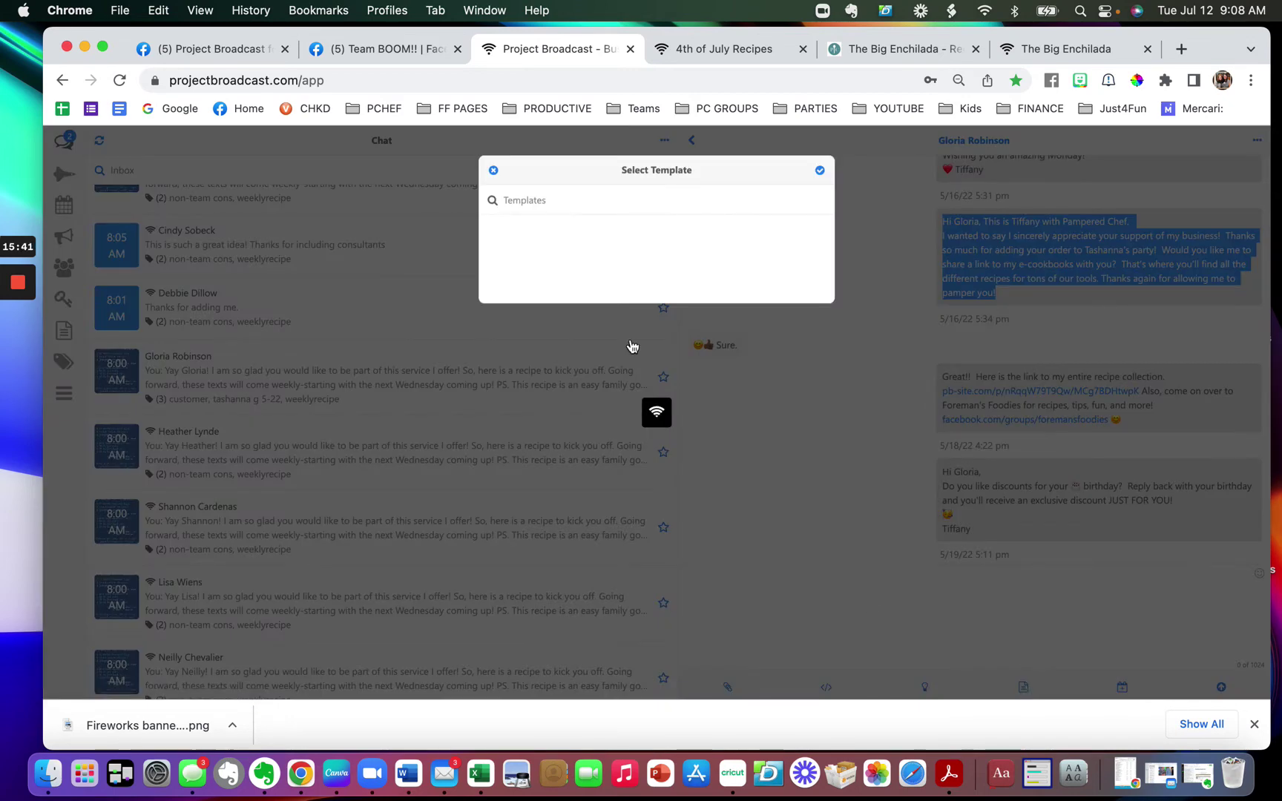
{"action": "left_click", "coordinate": [640, 568]}
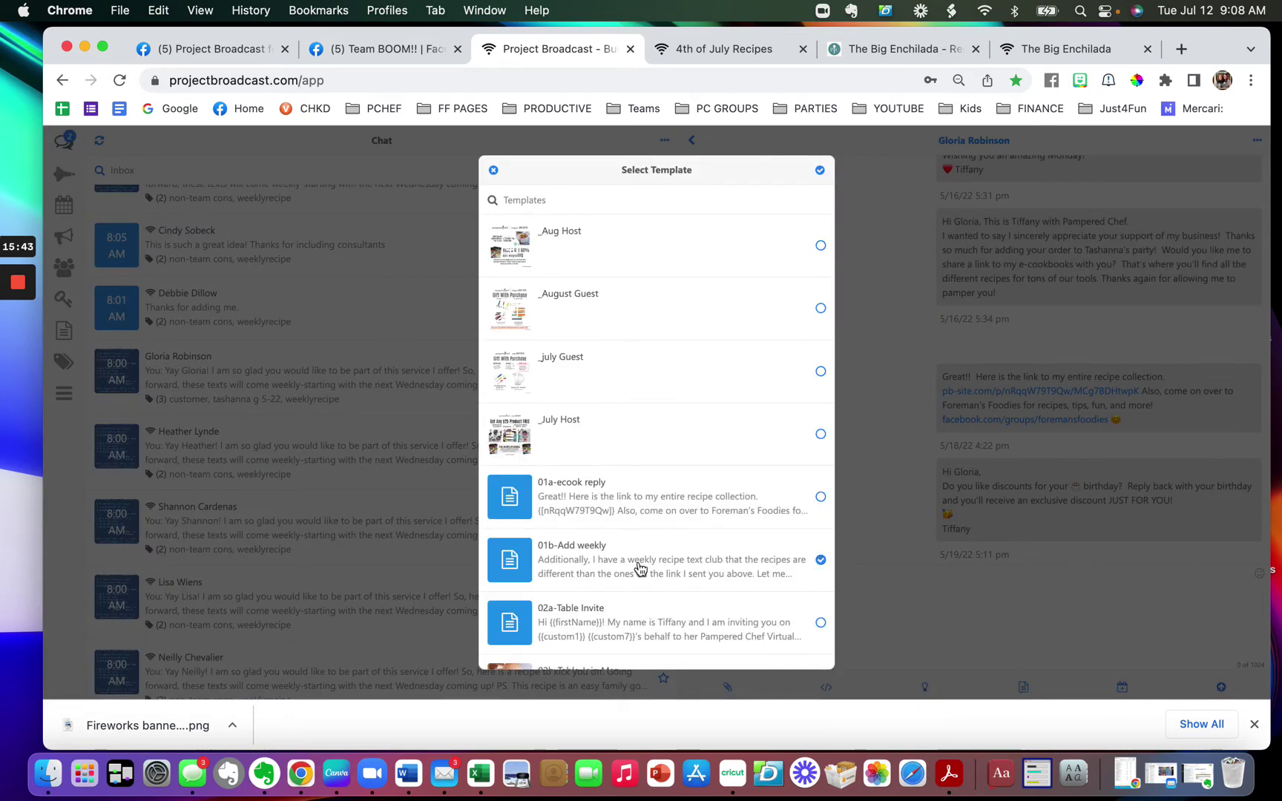
{"action": "left_click", "coordinate": [820, 170]}
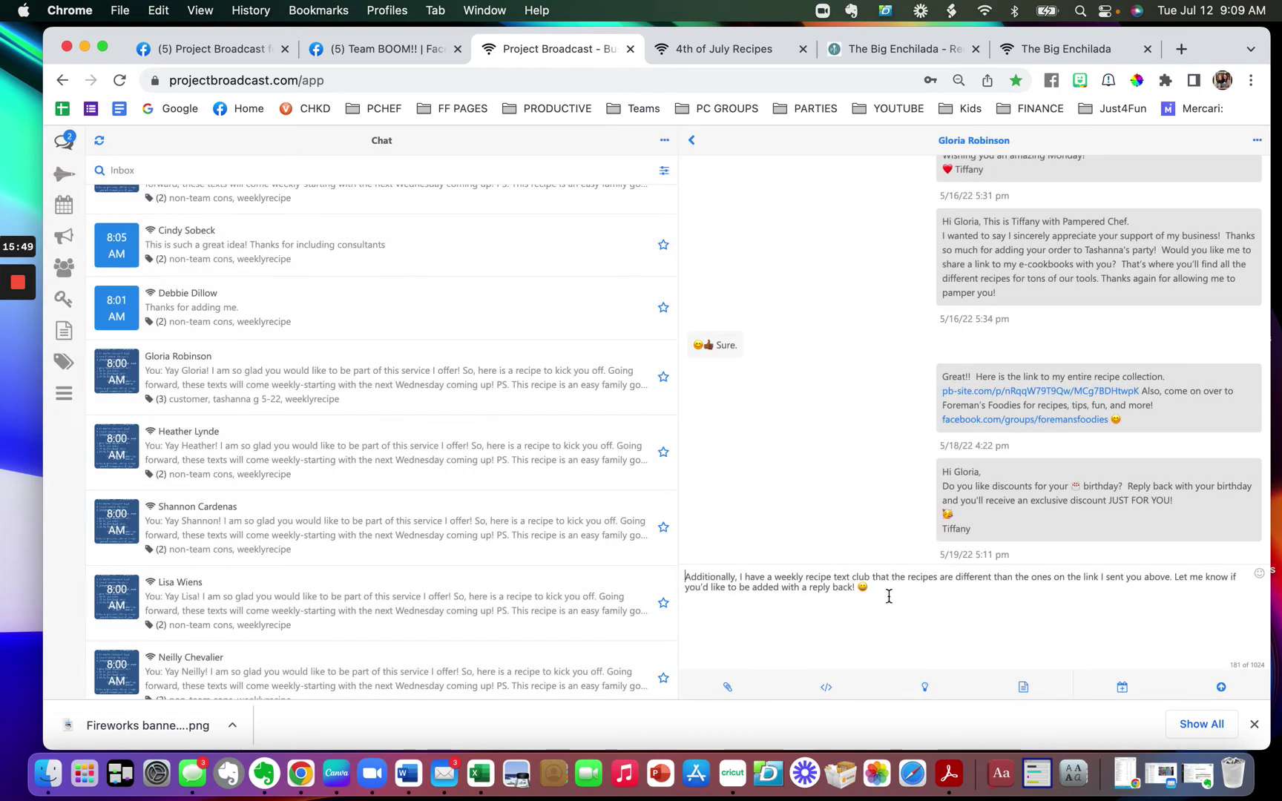
{"action": "triple_click", "coordinate": [709, 592]}
{"action": "key", "text": "BackSpace"}
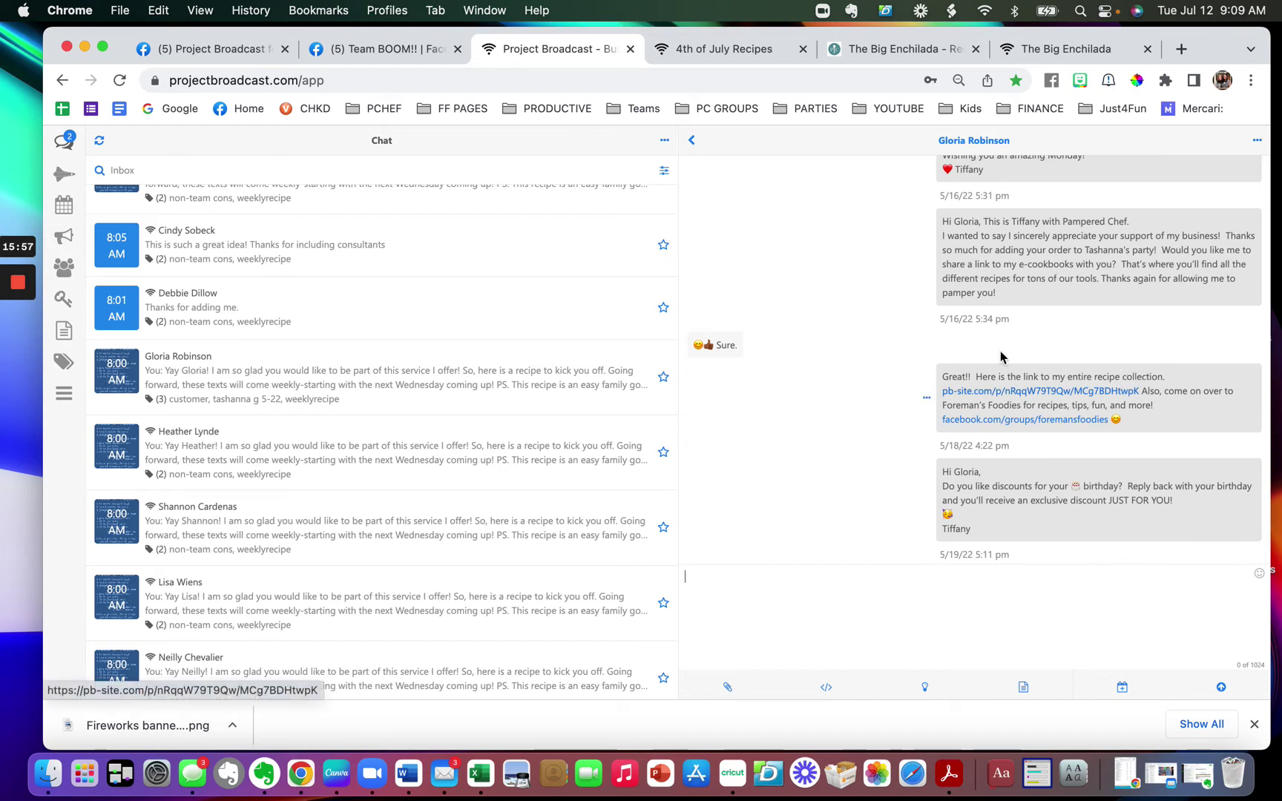
Step: Highlight the 5/18/22 birthday discount message and the 6/6/22 product check-in message in the conversation
{"action": "left_click_drag", "start_coordinate": [996, 535], "coordinate": [934, 467]}
{"action": "scroll", "coordinate": [1031, 504], "scroll_direction": "down", "scroll_amount": 5}
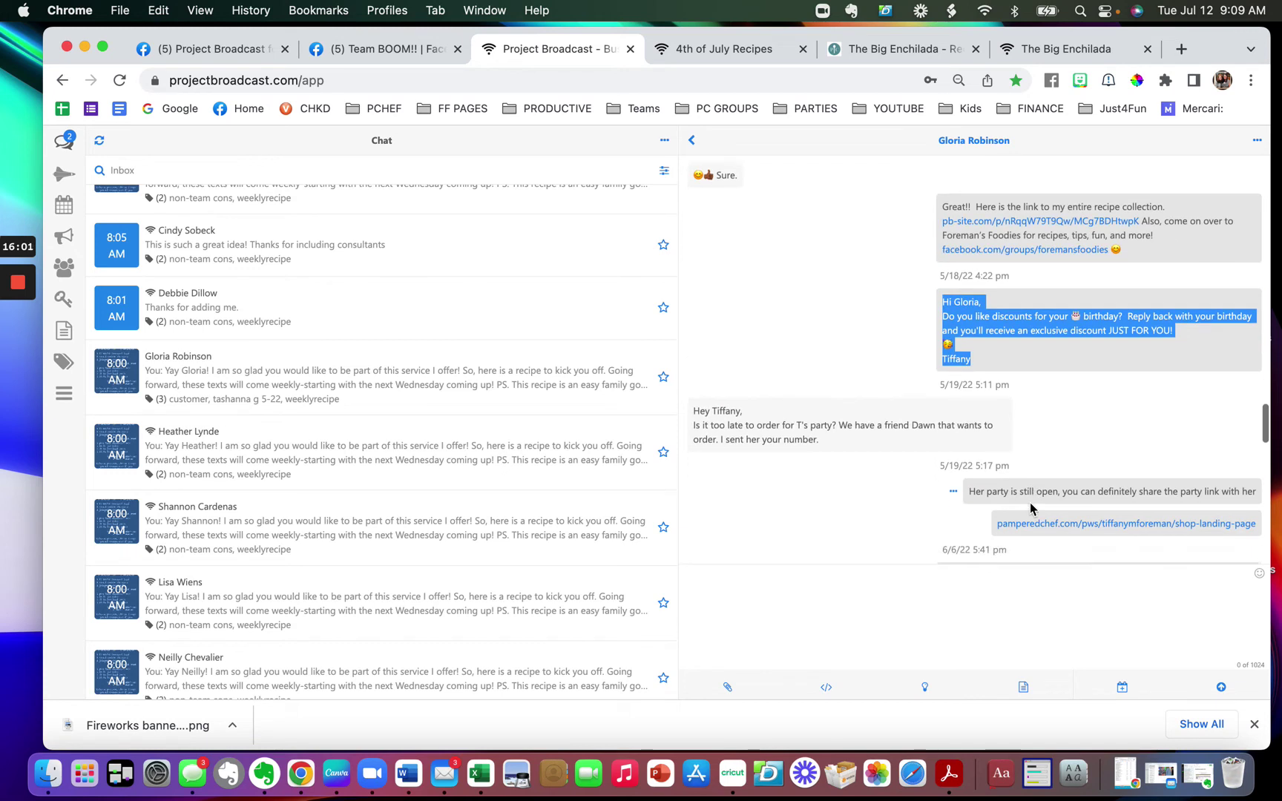
{"action": "scroll", "coordinate": [1031, 509], "scroll_direction": "down", "scroll_amount": 5}
{"action": "left_click_drag", "start_coordinate": [1073, 456], "coordinate": [941, 349]}
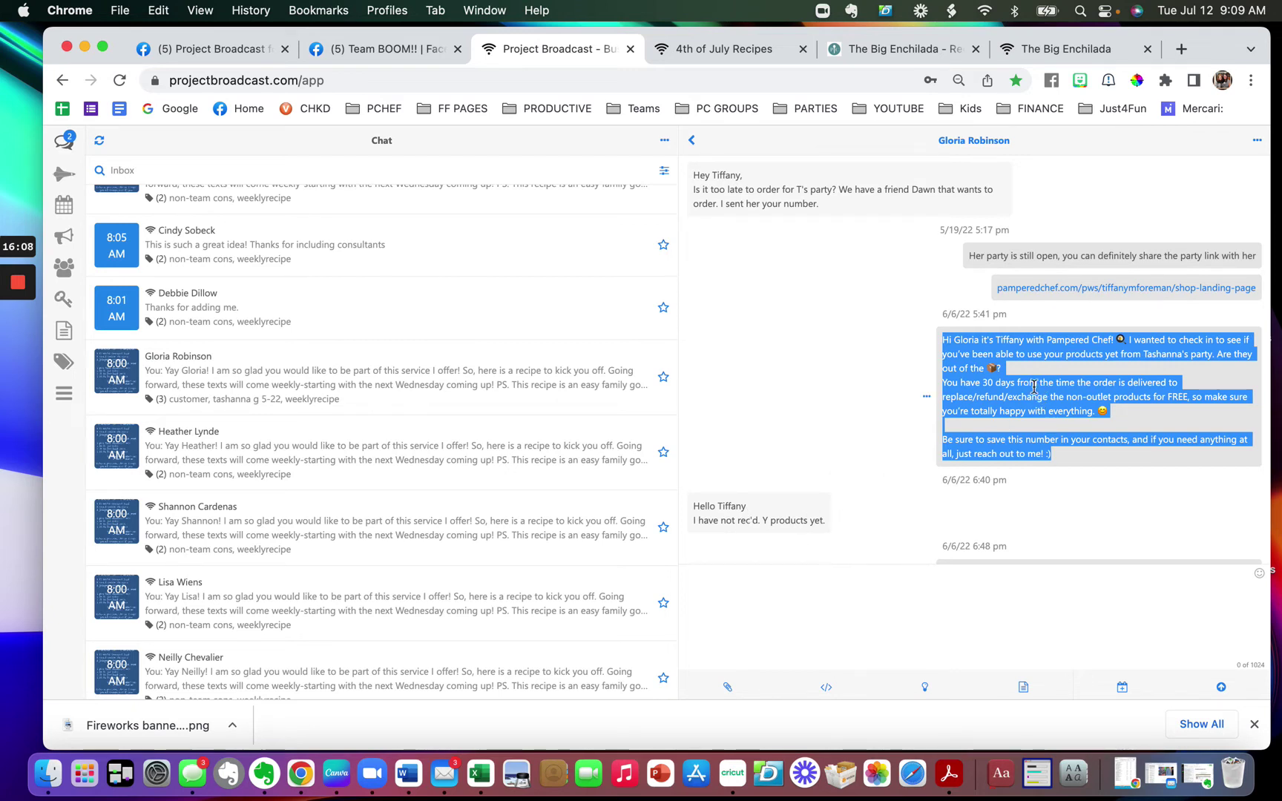
Step: Highlight Monday's Weekly Recipe Club invitation again, and examine the customer's reply, the weeklyrecipe keyword and the automatic recipe response
{"action": "scroll", "coordinate": [985, 504], "scroll_direction": "down", "scroll_amount": 3}
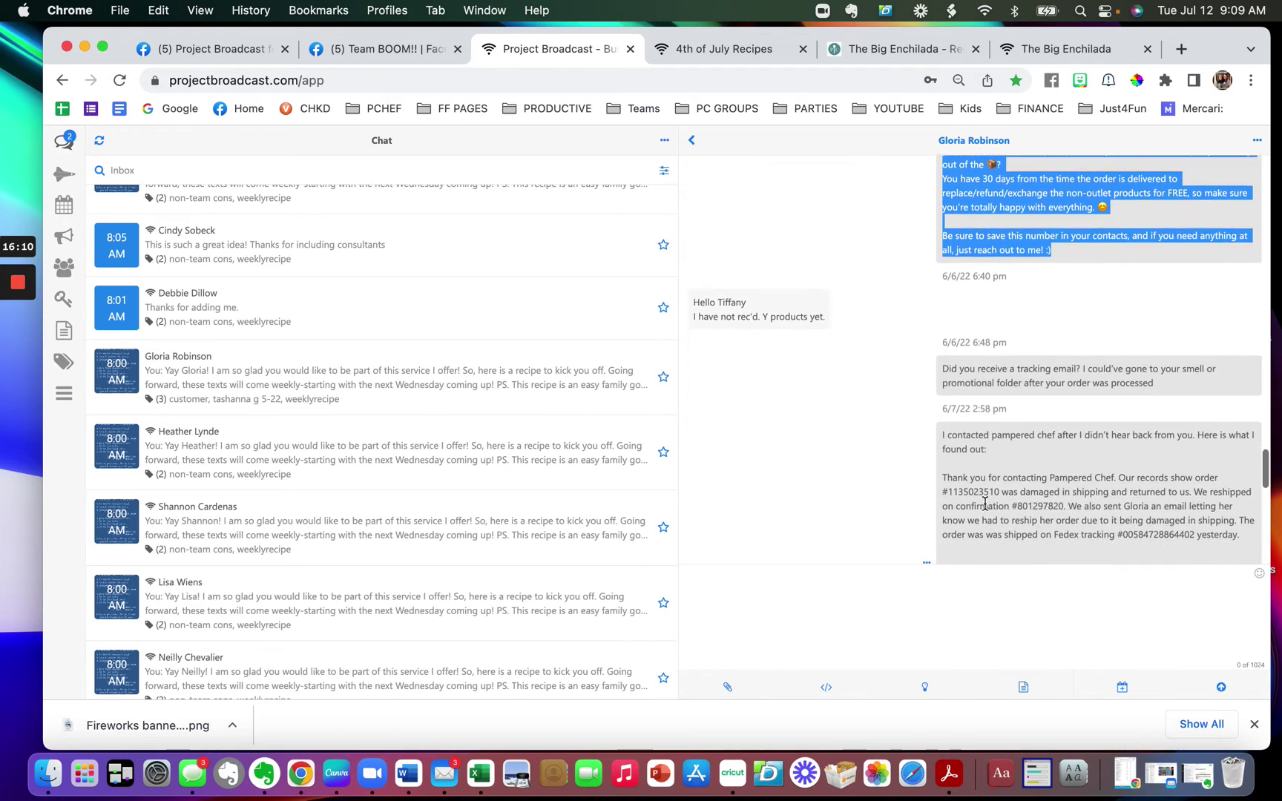
{"action": "scroll", "coordinate": [985, 504], "scroll_direction": "down", "scroll_amount": 7}
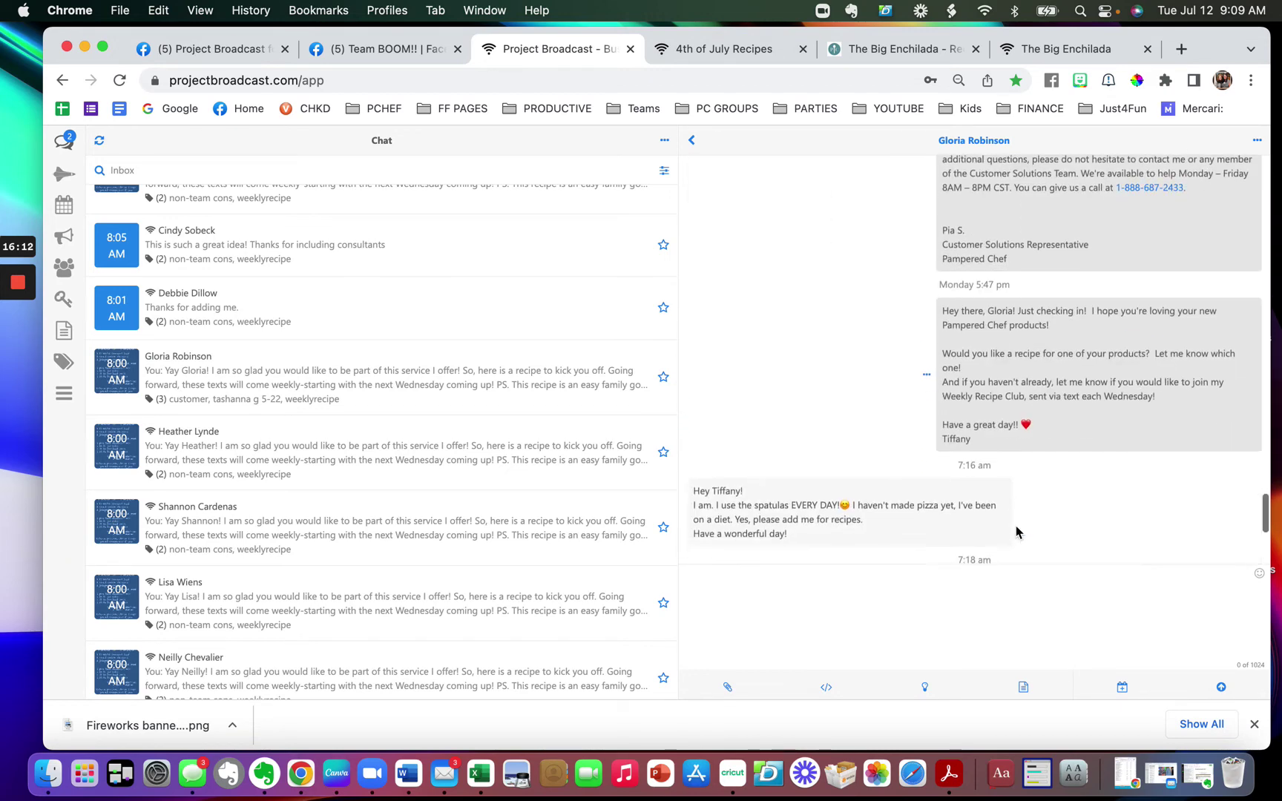
{"action": "scroll", "coordinate": [1017, 533], "scroll_direction": "down", "scroll_amount": 1}
{"action": "left_click_drag", "start_coordinate": [974, 360], "coordinate": [936, 226]}
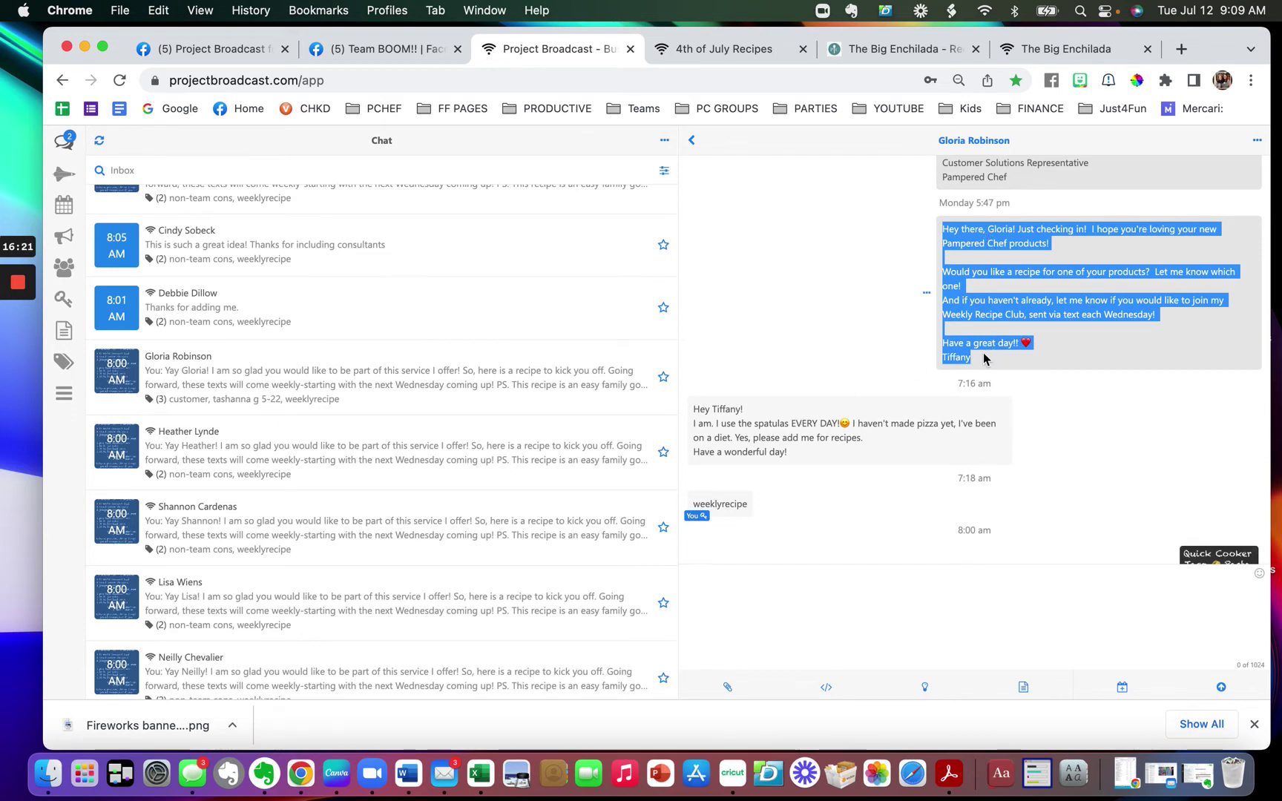
{"action": "scroll", "coordinate": [1054, 514], "scroll_direction": "down", "scroll_amount": 3}
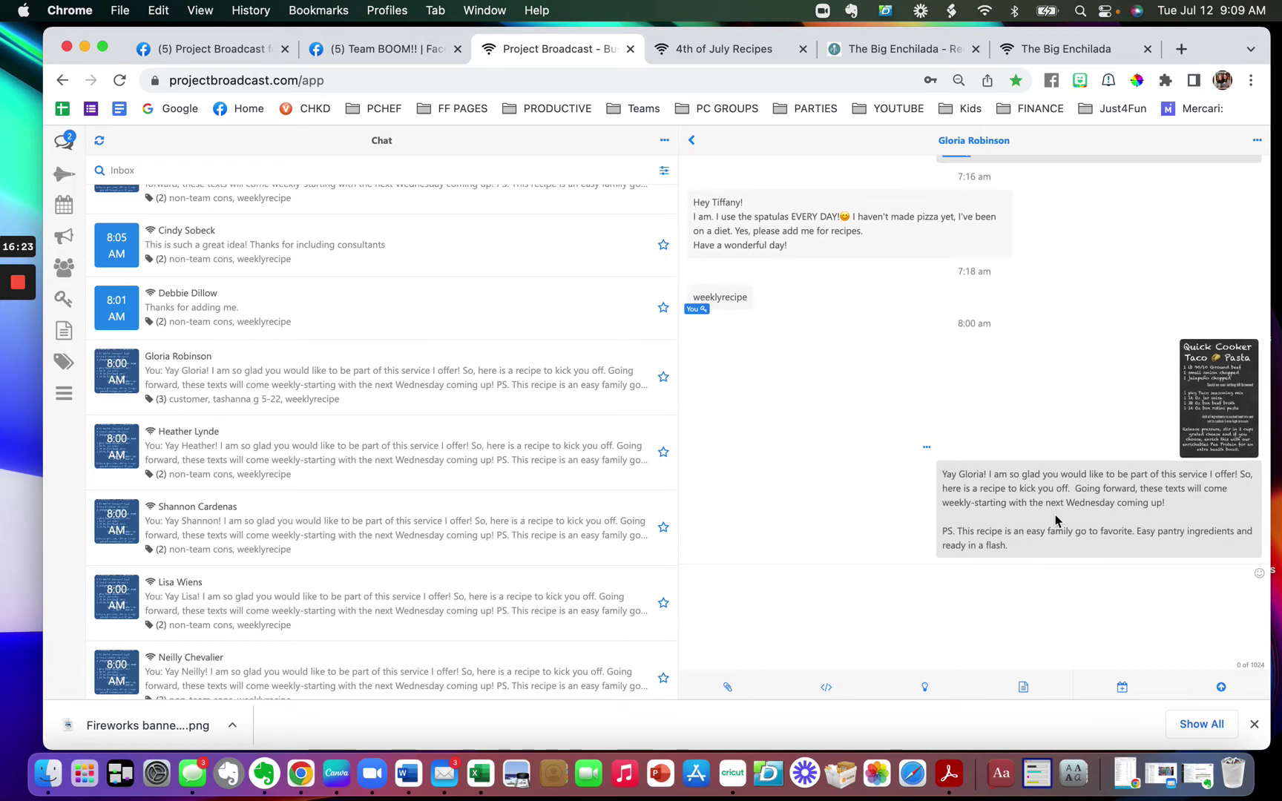
{"action": "scroll", "coordinate": [1093, 296], "scroll_direction": "up", "scroll_amount": 1}
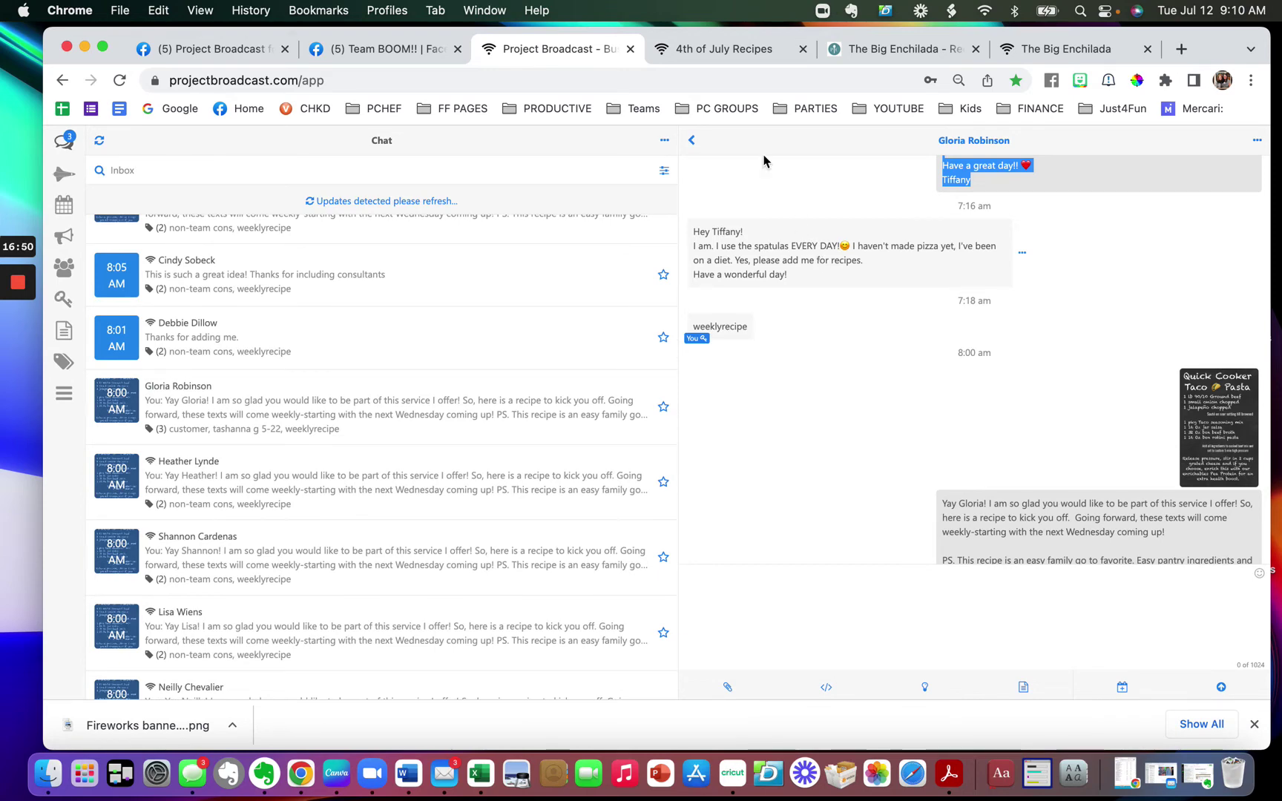
Step: Switch to the Foodies Facebook group and search its posts for "weekly"
{"action": "left_click", "coordinate": [387, 49]}
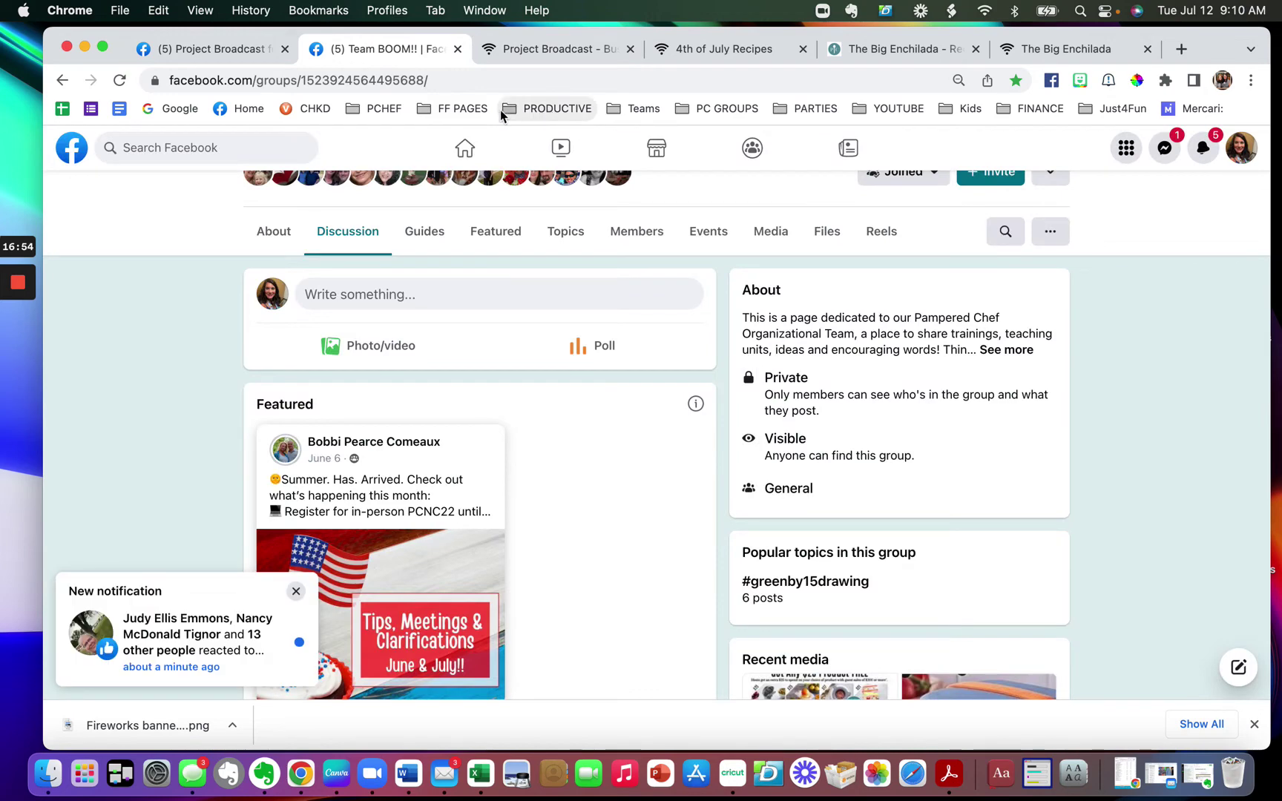
{"action": "left_click", "coordinate": [456, 109]}
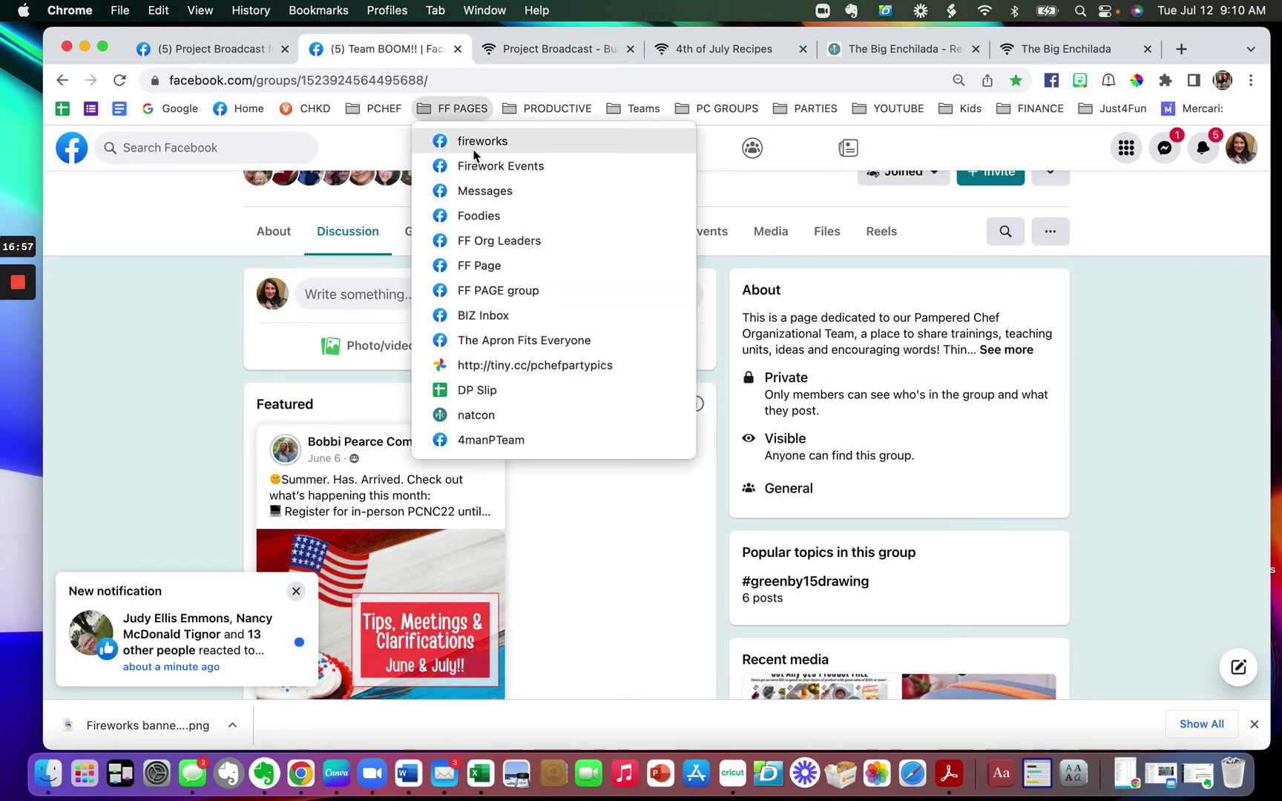
{"action": "left_click", "coordinate": [480, 217]}
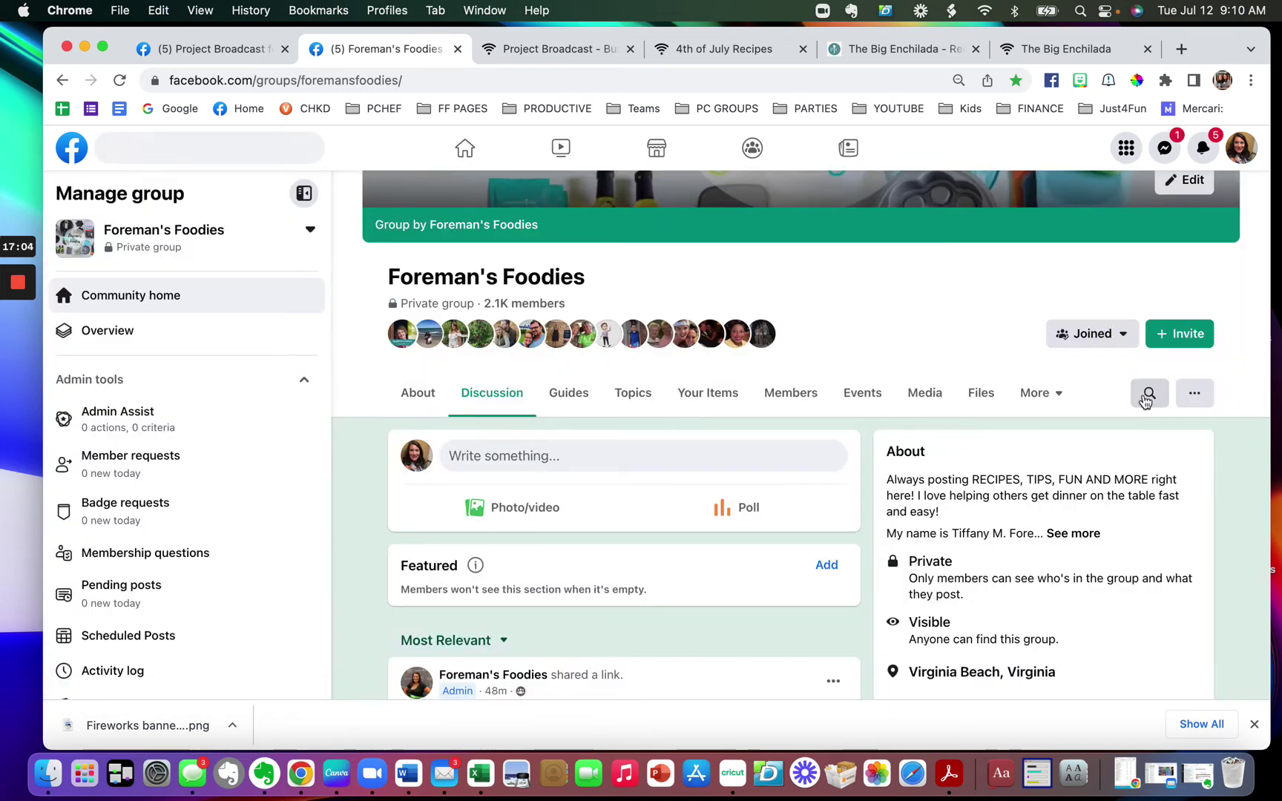
{"action": "left_click", "coordinate": [1148, 395]}
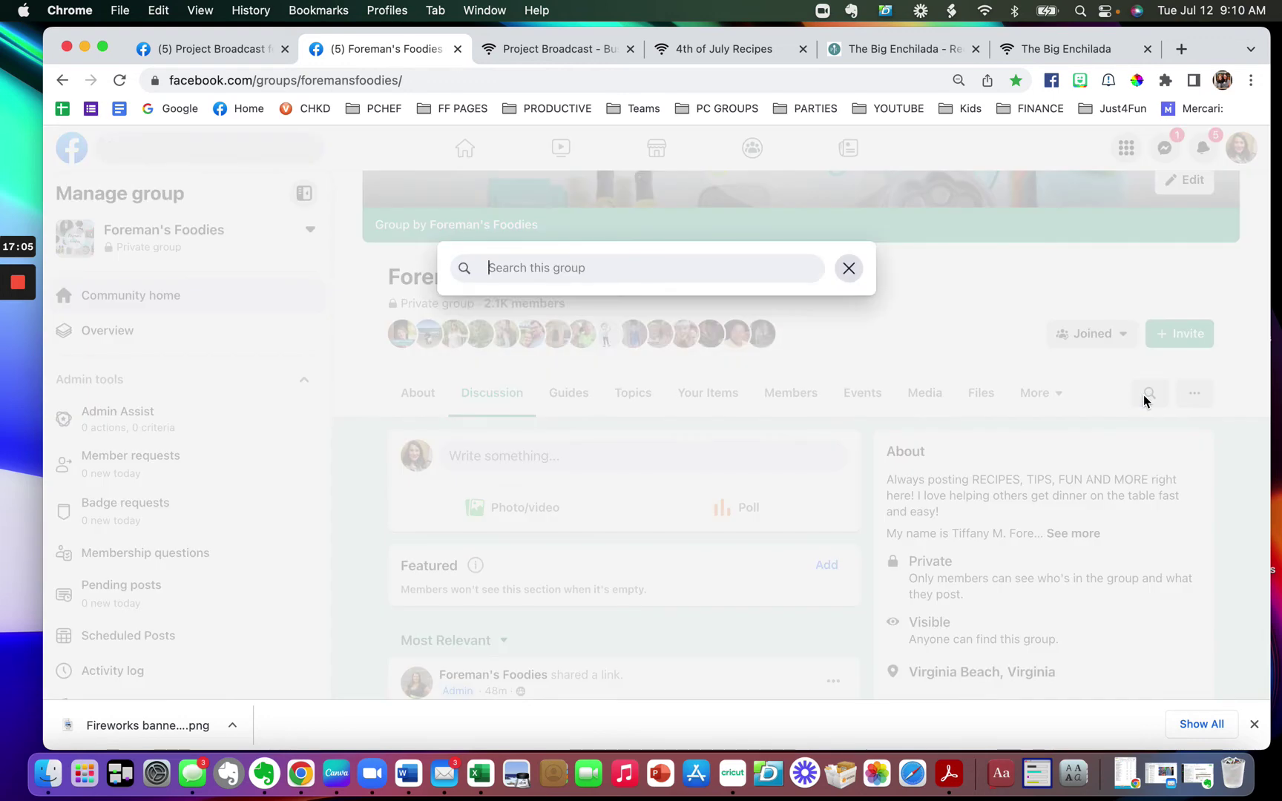
{"action": "type", "text": "weekly"}
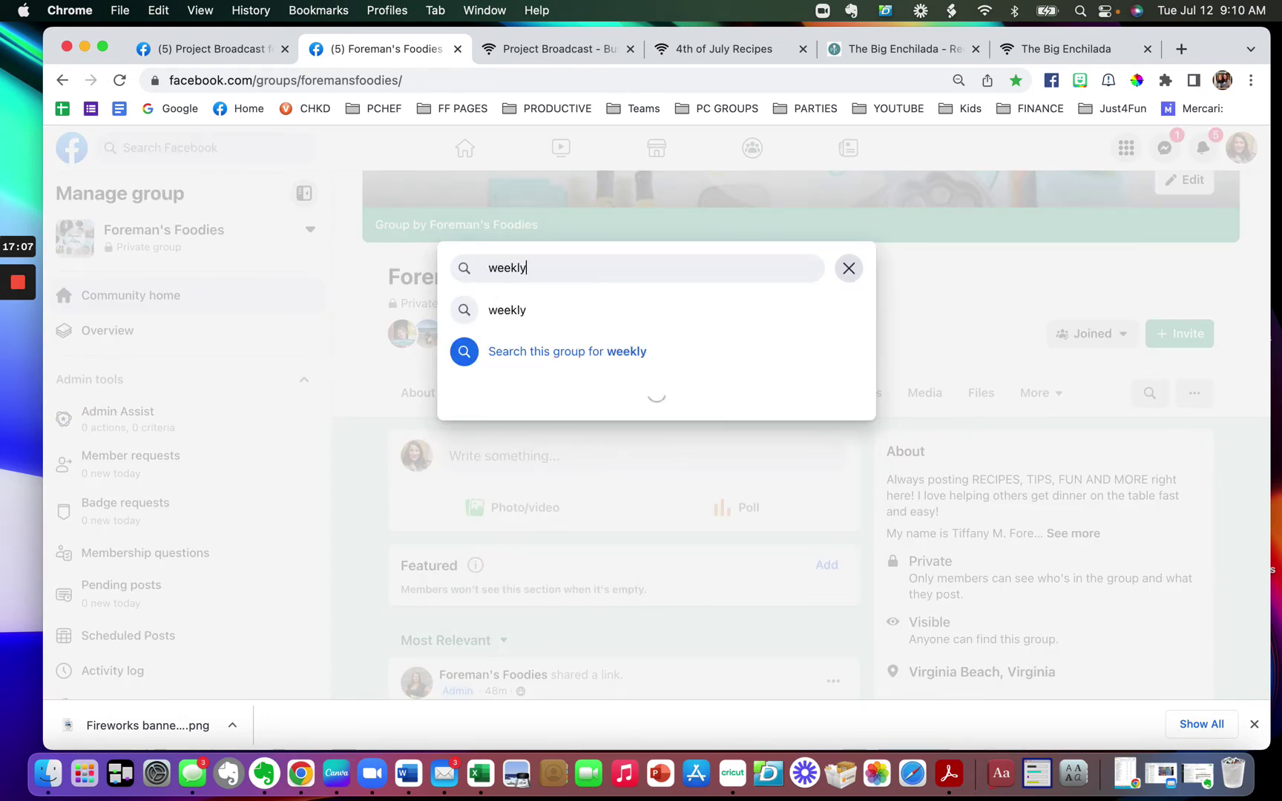
{"action": "key", "text": "Return"}
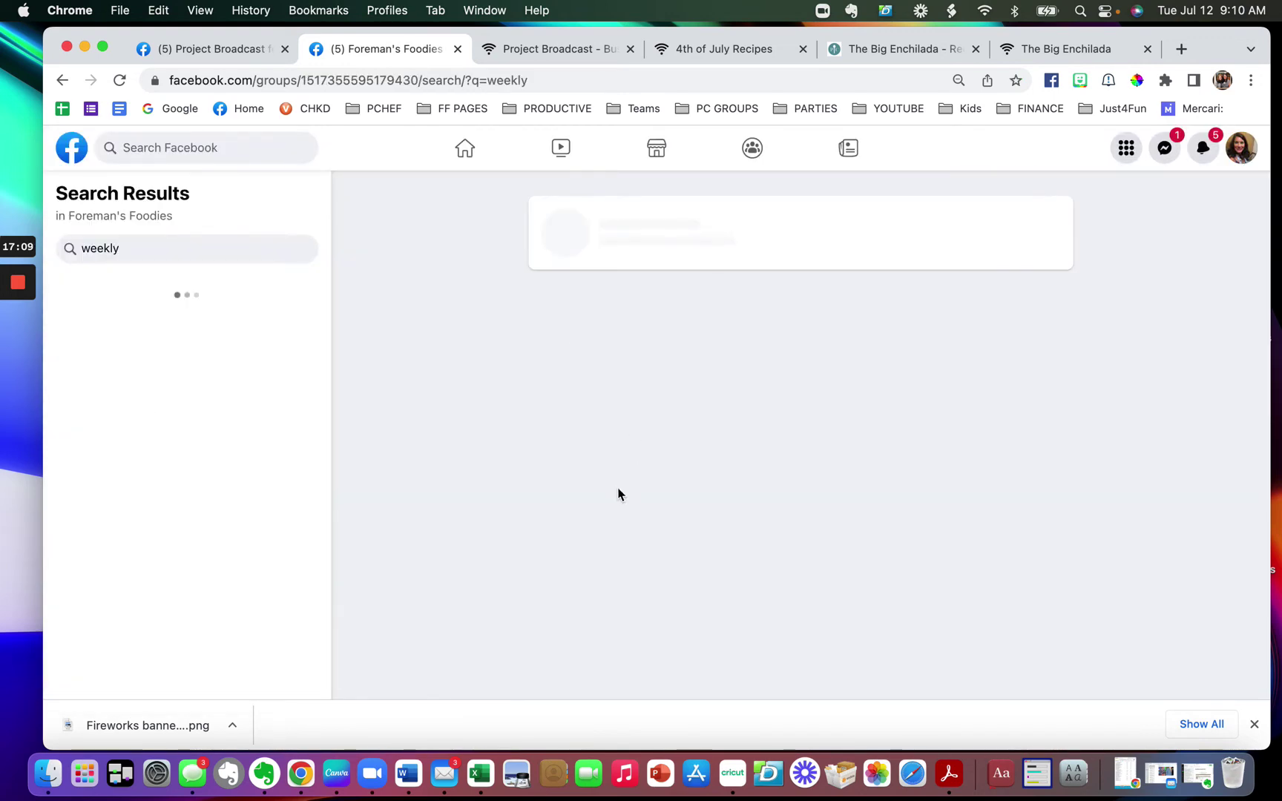
Step: Find the October 26, 2021 post asking about weekly recipe texts and examine its wording, commenters and reactions
{"action": "scroll", "coordinate": [620, 495], "scroll_direction": "down", "scroll_amount": 10}
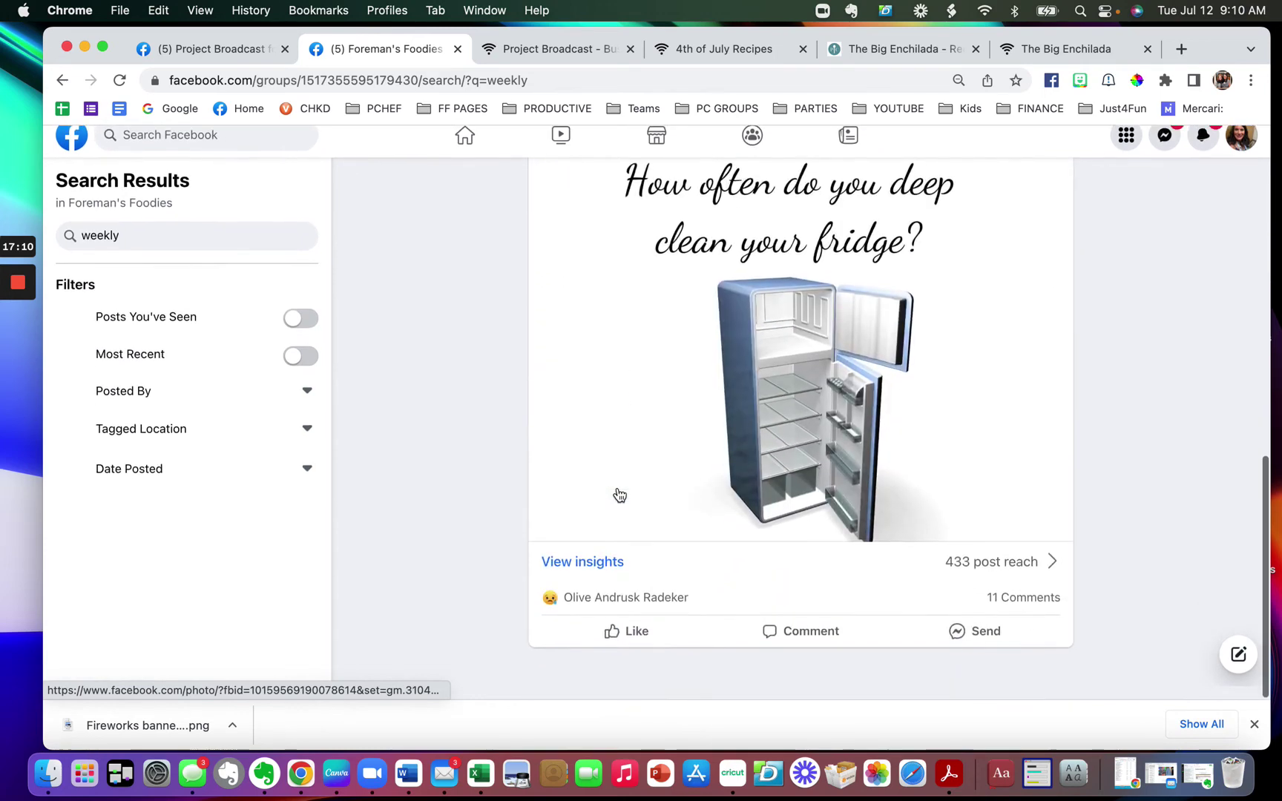
{"action": "scroll", "coordinate": [616, 494], "scroll_direction": "down", "scroll_amount": 2}
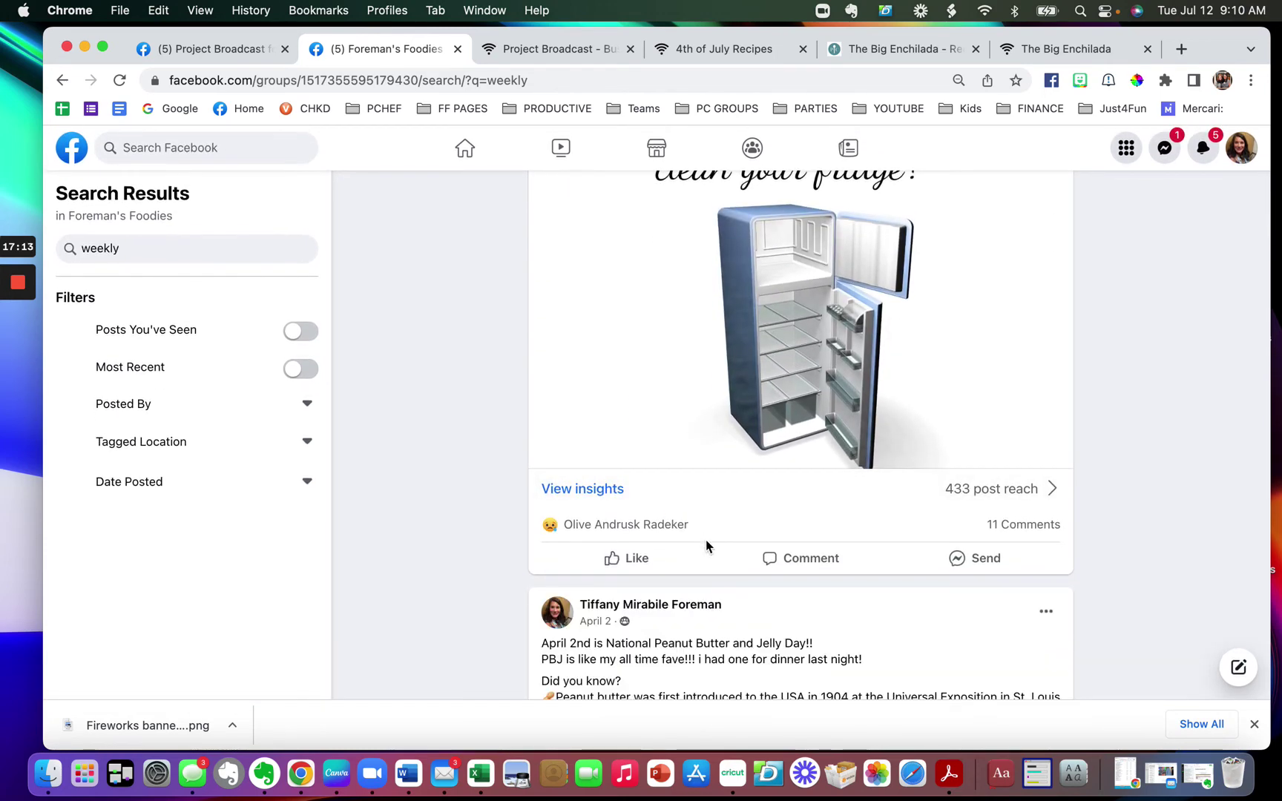
{"action": "scroll", "coordinate": [706, 547], "scroll_direction": "down", "scroll_amount": 15}
{"action": "scroll", "coordinate": [708, 547], "scroll_direction": "down", "scroll_amount": 4}
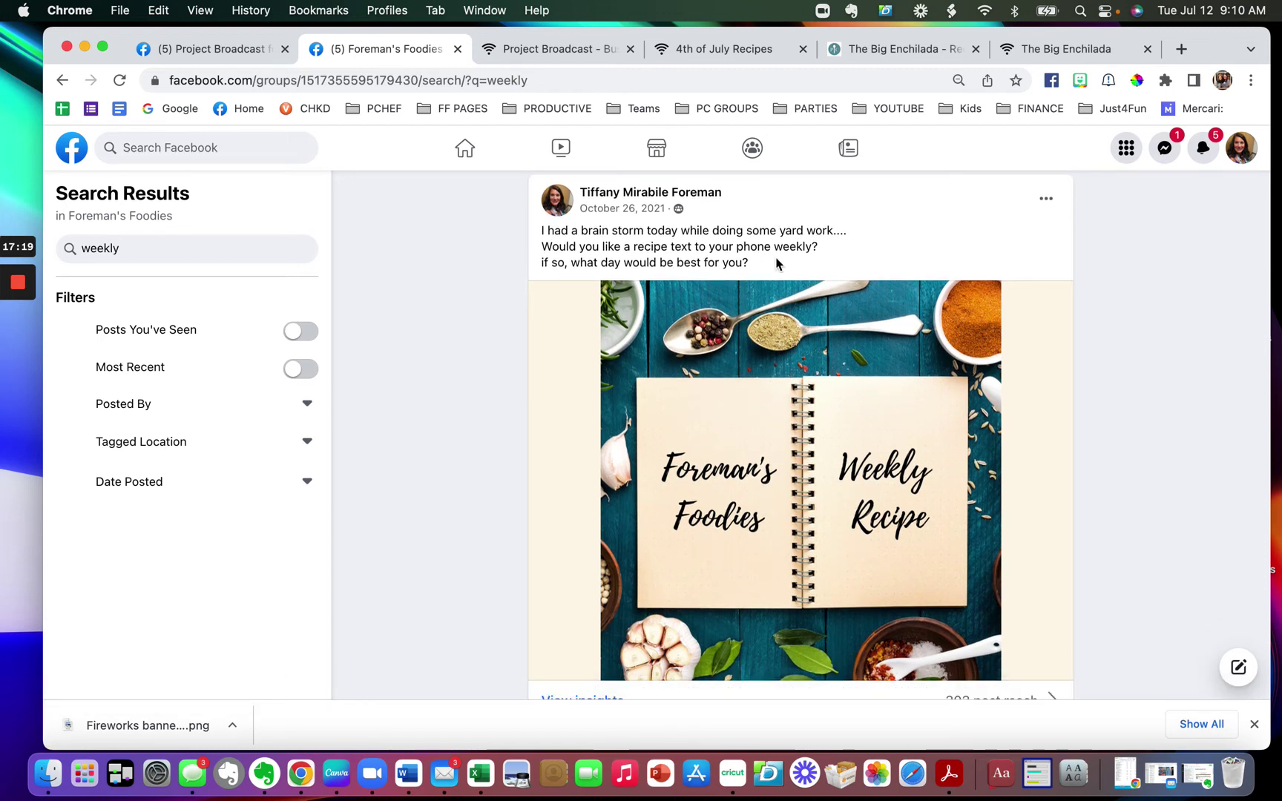
{"action": "scroll", "coordinate": [735, 387], "scroll_direction": "down", "scroll_amount": 5}
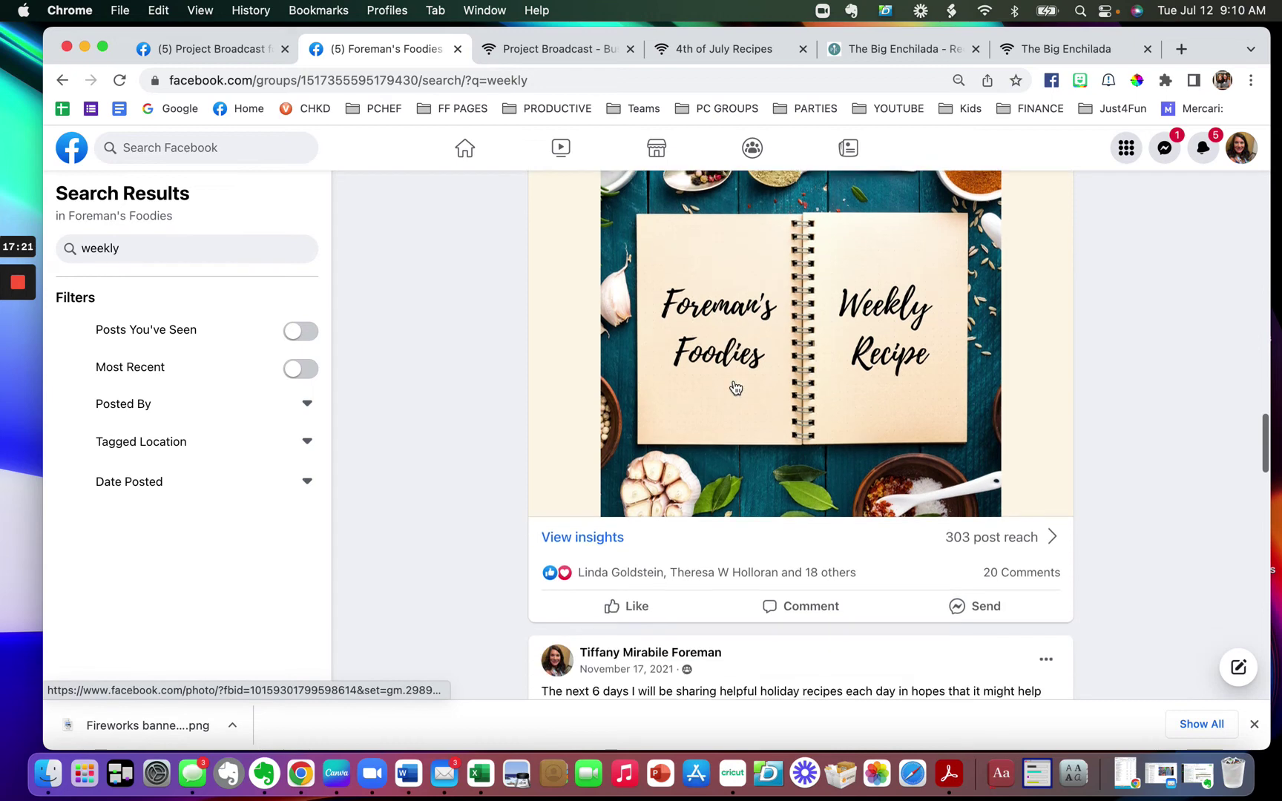
{"action": "scroll", "coordinate": [734, 388], "scroll_direction": "down", "scroll_amount": 2}
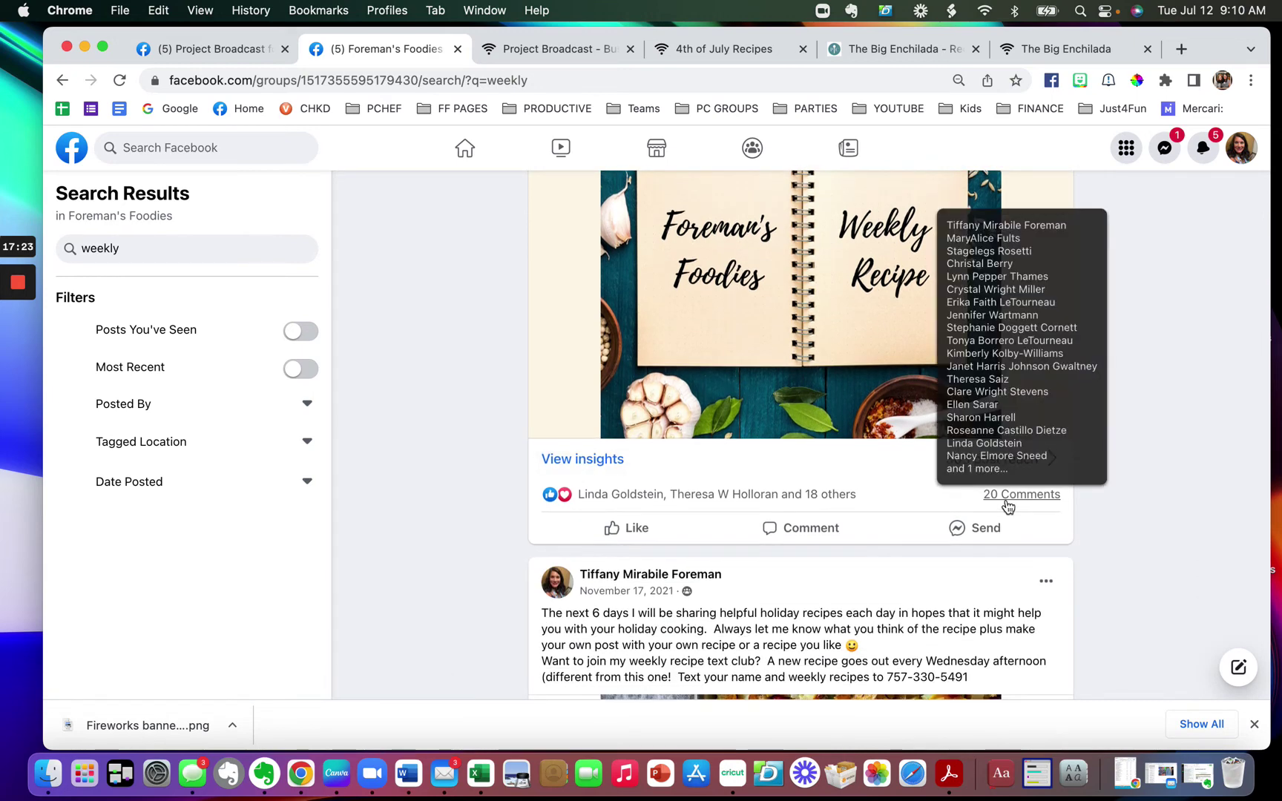
{"action": "mouse_move", "coordinate": [695, 496]}
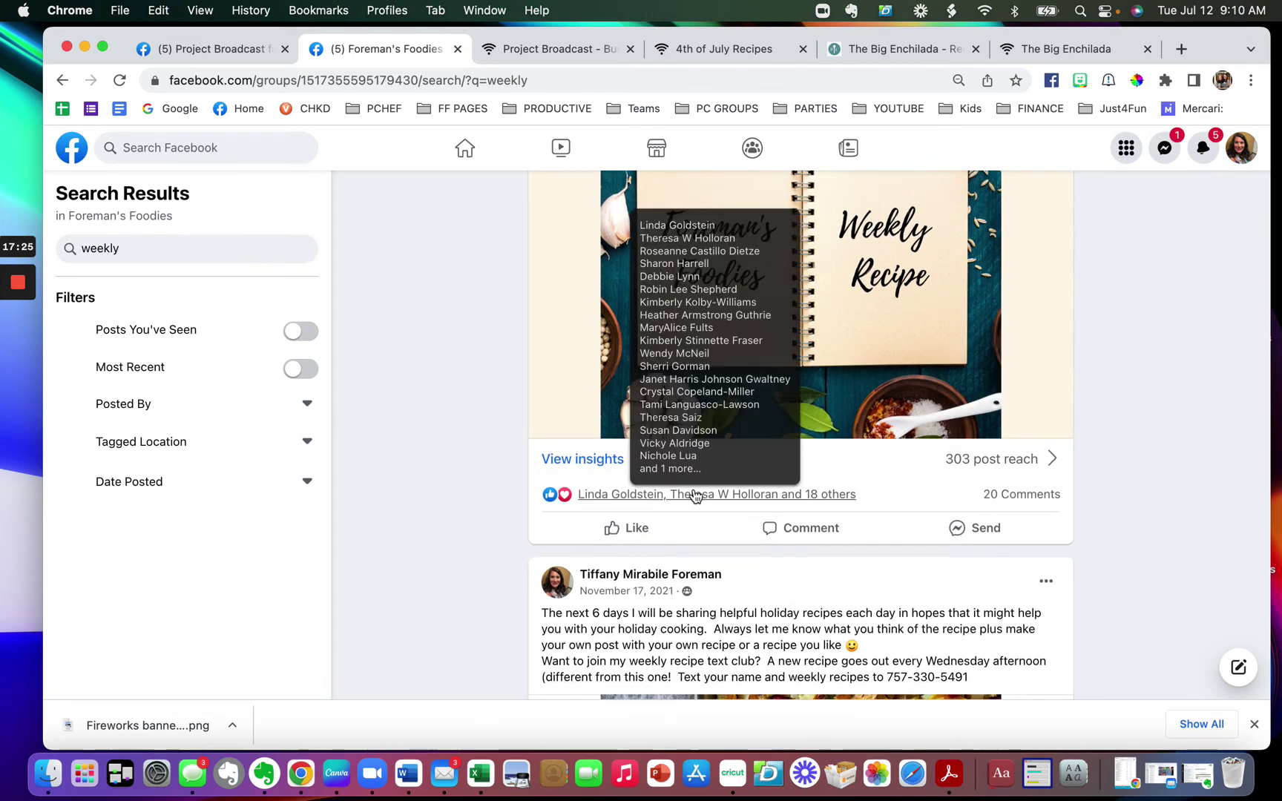
{"action": "scroll", "coordinate": [831, 260], "scroll_direction": "up", "scroll_amount": 6}
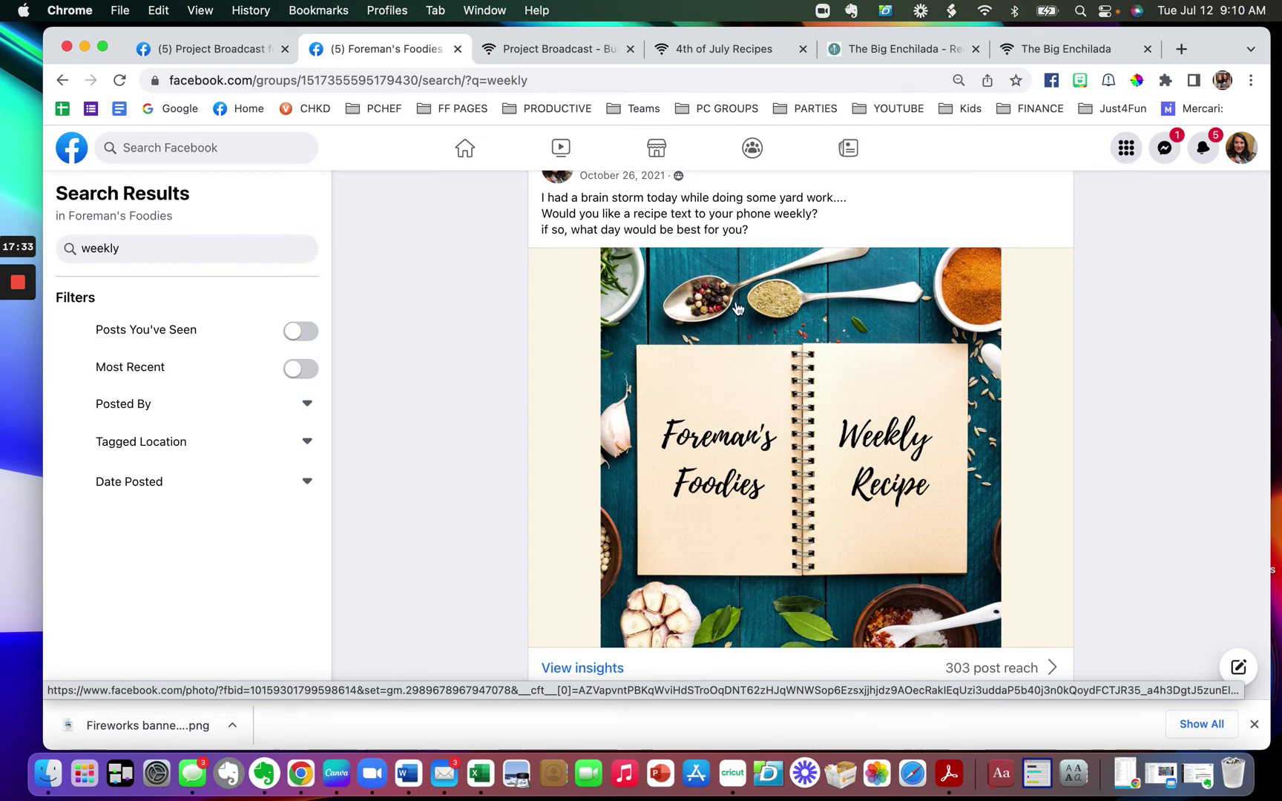
{"action": "scroll", "coordinate": [744, 418], "scroll_direction": "down", "scroll_amount": 5}
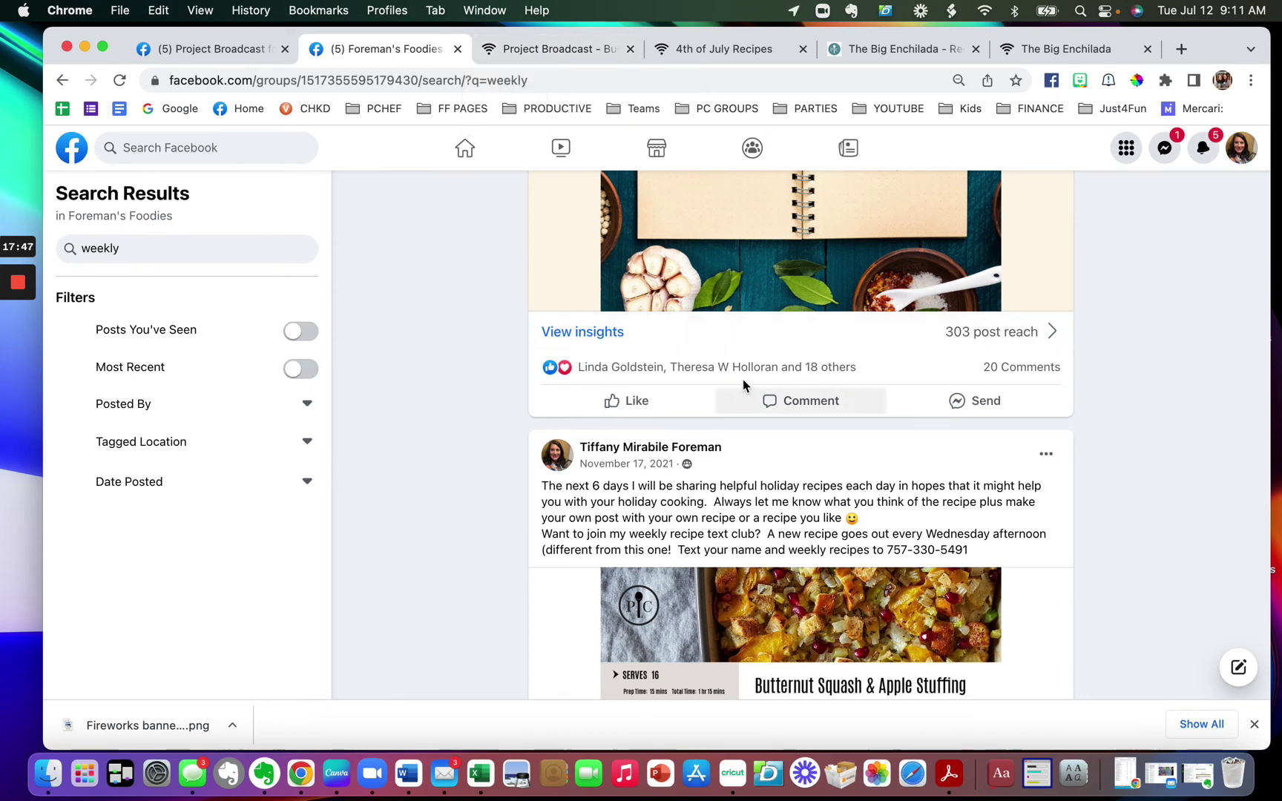
Step: Find the March 30 weekly recipe text club post and highlight the words "weekly recipes" in its joining instructions
{"action": "scroll", "coordinate": [729, 363], "scroll_direction": "down", "scroll_amount": 15}
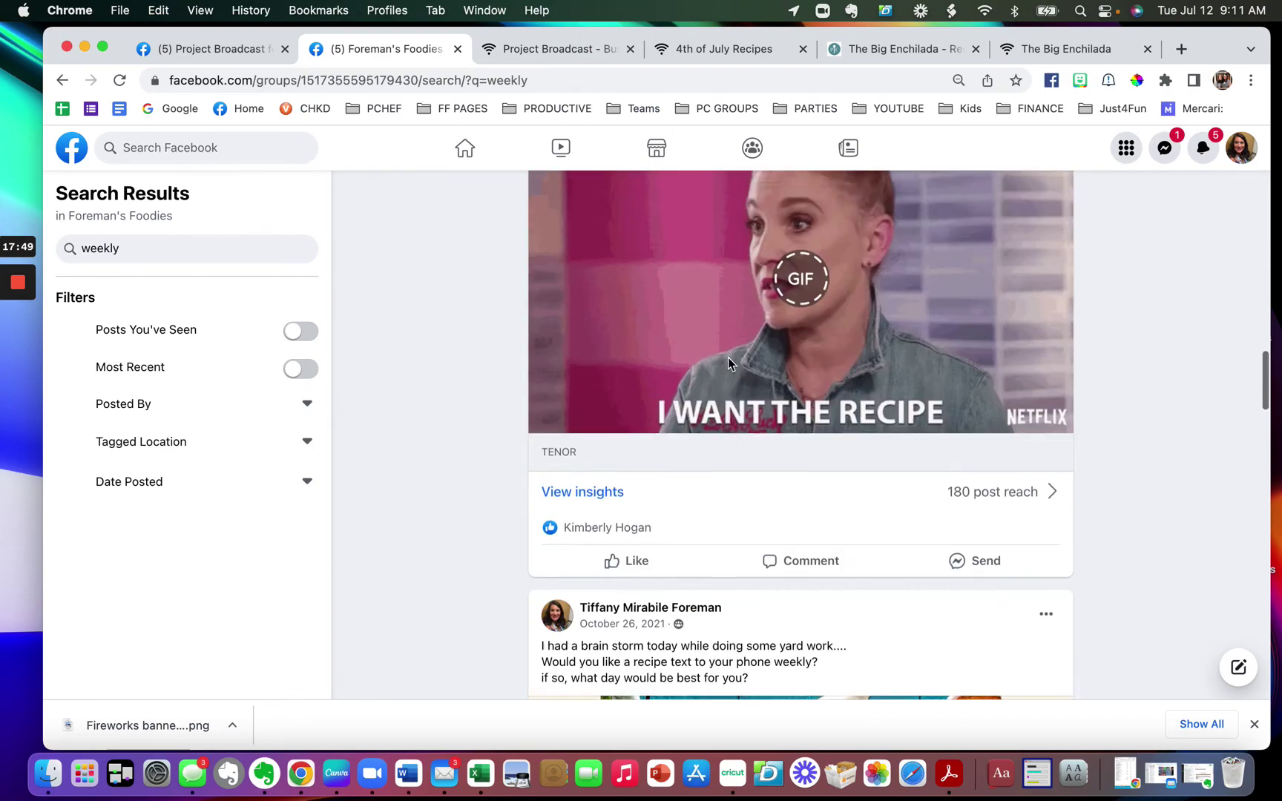
{"action": "scroll", "coordinate": [729, 364], "scroll_direction": "down", "scroll_amount": 15}
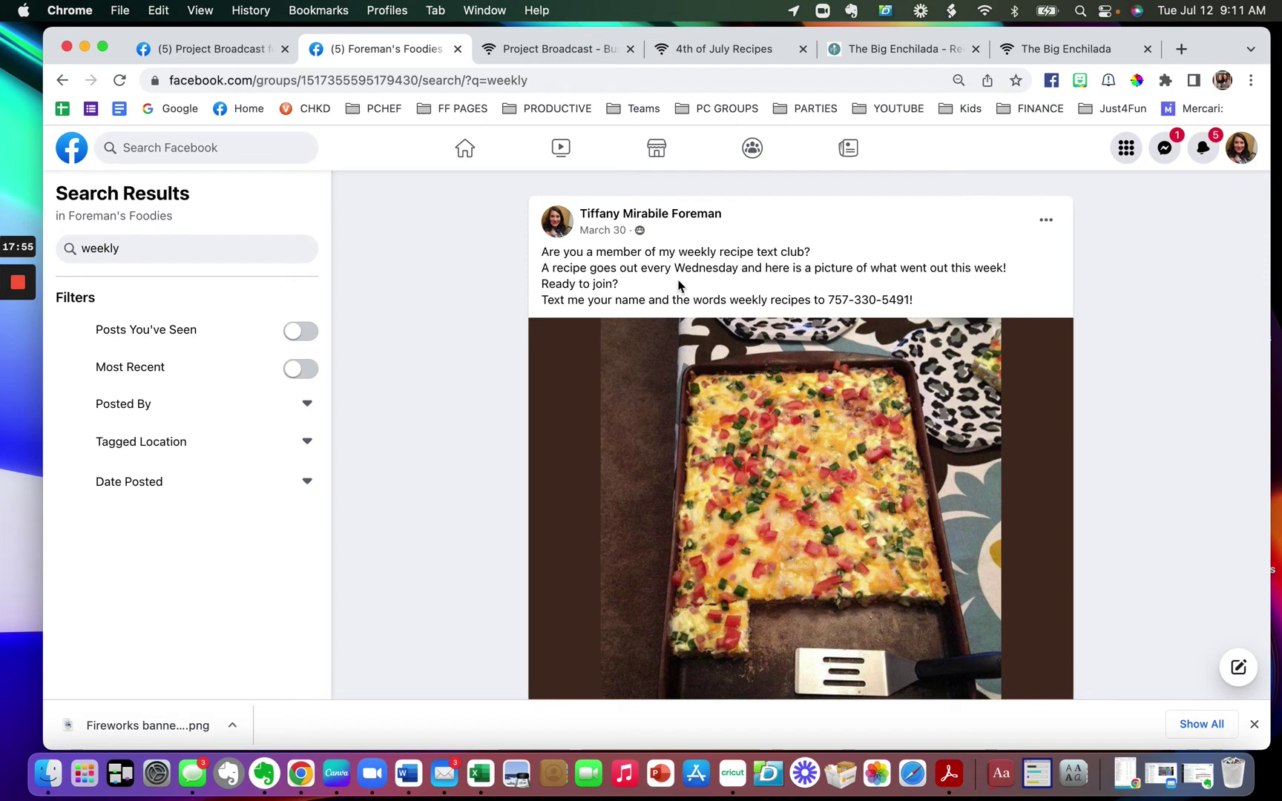
{"action": "scroll", "coordinate": [679, 285], "scroll_direction": "down", "scroll_amount": 1}
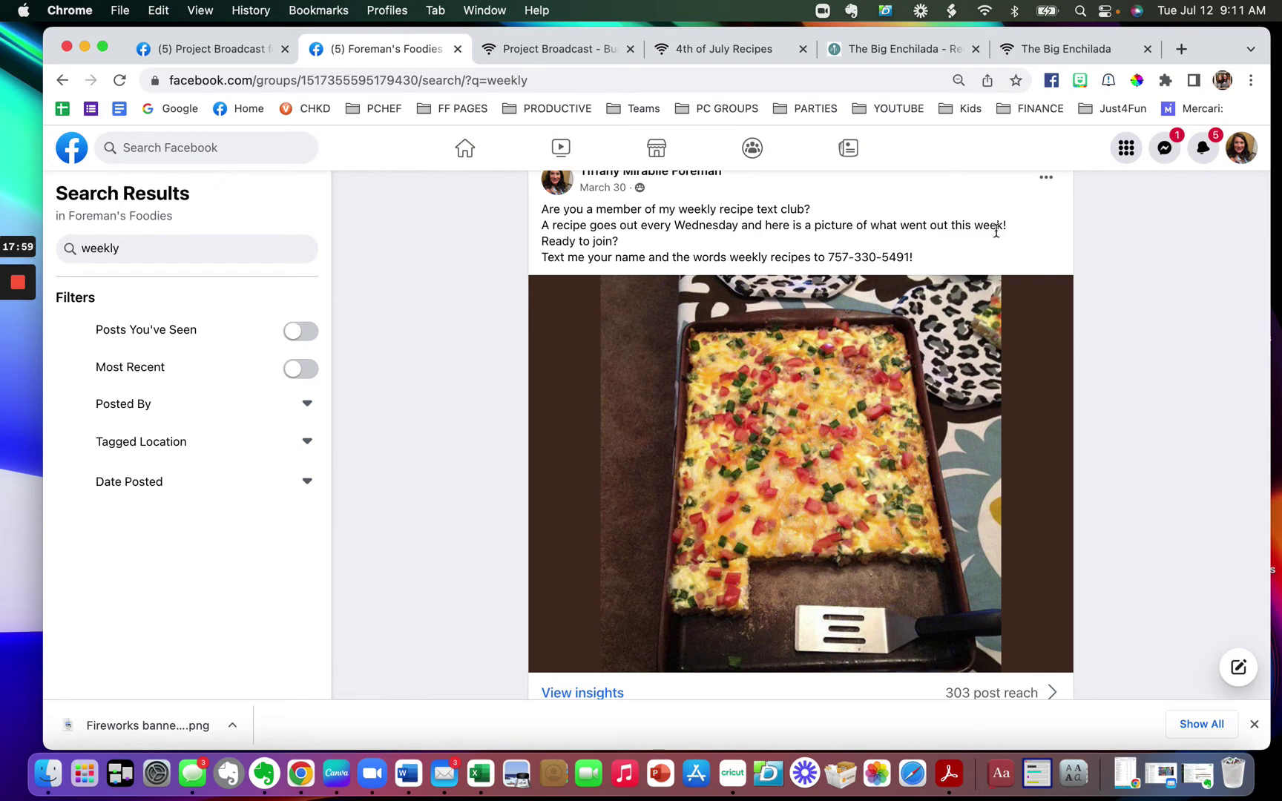
{"action": "left_click", "coordinate": [1043, 182]}
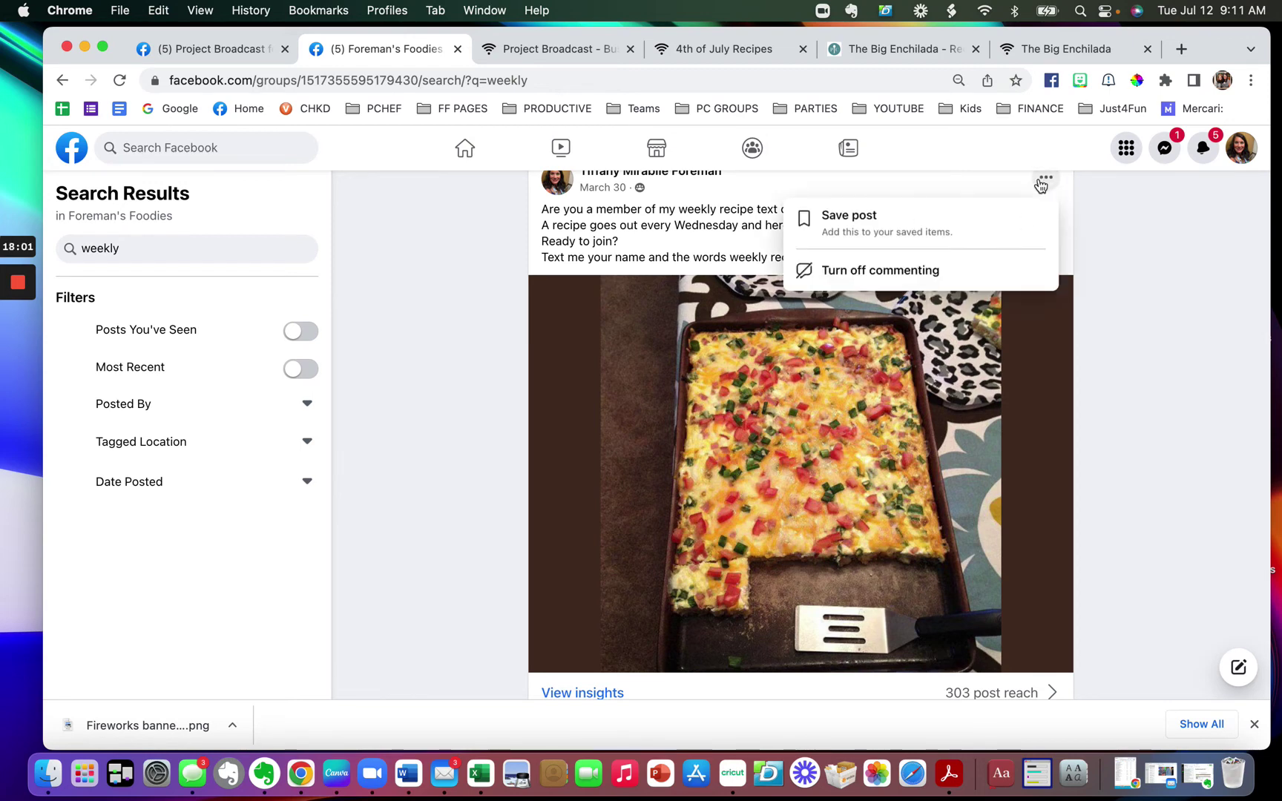
{"action": "left_click", "coordinate": [1106, 217]}
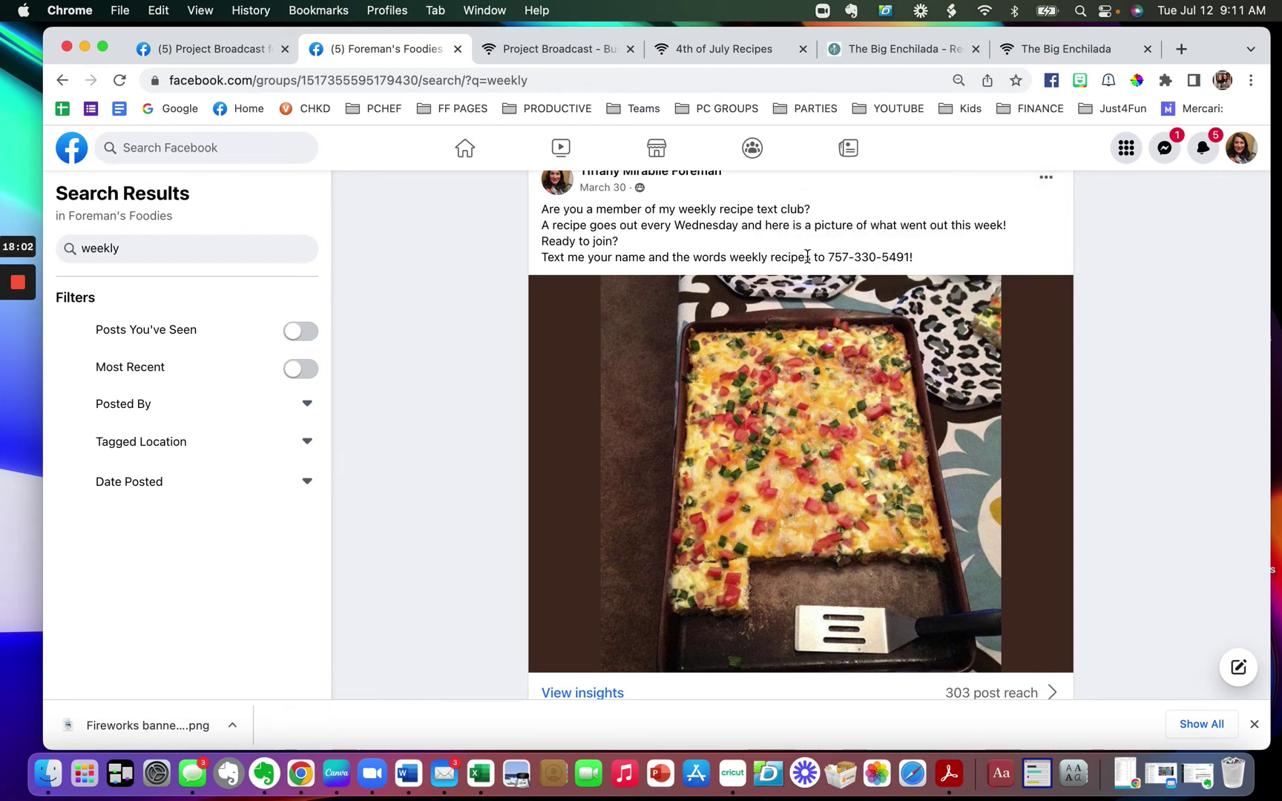
{"action": "left_click_drag", "start_coordinate": [811, 258], "coordinate": [731, 261]}
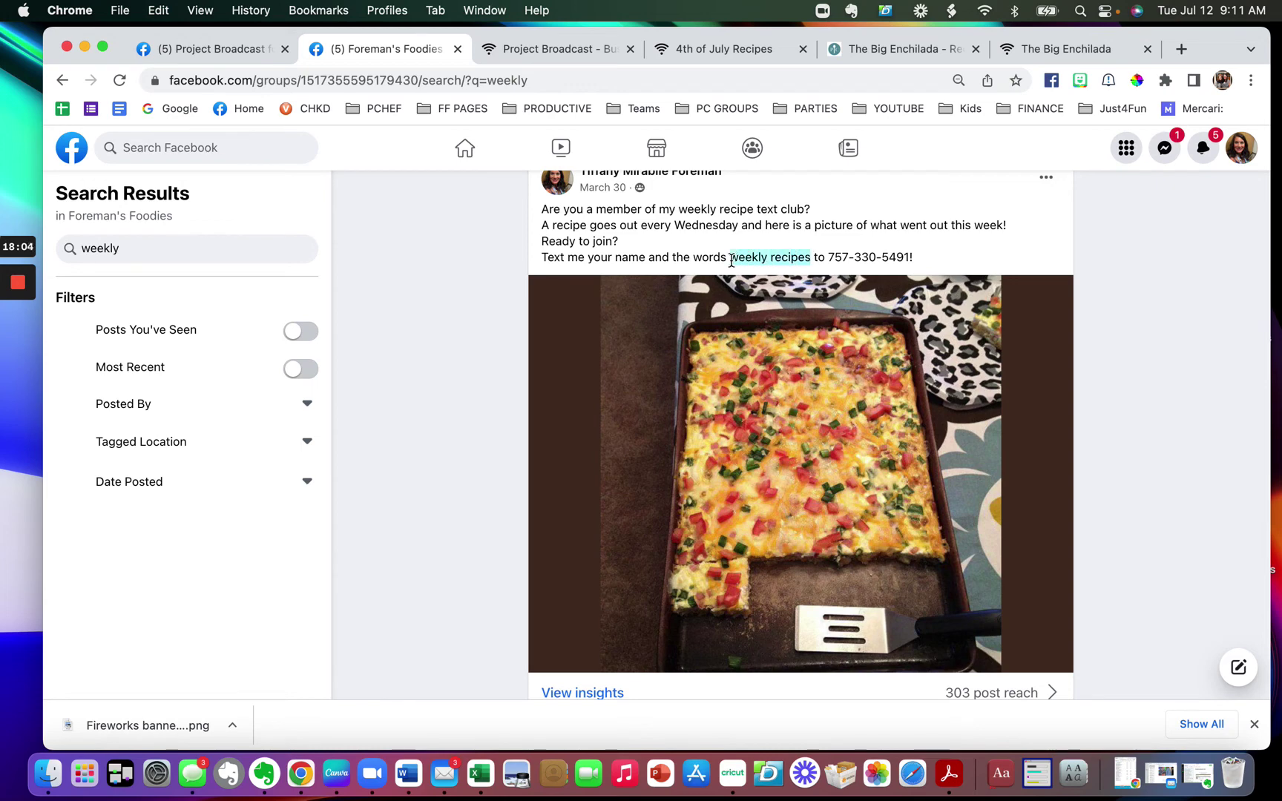
{"action": "left_click", "coordinate": [809, 255]}
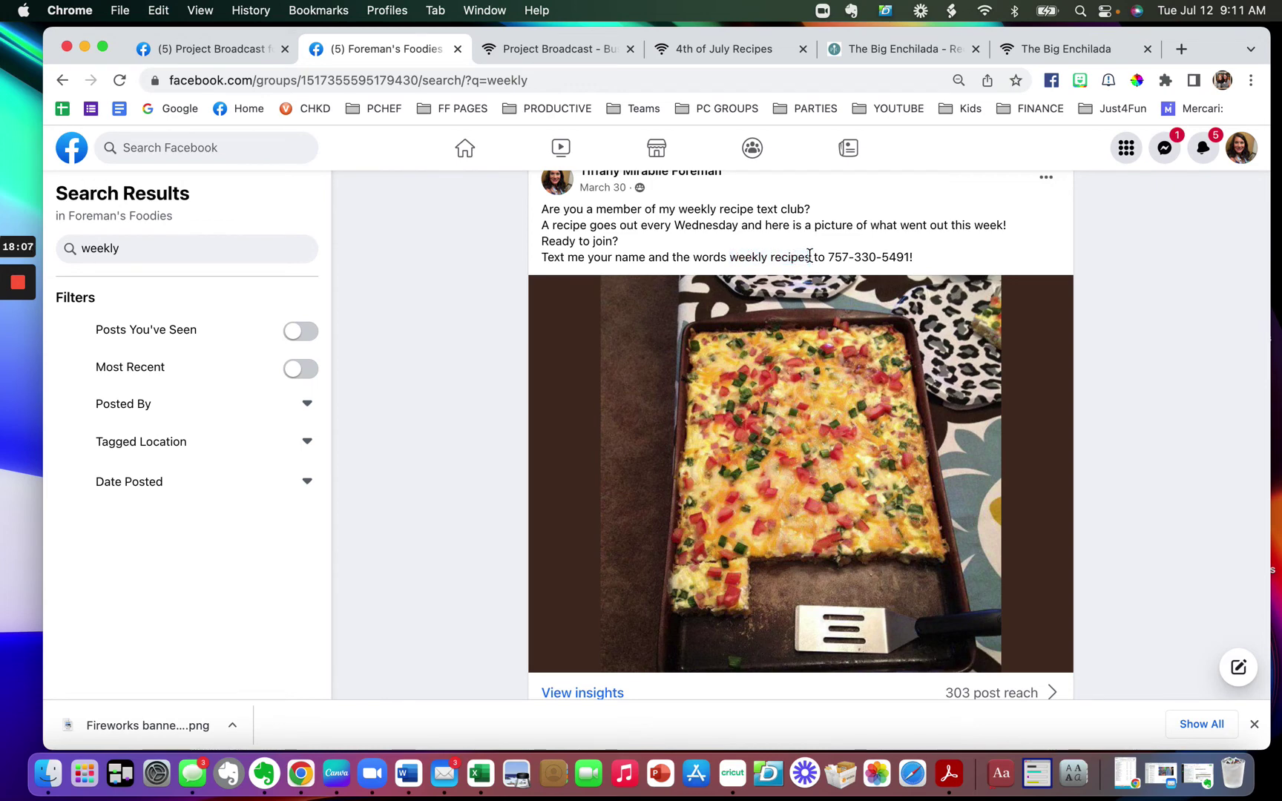
Step: Review the March 30 recipe club post's photo, reach and reactions, and return to its invitation text
{"action": "scroll", "coordinate": [799, 255], "scroll_direction": "down", "scroll_amount": 2}
{"action": "scroll", "coordinate": [799, 256], "scroll_direction": "down", "scroll_amount": 4}
{"action": "scroll", "coordinate": [757, 256], "scroll_direction": "up", "scroll_amount": 5}
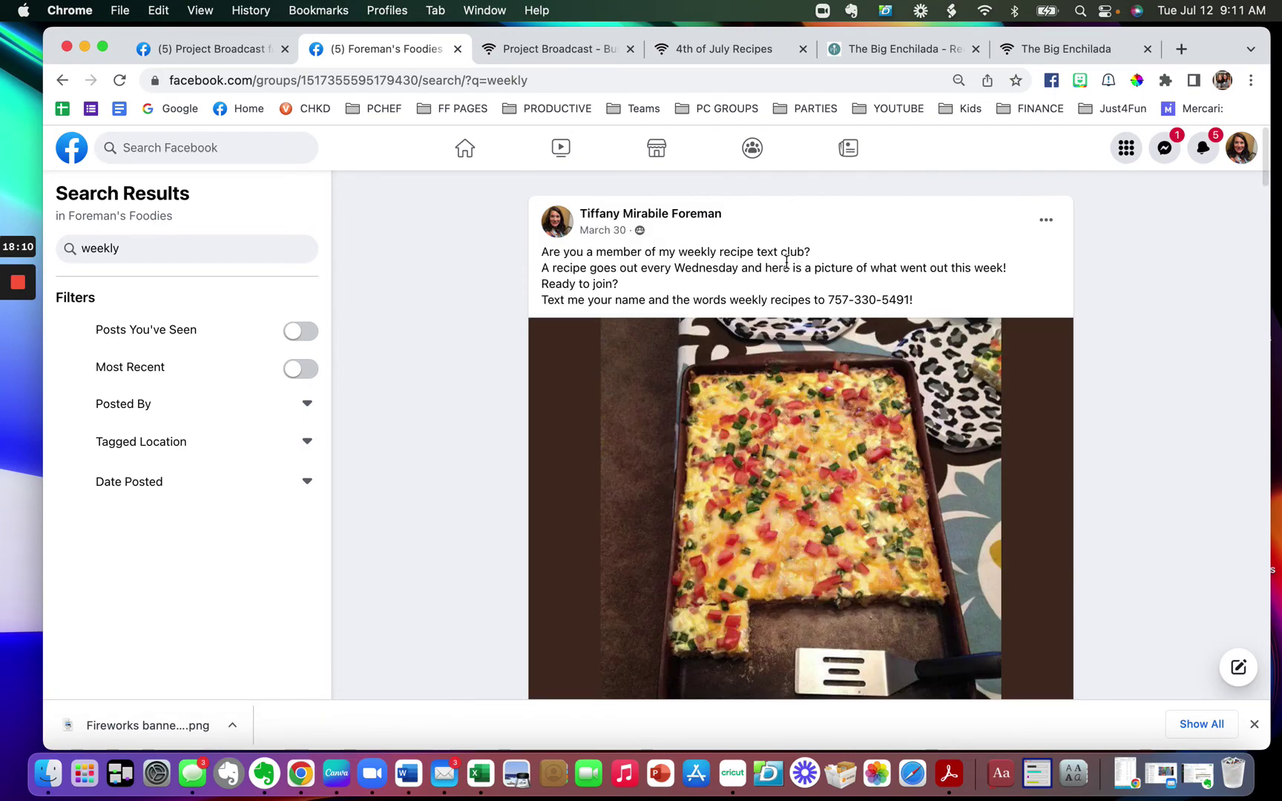
{"action": "scroll", "coordinate": [832, 486], "scroll_direction": "down", "scroll_amount": 5}
{"action": "scroll", "coordinate": [832, 487], "scroll_direction": "down", "scroll_amount": 5}
{"action": "scroll", "coordinate": [832, 487], "scroll_direction": "up", "scroll_amount": 7}
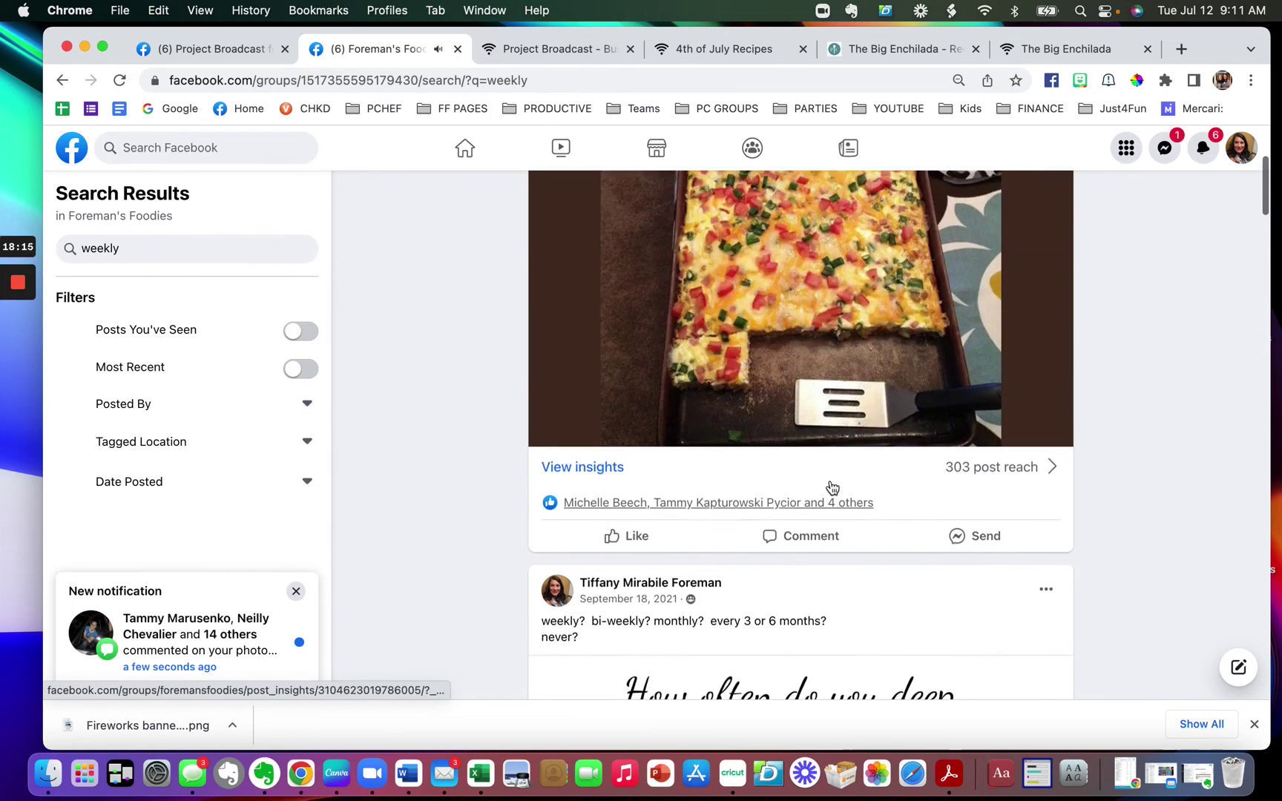
{"action": "scroll", "coordinate": [832, 486], "scroll_direction": "up", "scroll_amount": 4}
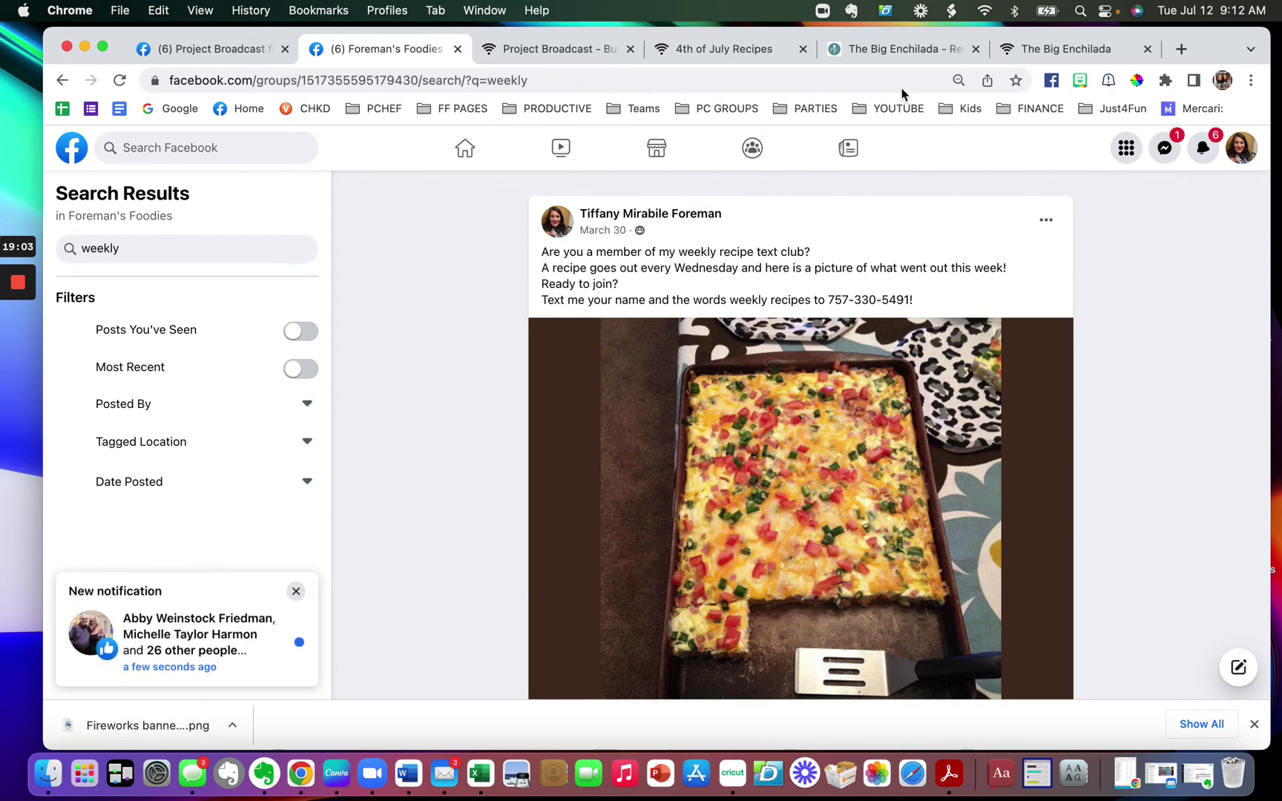
Step: Examine the Table by Pampered Chef party post "Let's stay connected!!", including its WEEKLYRECIPE keyword instruction, Foodies group link and graphic
{"action": "left_click", "coordinate": [1088, 49]}
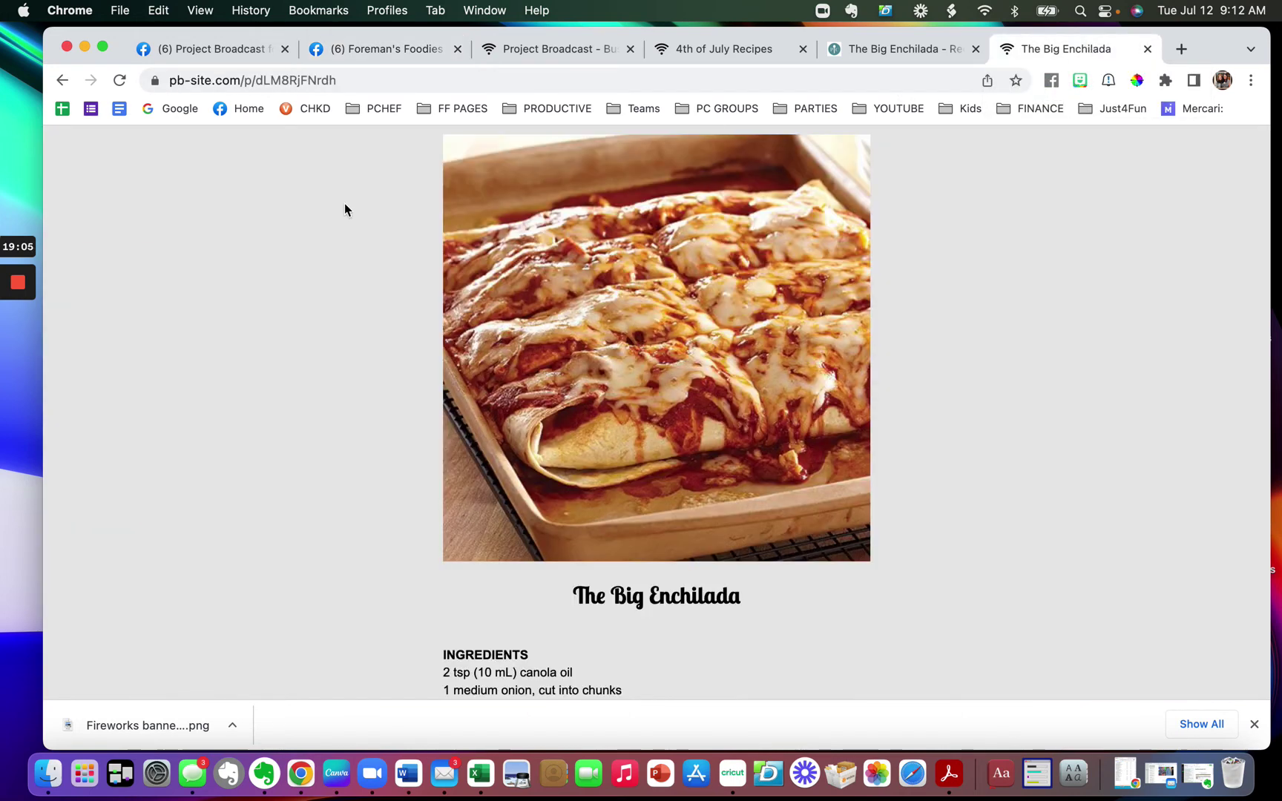
{"action": "mouse_move", "coordinate": [21, 287]}
{"action": "left_click", "coordinate": [21, 358]}
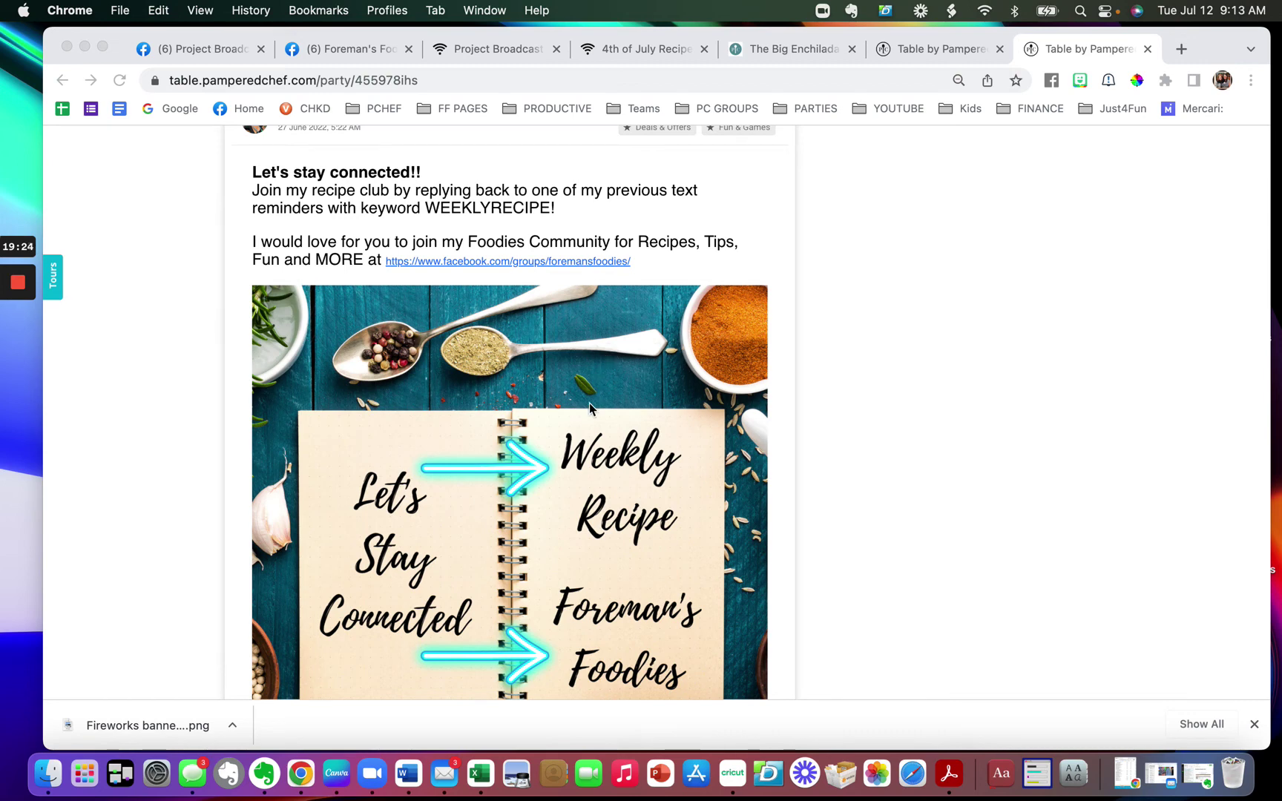
{"action": "scroll", "coordinate": [550, 497], "scroll_direction": "down", "scroll_amount": 2}
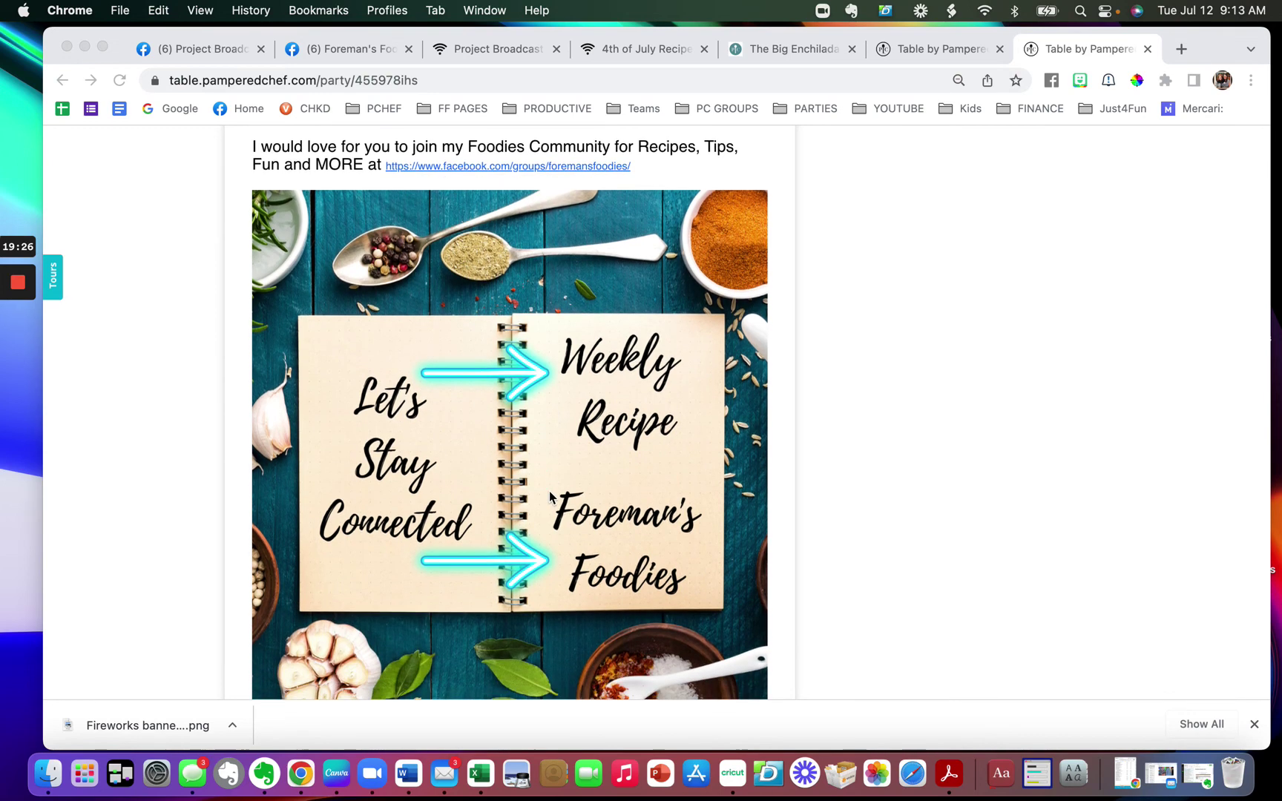
{"action": "scroll", "coordinate": [557, 603], "scroll_direction": "up", "scroll_amount": 3}
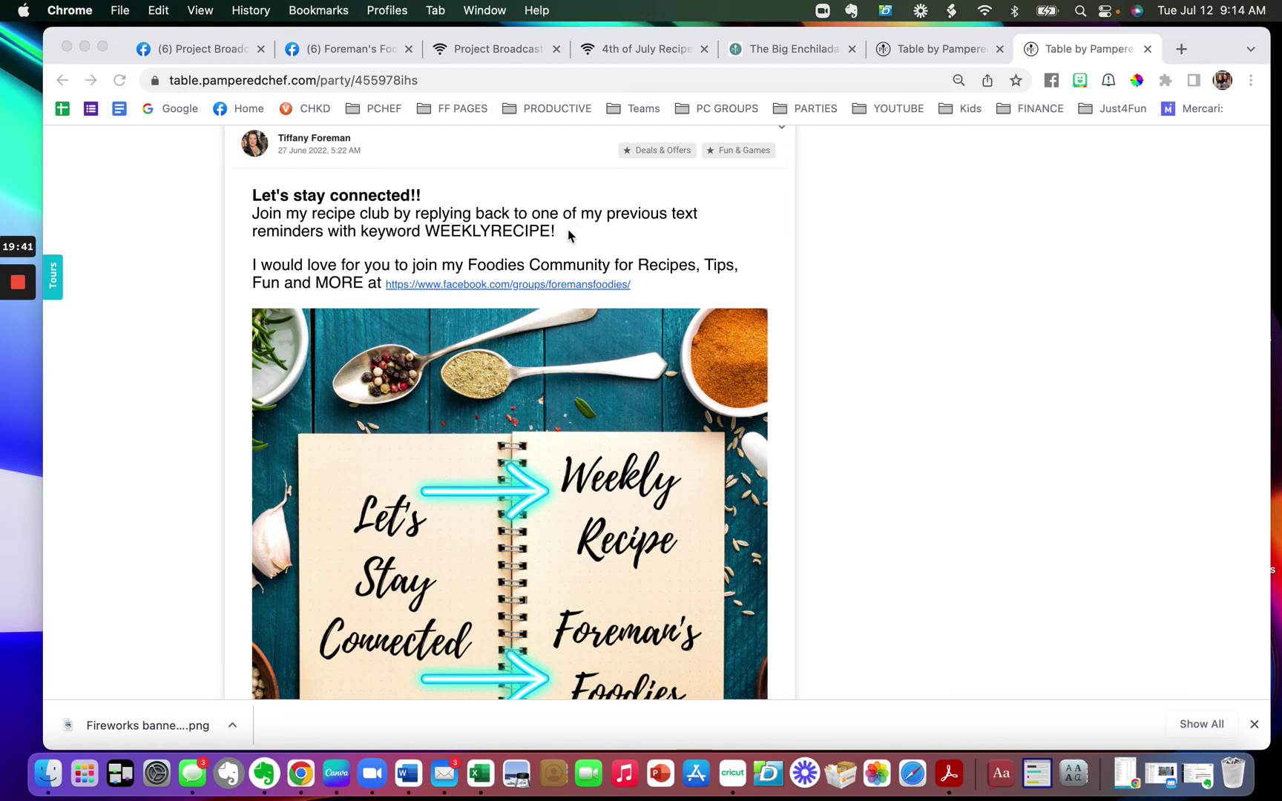
{"action": "scroll", "coordinate": [610, 510], "scroll_direction": "down", "scroll_amount": 3}
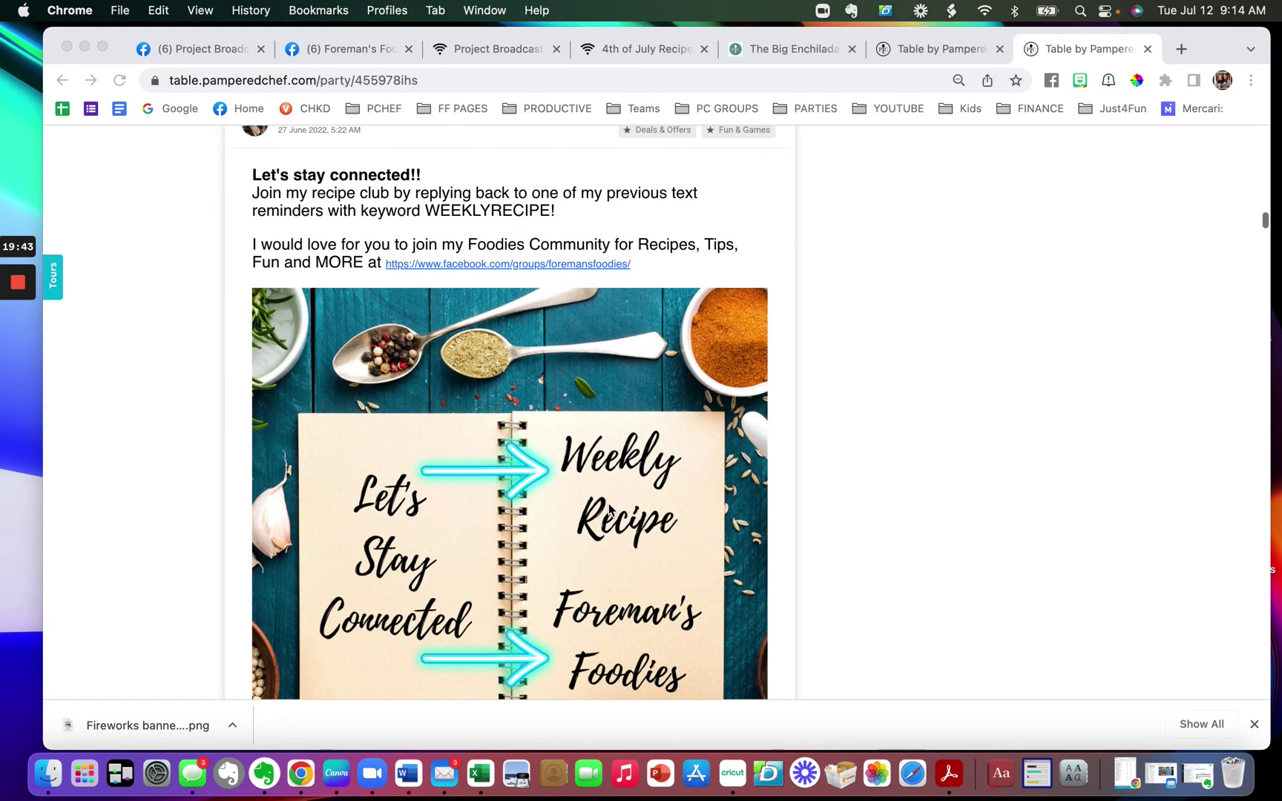
{"action": "scroll", "coordinate": [609, 509], "scroll_direction": "up", "scroll_amount": 1}
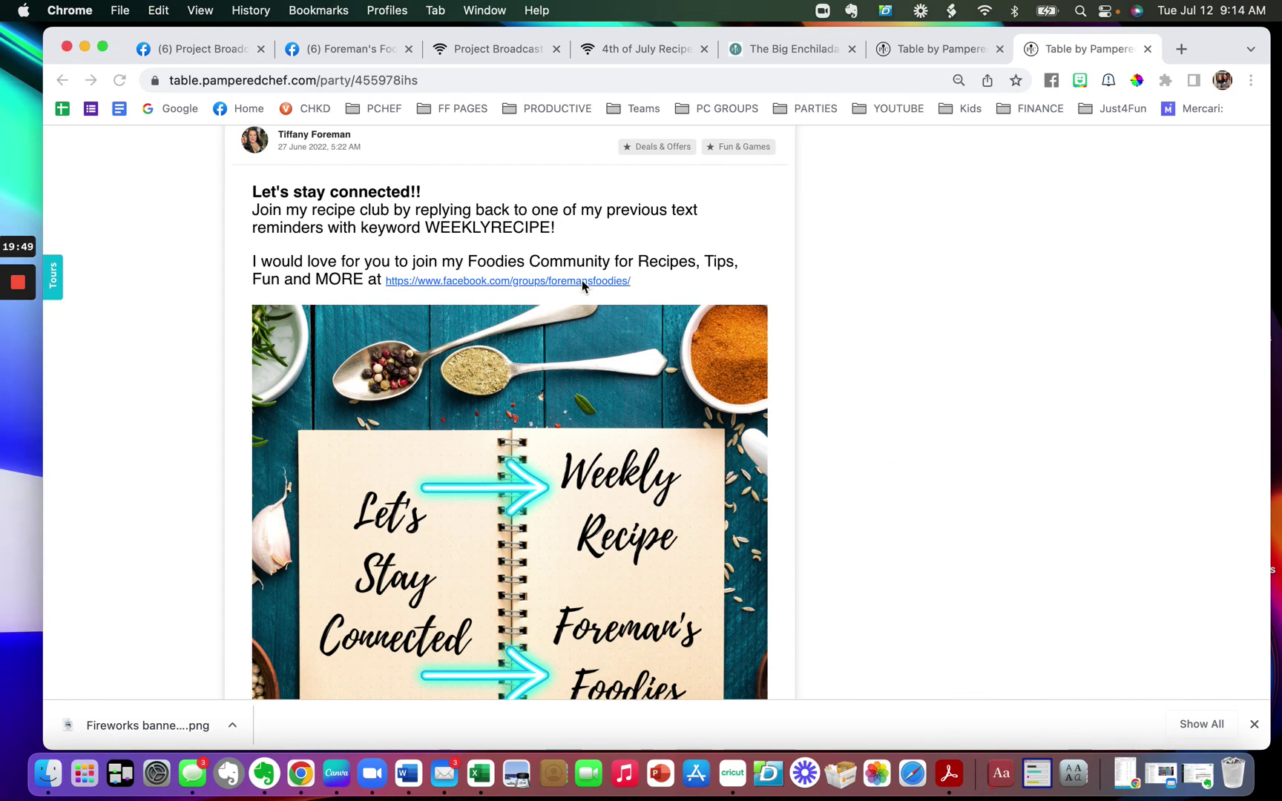
{"action": "left_click", "coordinate": [432, 299]}
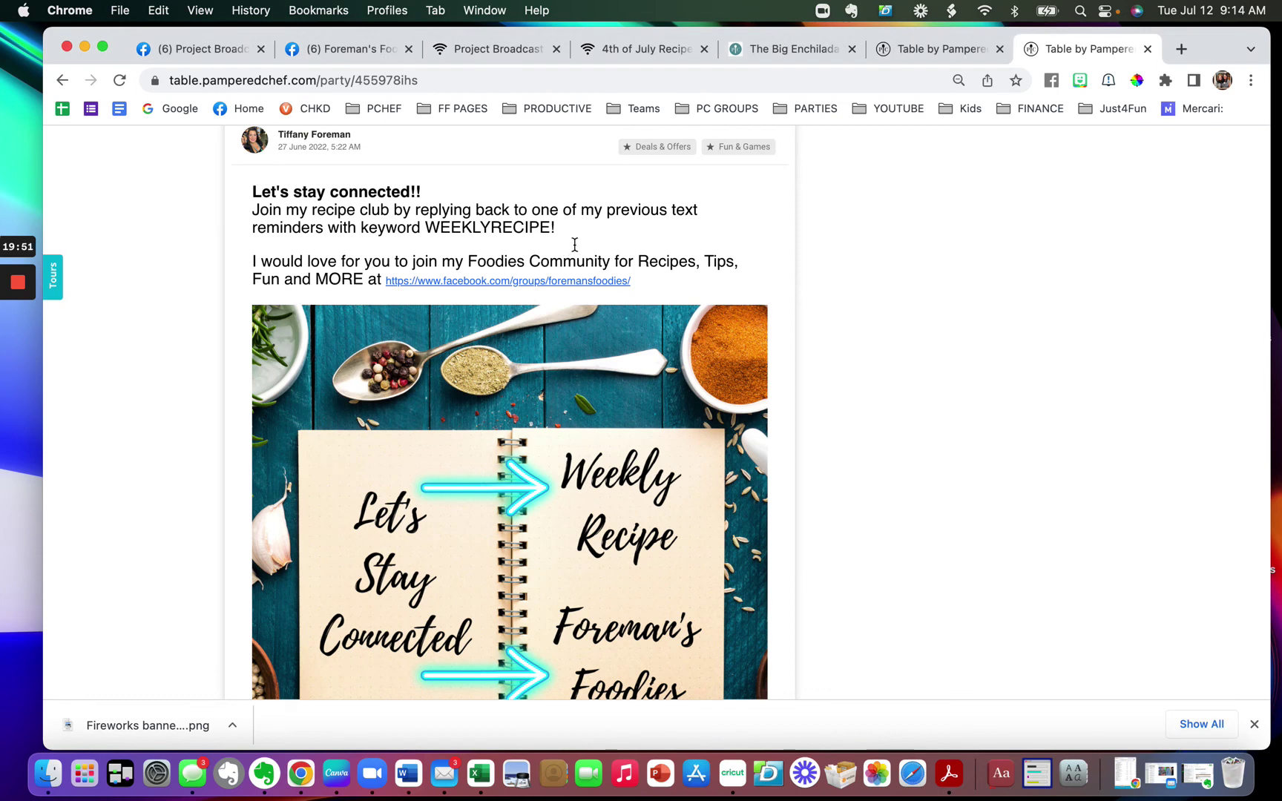
{"action": "scroll", "coordinate": [575, 244], "scroll_direction": "up", "scroll_amount": 1}
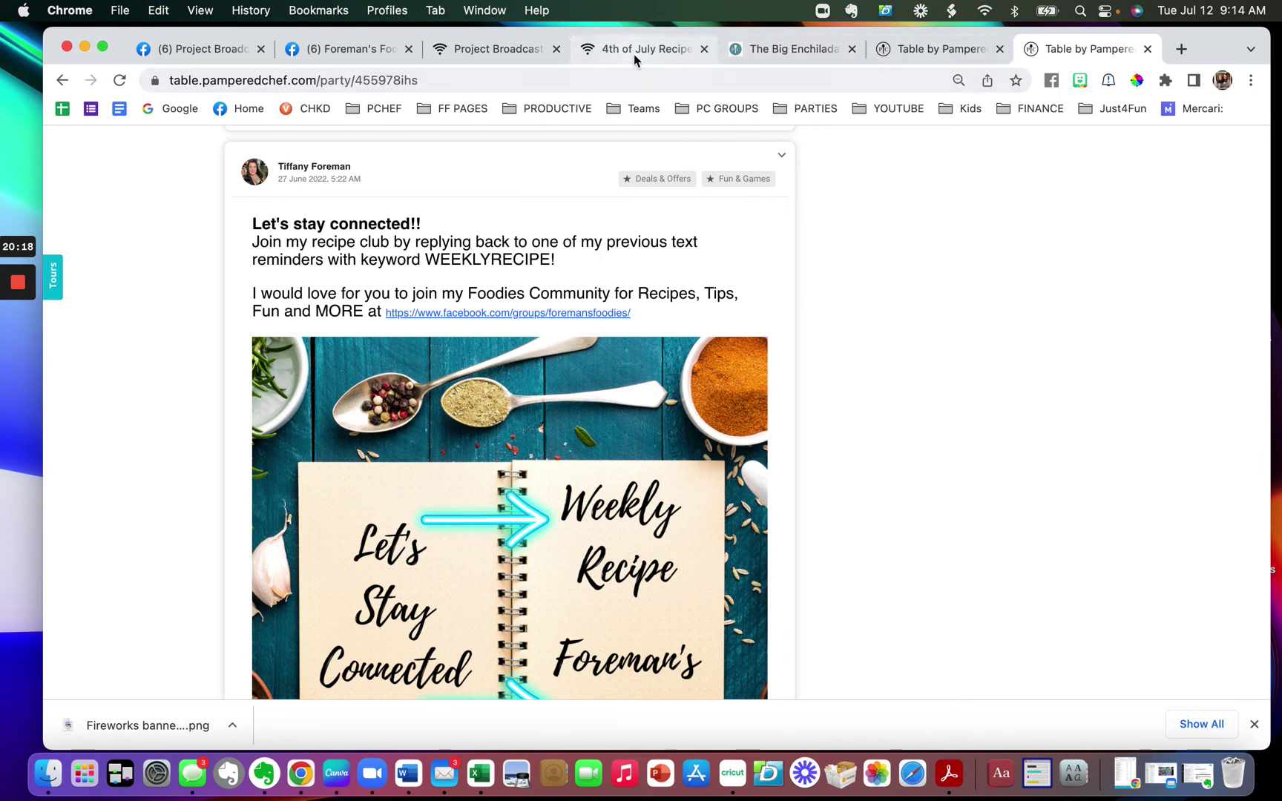
Step: Switch back to Project Broadcast and open the list of landing pages
{"action": "left_click", "coordinate": [512, 47]}
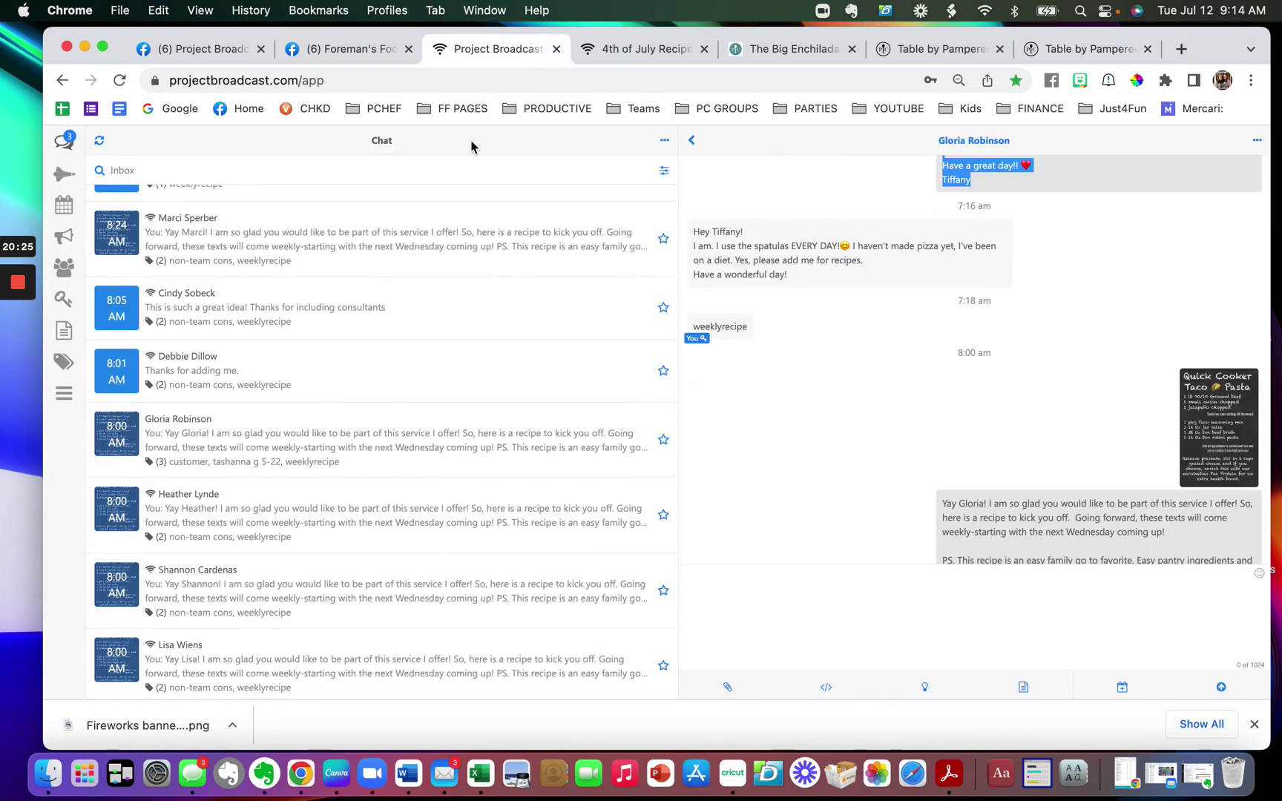
{"action": "left_click", "coordinate": [64, 394]}
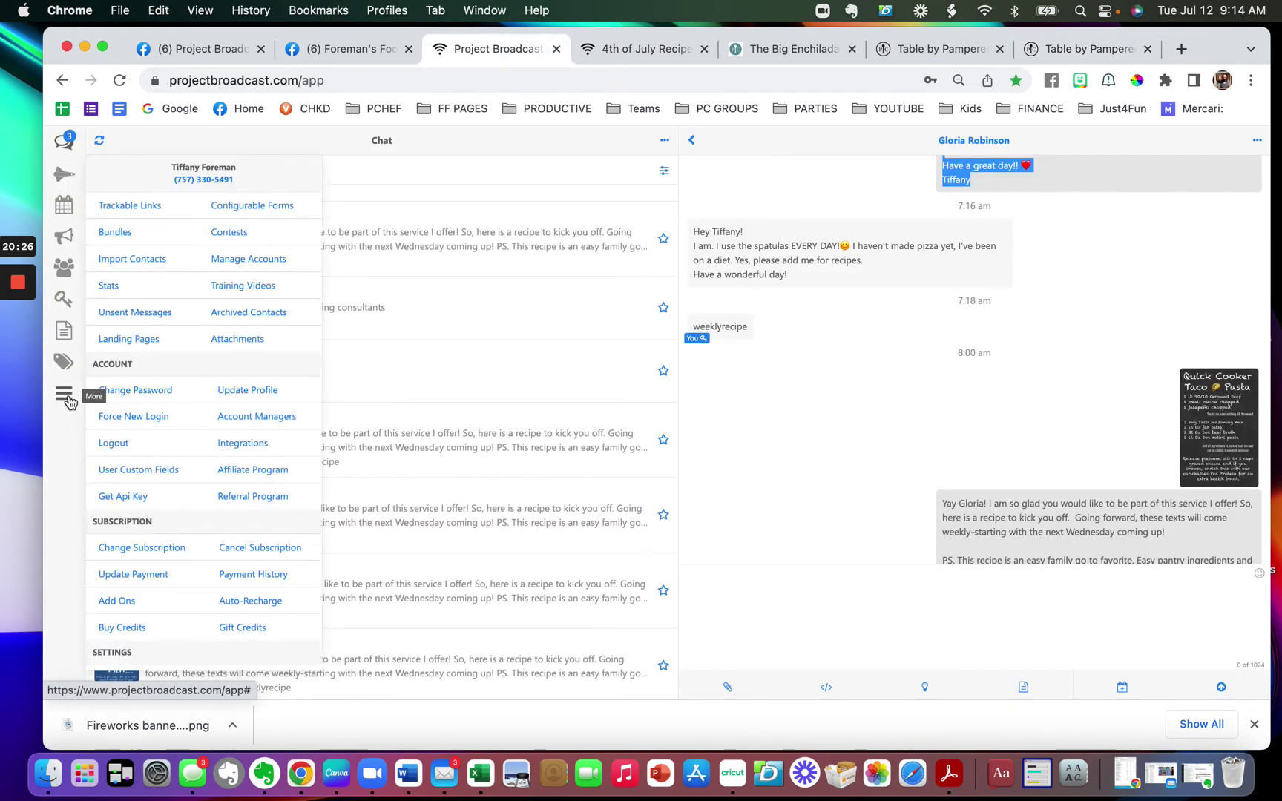
{"action": "left_click", "coordinate": [127, 338]}
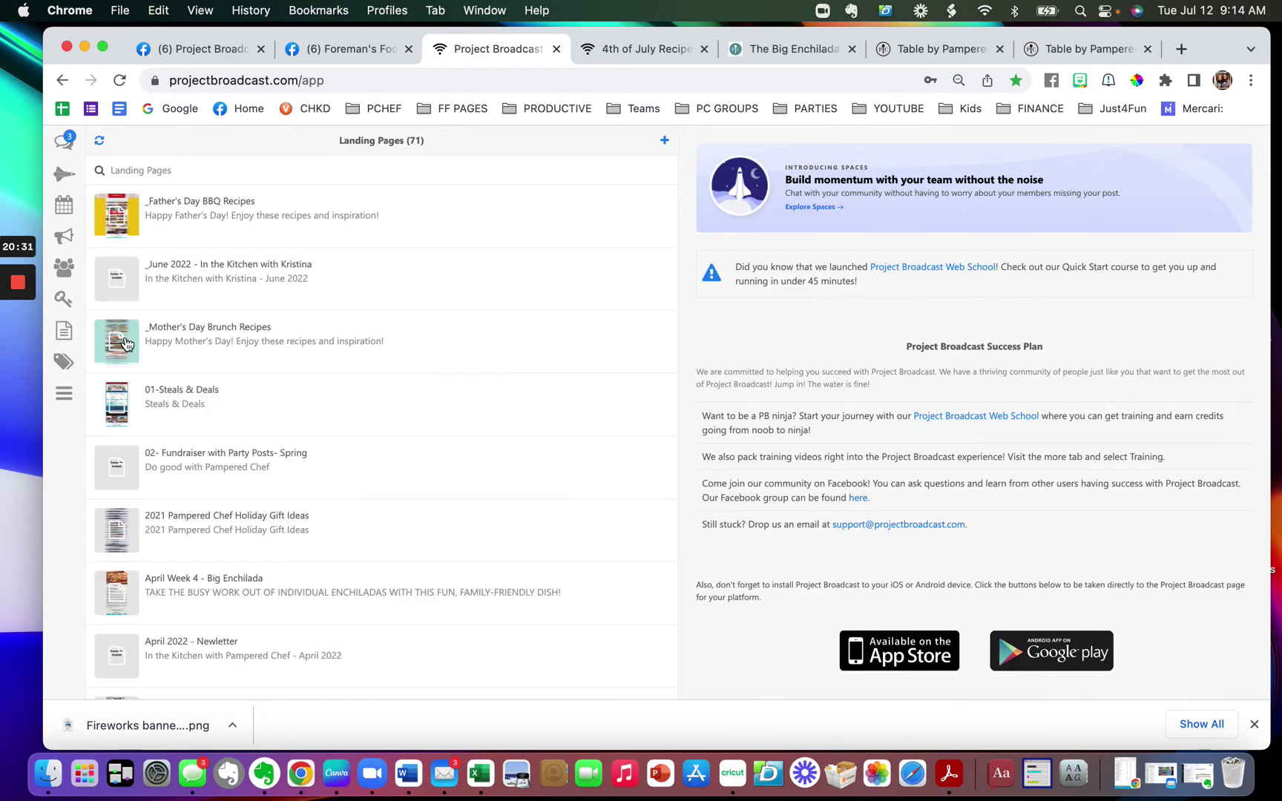
Step: Clone the "April Week 4 - Big Enchilada" landing page
{"action": "left_click", "coordinate": [215, 595]}
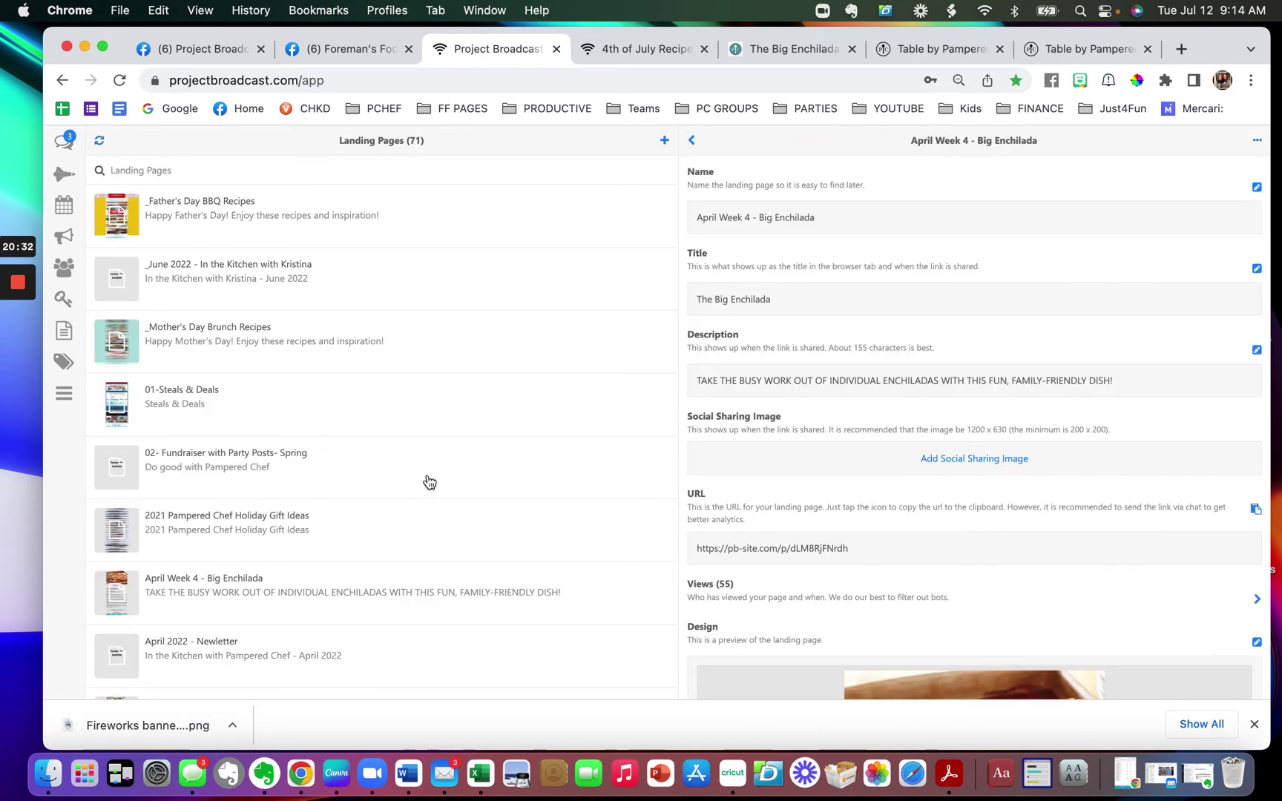
{"action": "left_click", "coordinate": [1258, 142]}
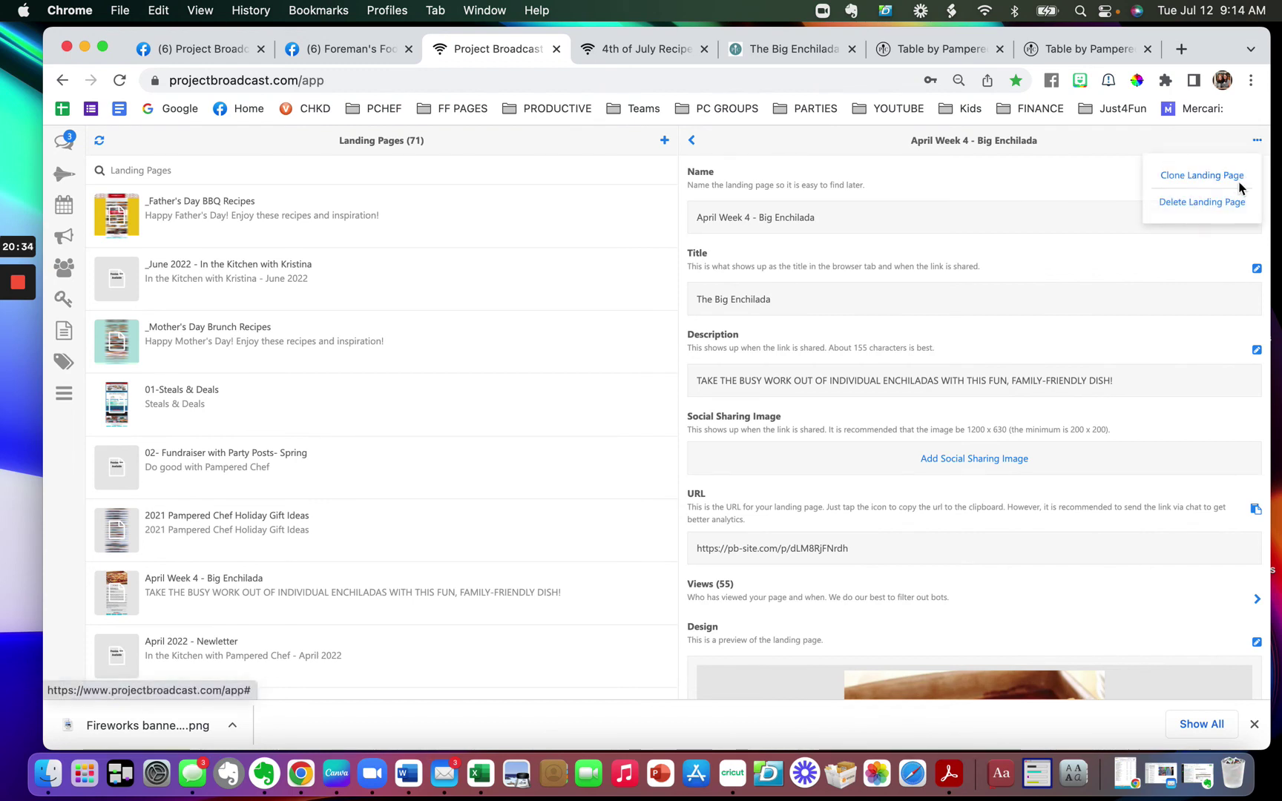
{"action": "left_click", "coordinate": [1202, 176]}
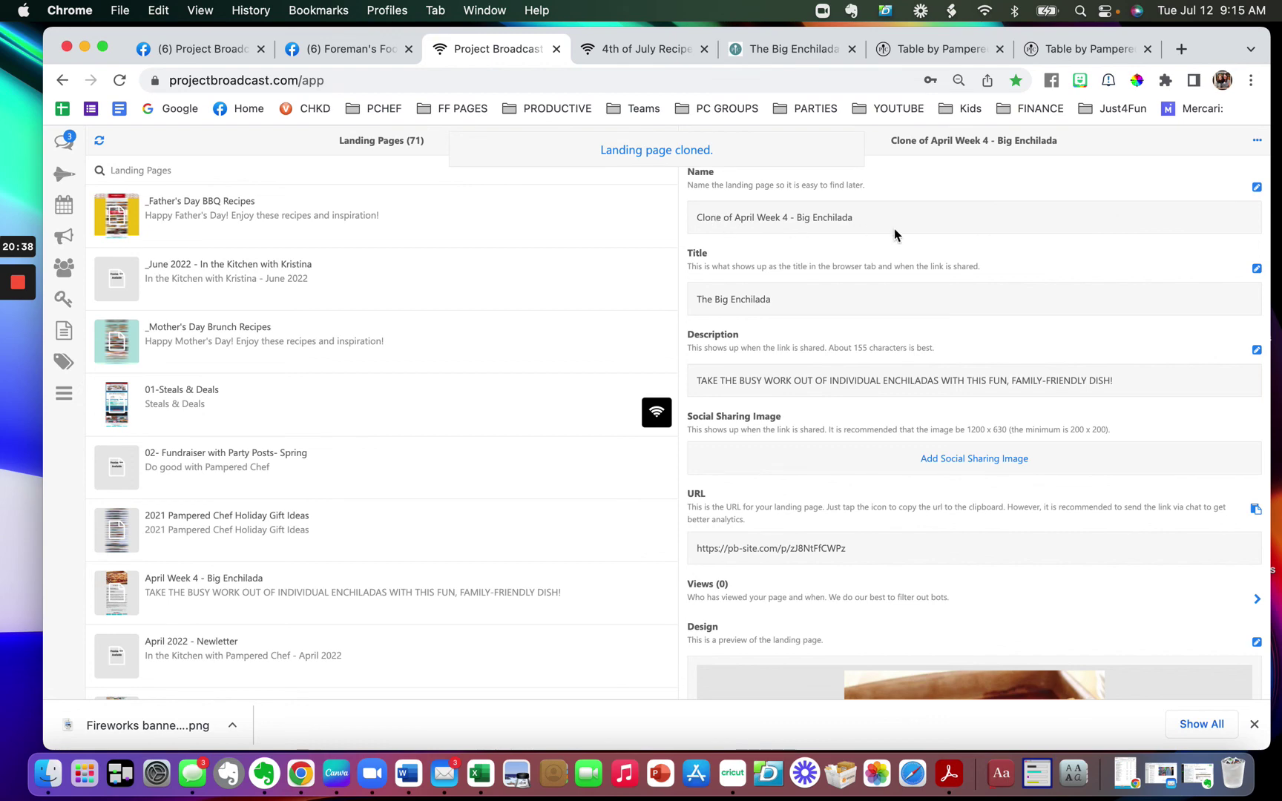
Step: Rename the cloned landing page "July Week 4 - recipename" and save the name
{"action": "left_click", "coordinate": [1257, 188]}
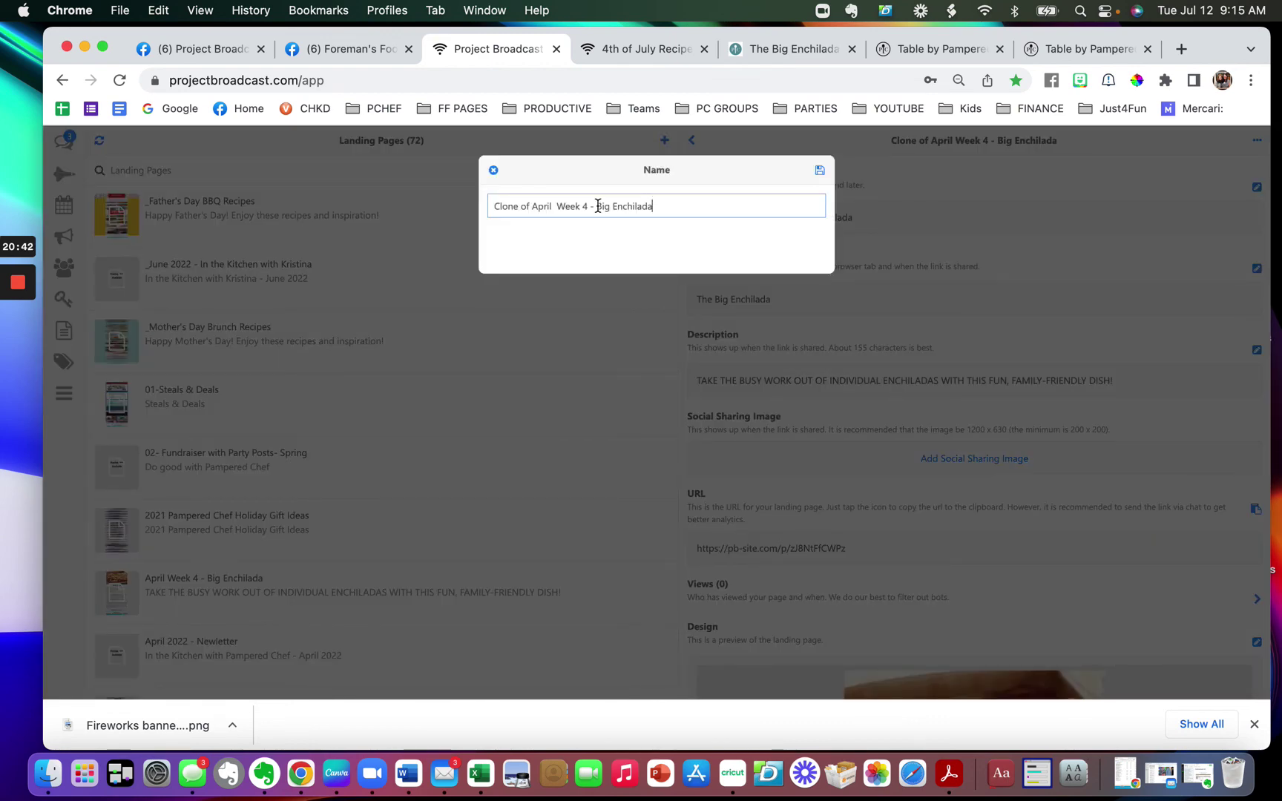
{"action": "triple_click", "coordinate": [600, 207]}
{"action": "left_click_drag", "start_coordinate": [549, 206], "coordinate": [412, 196]}
{"action": "type", "text": "July"}
{"action": "left_click_drag", "start_coordinate": [553, 207], "coordinate": [739, 208]}
{"action": "key", "text": "BackSpace"}
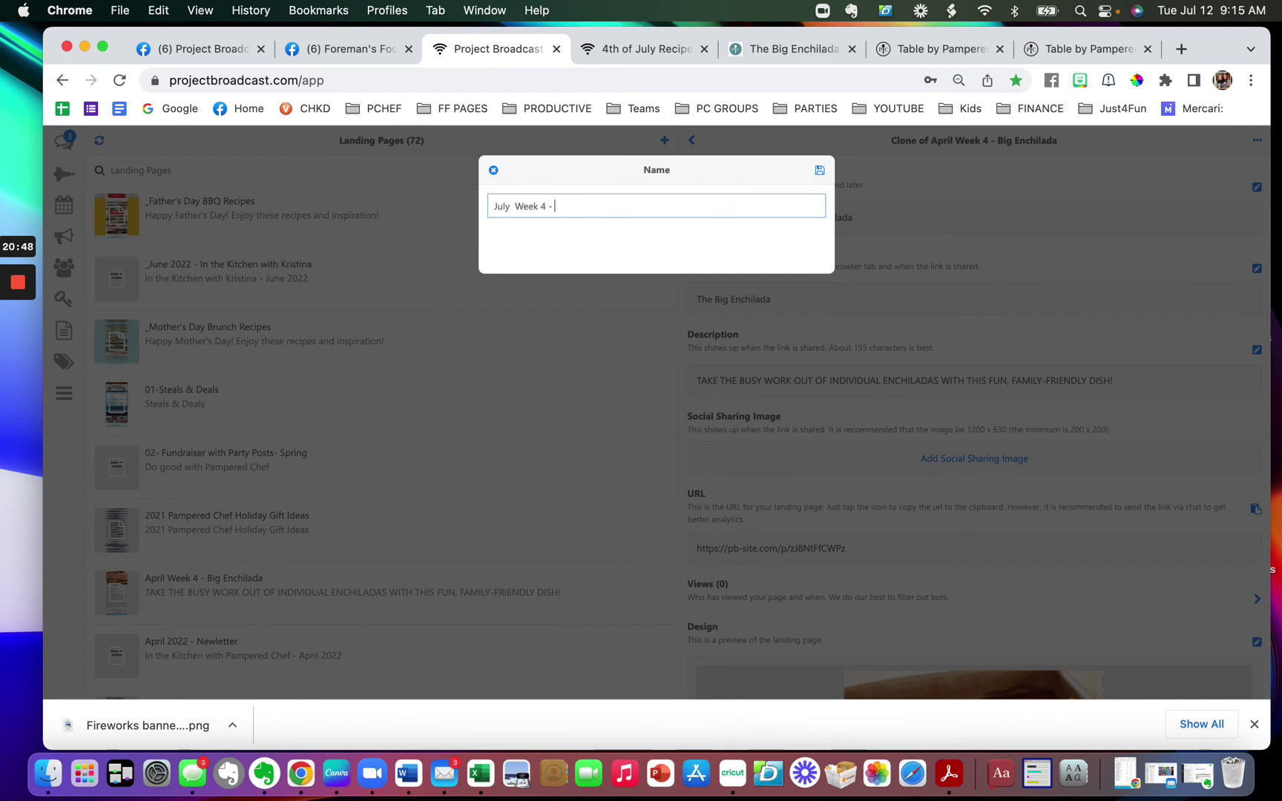
{"action": "type", "text": "recipename"}
{"action": "left_click", "coordinate": [820, 173]}
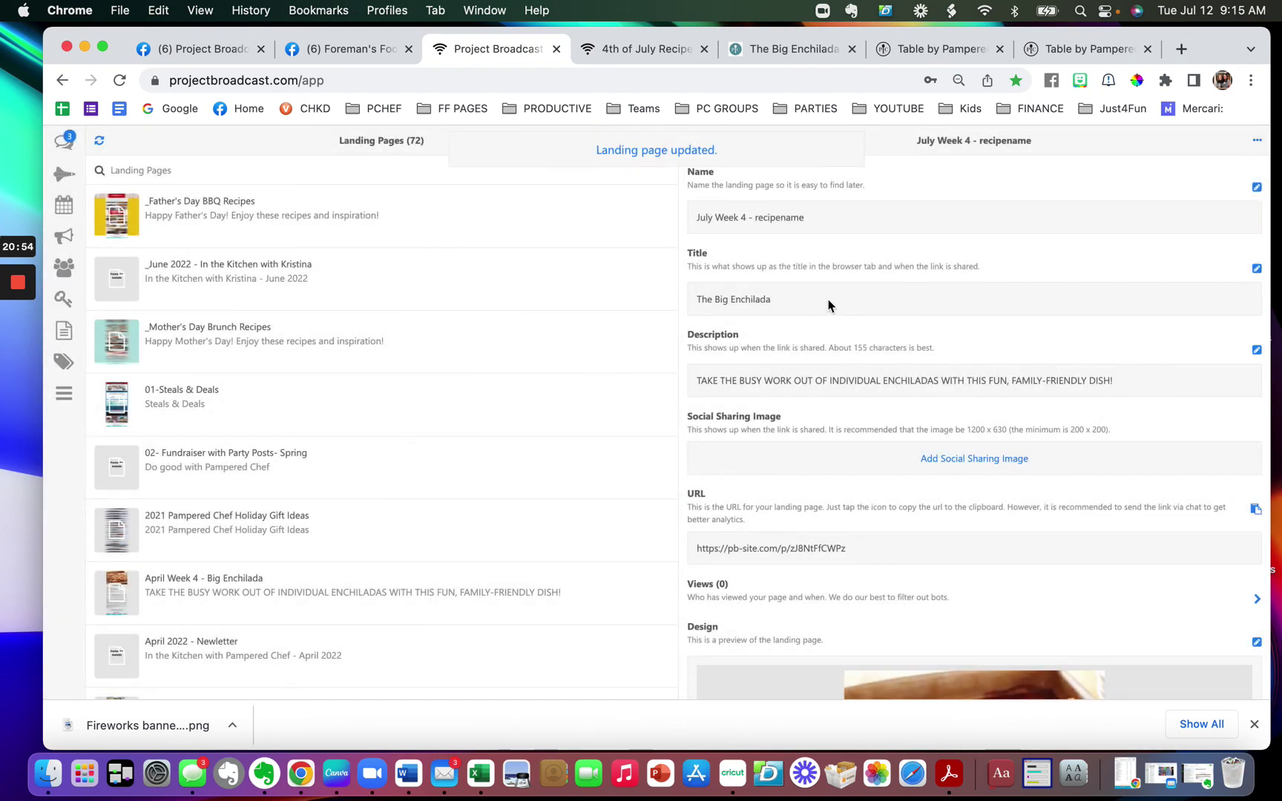
Step: Open the cloned page's title for editing without changing it, and examine its description, sharing and URL fields and its recipe design preview
{"action": "left_click", "coordinate": [1258, 271]}
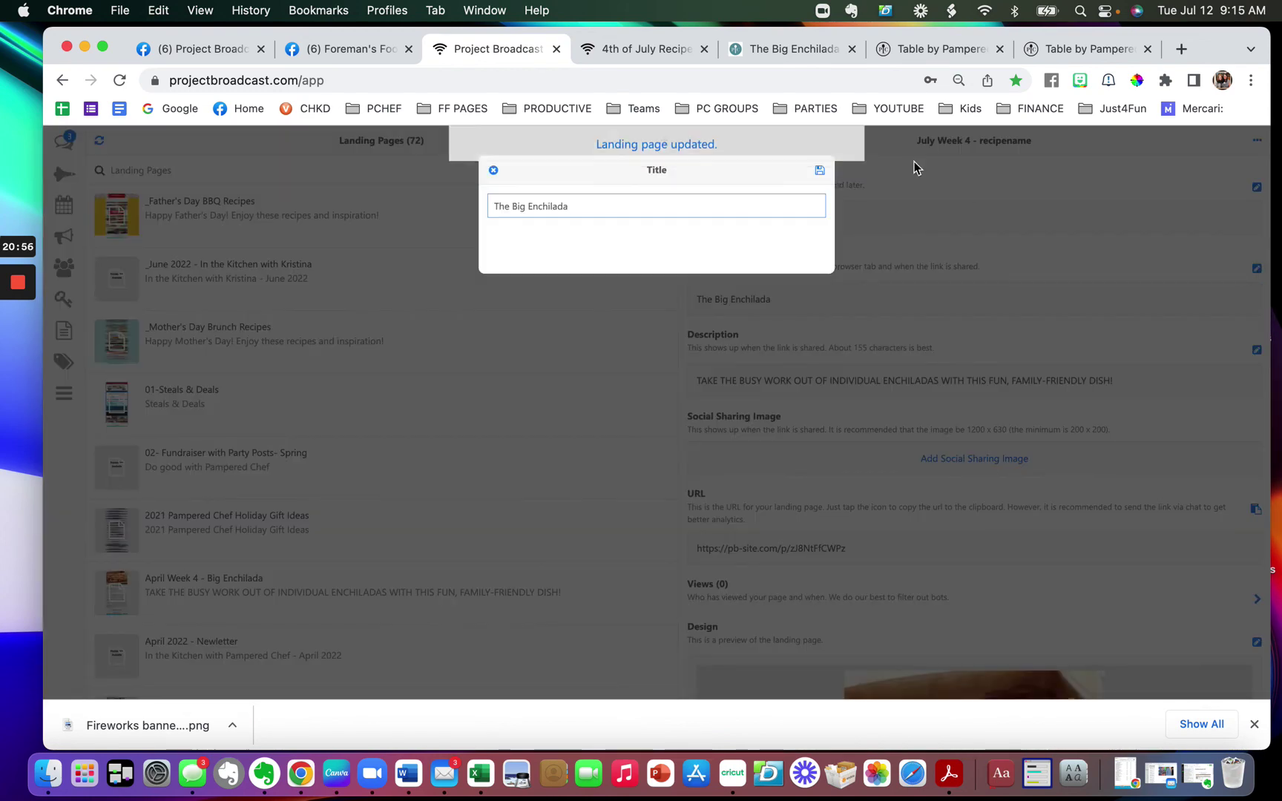
{"action": "left_click", "coordinate": [493, 173]}
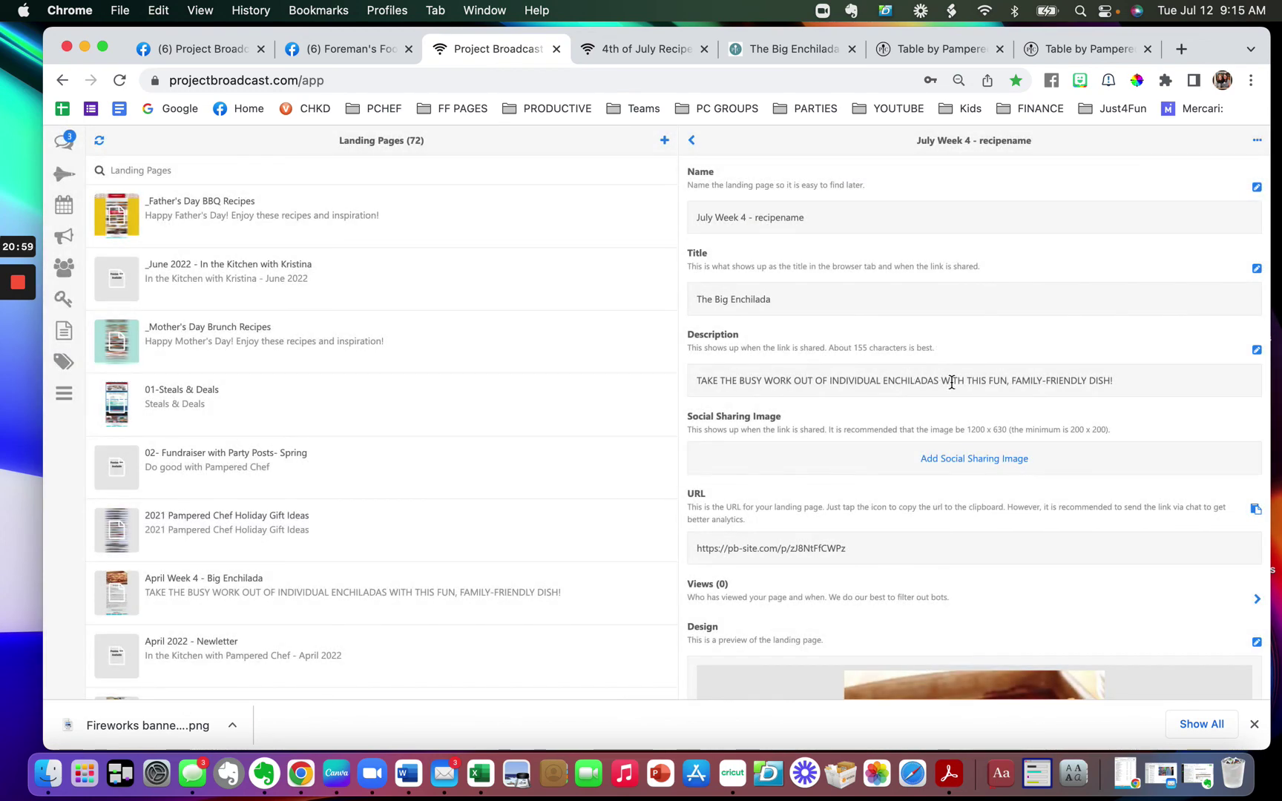
{"action": "scroll", "coordinate": [994, 510], "scroll_direction": "down", "scroll_amount": 3}
{"action": "scroll", "coordinate": [996, 518], "scroll_direction": "down", "scroll_amount": 1}
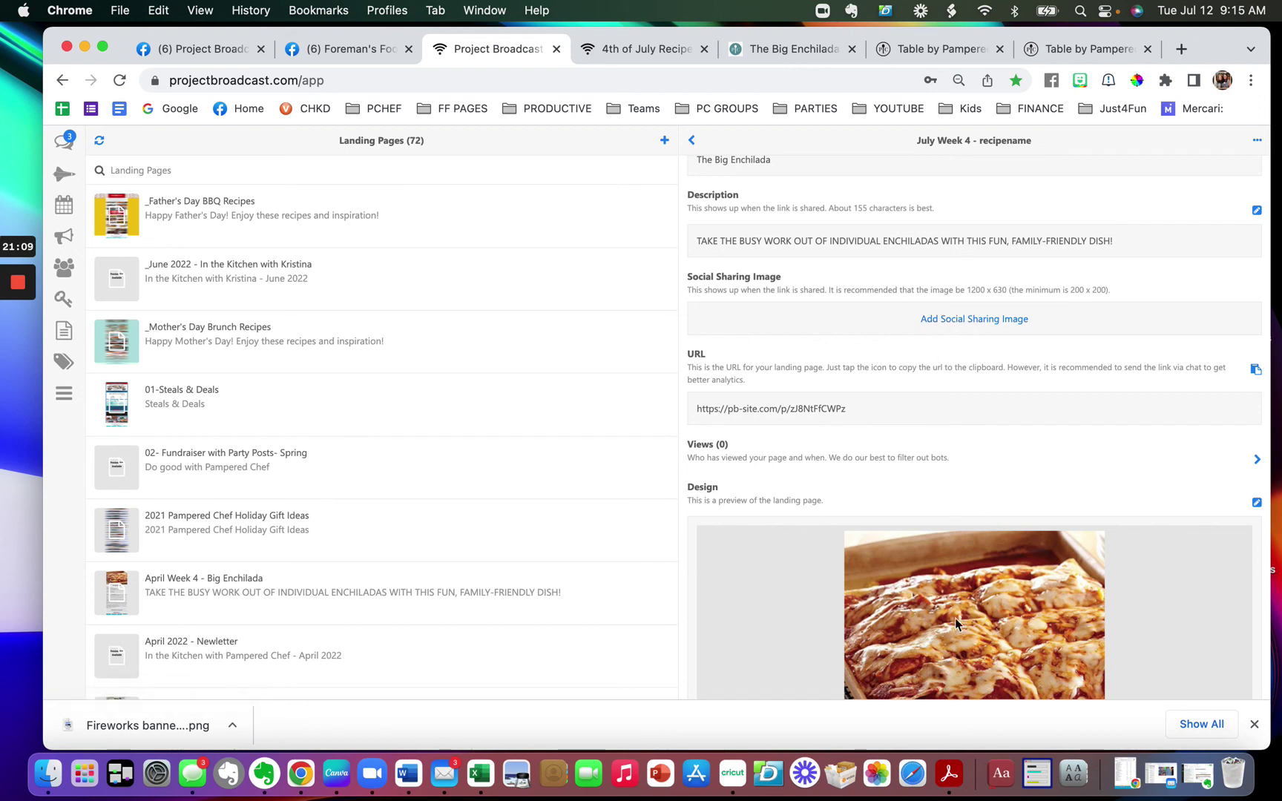
{"action": "scroll", "coordinate": [975, 609], "scroll_direction": "down", "scroll_amount": 2}
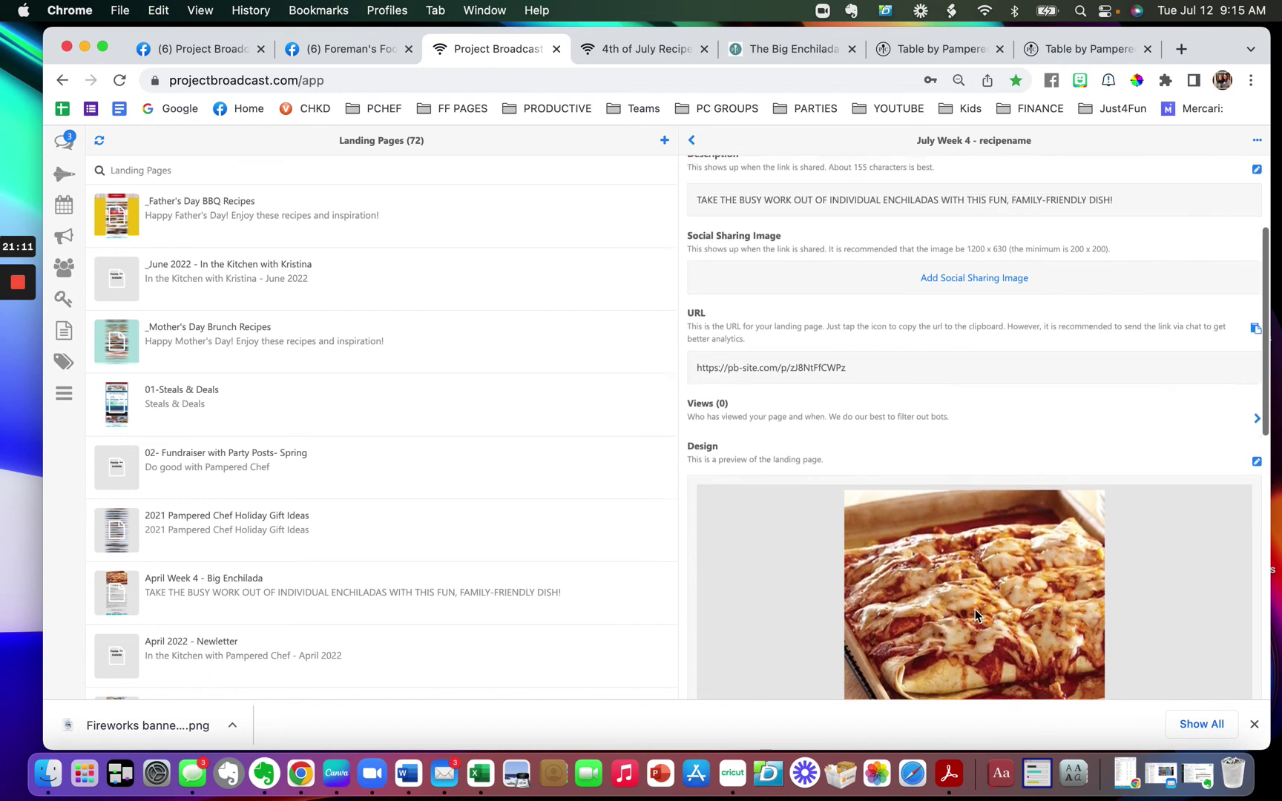
{"action": "scroll", "coordinate": [968, 344], "scroll_direction": "up", "scroll_amount": 1}
{"action": "scroll", "coordinate": [878, 492], "scroll_direction": "down", "scroll_amount": 3}
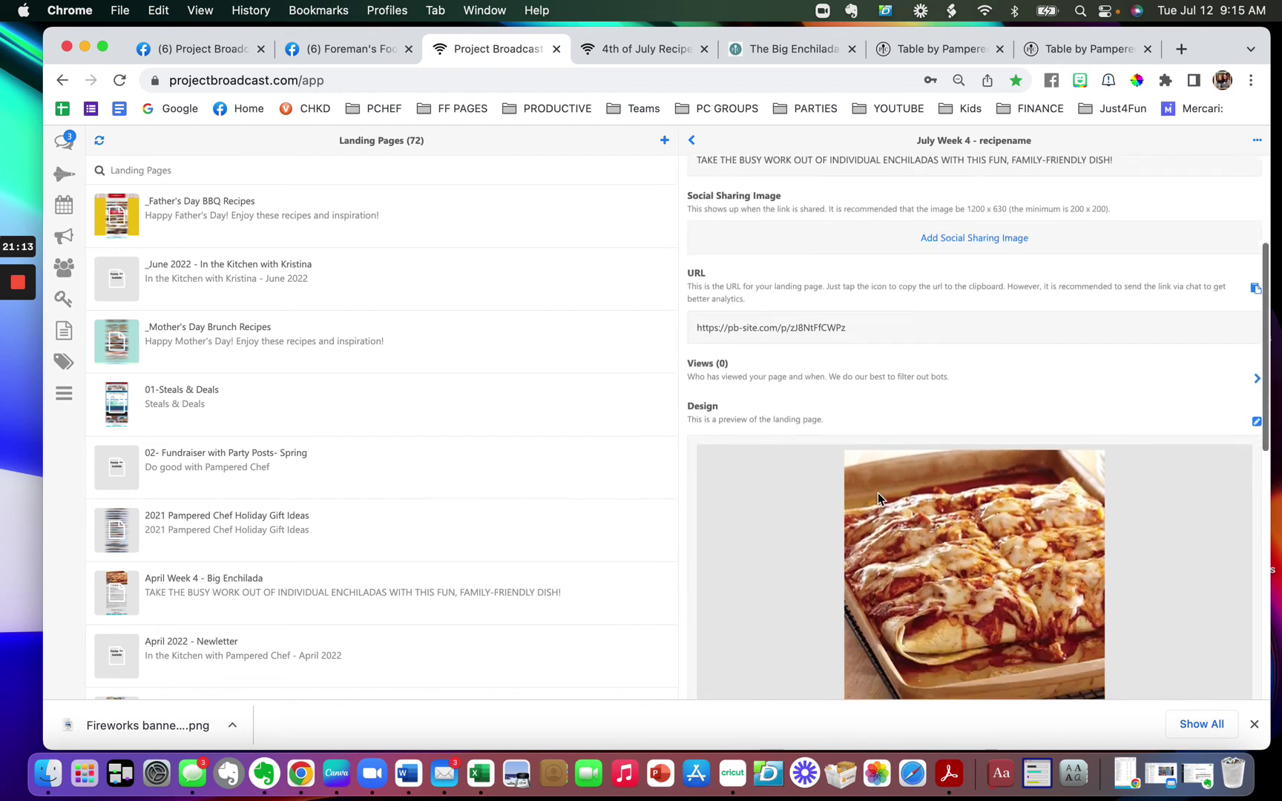
{"action": "scroll", "coordinate": [999, 423], "scroll_direction": "down", "scroll_amount": 20}
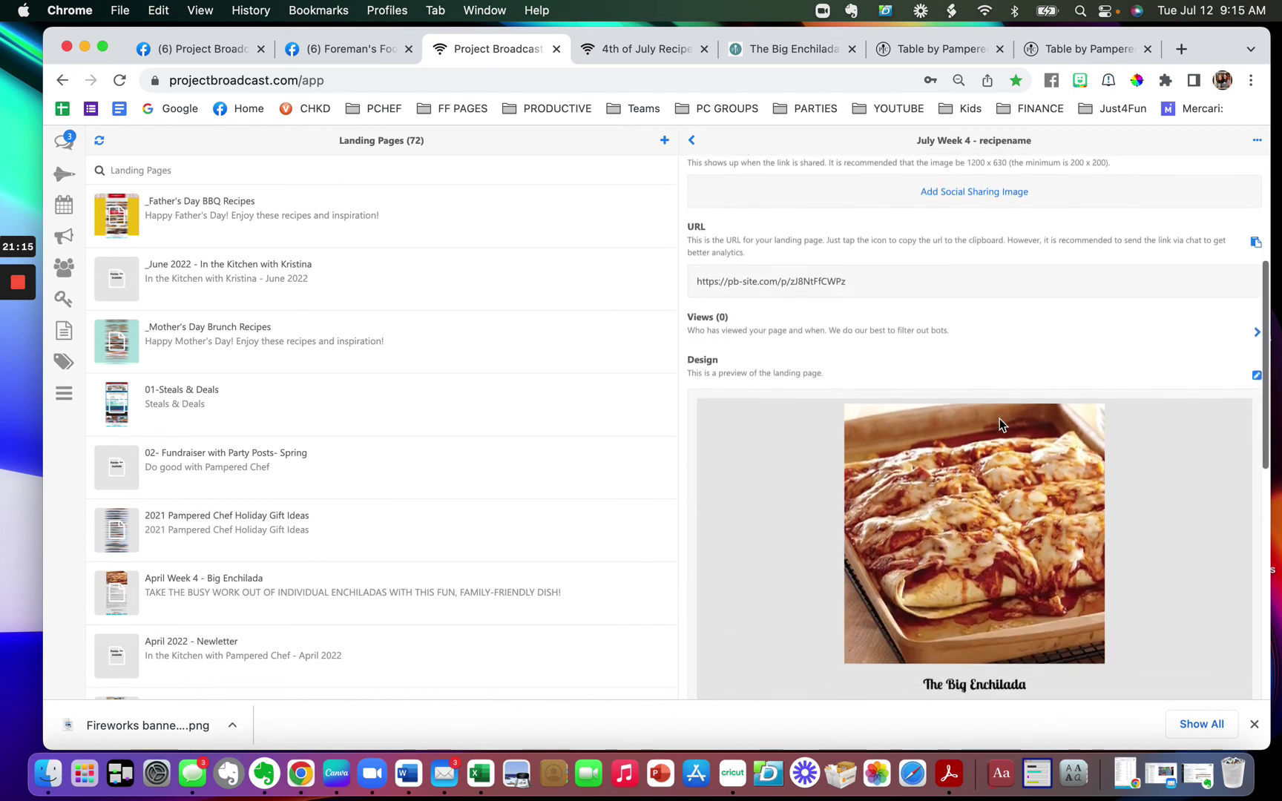
{"action": "scroll", "coordinate": [999, 423], "scroll_direction": "up", "scroll_amount": 20}
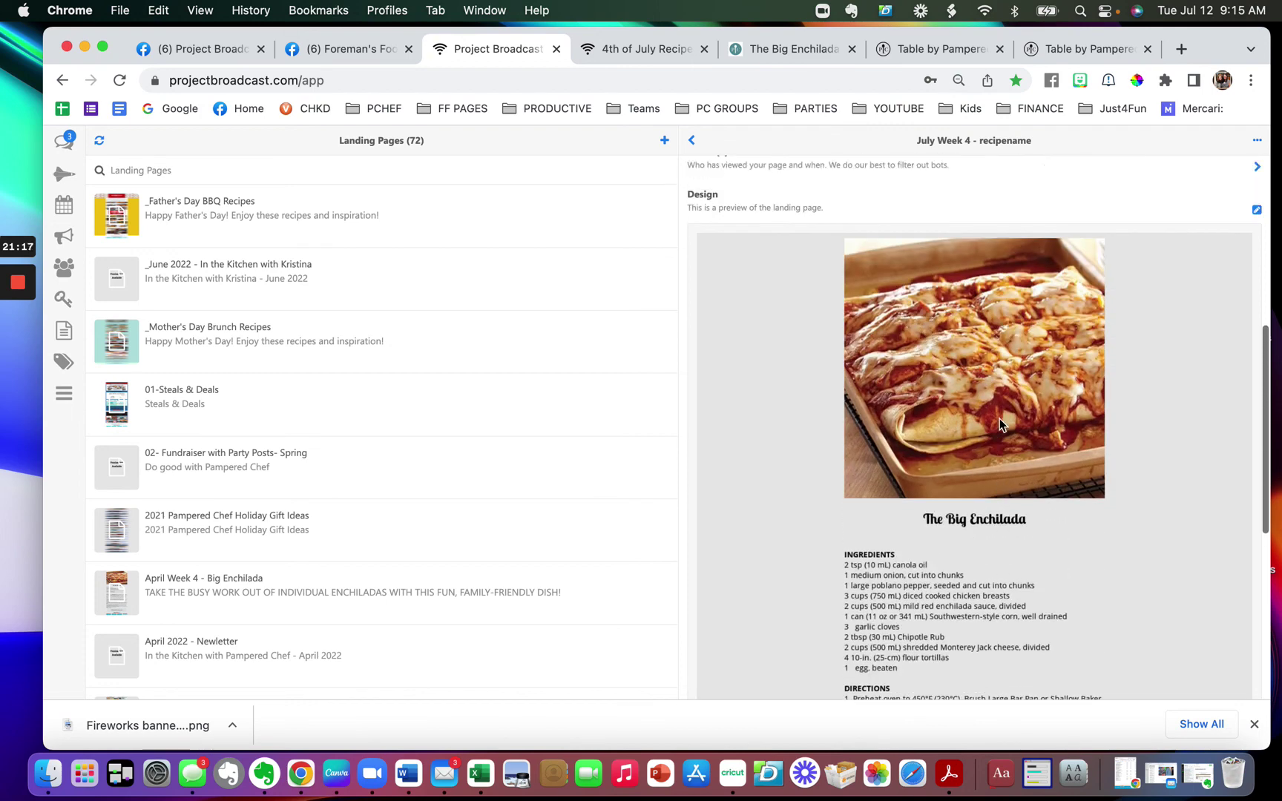